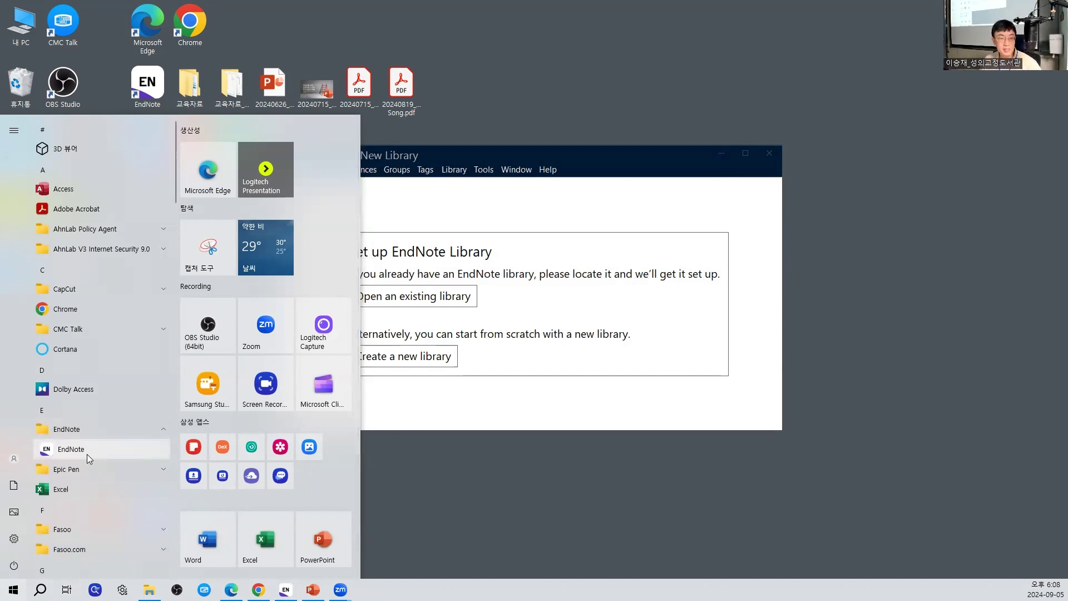
Step: Start creating a new EndNote library and choose the desktop (바탕 화면) as its save location
click(598, 156)
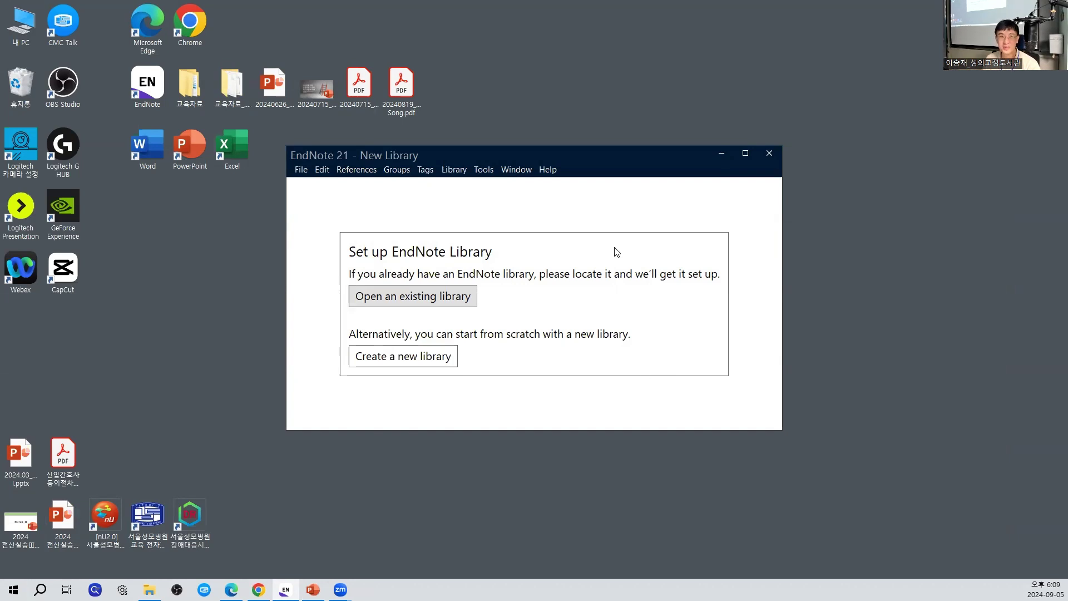
drag(579, 153, 551, 159)
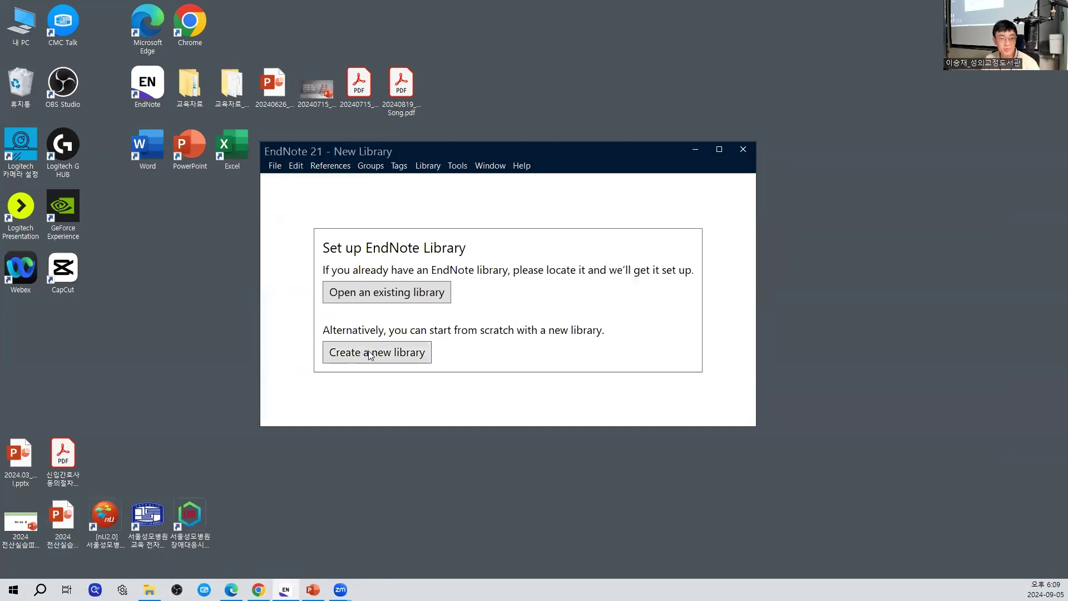
click(275, 166)
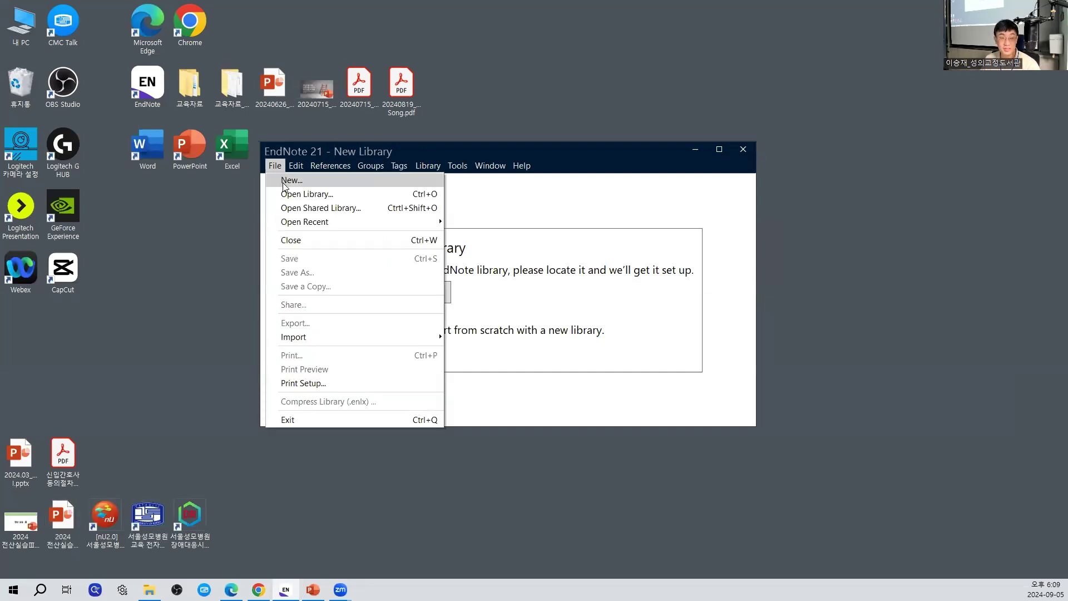
click(617, 219)
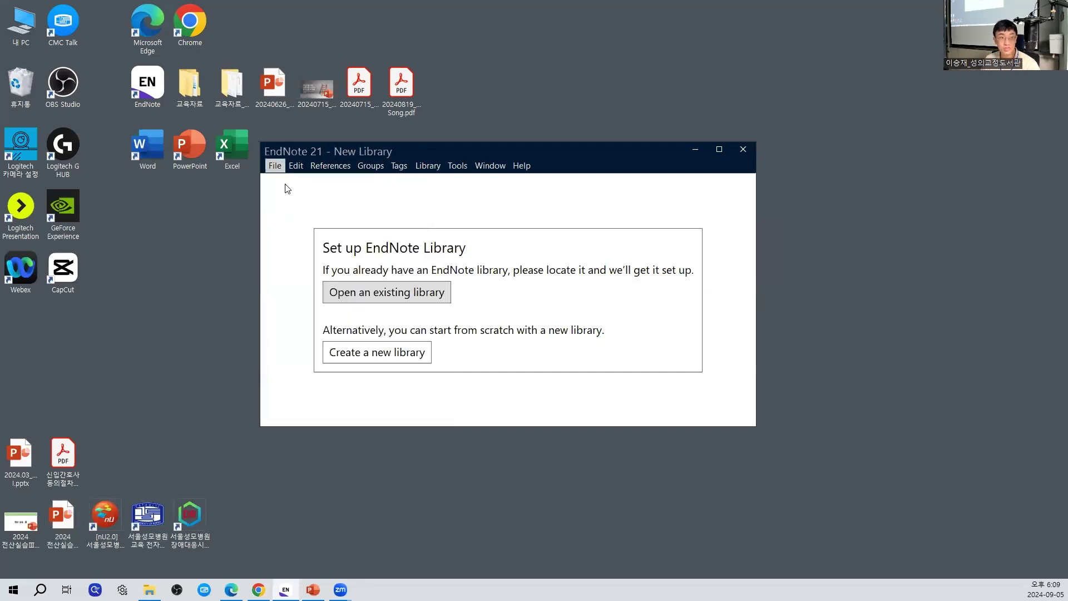
click(366, 355)
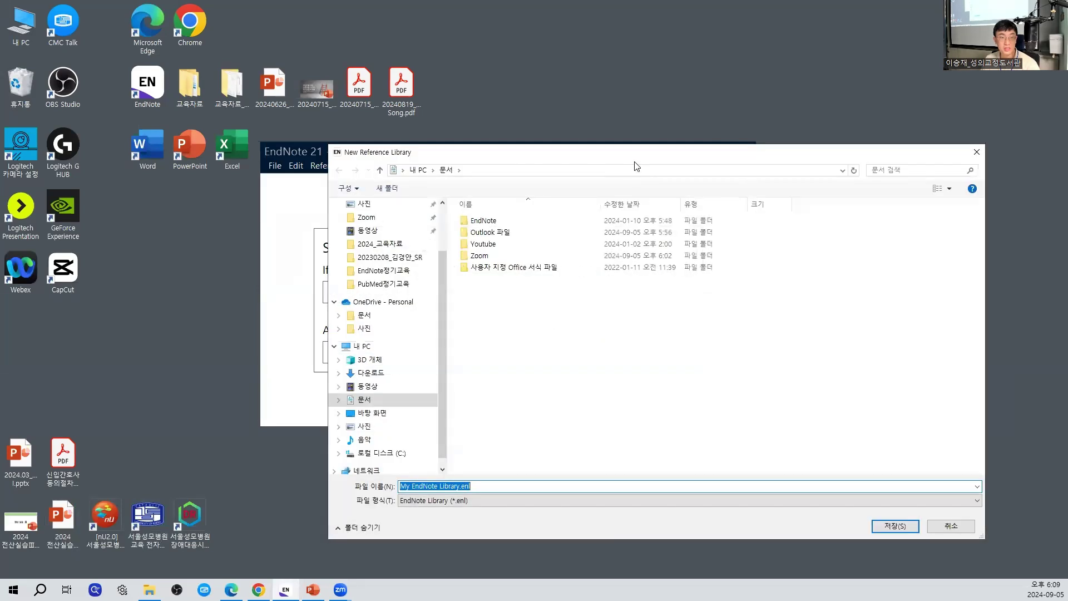
drag(632, 160, 511, 109)
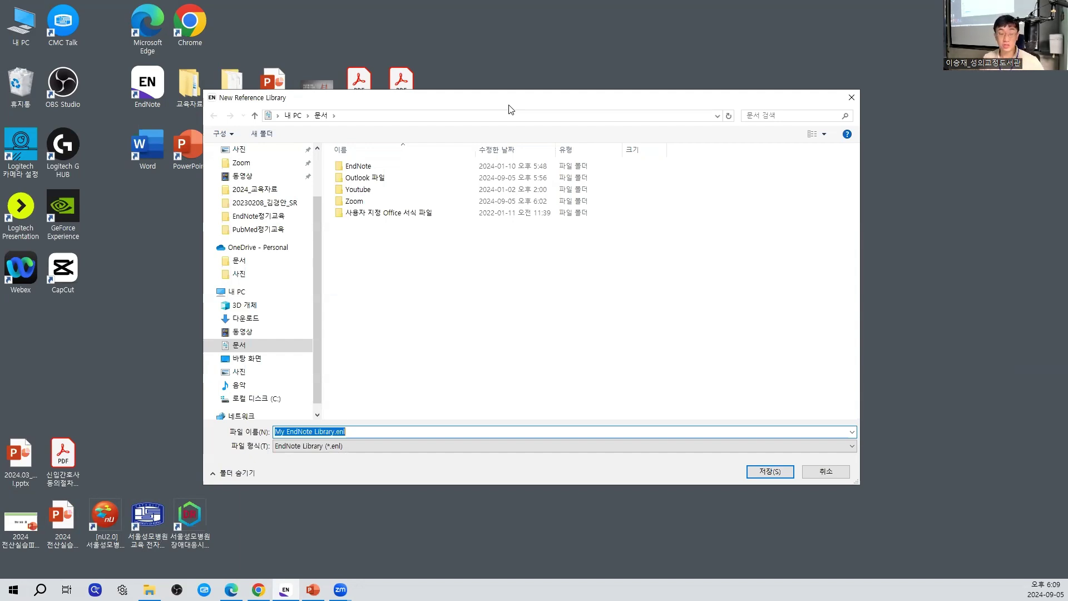
click(238, 360)
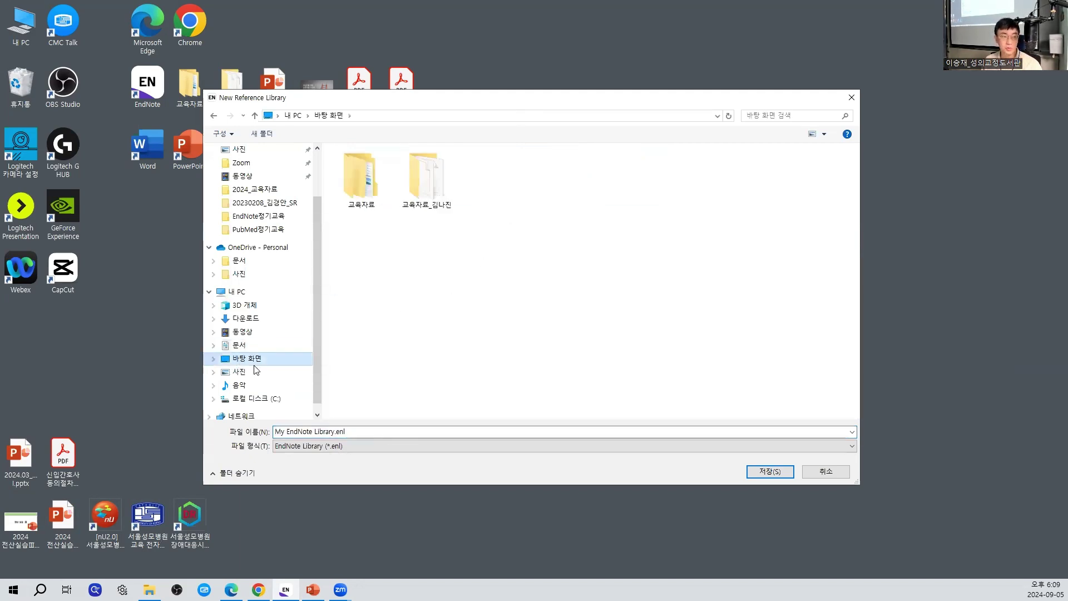
Step: Replace the suggested library file name with the date prefix 20240905_
click(413, 433)
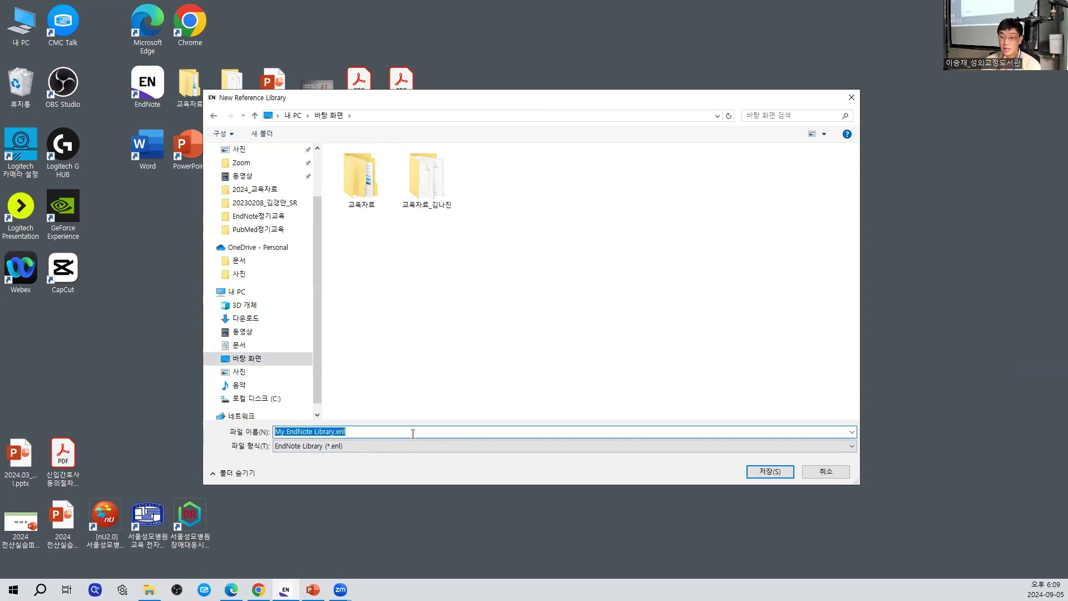
key(BackSpace)
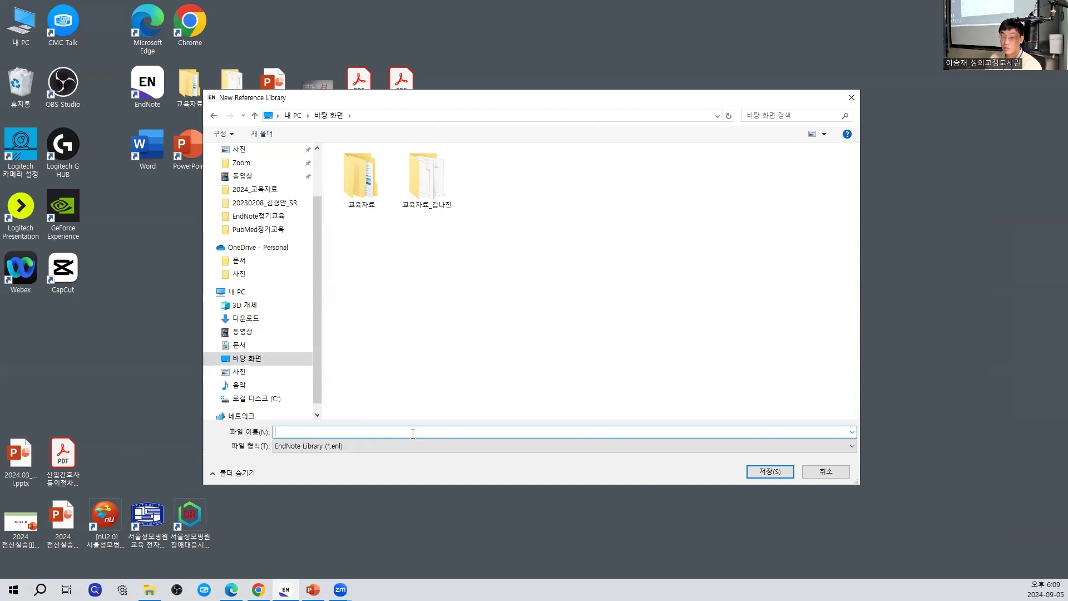
text(202409)
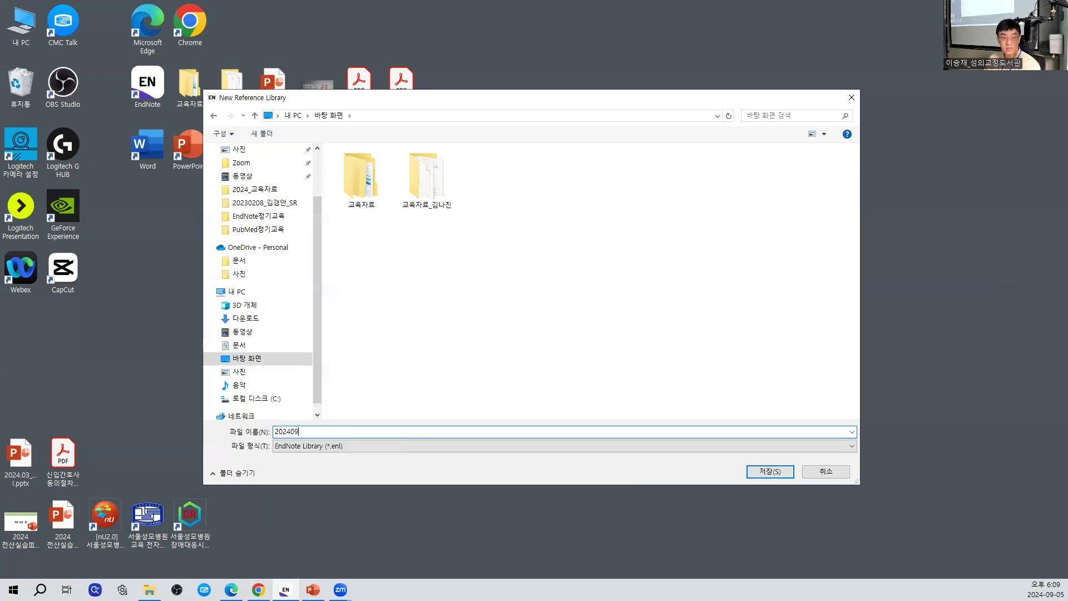
text(05_)
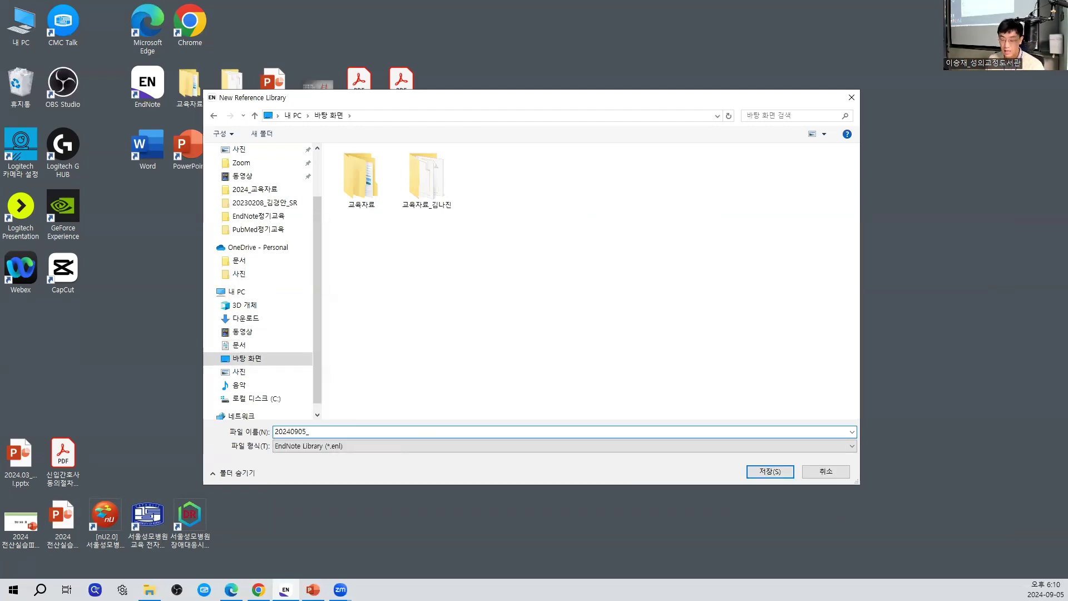
text(project)
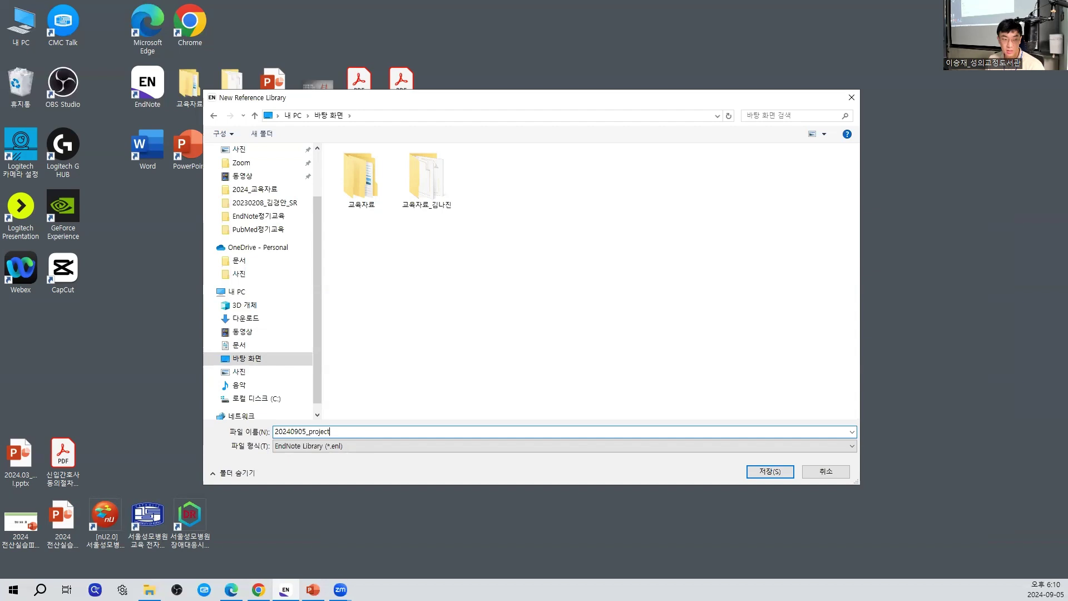
key(BackSpace)
key(BackSpace)
key(BackSpace)
key(BackSpace)
key(BackSpace)
key(BackSpace)
key(BackSpace)
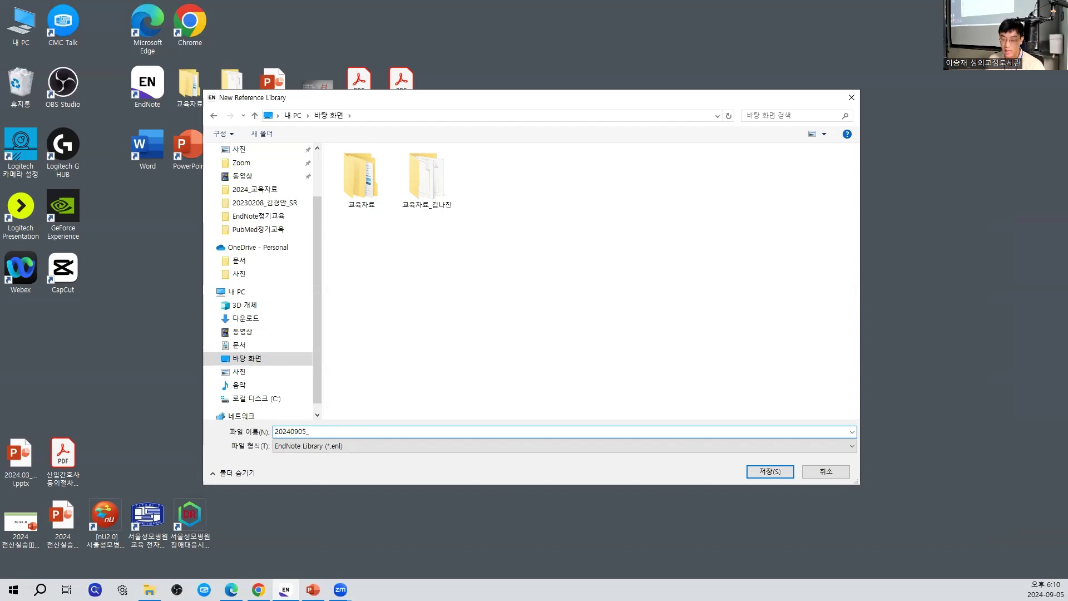
text(NEJM)
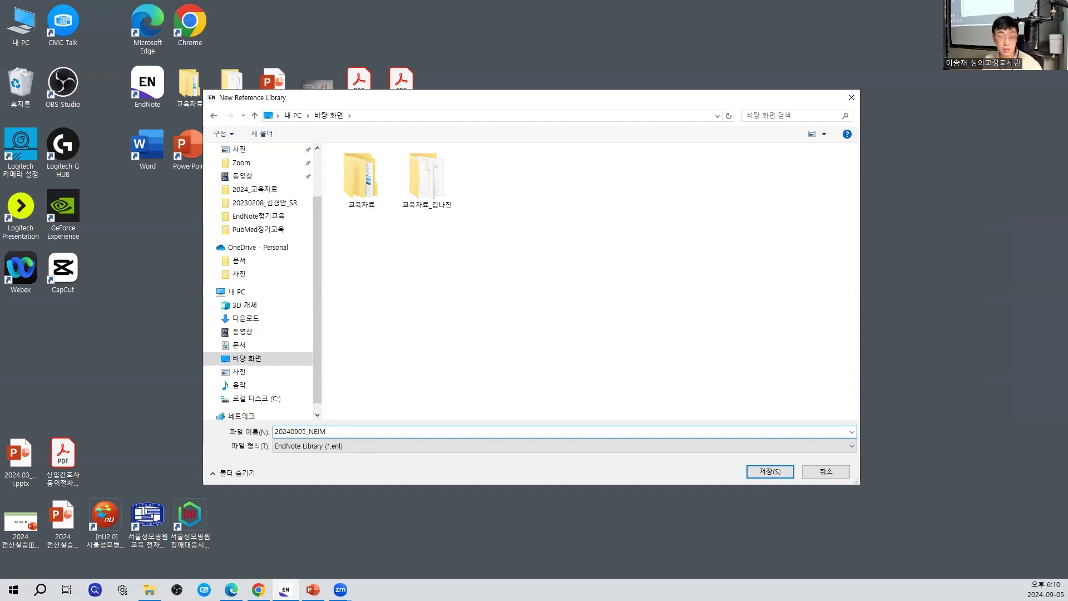
key(BackSpace)
key(BackSpace)
key(BackSpace)
key(BackSpace)
key(BackSpace)
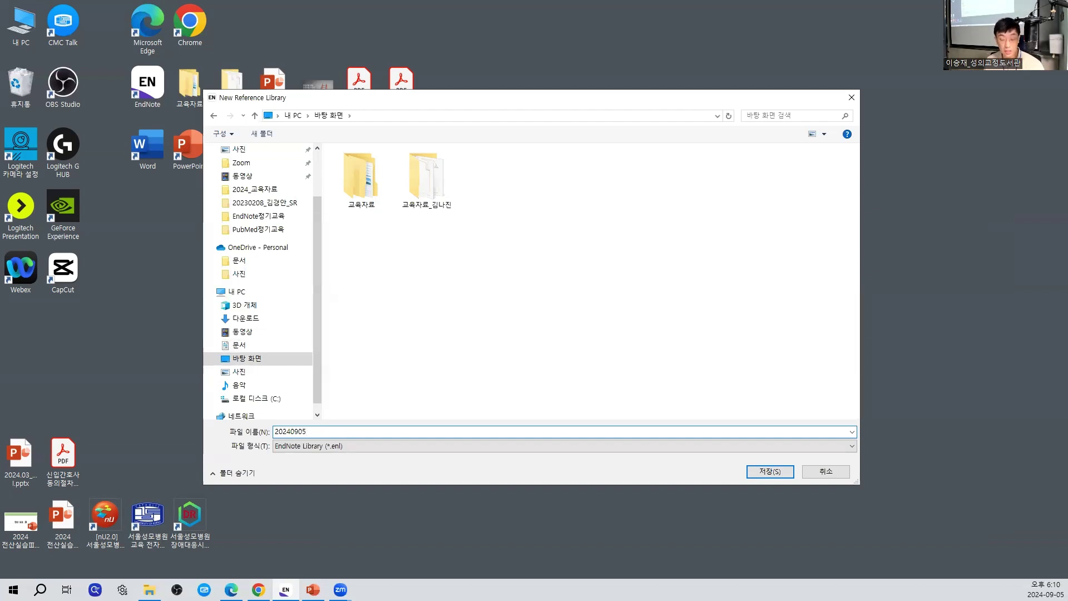
Step: Complete the library file name as 20240905_교육 and save the new library
text(_교육)
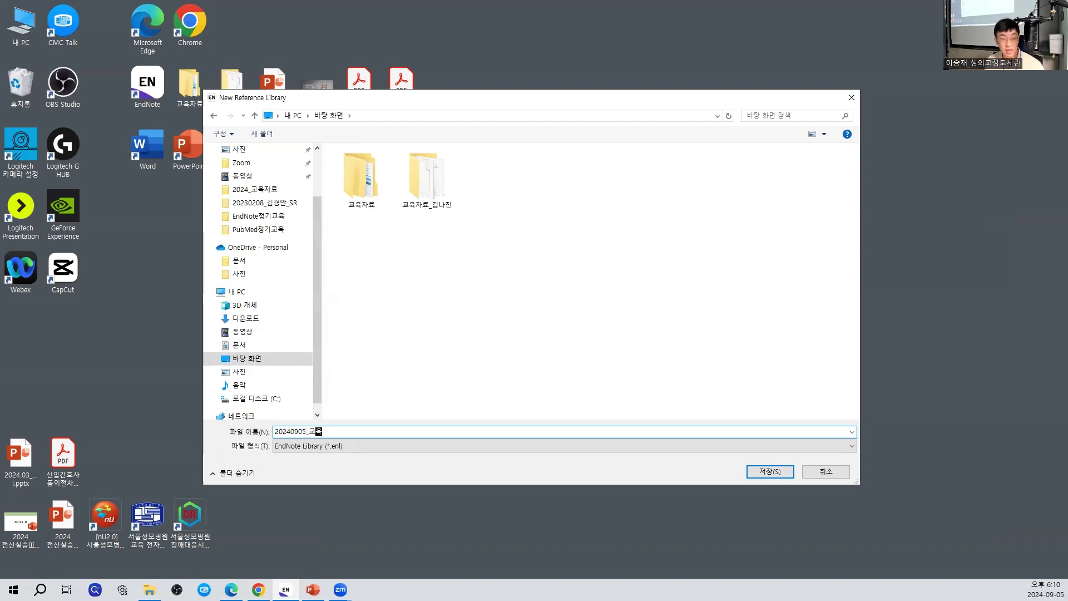
key(Return)
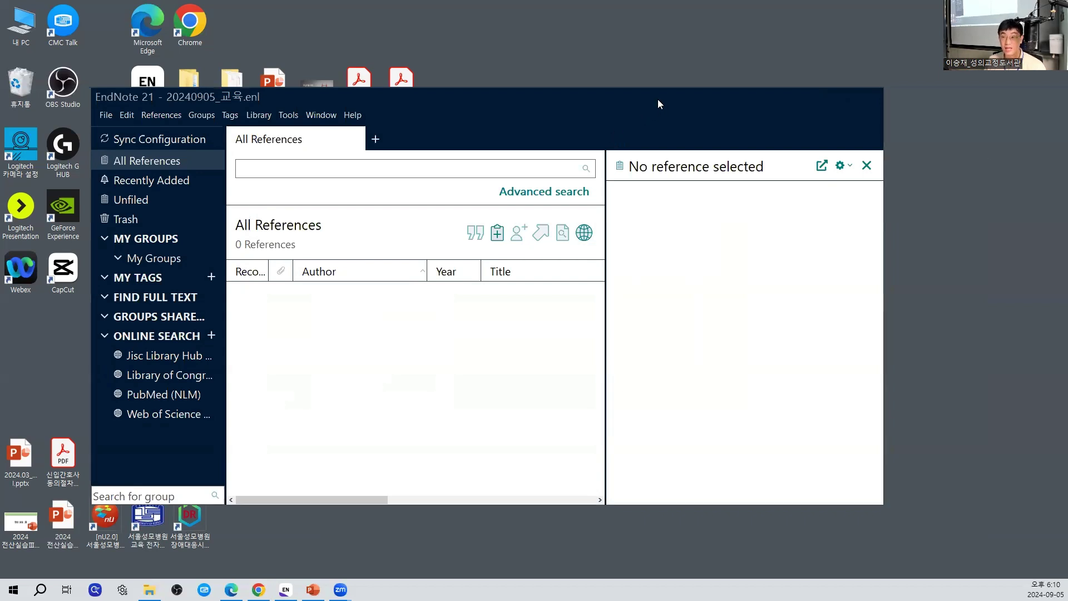
Step: Minimize the library window, place the 20240905_교육.enl file beside its Data folder on the desktop, and select both
drag(657, 99, 664, 85)
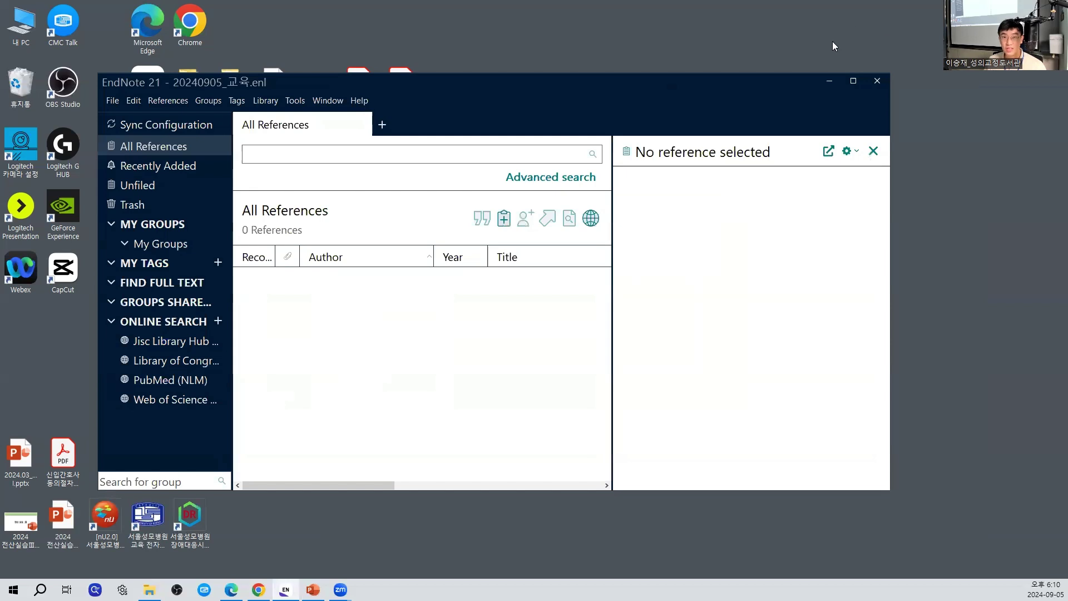
click(828, 82)
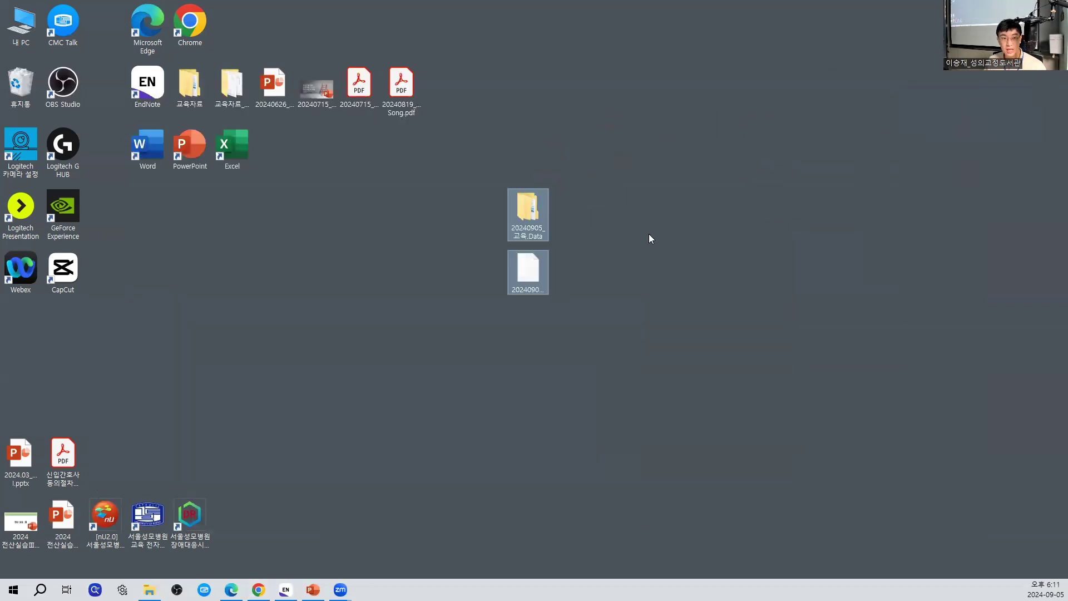
drag(528, 273, 449, 187)
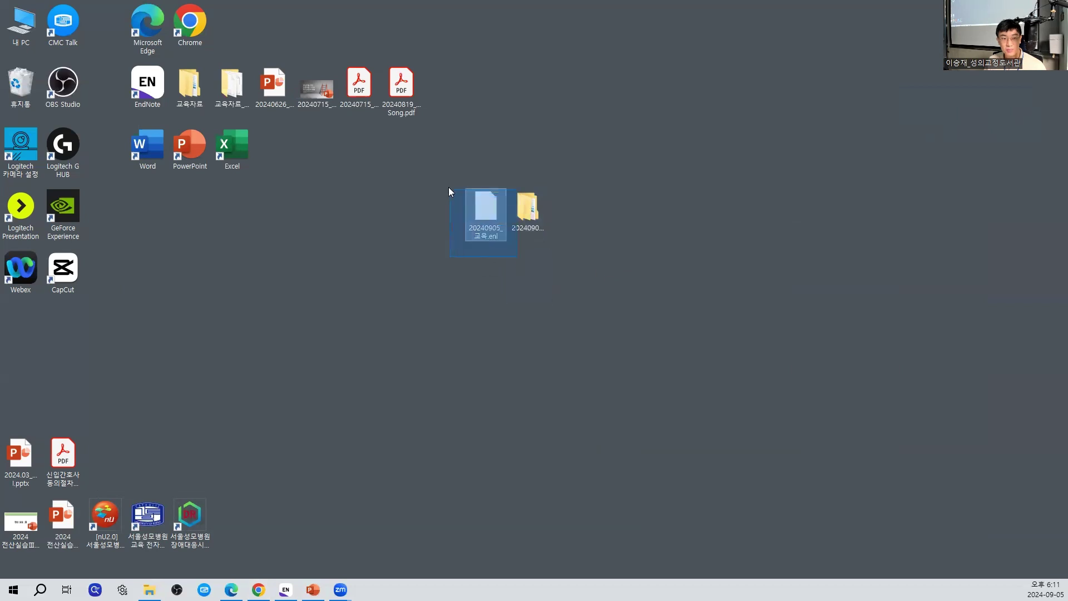
drag(587, 258, 510, 185)
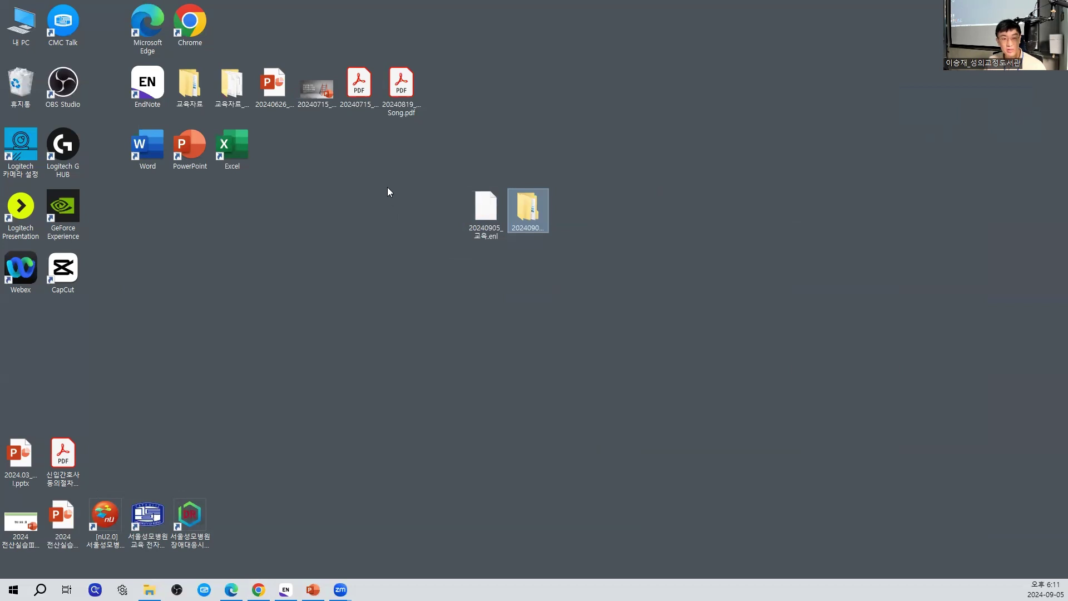
drag(377, 173, 636, 331)
drag(740, 420, 740, 420)
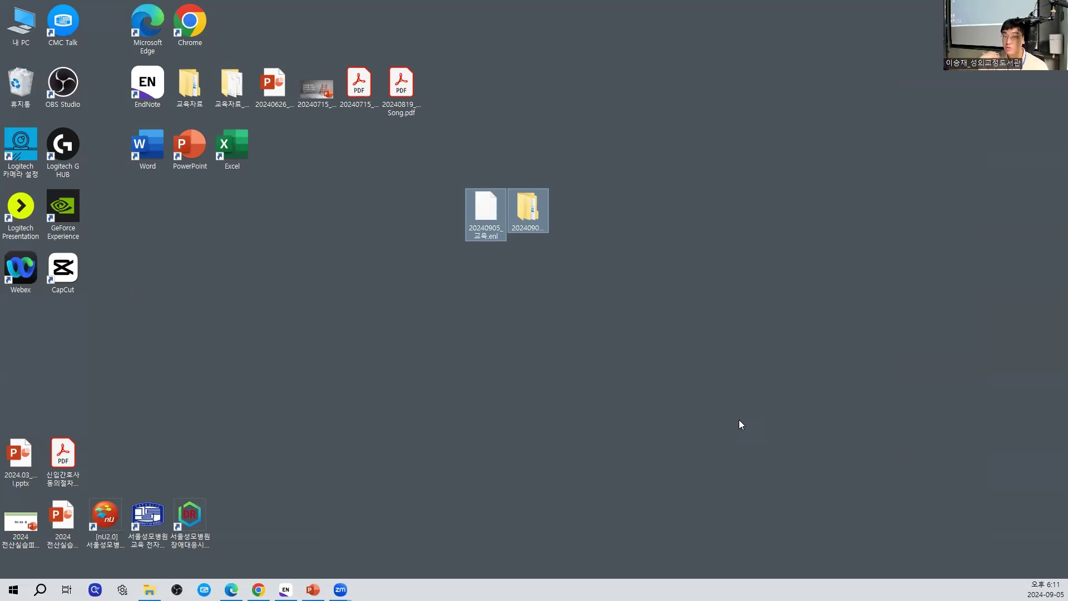
Step: Move the 20240905_교육.Data folder away from the .enl file on the desktop and back beside it
click(527, 209)
drag(527, 208, 570, 395)
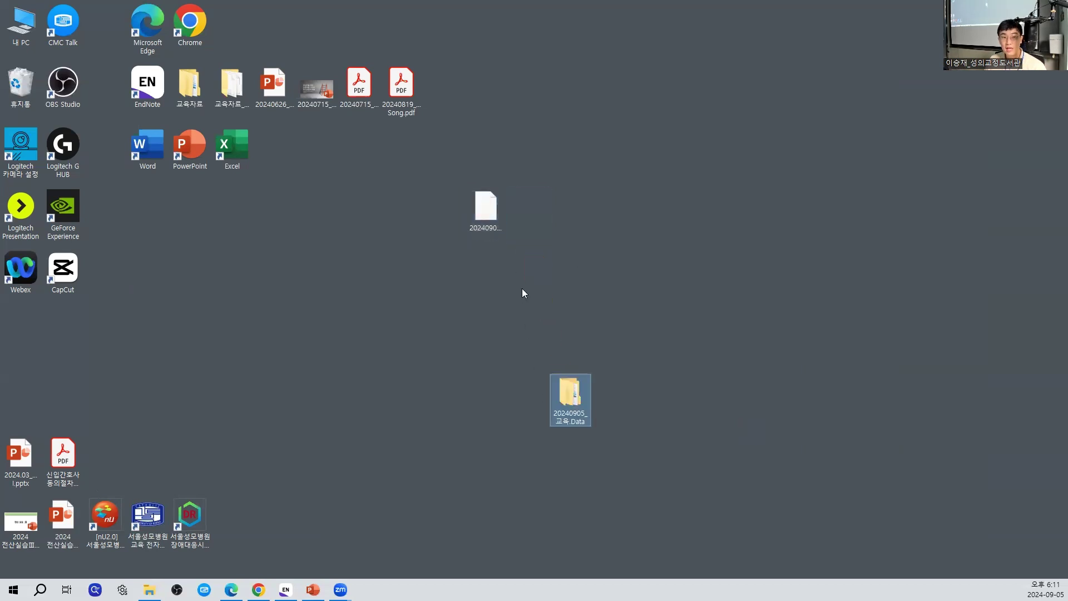
drag(554, 142, 400, 333)
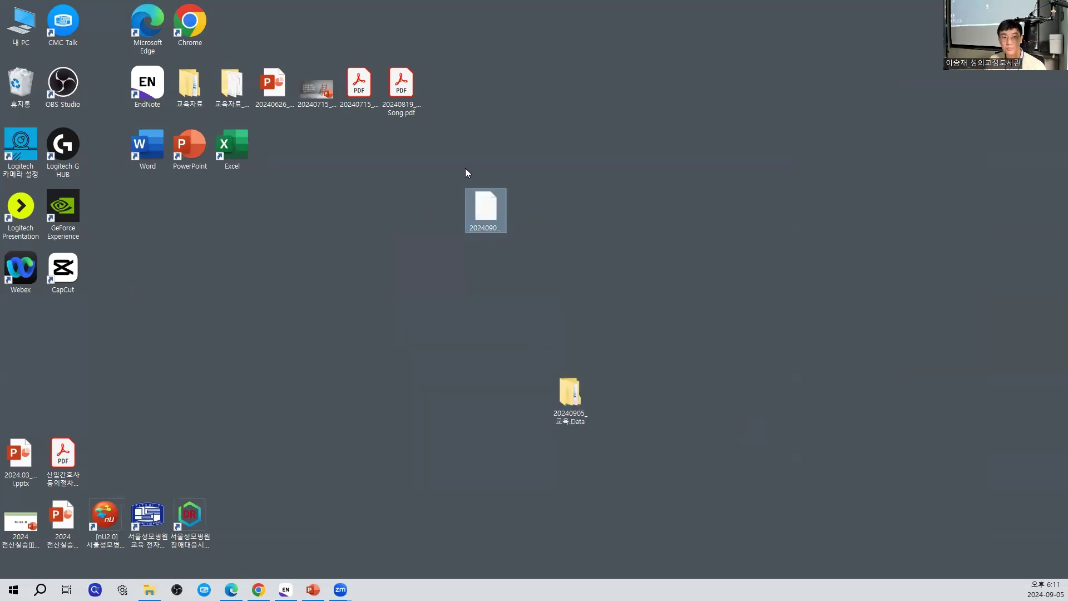
drag(573, 403, 528, 209)
Step: Select the .enl file together with its Data folder and view the compression options for both
drag(679, 105, 470, 308)
right_click(527, 211)
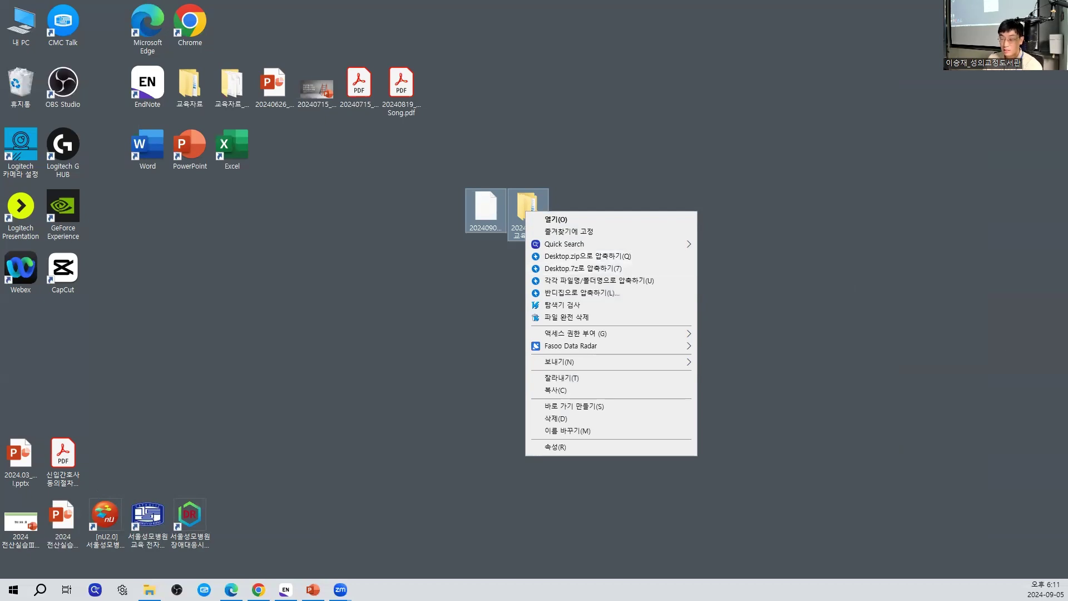
click(915, 442)
Step: Switch to the PowerPoint deck, present the Library 생성 slide, and highlight its sentence about library errors in the cloud (클라우드(웹하드))
key(alt+Tab)
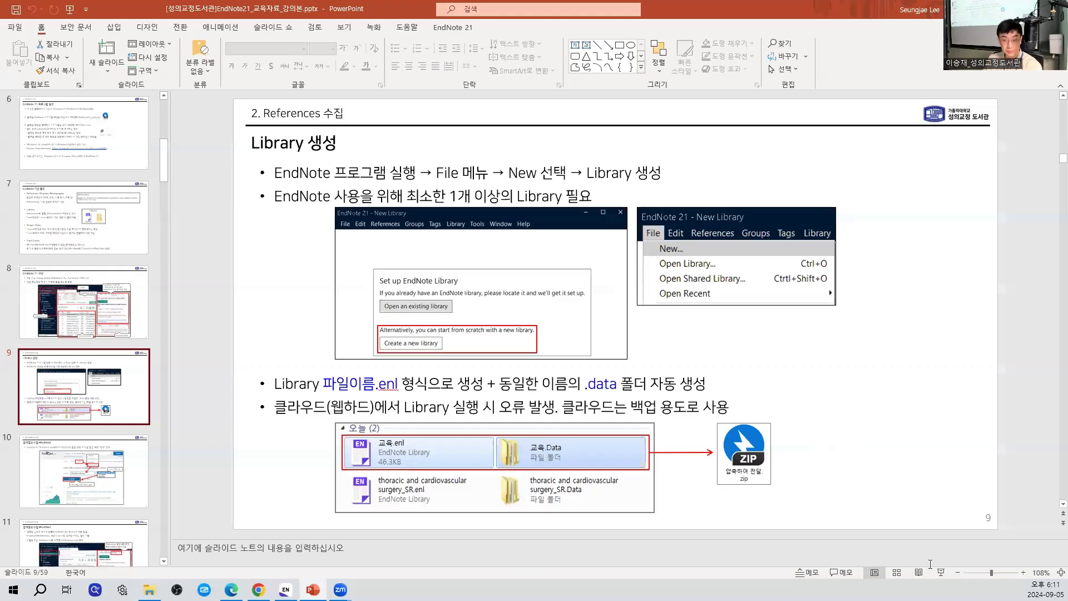
key(shift+F5)
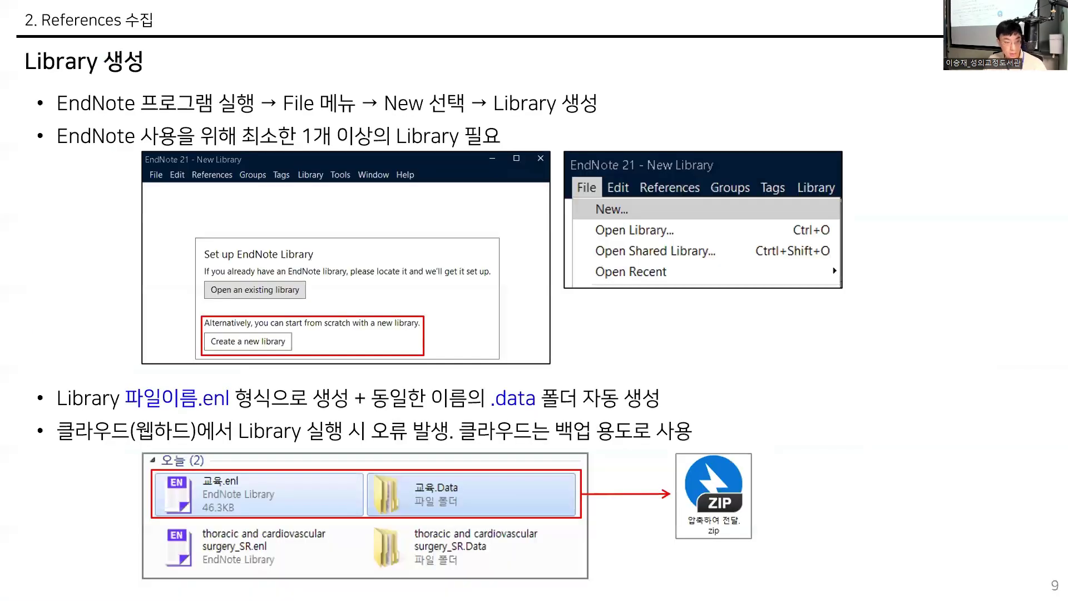
right_click(947, 353)
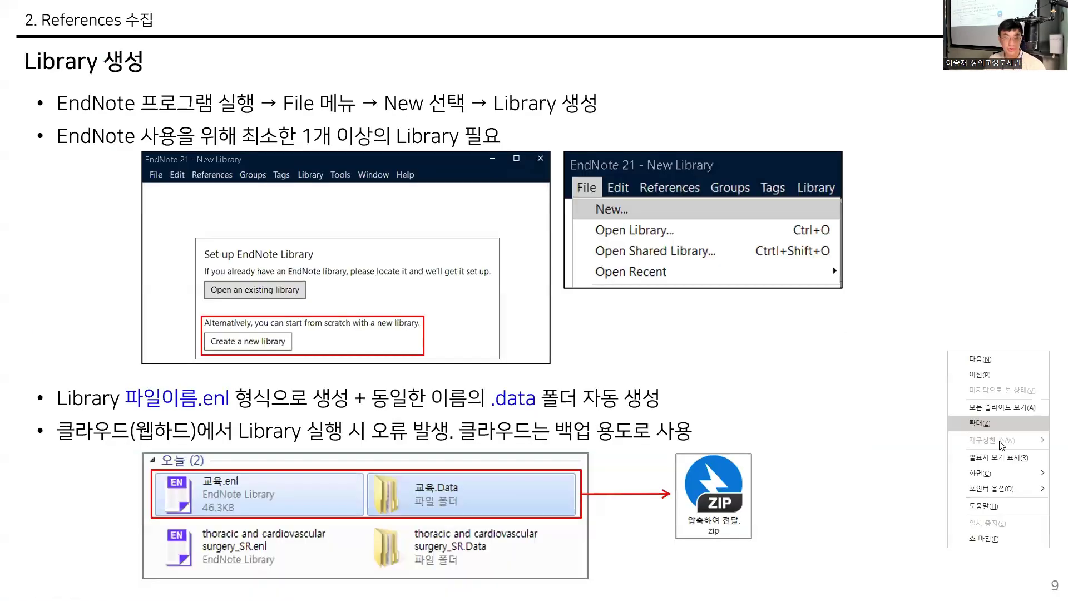
mouse_move(995, 490)
click(859, 502)
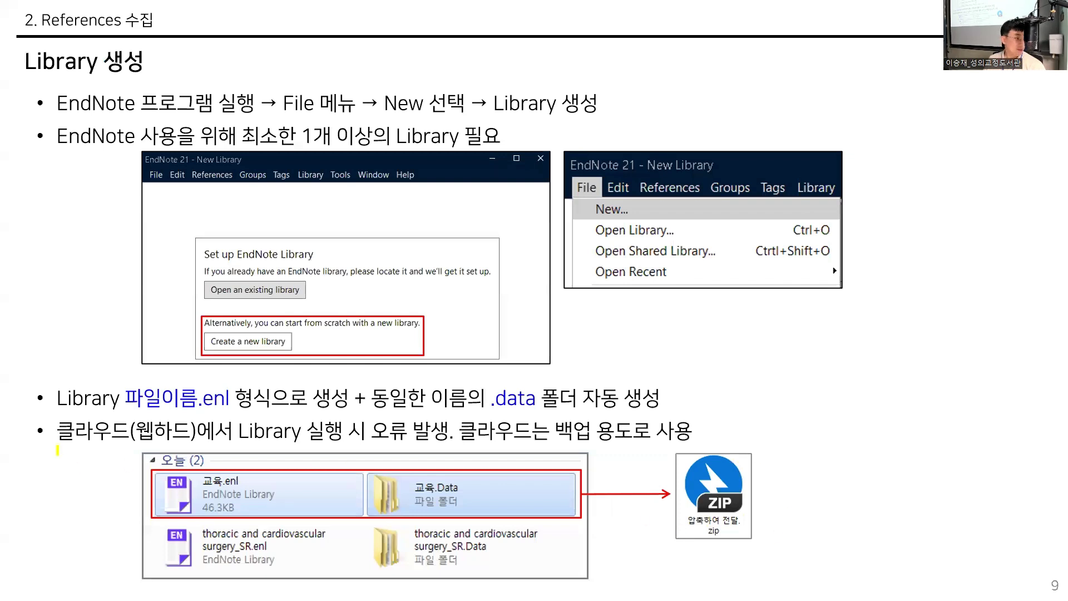
drag(57, 433, 451, 437)
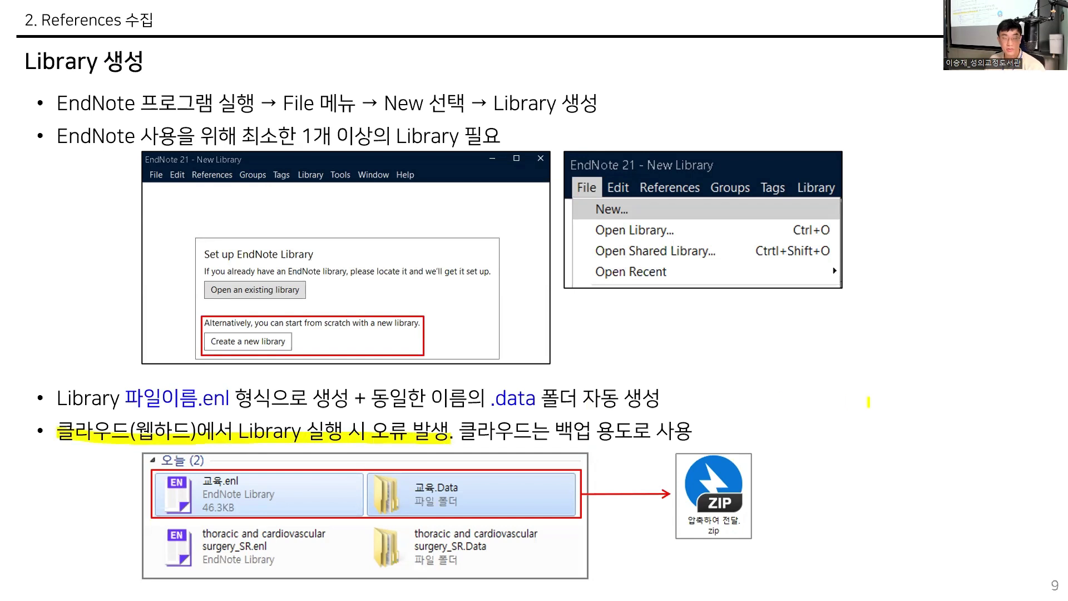
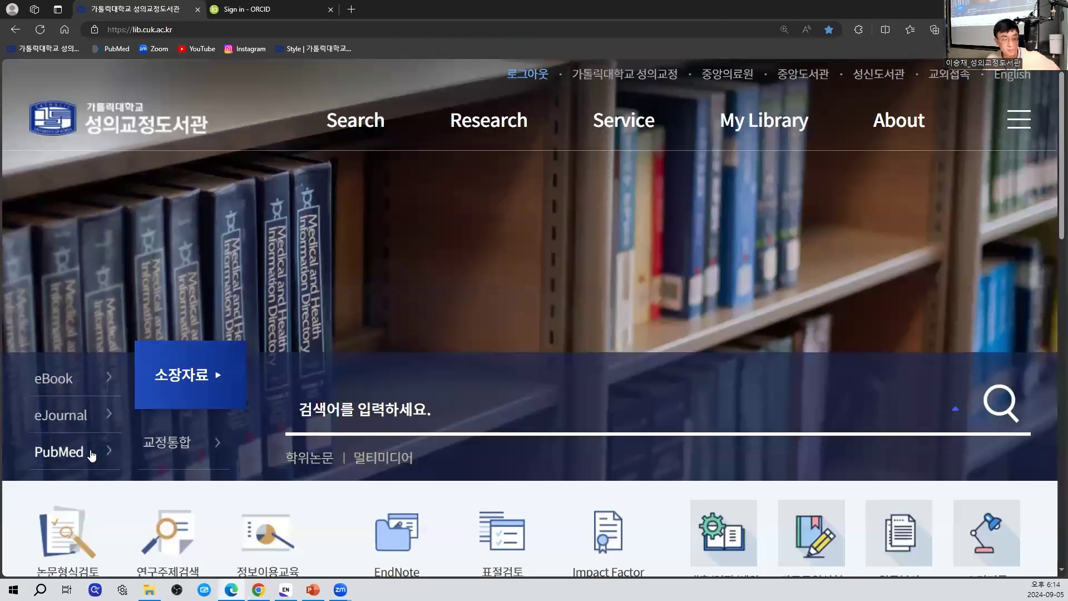
Step: Open PubMed Home in a new tab from the library website's PubMed search section and switch to that tab
click(90, 453)
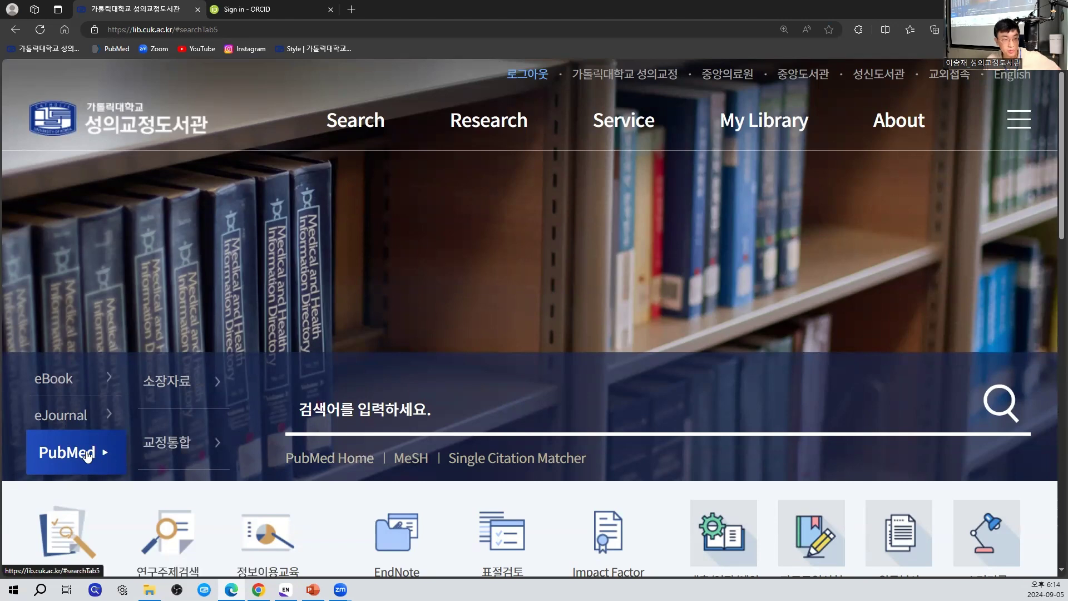
right_click(339, 466)
key(Down)
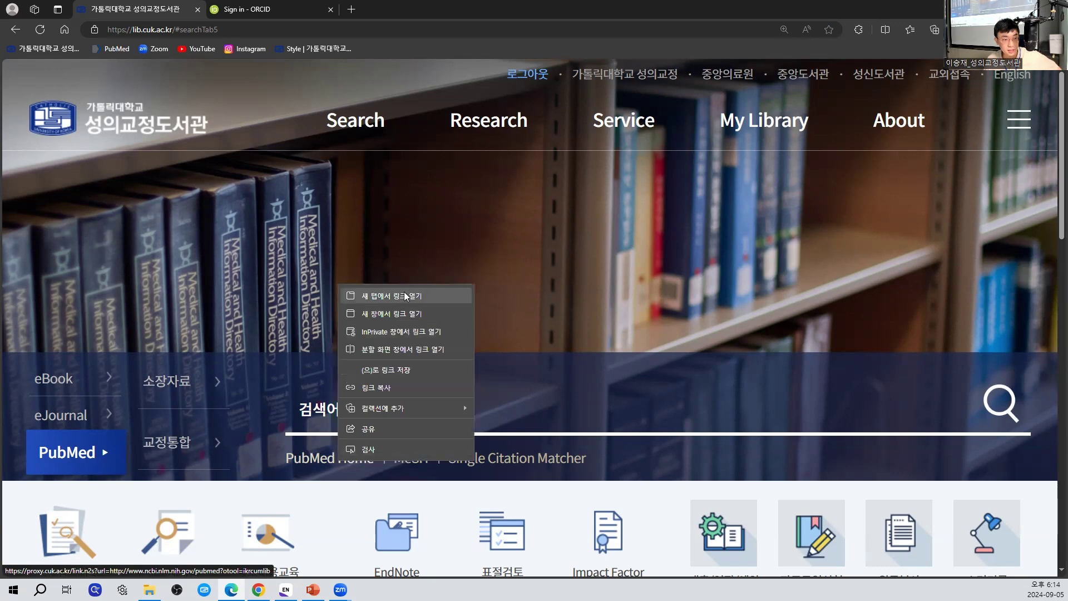
key(Return)
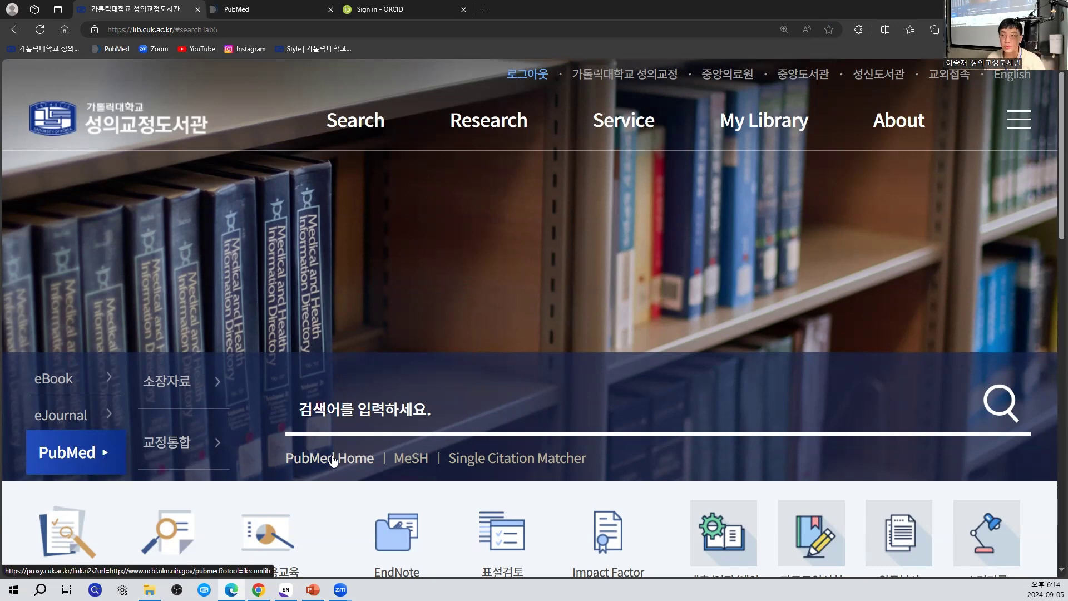
click(298, 8)
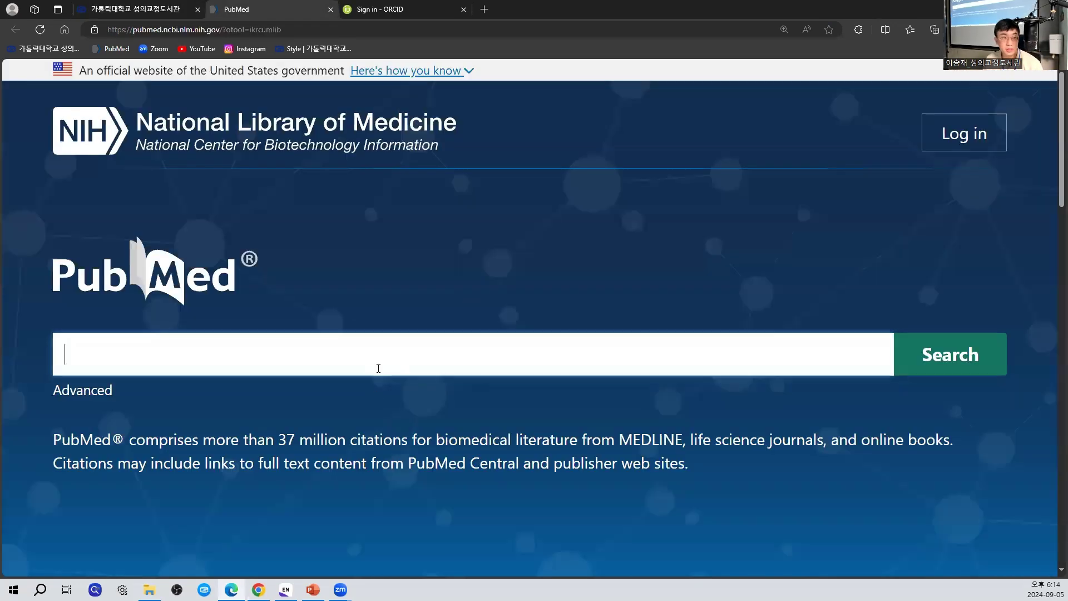
Step: Enter the quoted phrase "covid-19 vaccine" as the PubMed search term
text("c)
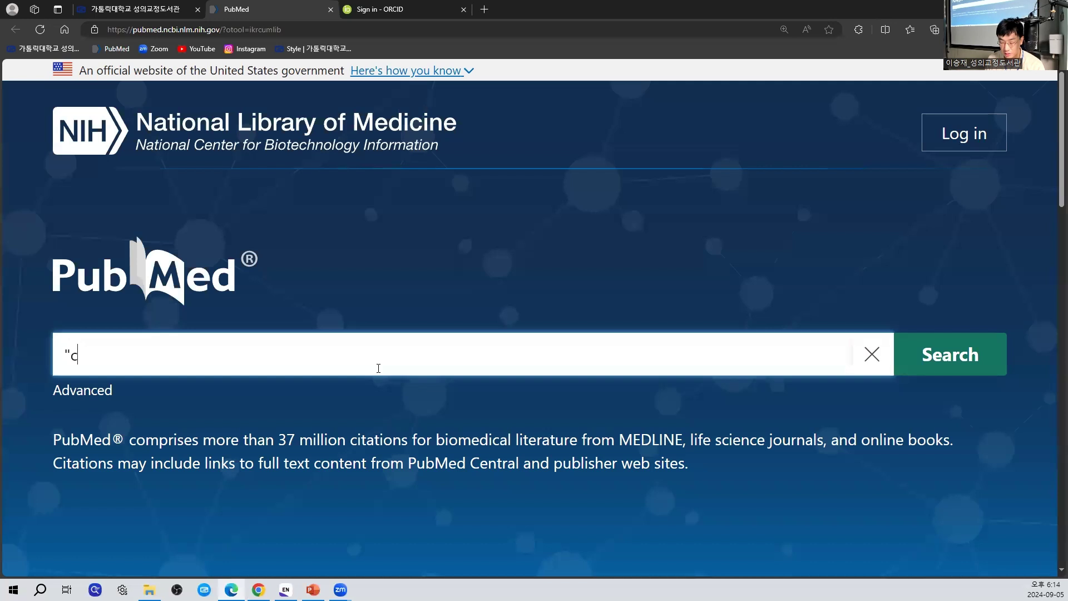
text(ovid-19)
key(Down)
key(Down)
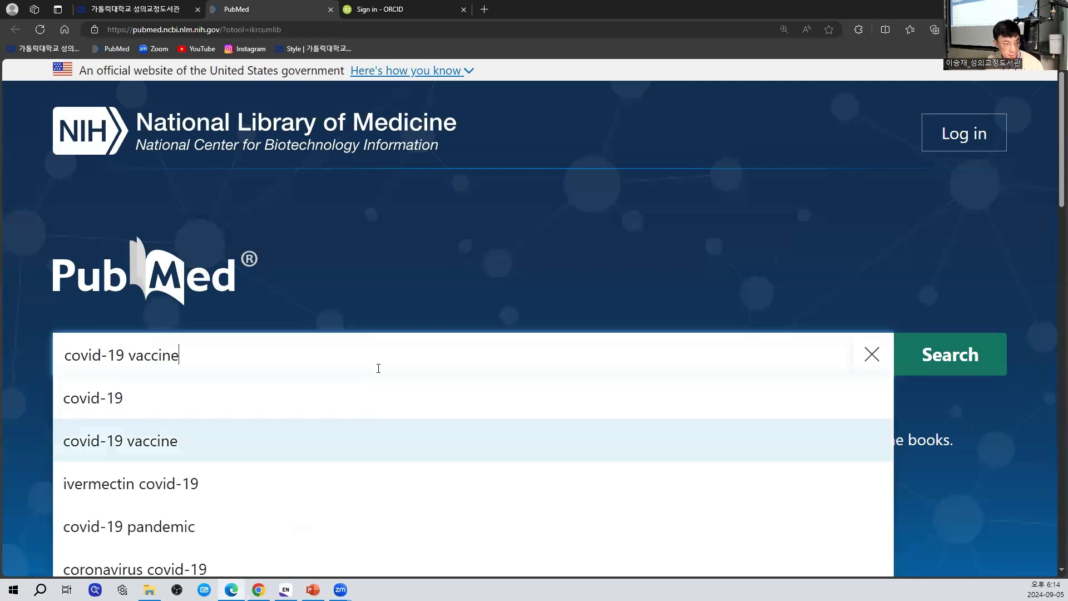
key(Down)
key(Up)
key(Left)
text(")
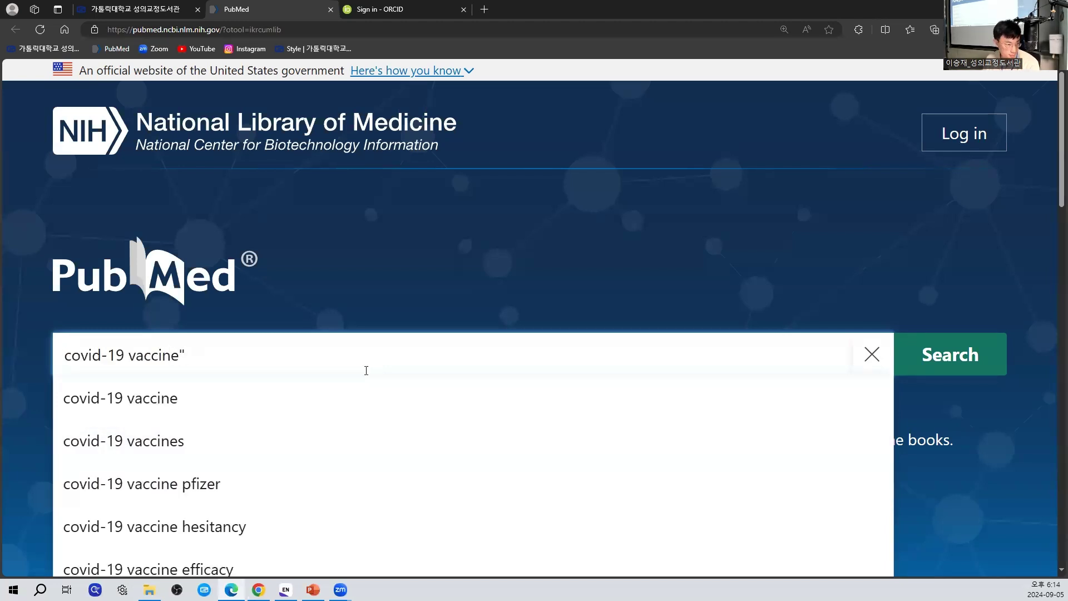
text(")
click(217, 353)
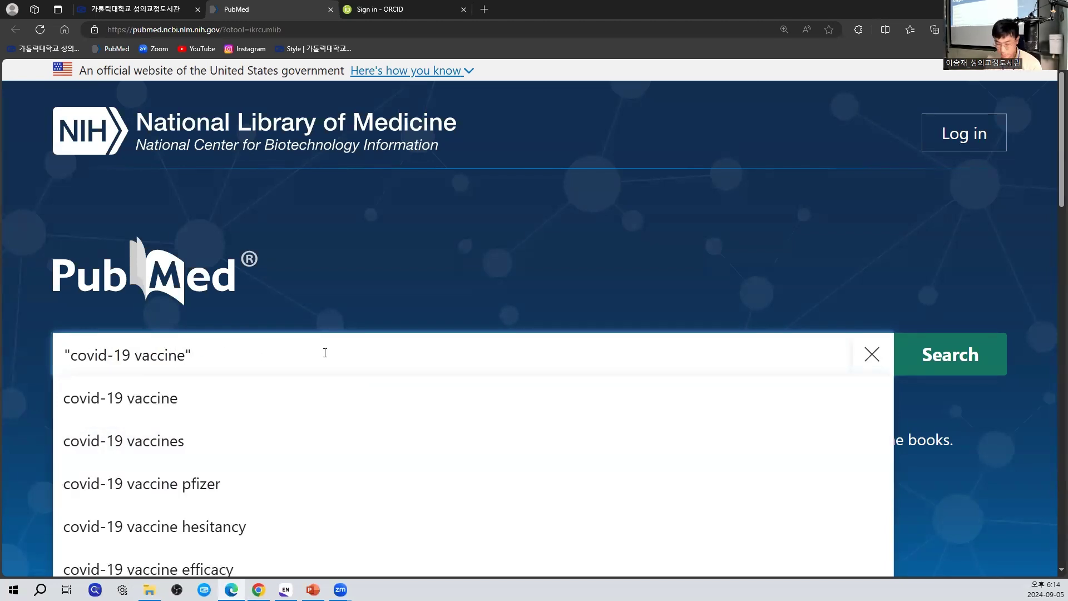
Step: Restrict the quoted phrase to title and abstract with the [TIAB] field tag and run the search
text([TIAb)
key(BackSpace)
text(B])
key(Return)
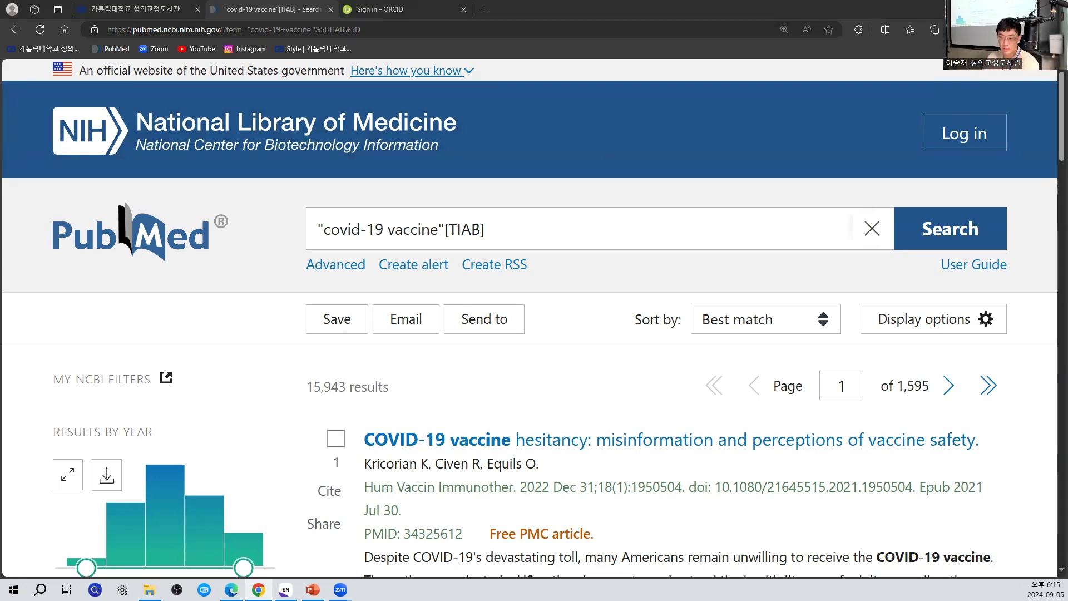
Step: Show the EndNote 20240905_교육.enl library window over the browser, move it slightly lower, and return to the PubMed results
click(286, 590)
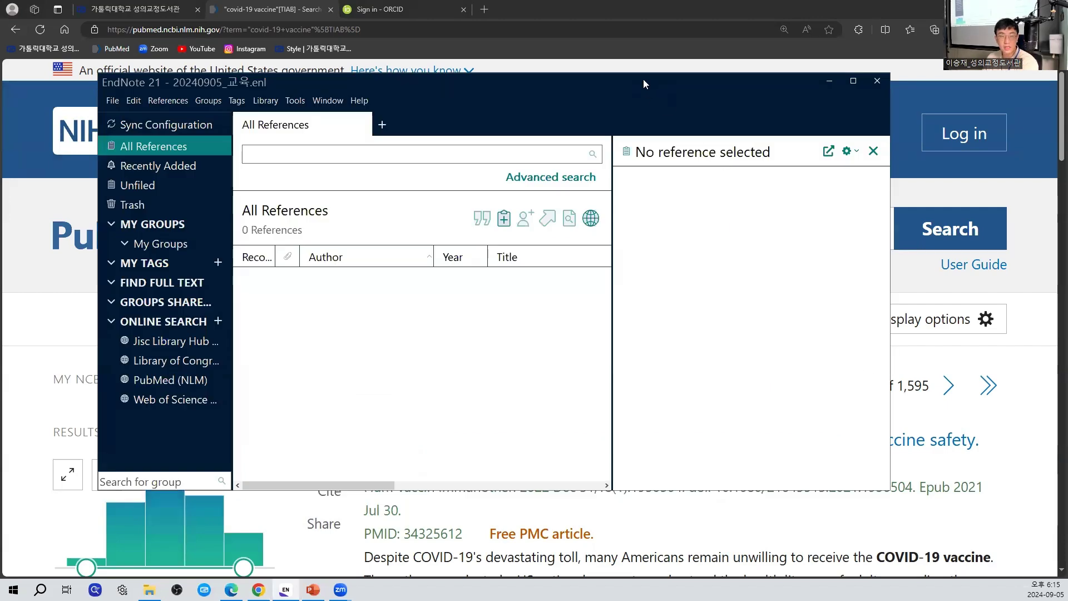
drag(636, 92, 623, 129)
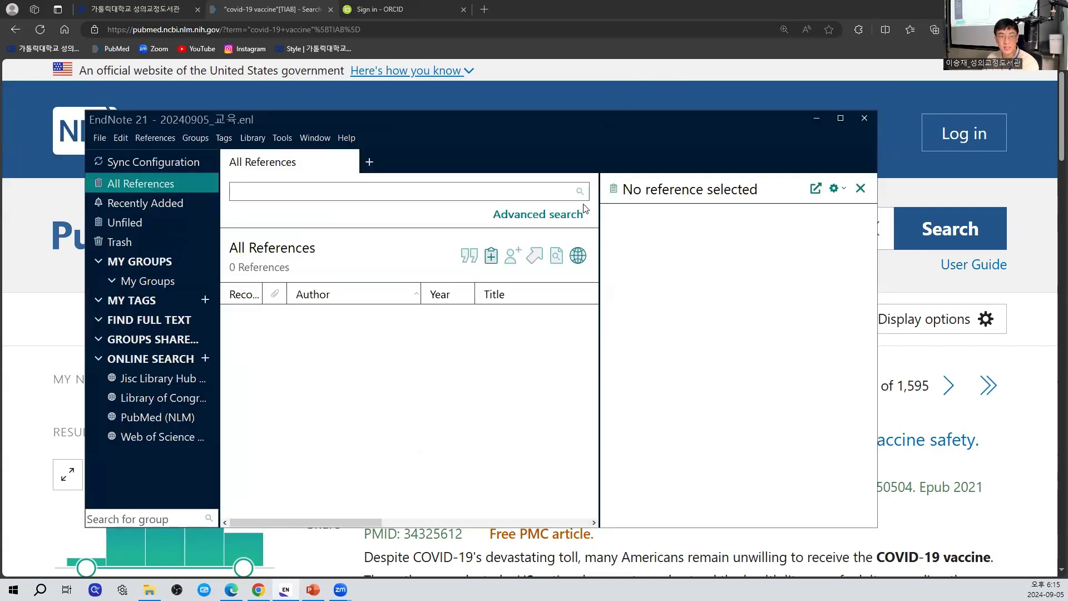
click(671, 10)
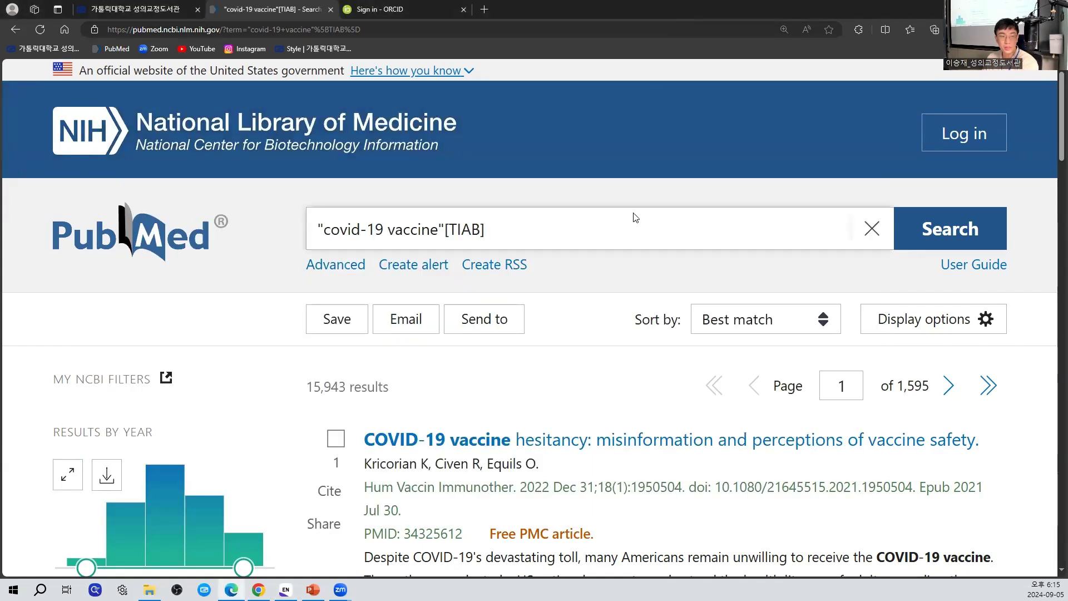
Step: Open the citation manager export for the search results and keep its selection at All results on this page
click(489, 326)
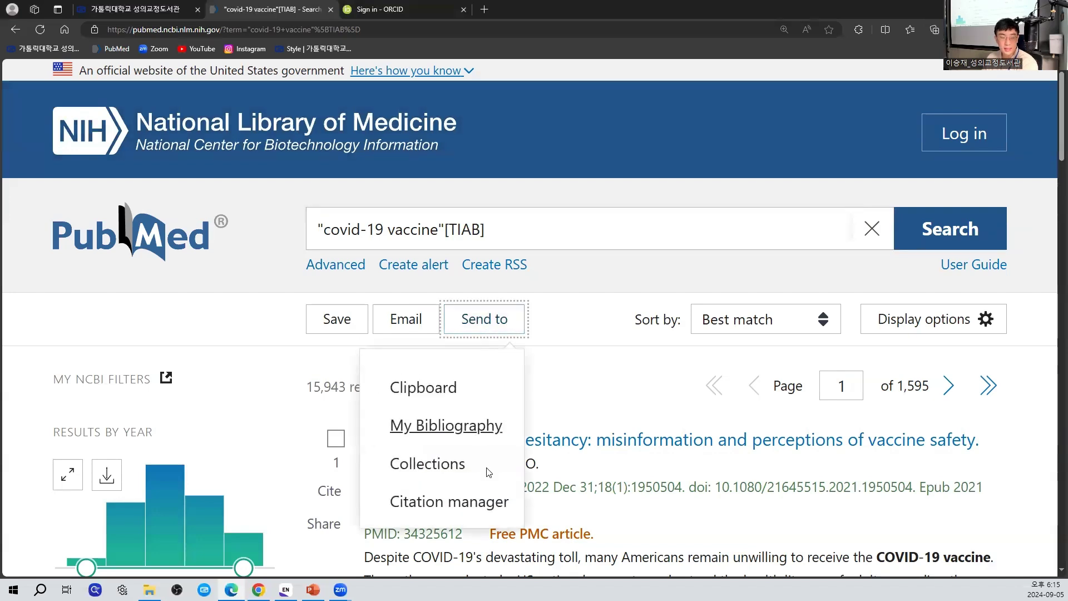
click(481, 504)
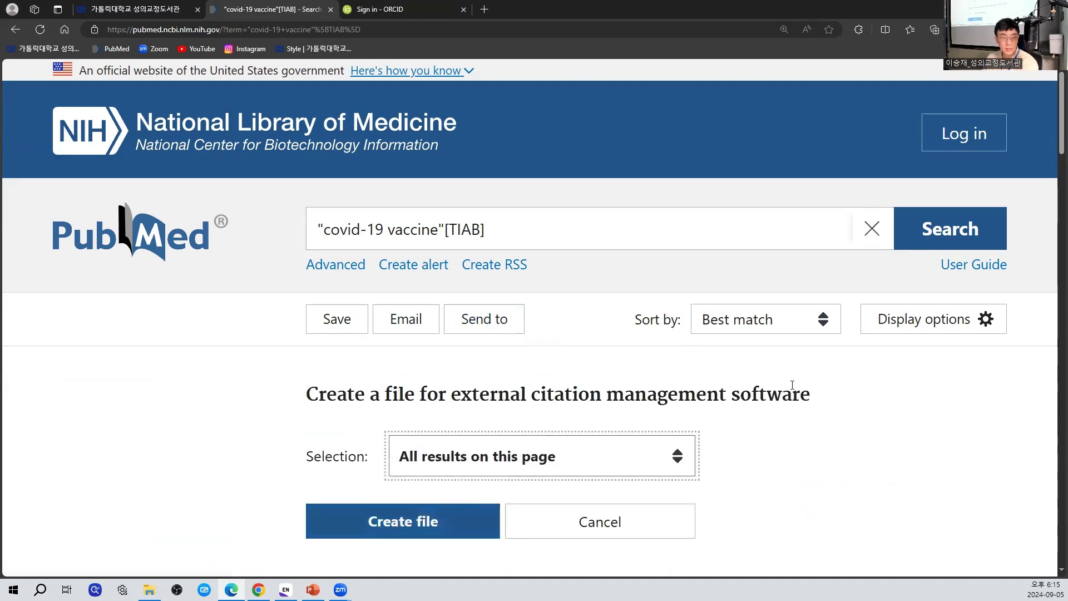
scroll(824, 418, down, 1)
scroll(823, 418, down, 2)
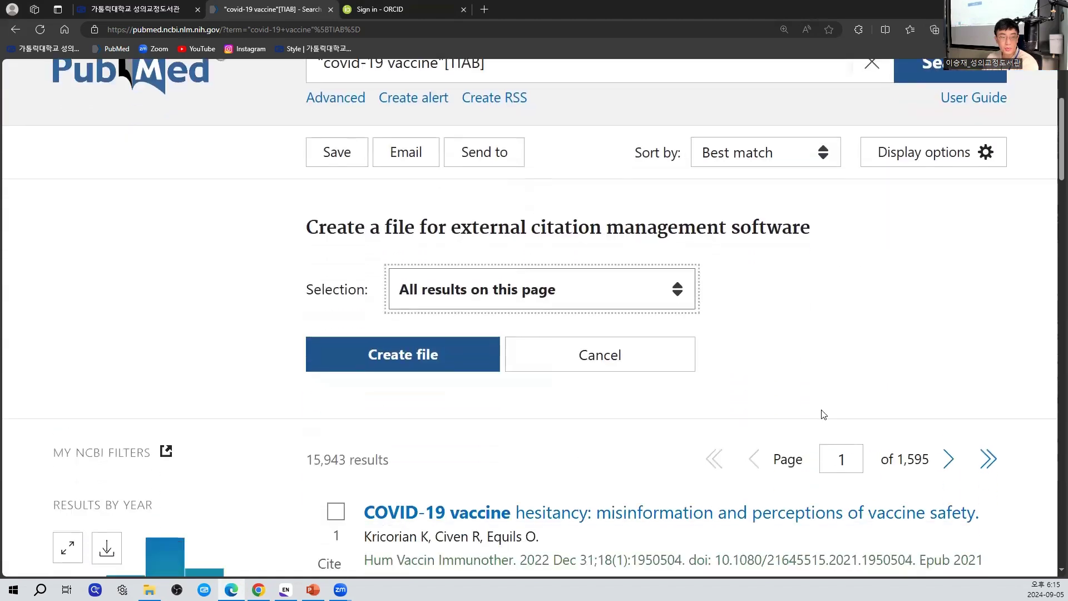
click(508, 303)
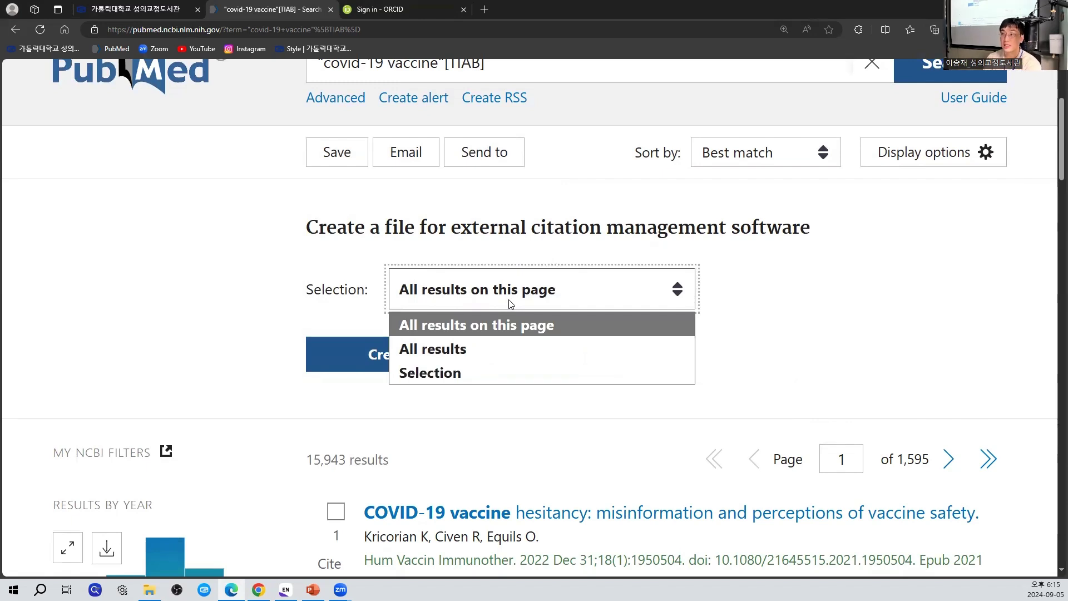
click(528, 327)
scroll(882, 295, down, 6)
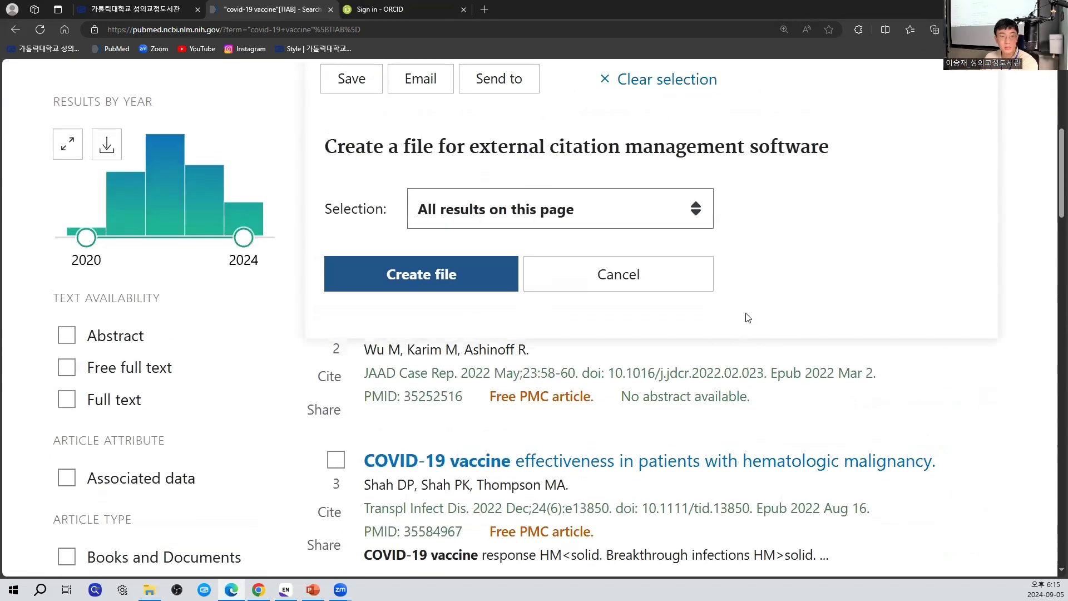
scroll(746, 315, up, 5)
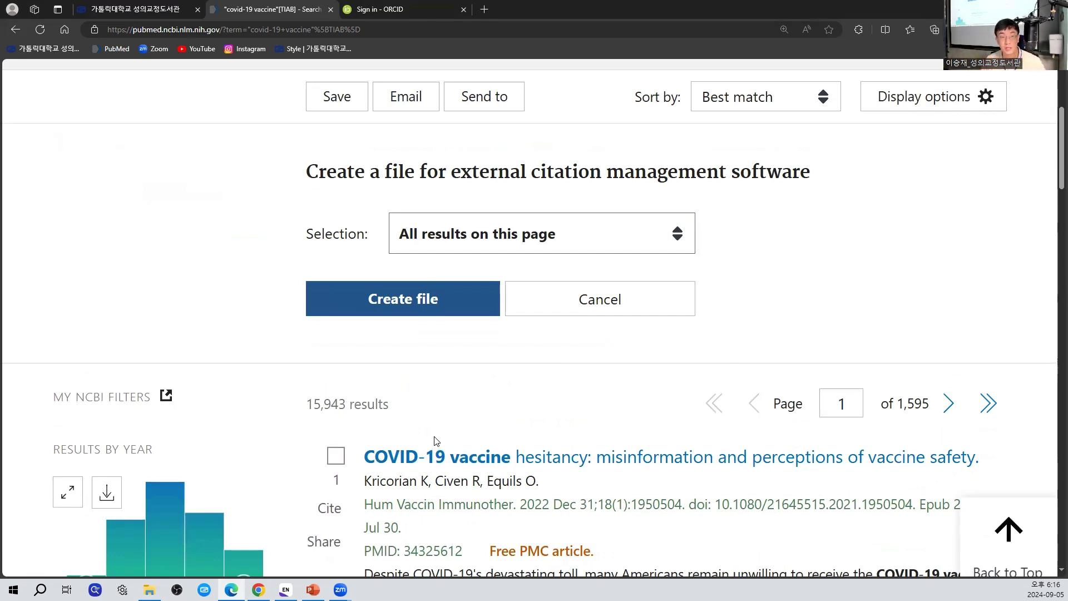
click(561, 241)
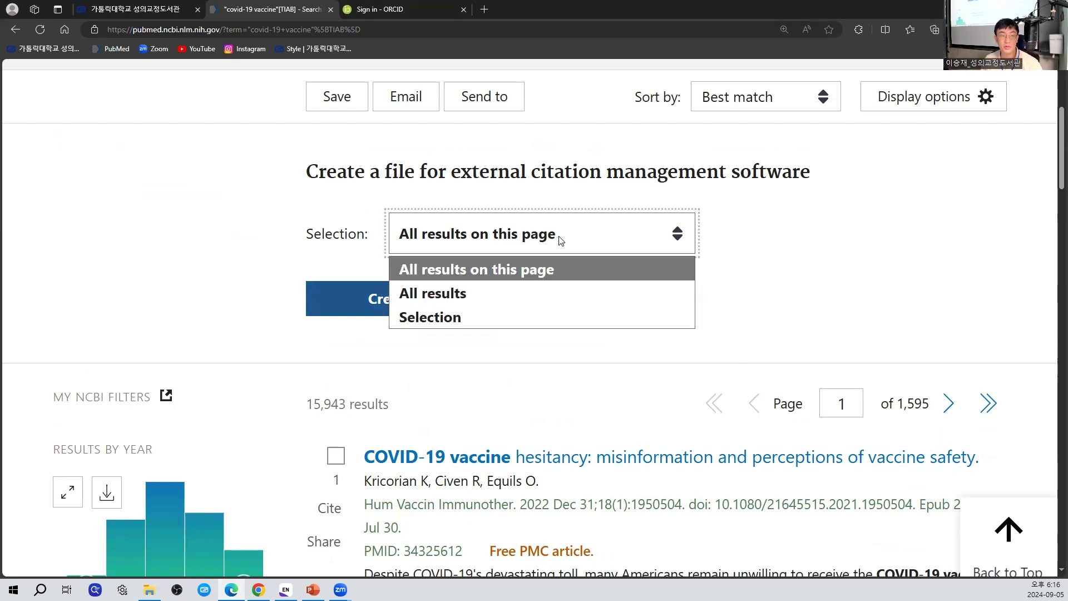
click(549, 271)
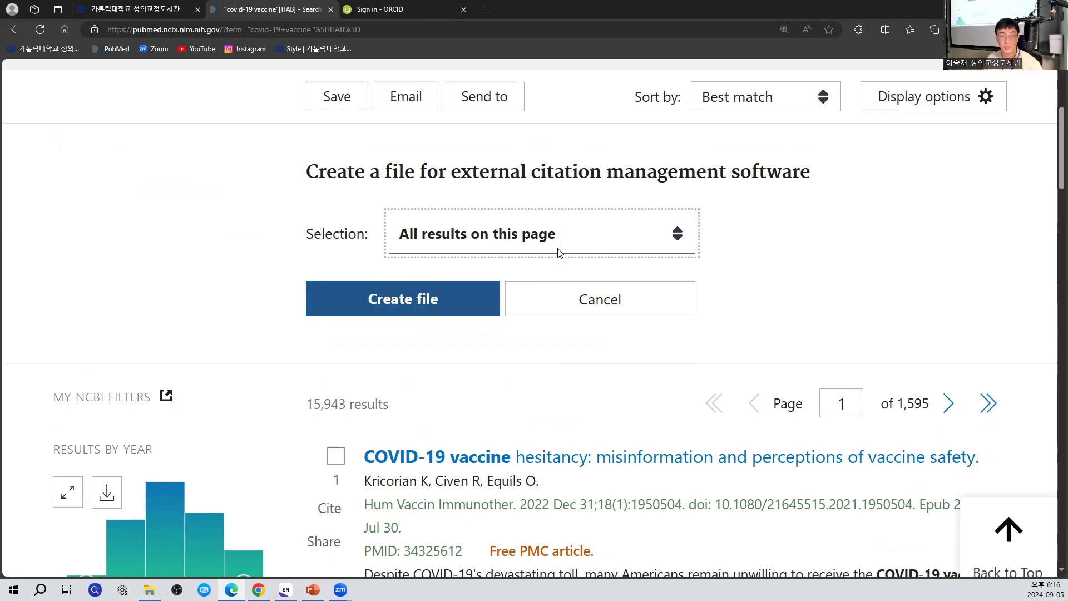
Step: Set the export selection to All results, and highlight the result count and the note about the citation limit
click(559, 251)
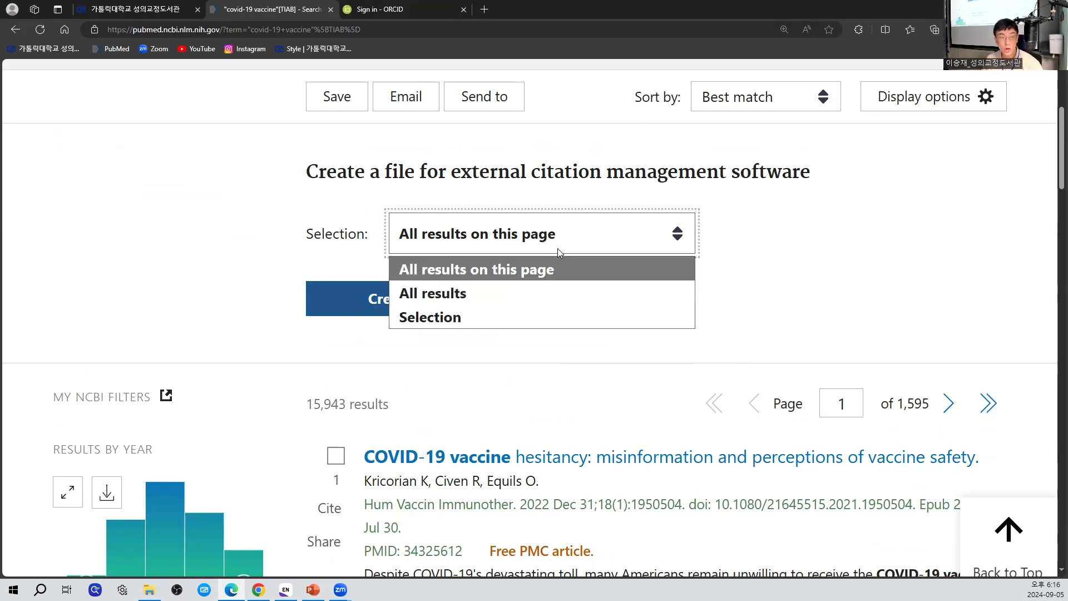
click(506, 297)
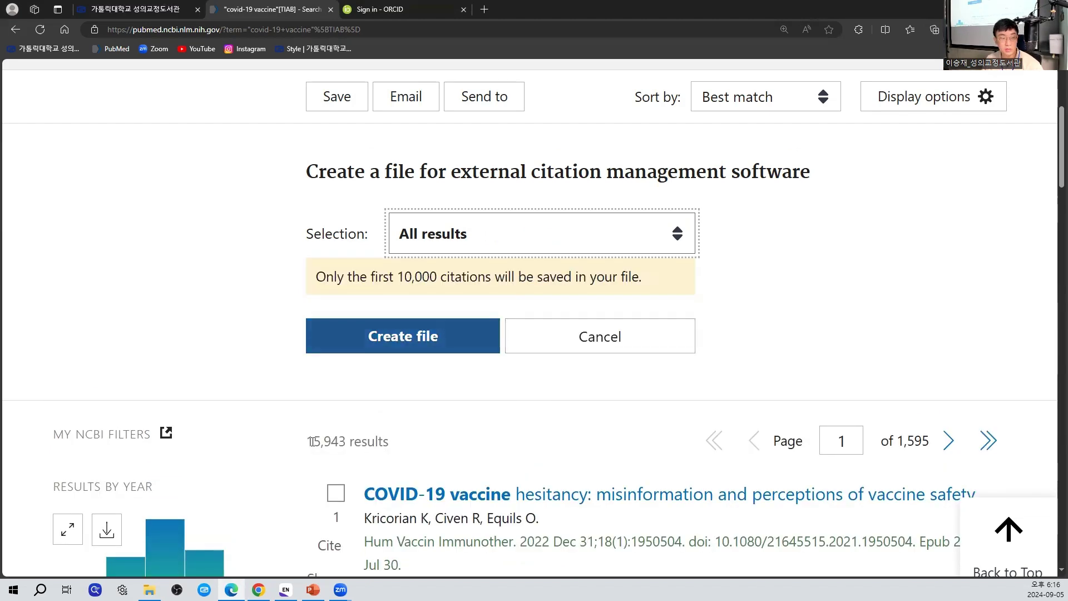
drag(305, 444, 396, 448)
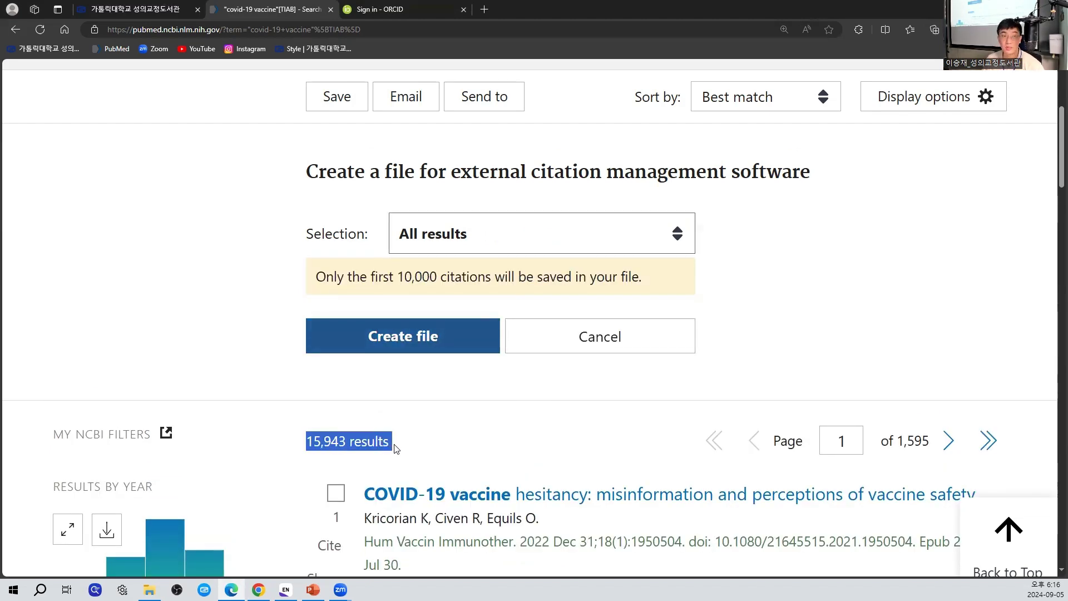
drag(315, 277, 491, 287)
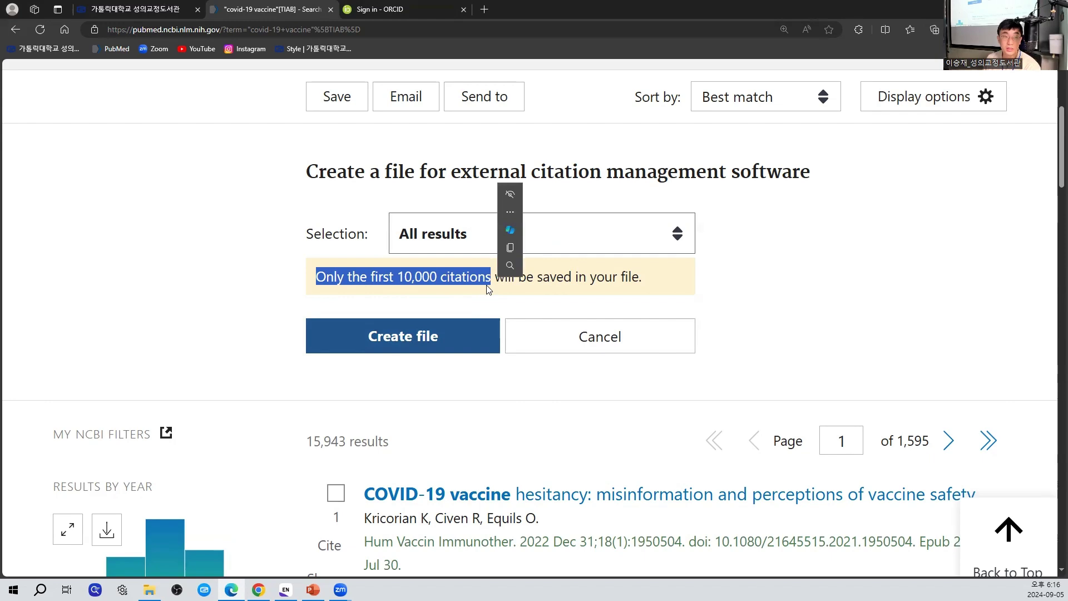
click(491, 287)
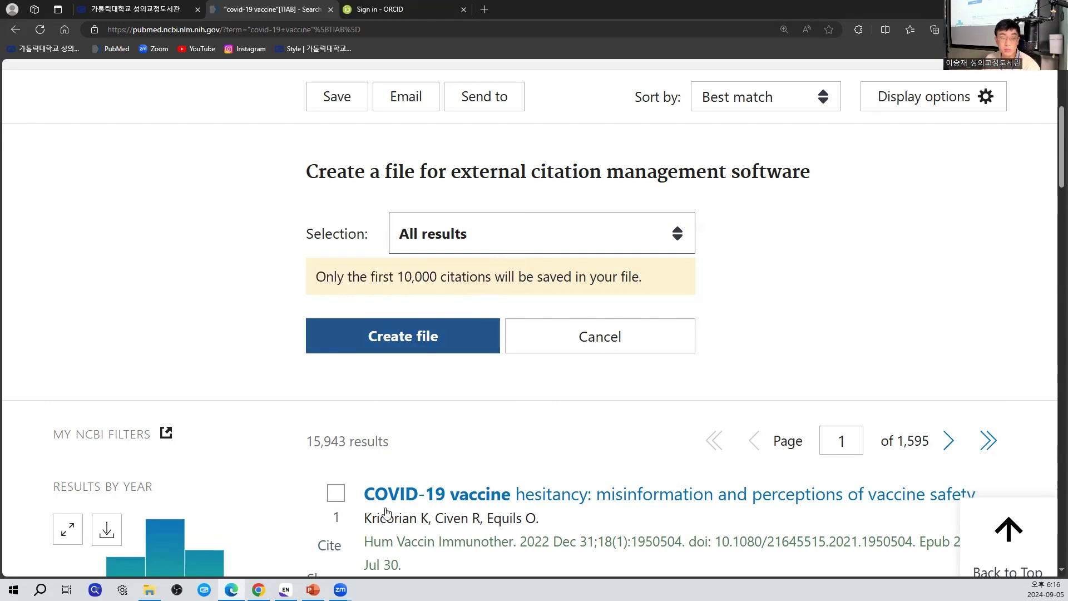
scroll(370, 518, up, 1)
scroll(371, 520, down, 2)
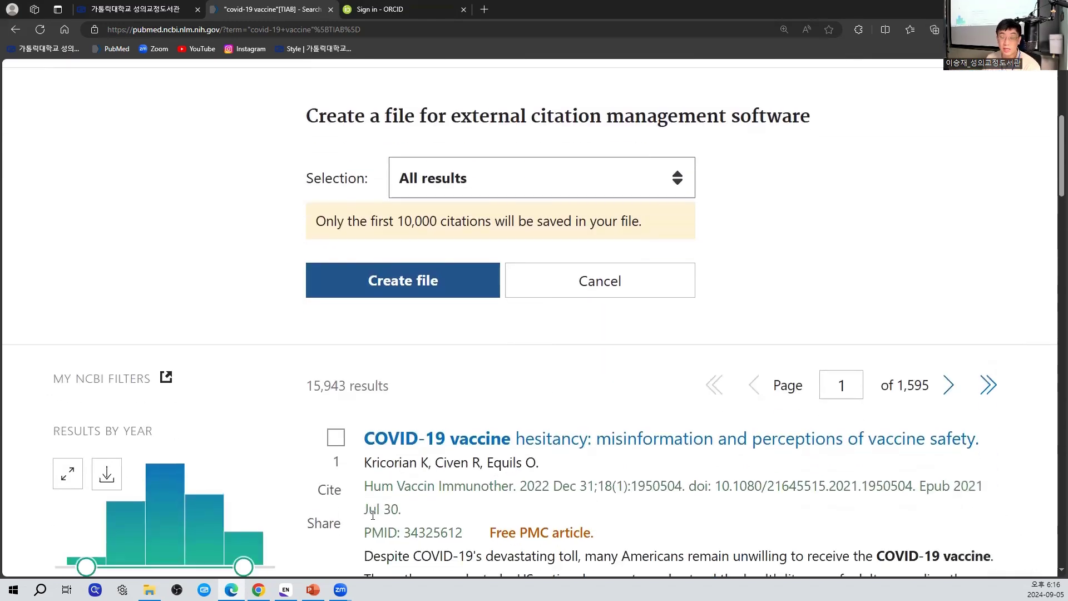
Step: Switch the export to Selection, tick the first article on vaccine hesitancy, and untick it again
click(629, 191)
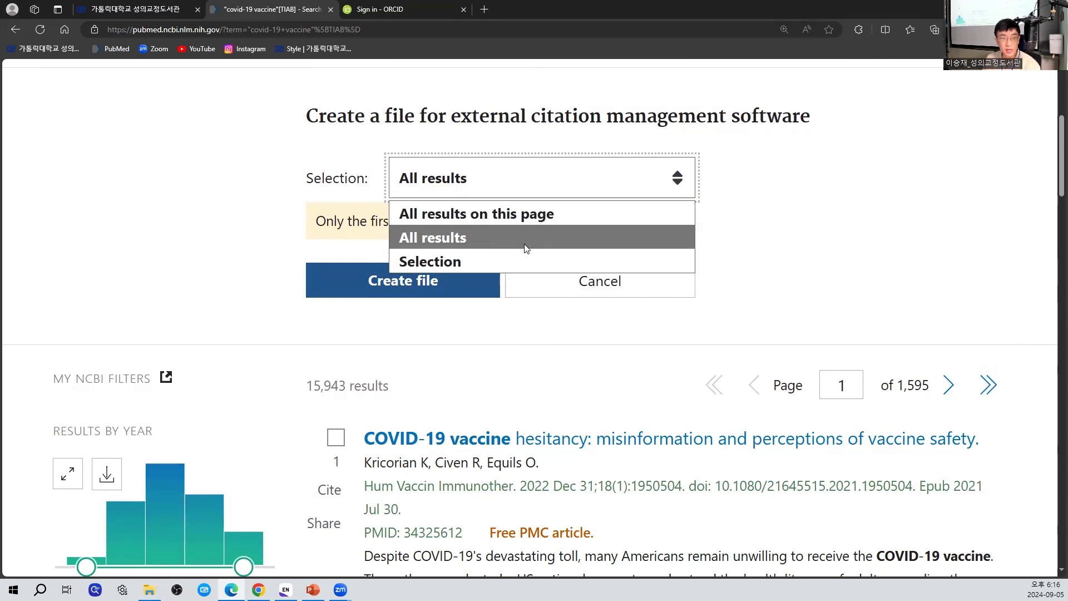
click(511, 260)
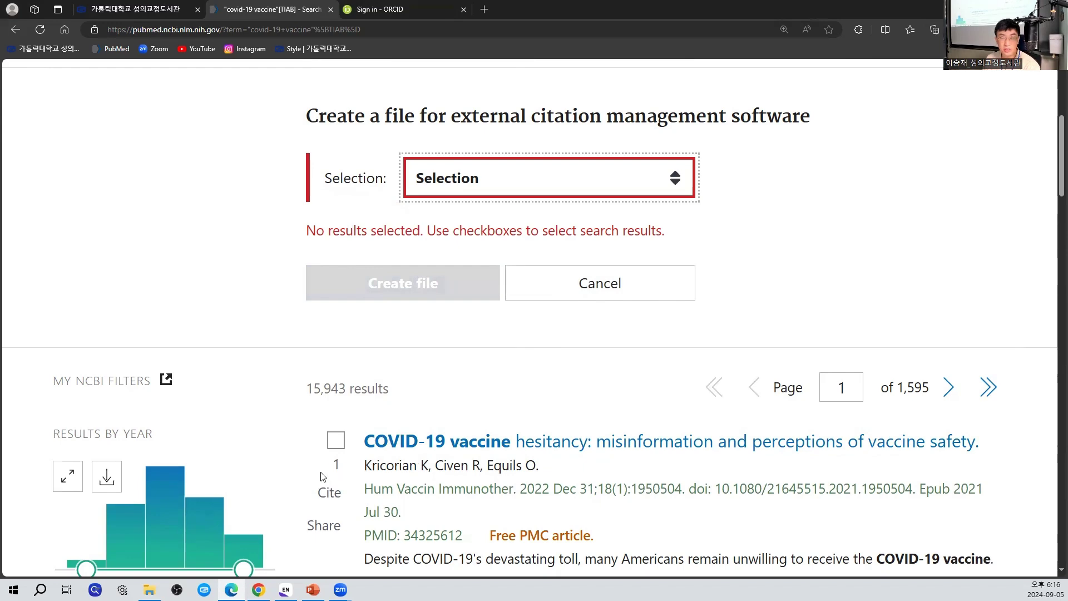
click(338, 444)
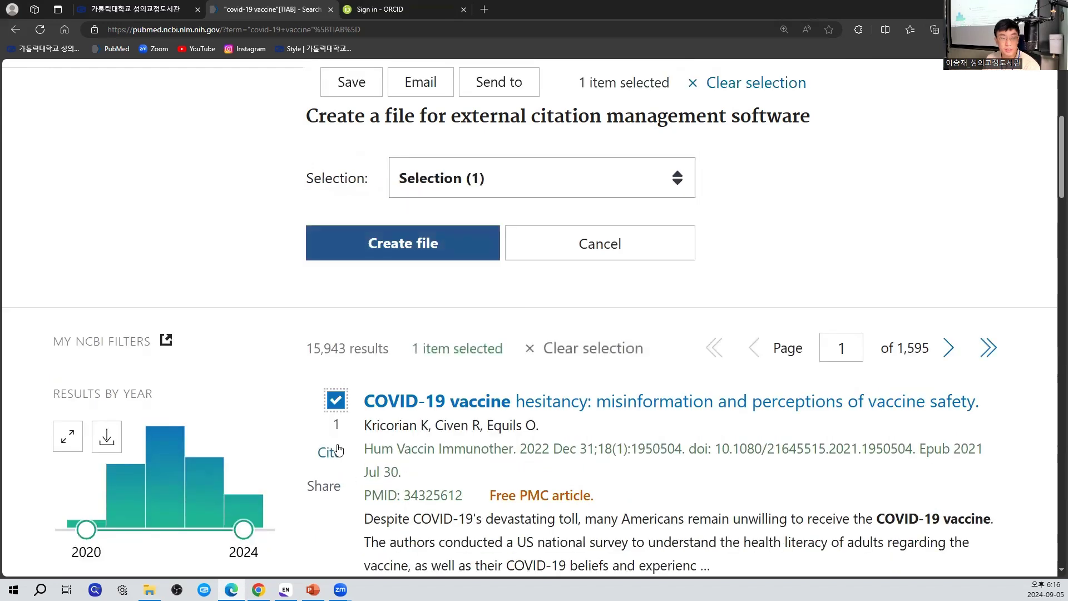
click(339, 406)
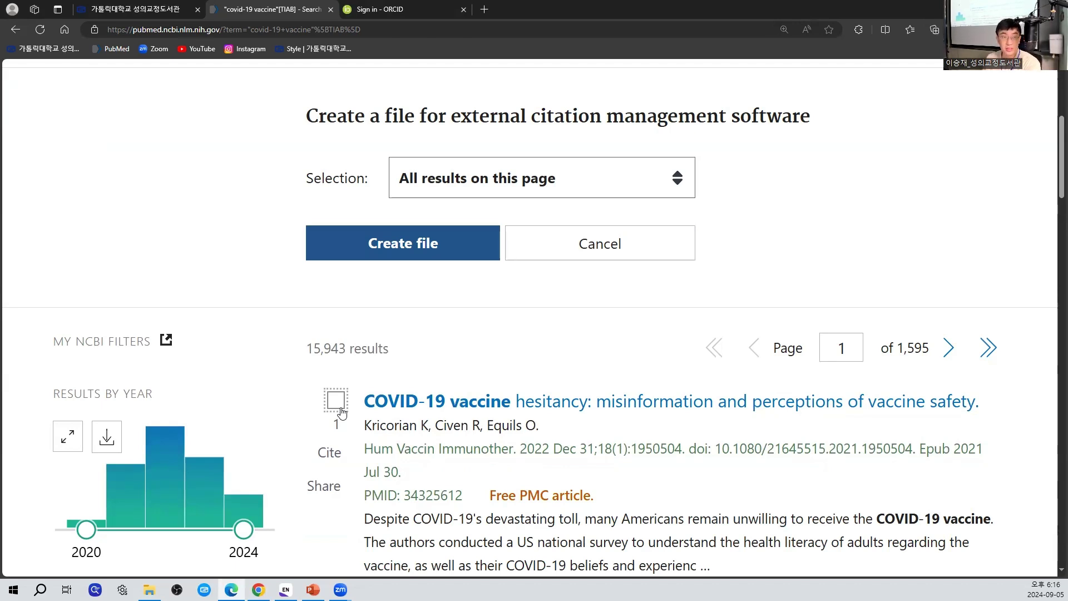
Step: Create the citation manager file with the selection set to All results on this page
click(507, 191)
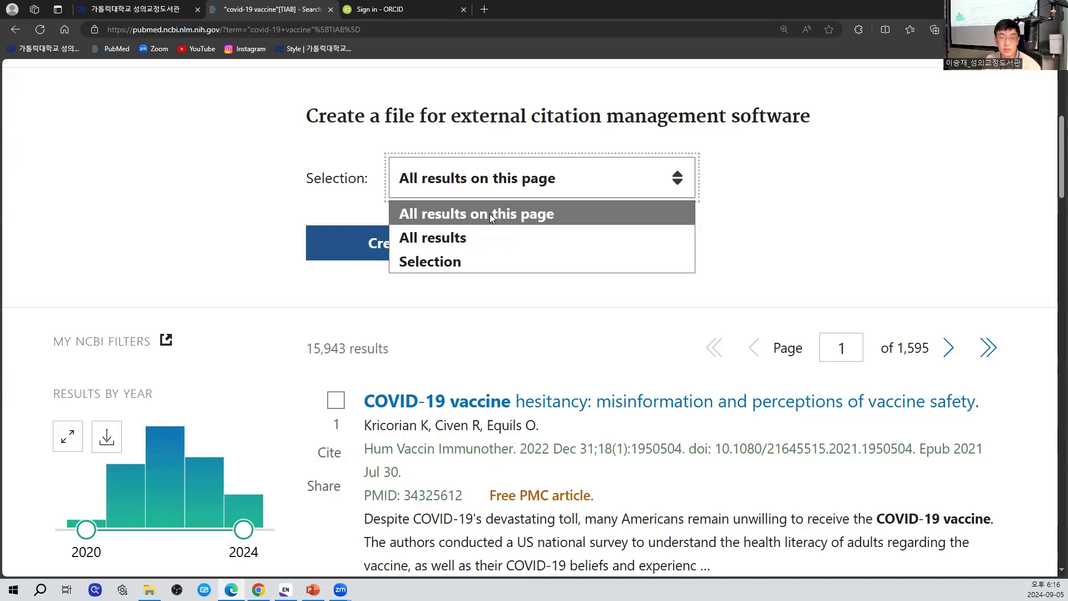
click(490, 213)
click(490, 236)
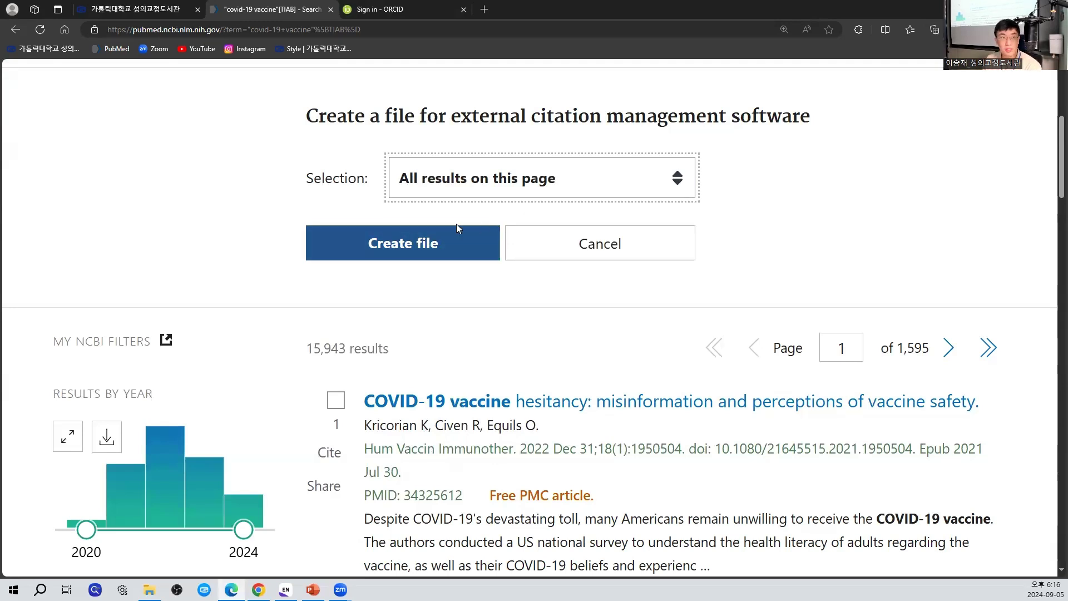
click(409, 248)
scroll(359, 344, down, 2)
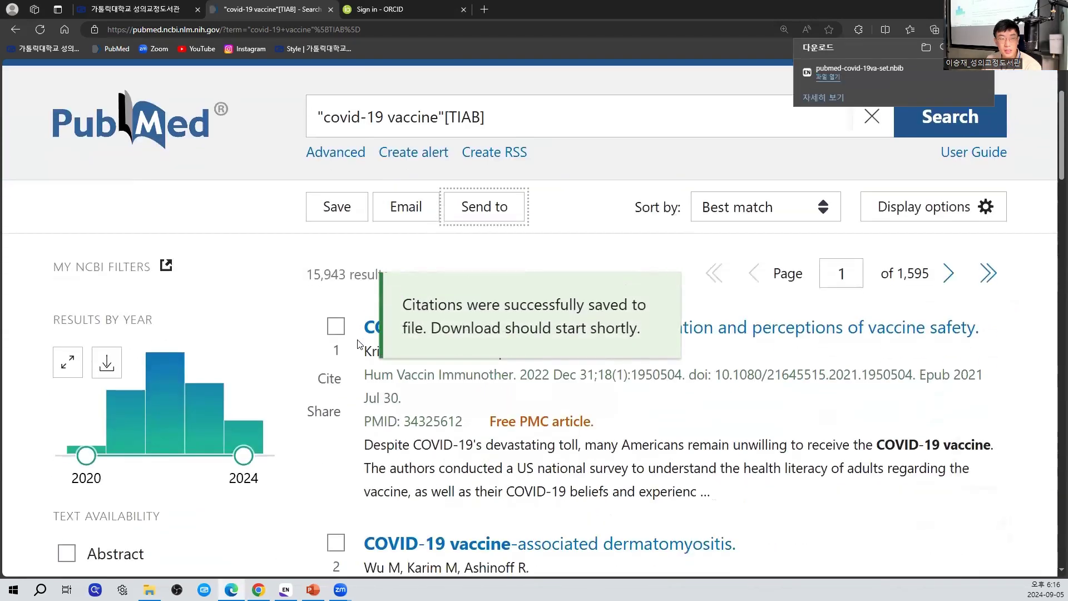
Step: View the Send to options again with the Citation manager entry, and dismiss them without choosing one
click(484, 208)
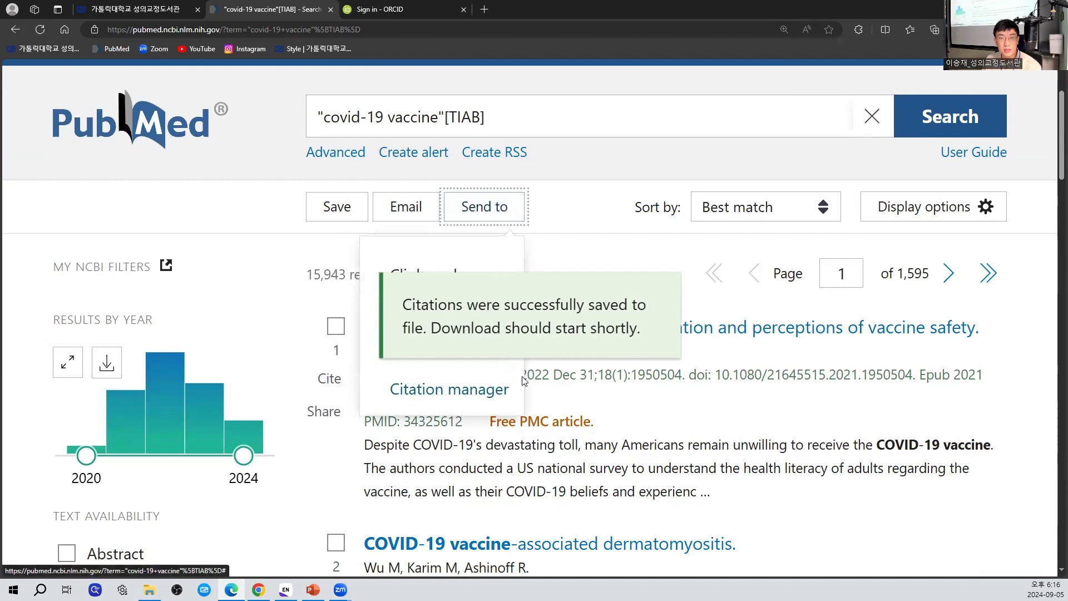
click(755, 75)
scroll(754, 75, up, 2)
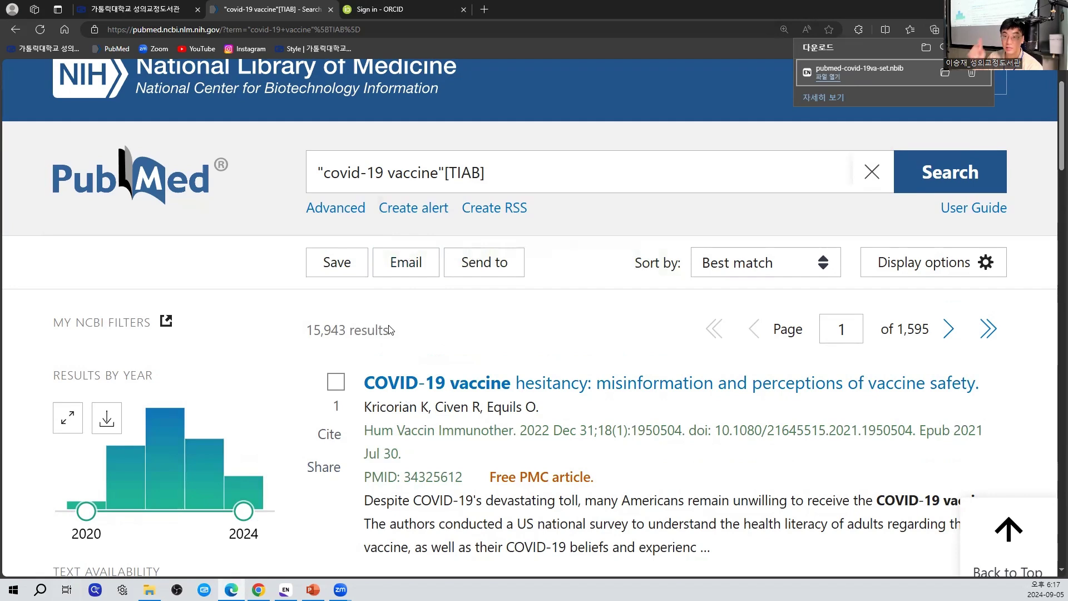
Step: Import the downloaded pubmed-covid-19va-set.nbib into EndNote and show its references in a maximized window, sorted by record number, with the first one selected
click(819, 78)
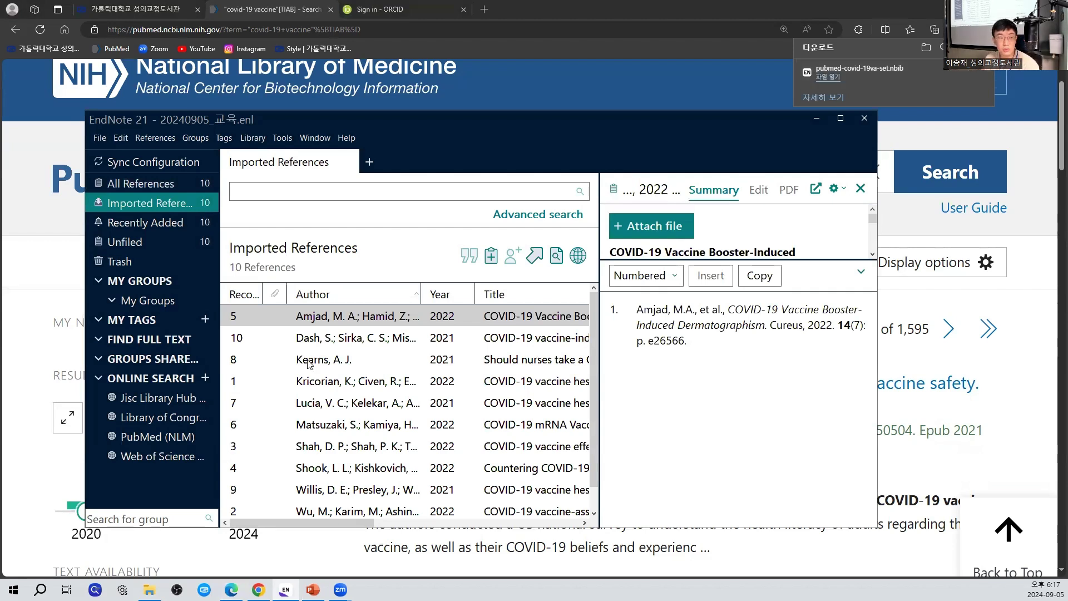
click(240, 294)
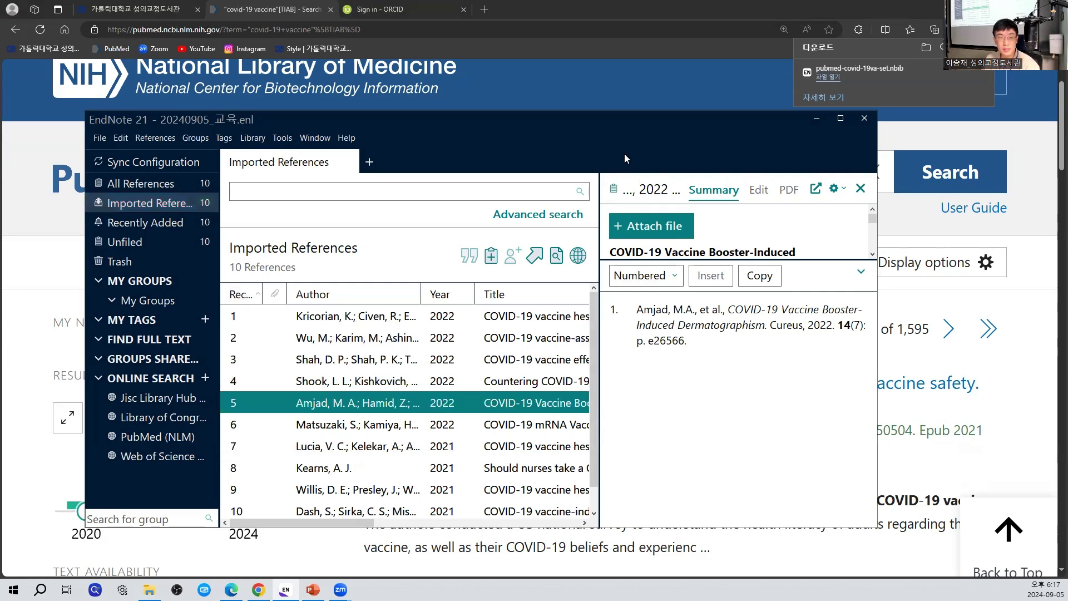
double_click(640, 121)
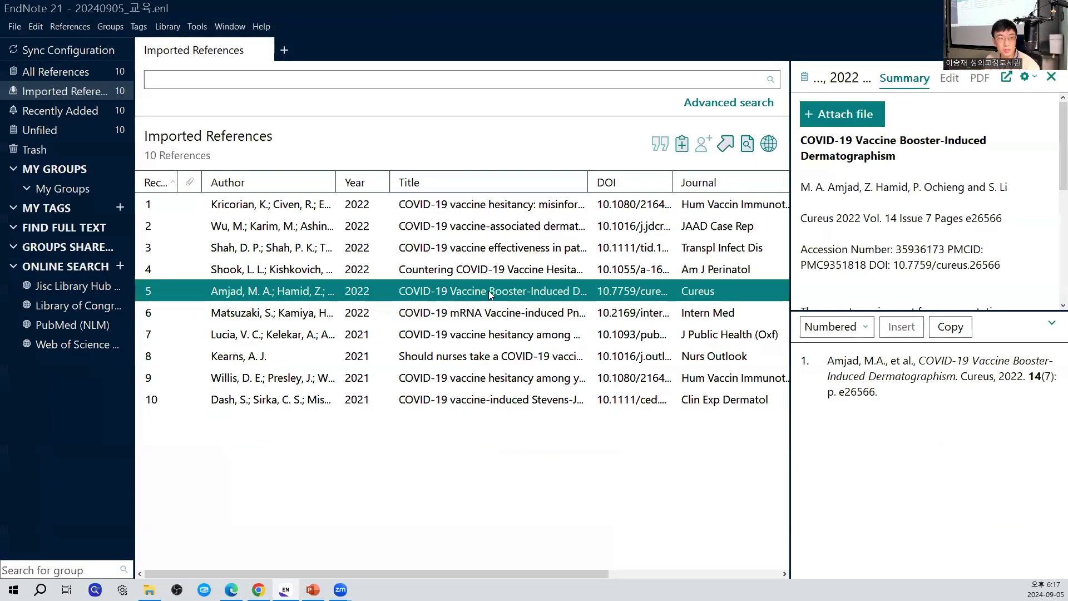
click(655, 212)
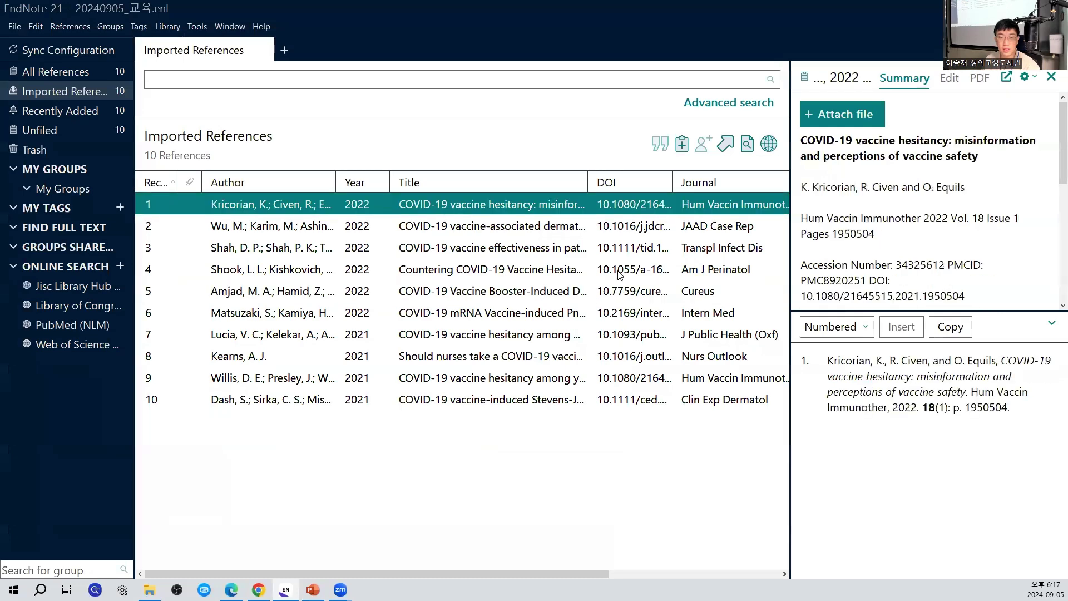
Step: Show the summary of the reference on vaccine hesitancy among medical students and enlarge the summary area to read its abstract
click(635, 269)
click(621, 332)
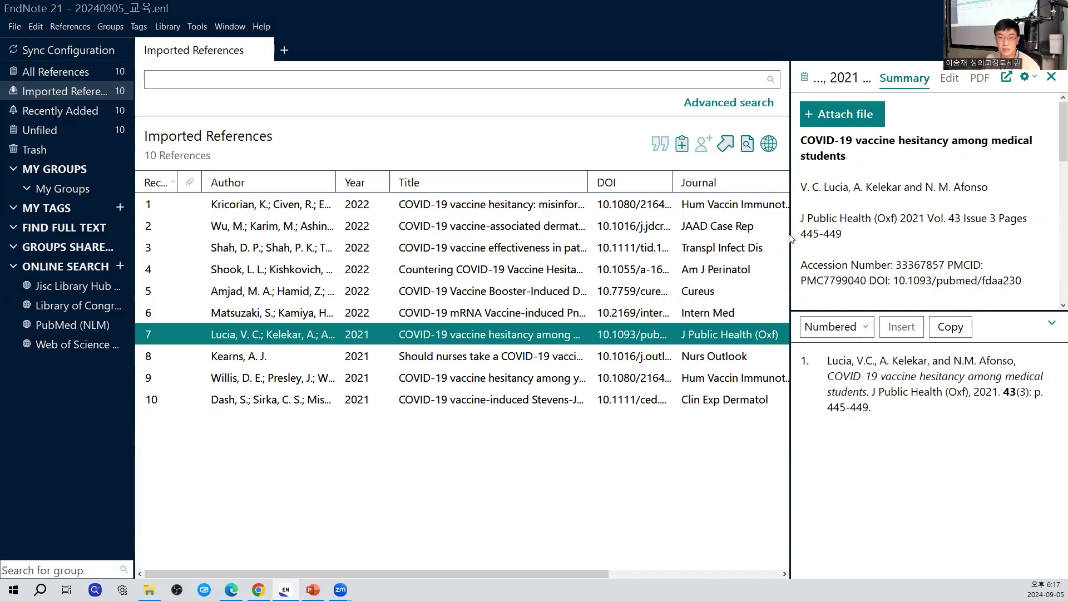
scroll(868, 268, down, 3)
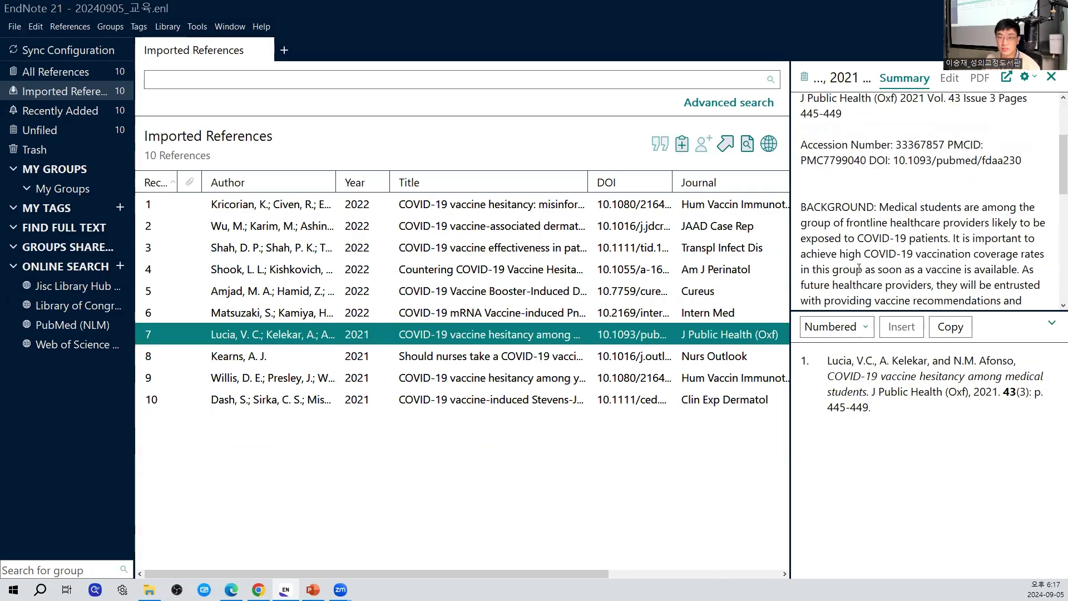
drag(870, 310, 871, 457)
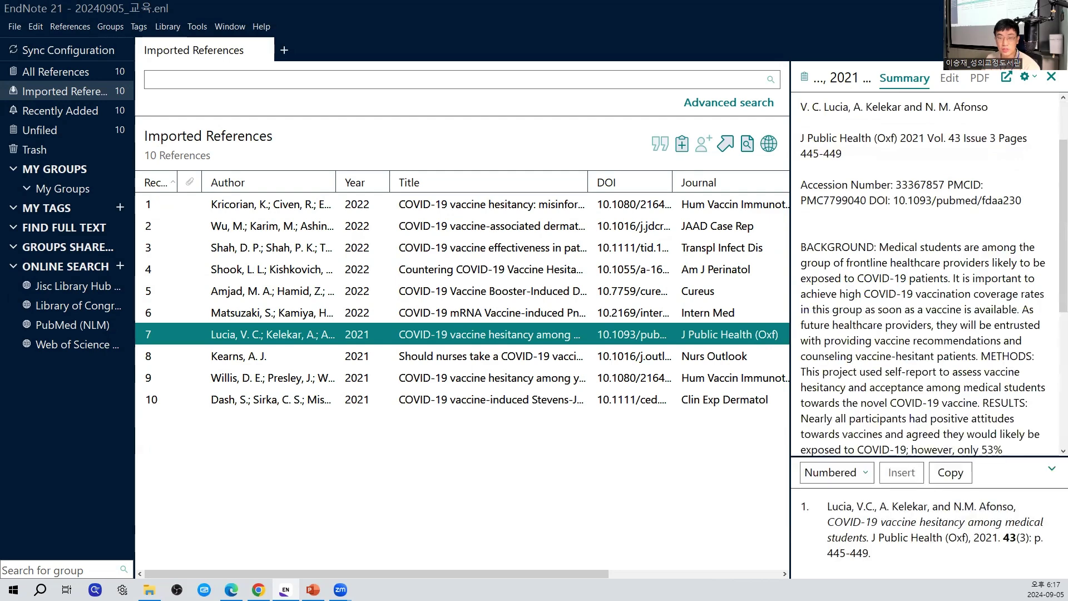
drag(1054, 215, 1053, 179)
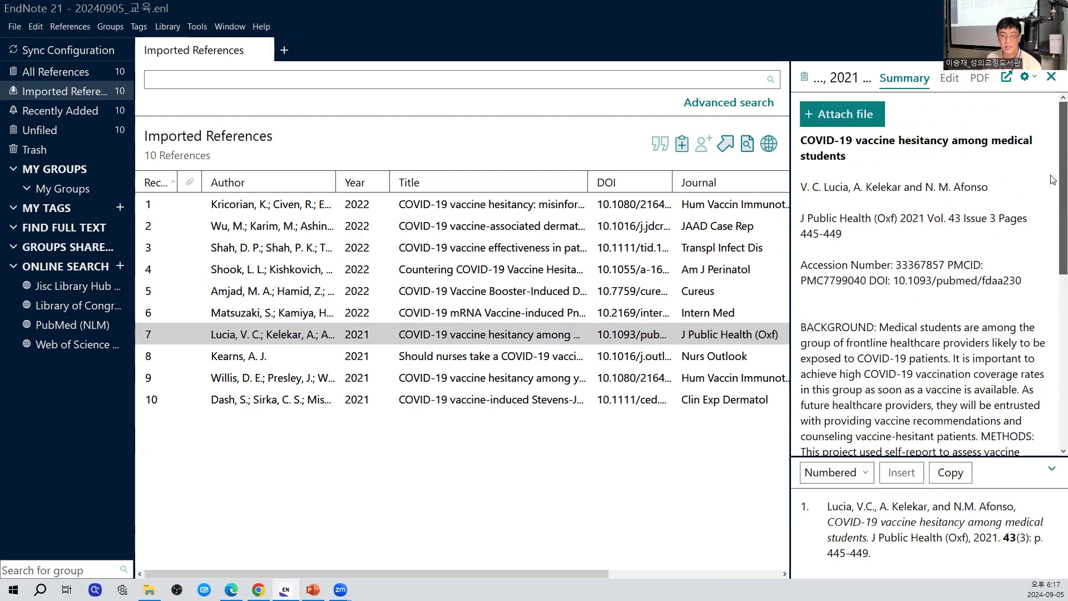
Step: Switch to PubMed in the browser and open the first result, on vaccine hesitancy, misinformation and perceptions of vaccine safety
key(alt+Tab)
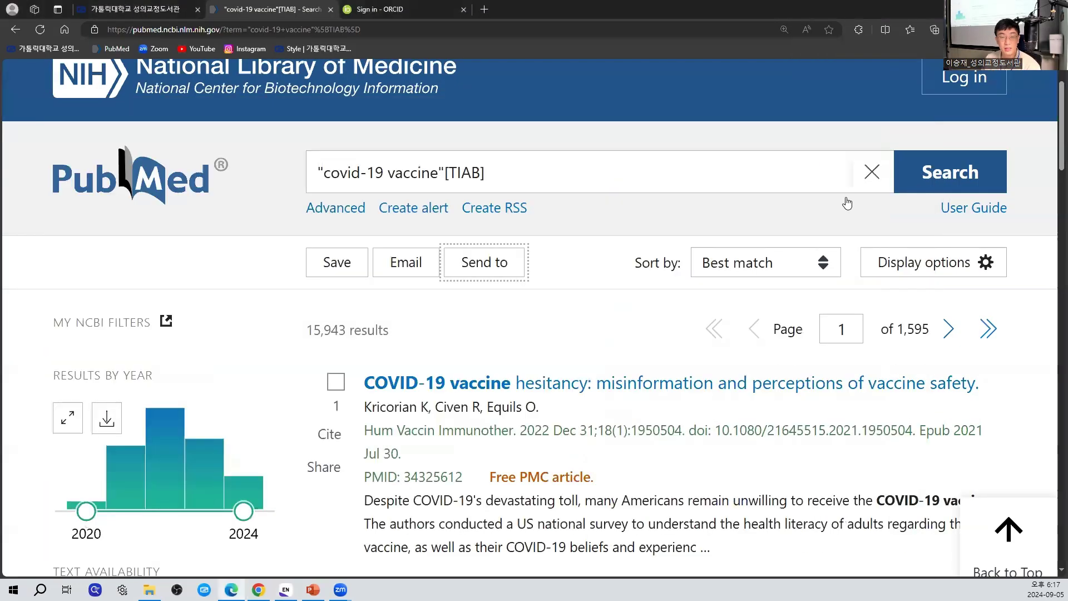
click(666, 213)
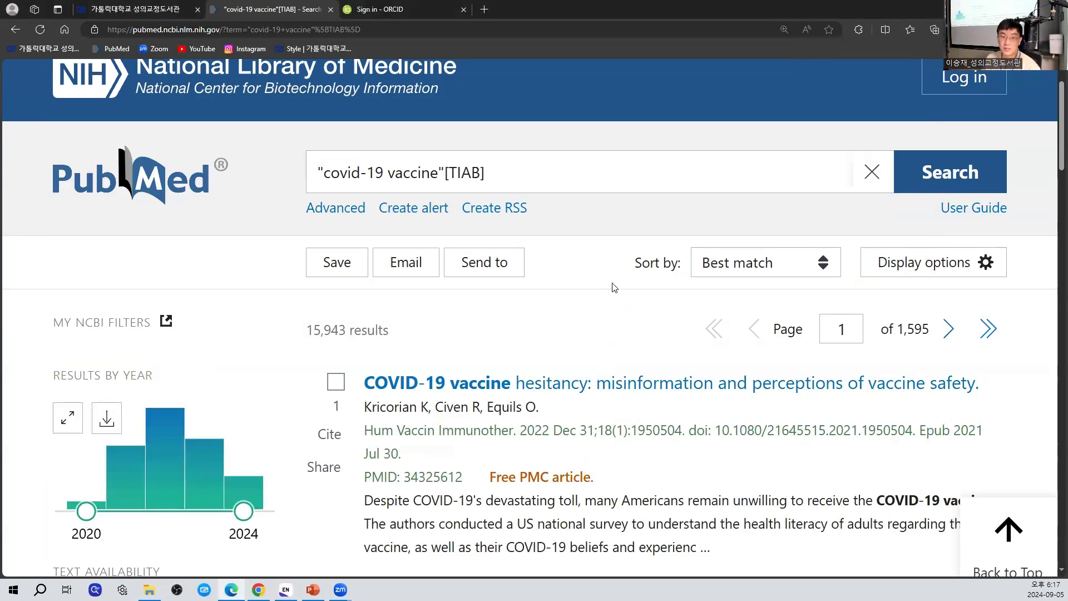
scroll(616, 284, down, 2)
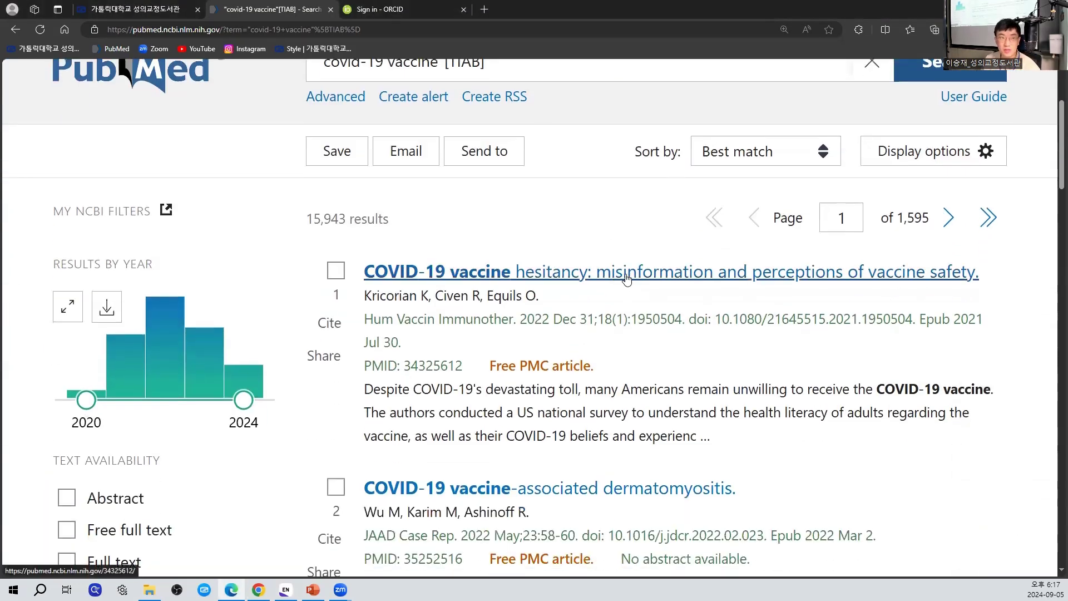
click(621, 284)
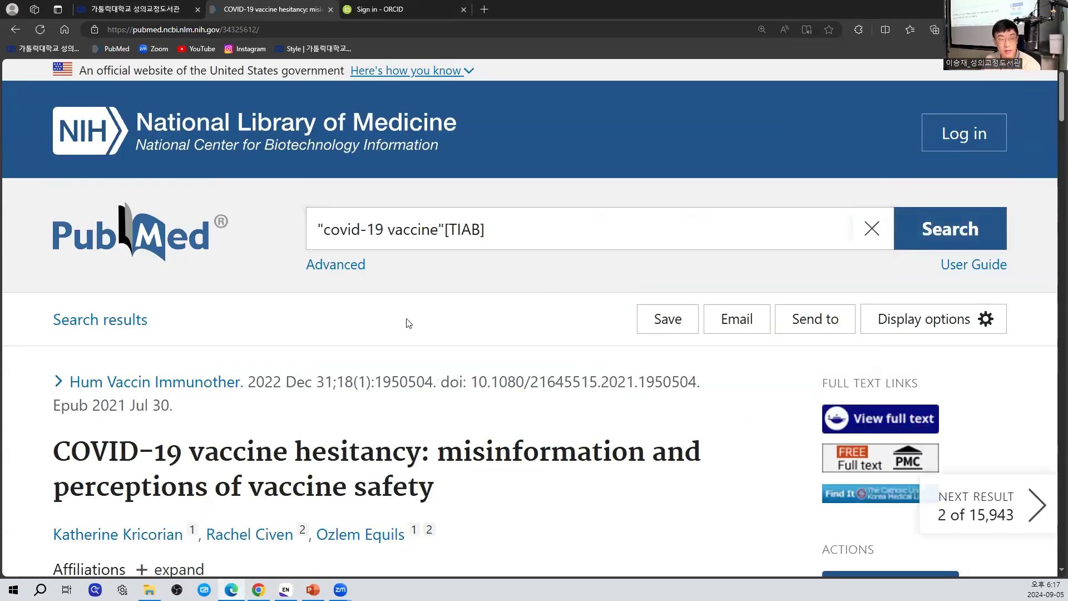
Step: Examine the article page, including its abstract, keywords, title and full text links
scroll(401, 319, down, 4)
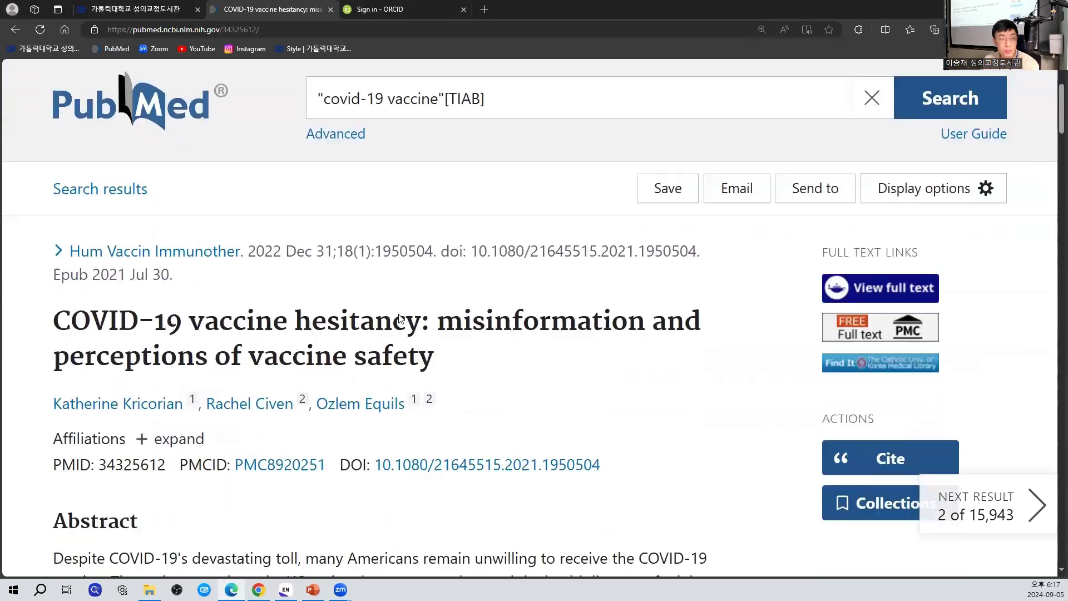
scroll(399, 319, down, 5)
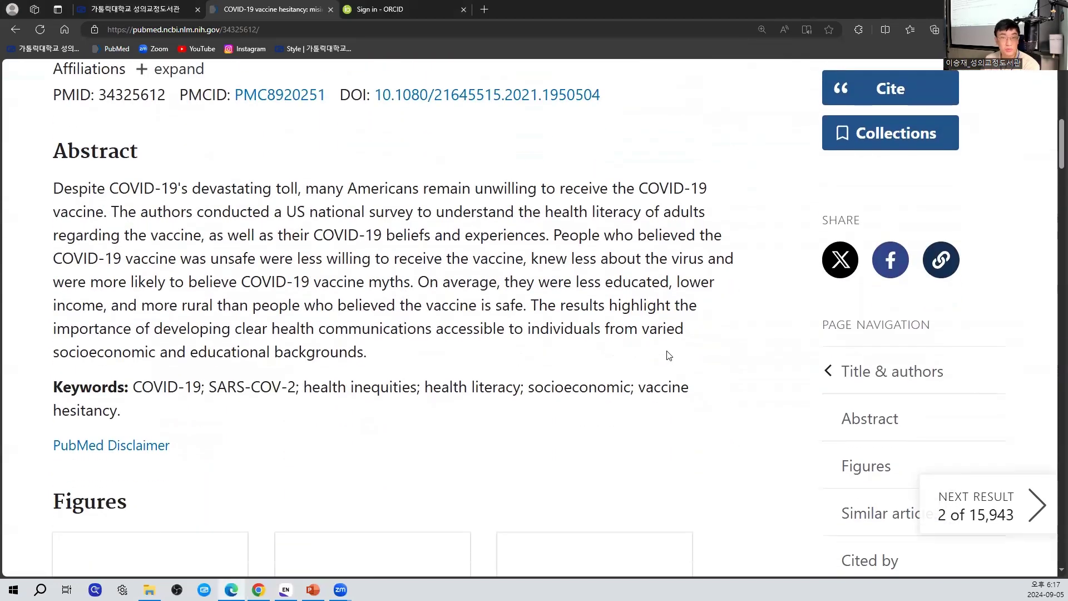
scroll(670, 355, up, 4)
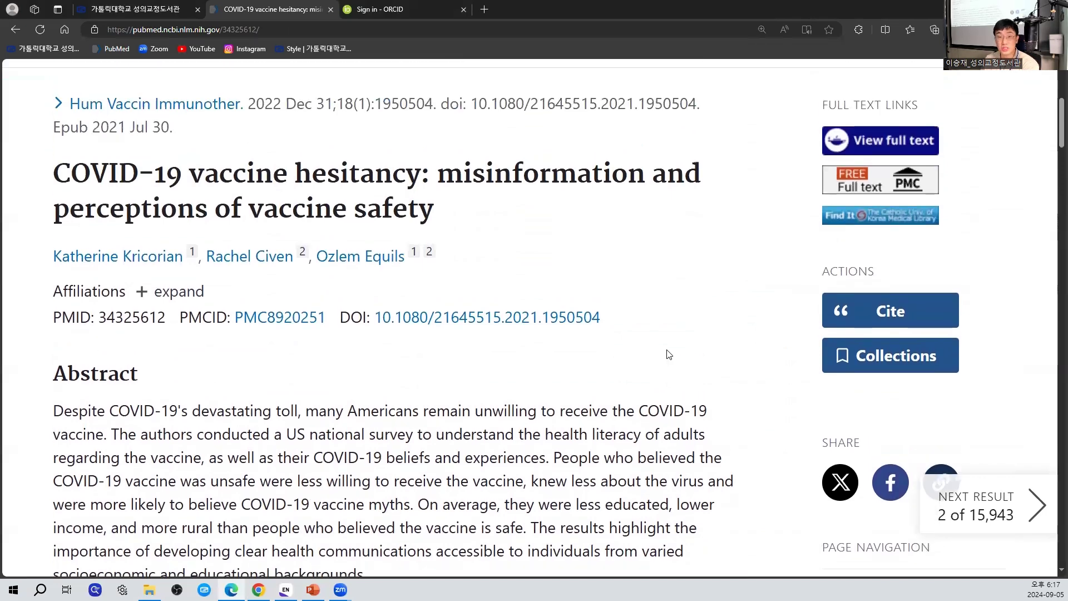
scroll(669, 355, up, 3)
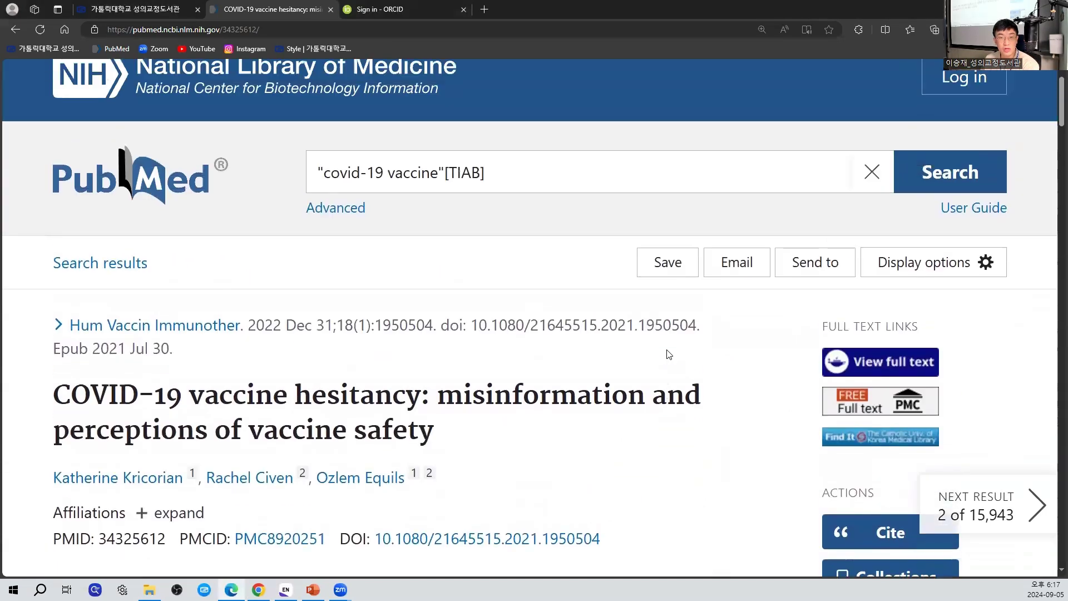
scroll(668, 353, down, 2)
drag(468, 323, 51, 286)
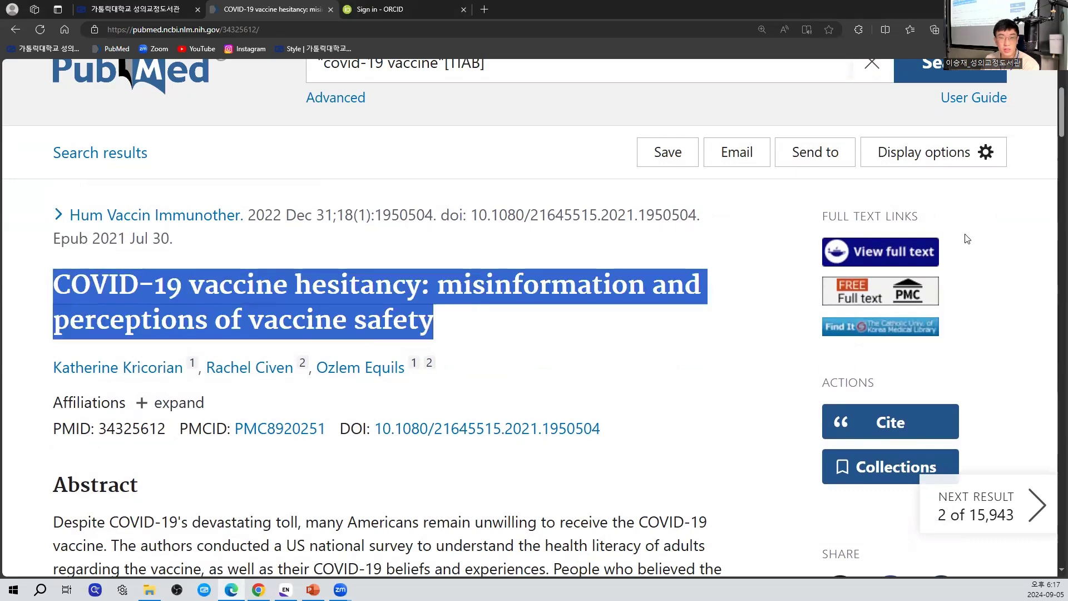
triple_click(873, 224)
click(800, 245)
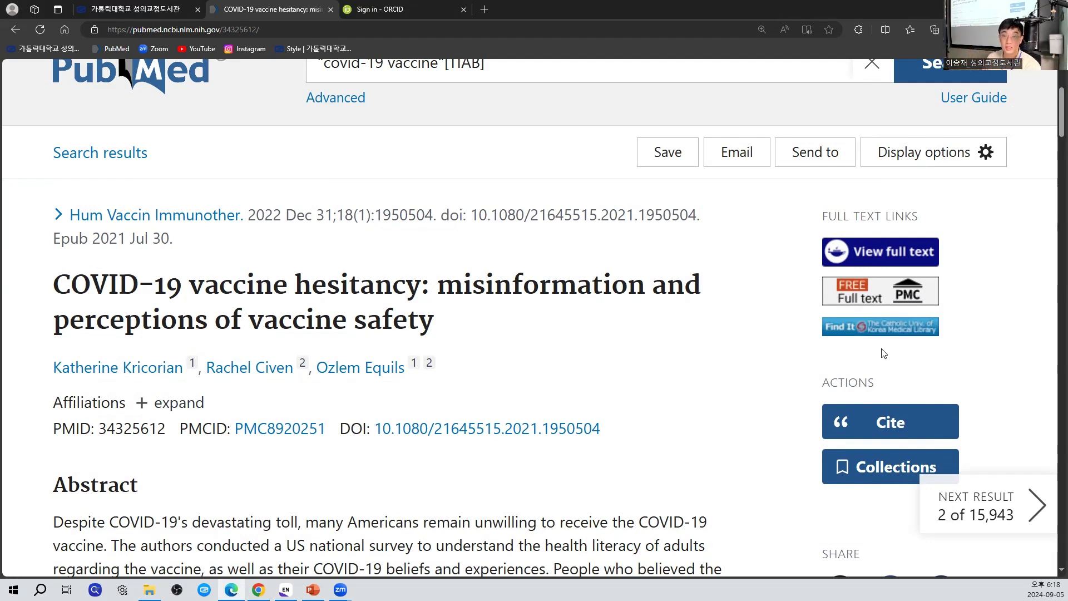
Step: View the article's options in the Catholic University medical library's Full Text Finder and close that page again
click(887, 328)
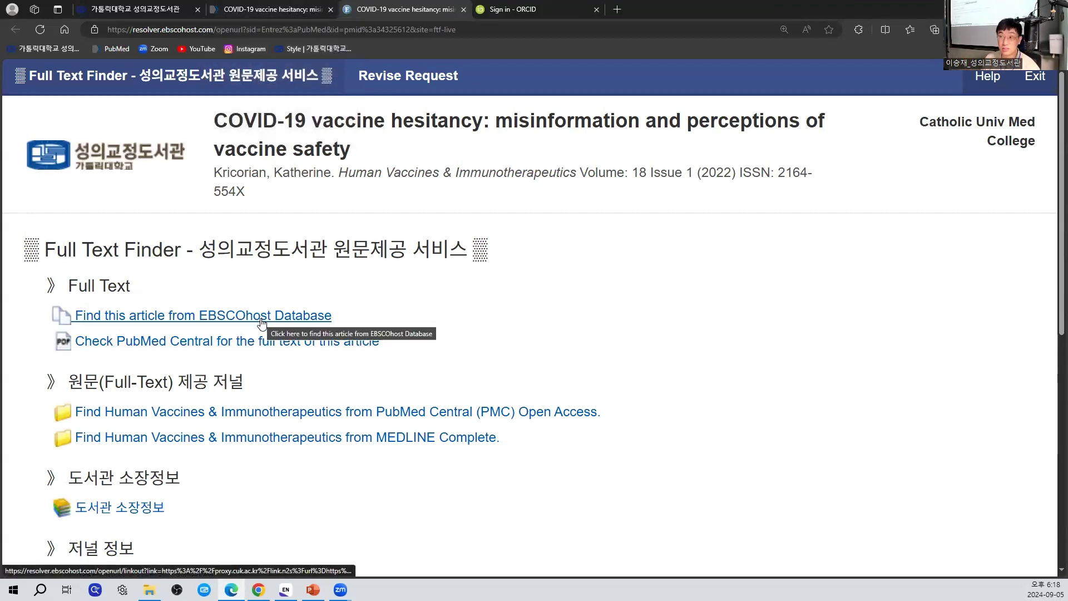
click(314, 14)
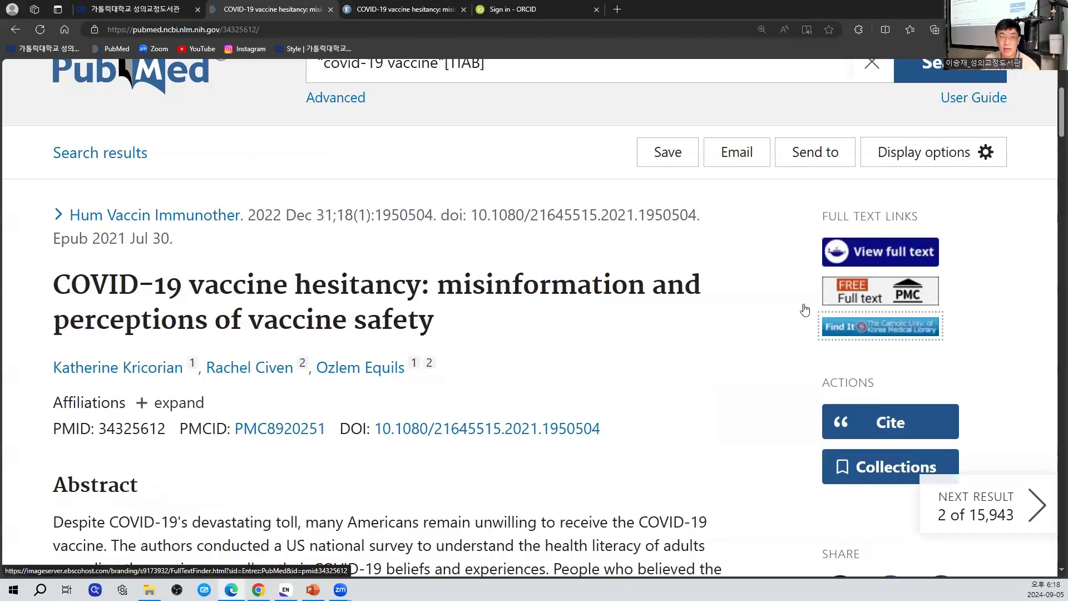
click(465, 10)
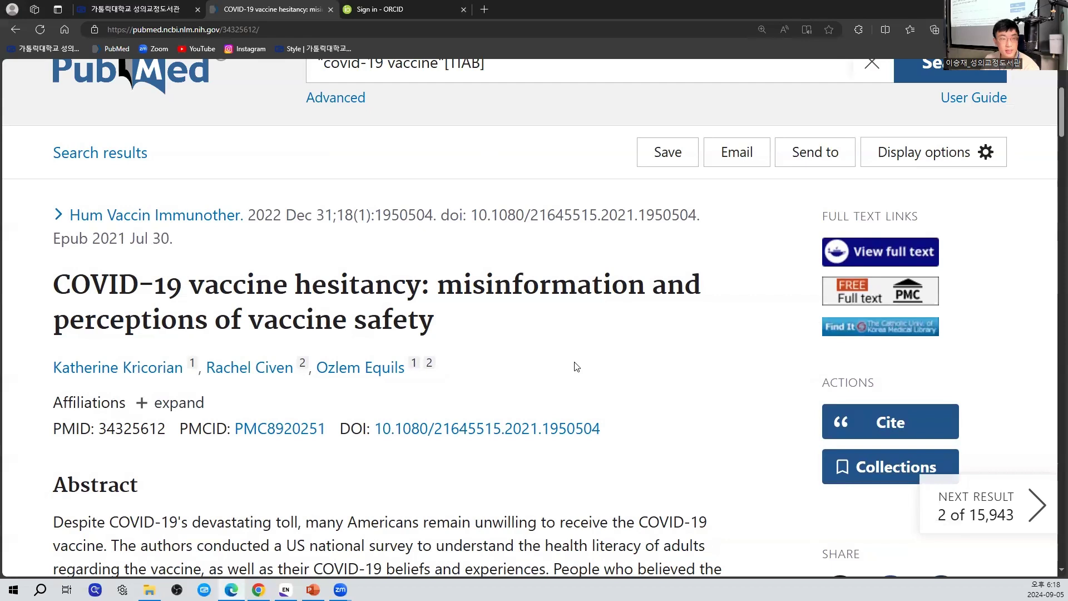
Step: Create a citation manager file for this single article and import the downloaded pubmed-34325612.nbib into EndNote
scroll(576, 367, up, 1)
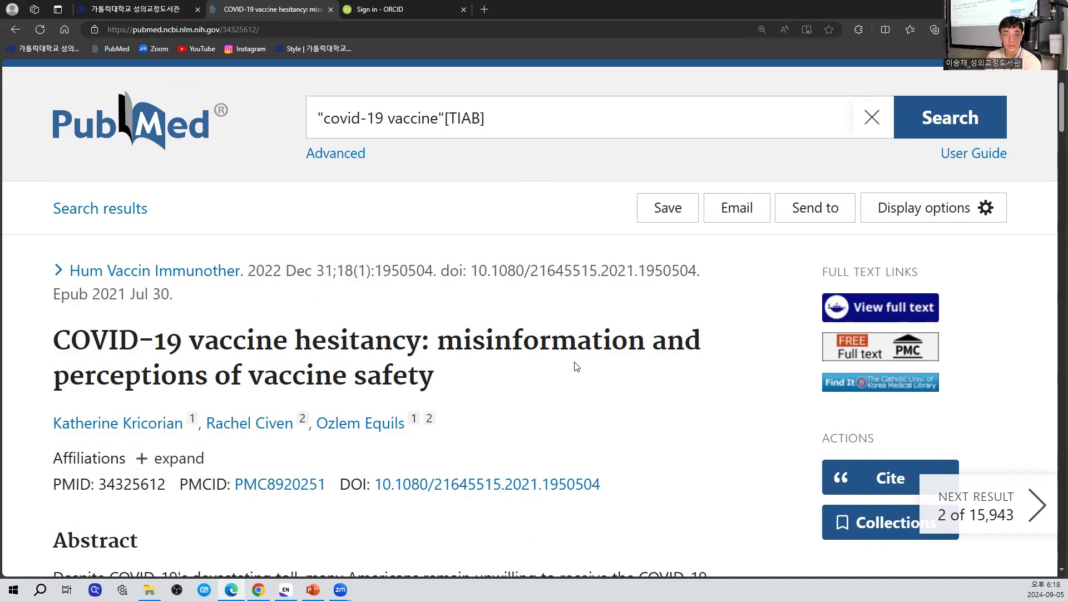
click(822, 219)
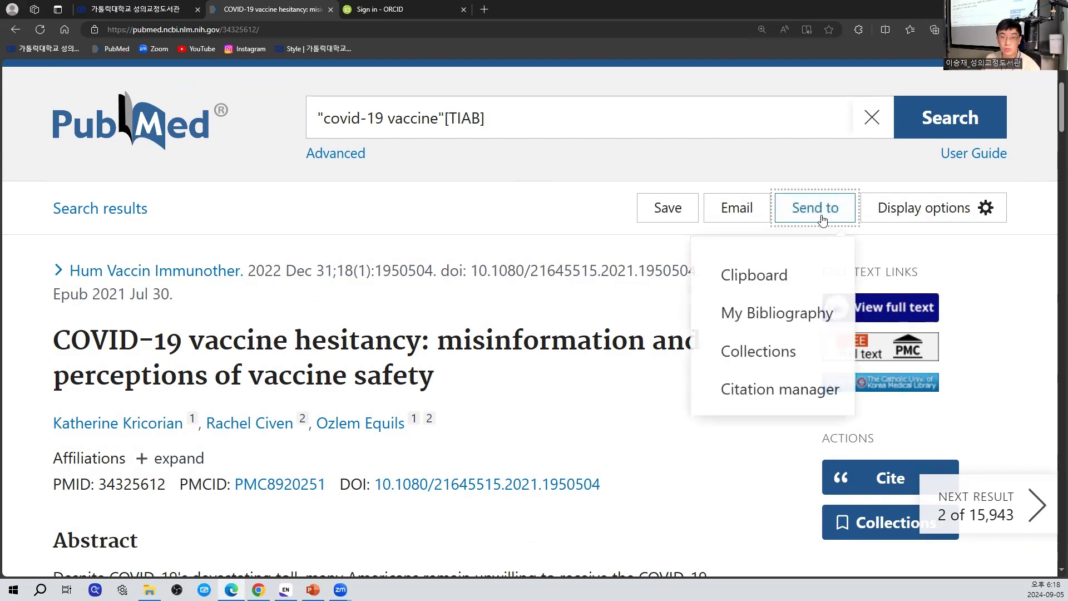
click(813, 397)
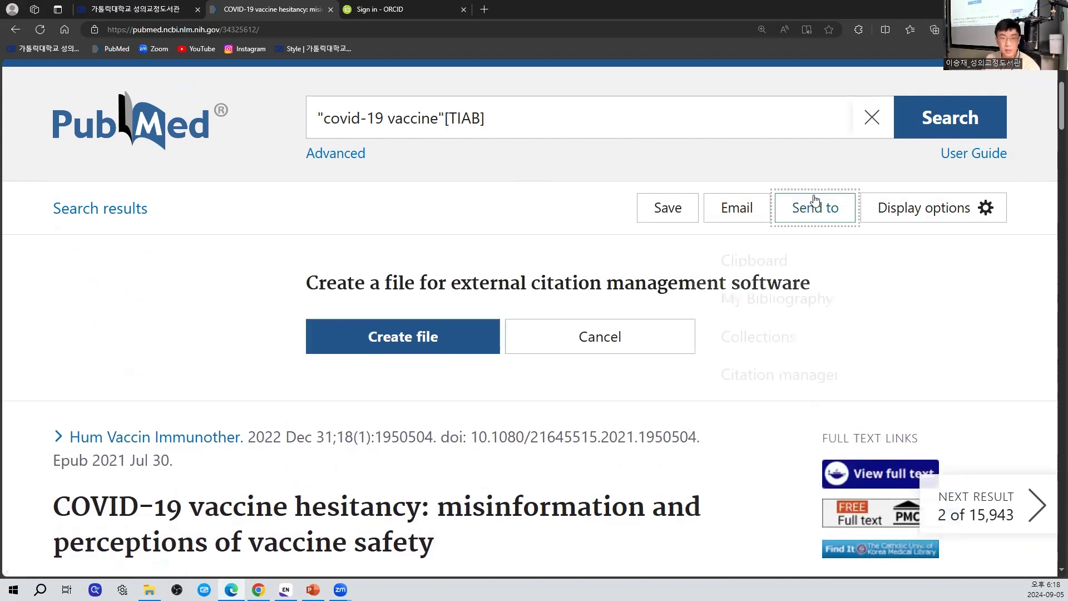
click(813, 208)
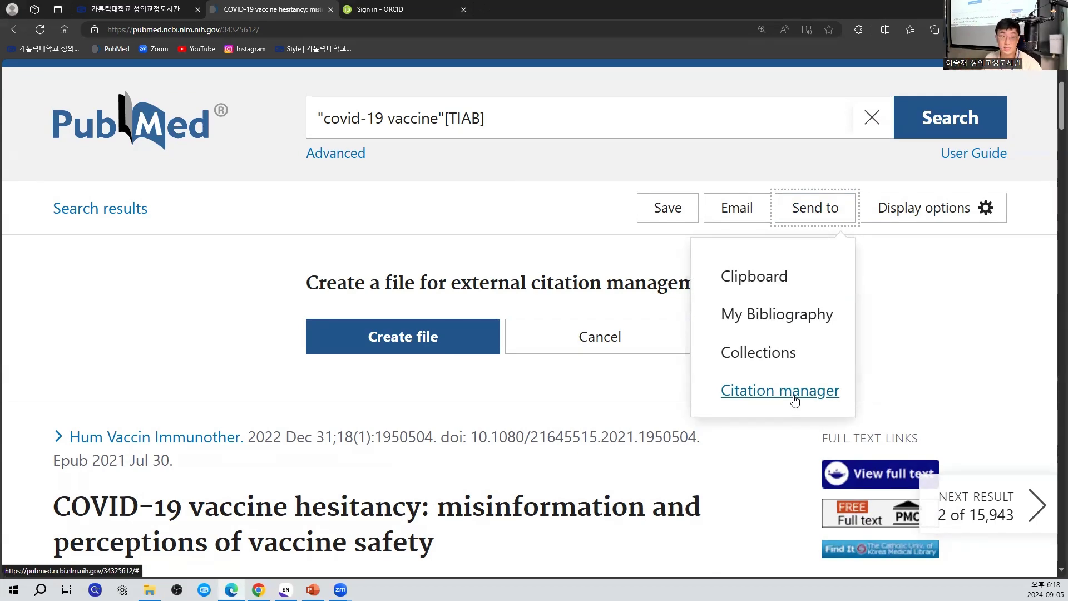
click(397, 345)
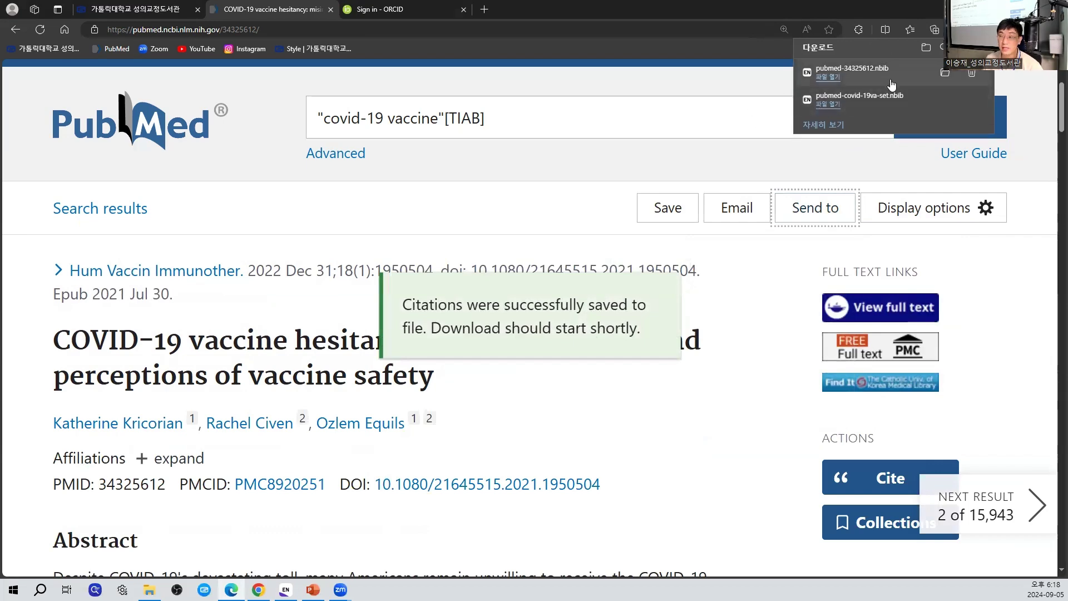
click(832, 78)
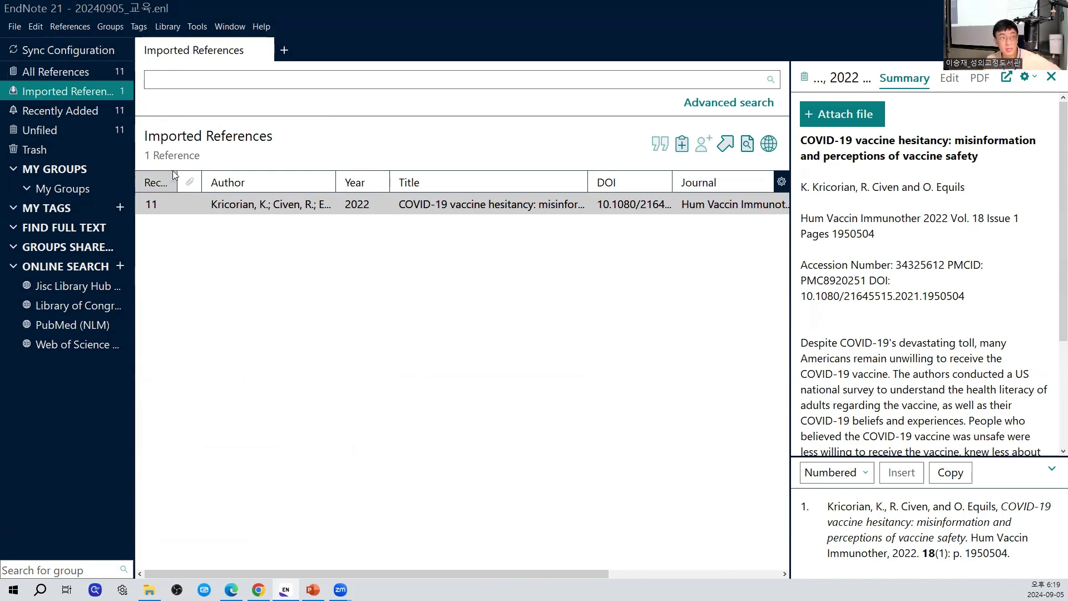
Step: Widen the group list and compare Imported References with All References, ending on All References
click(67, 72)
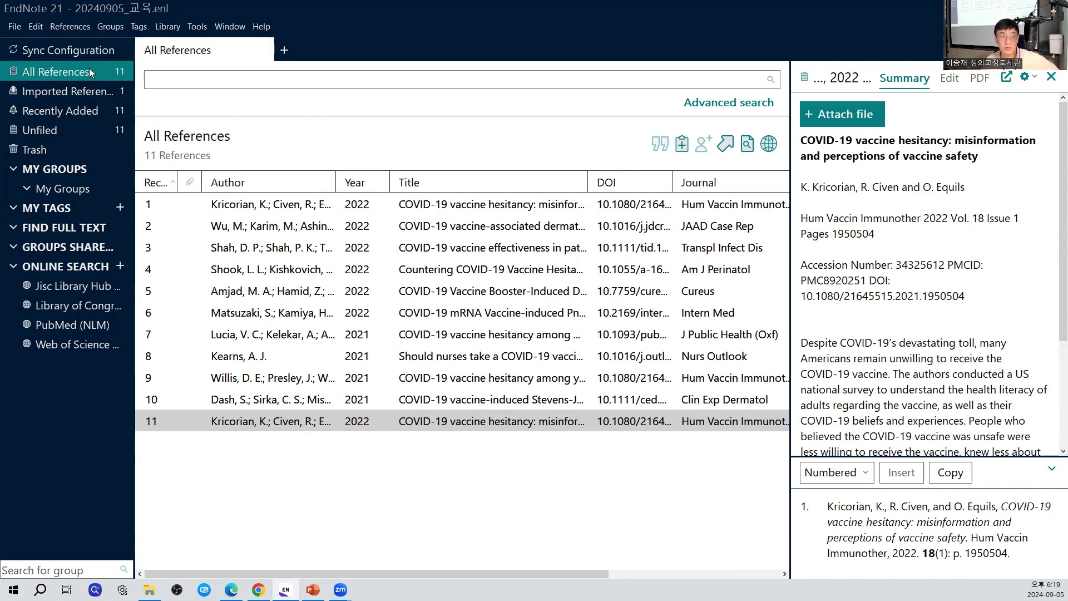
drag(136, 98, 205, 98)
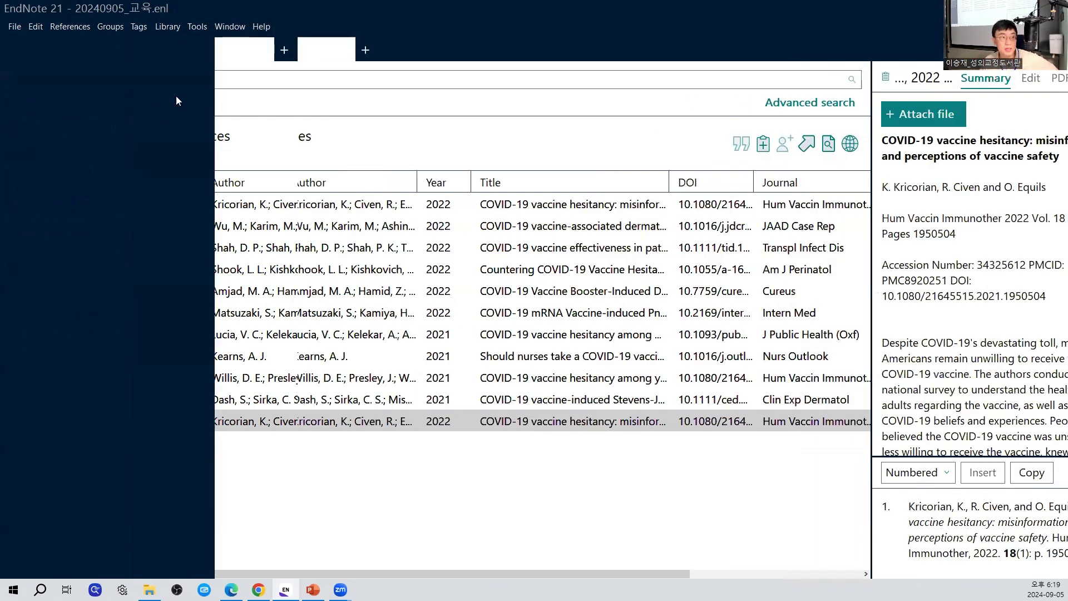
click(121, 93)
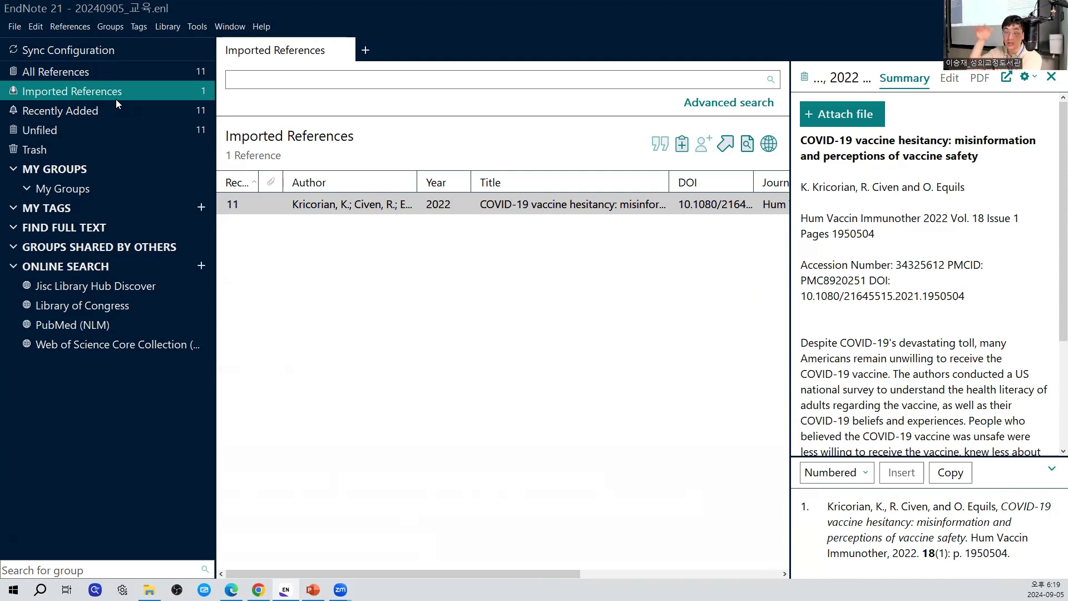
click(141, 75)
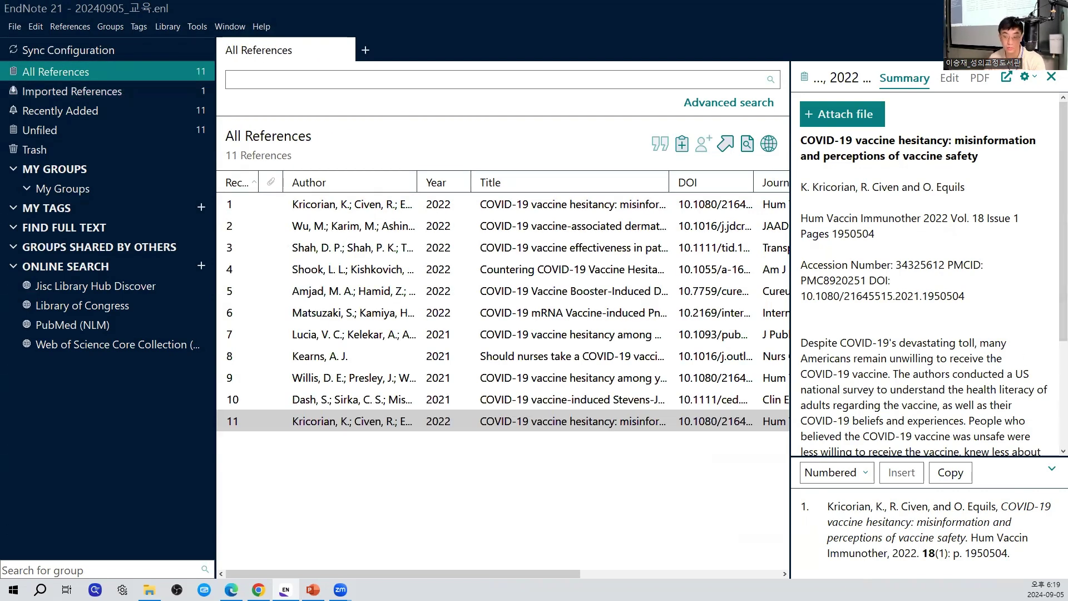
Step: Delete pubmed-34325612.nbib and pubmed-covid-19va-set.nbib from the Downloads folder in File Explorer, and minimize that window
key(alt+Tab)
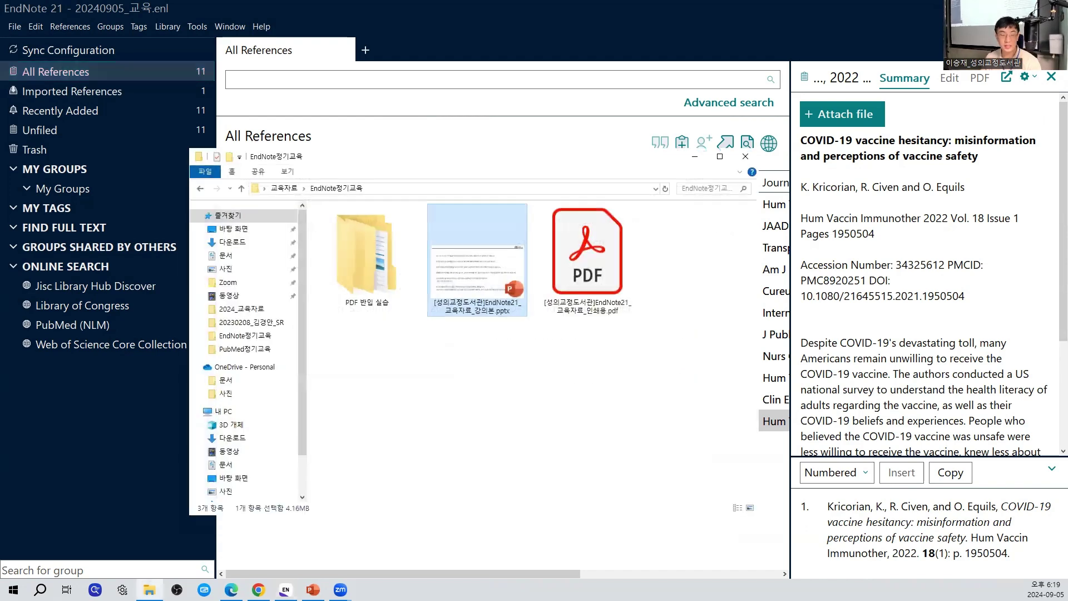
click(243, 247)
click(428, 239)
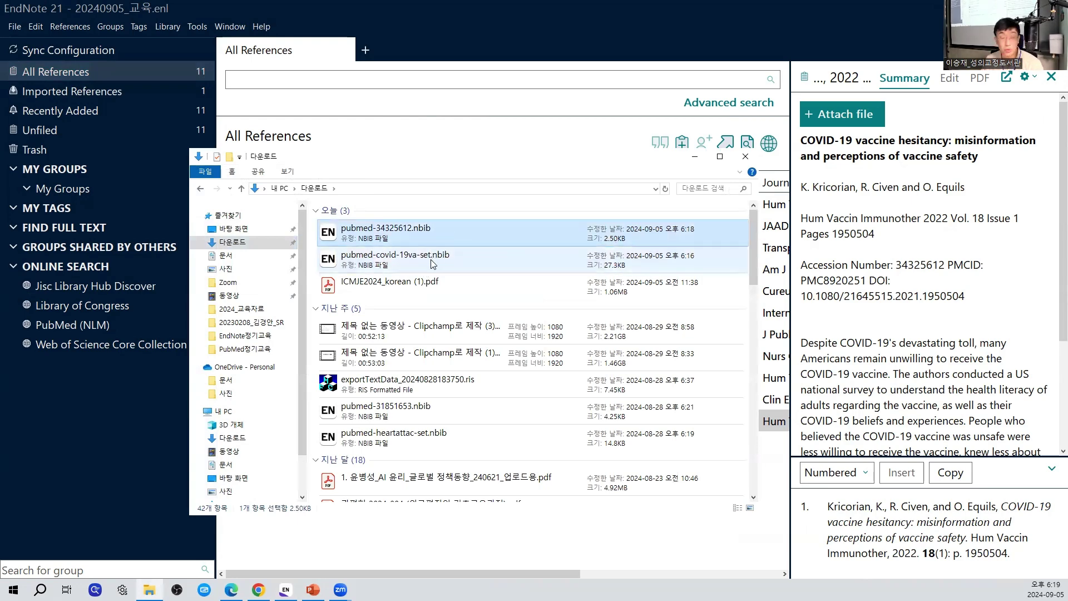
ctrl+click(452, 257)
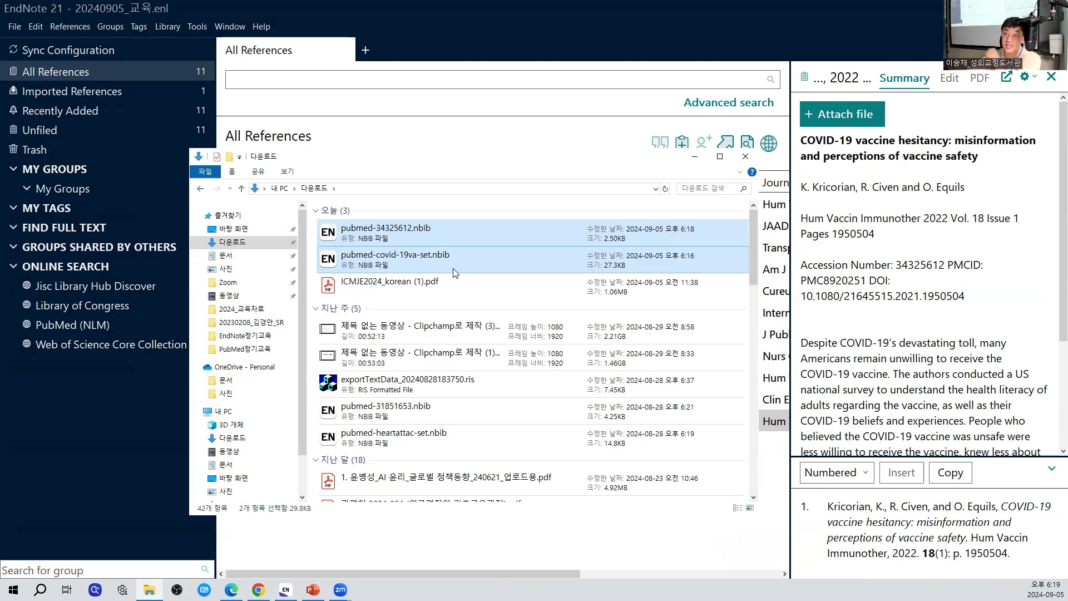
key(Delete)
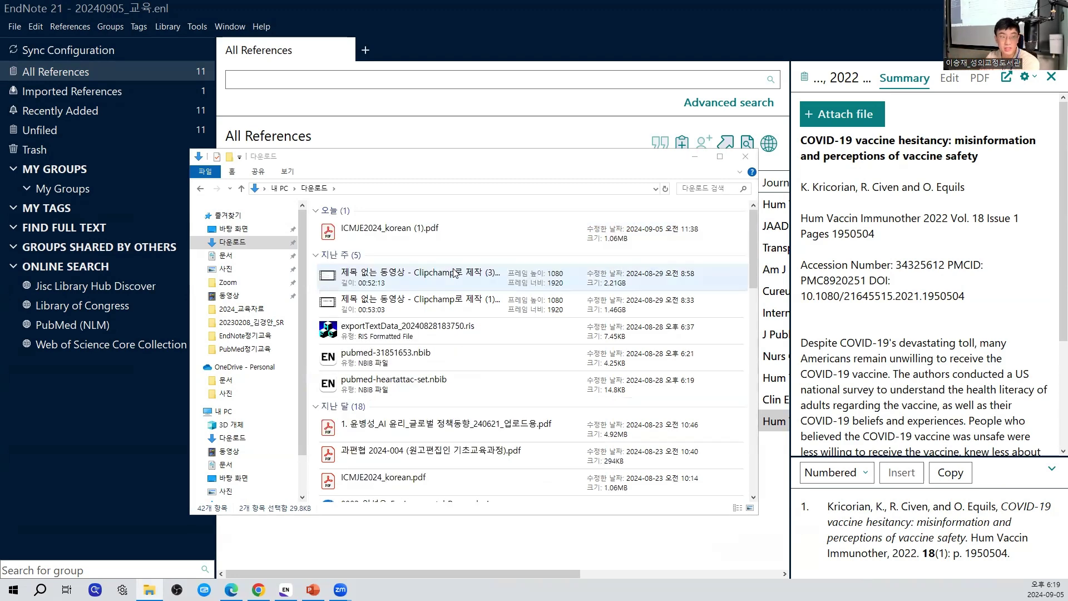
click(700, 158)
Step: In All References, select record 7 on vaccine hesitancy among medical students and extend its summary area downward over the citation preview
click(663, 510)
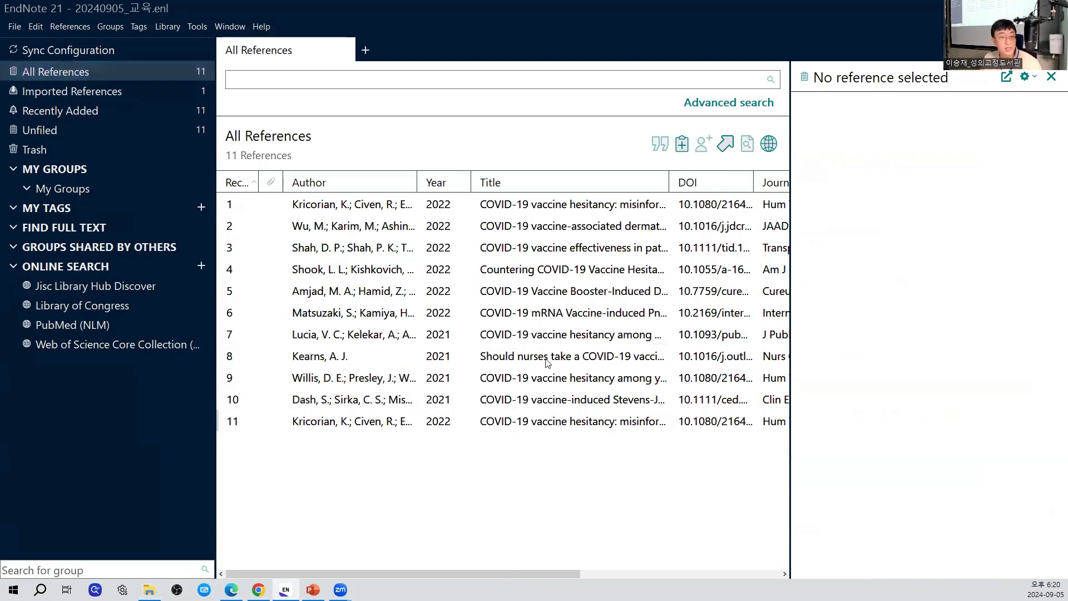
click(403, 209)
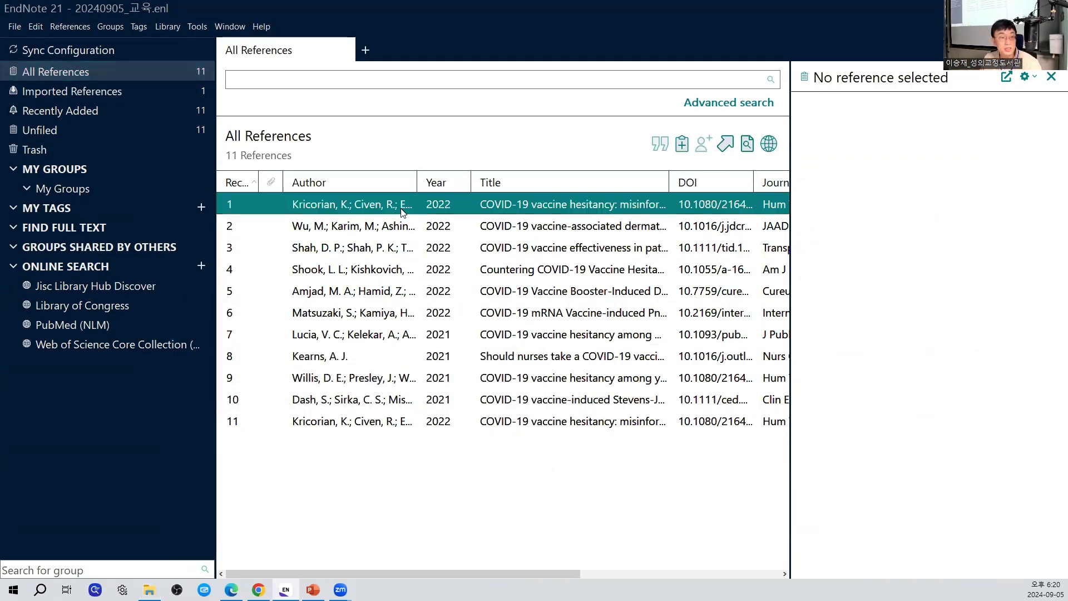
click(411, 244)
click(499, 332)
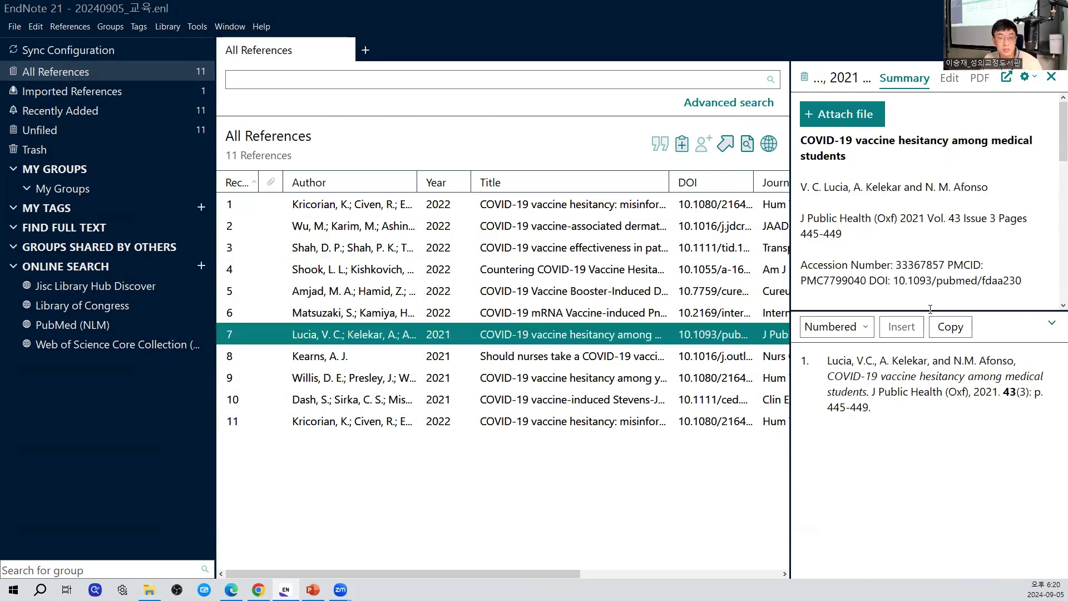
drag(928, 311, 930, 455)
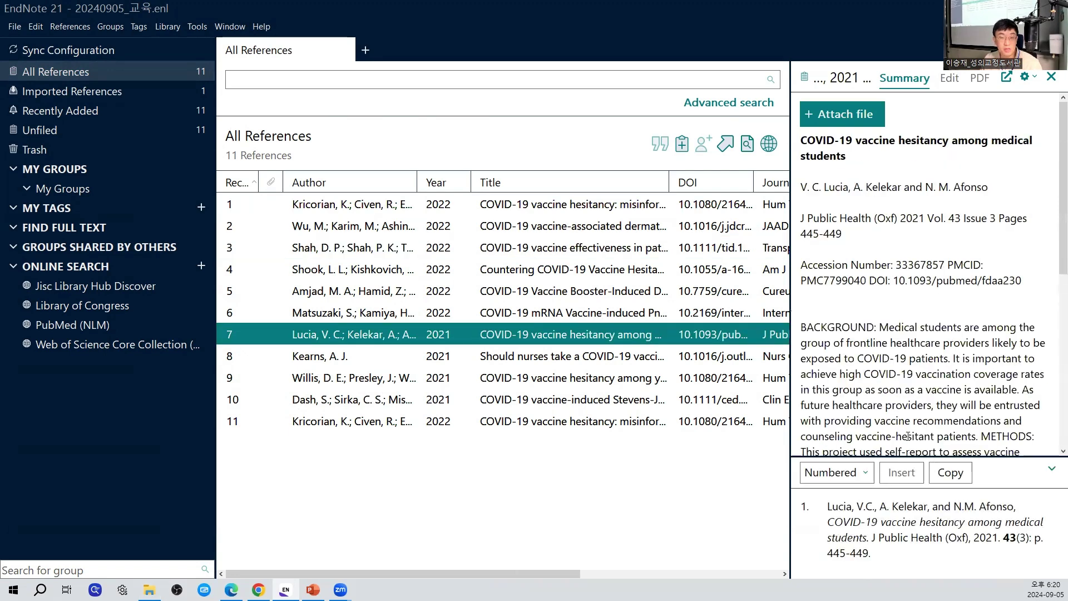
Step: Open record 1 on vaccine hesitancy misinformation for editing, widen the reference pane slightly and narrow the Title column
click(625, 274)
click(650, 210)
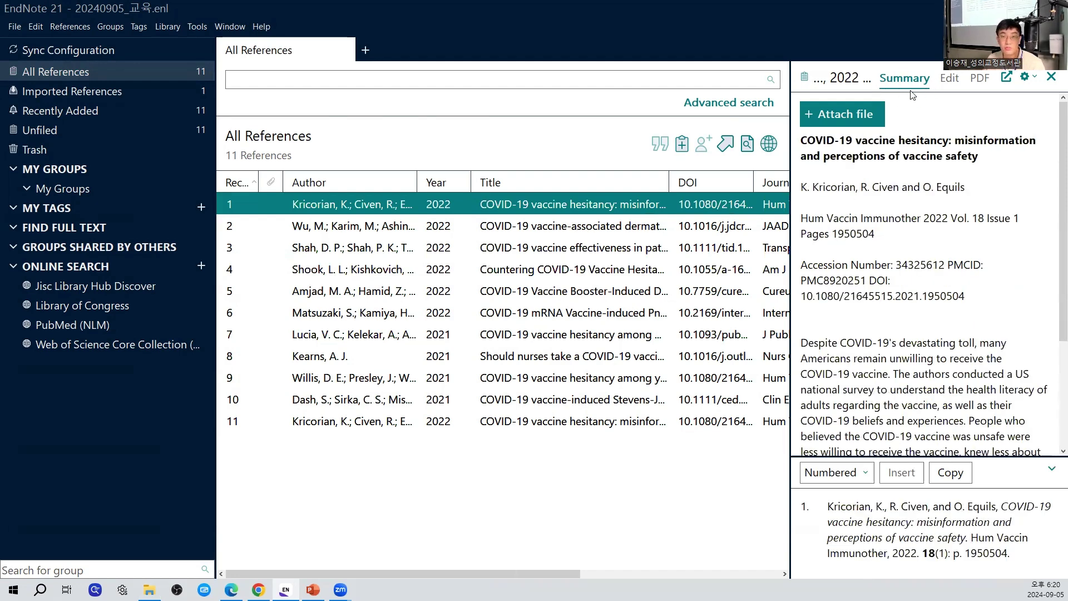
click(953, 82)
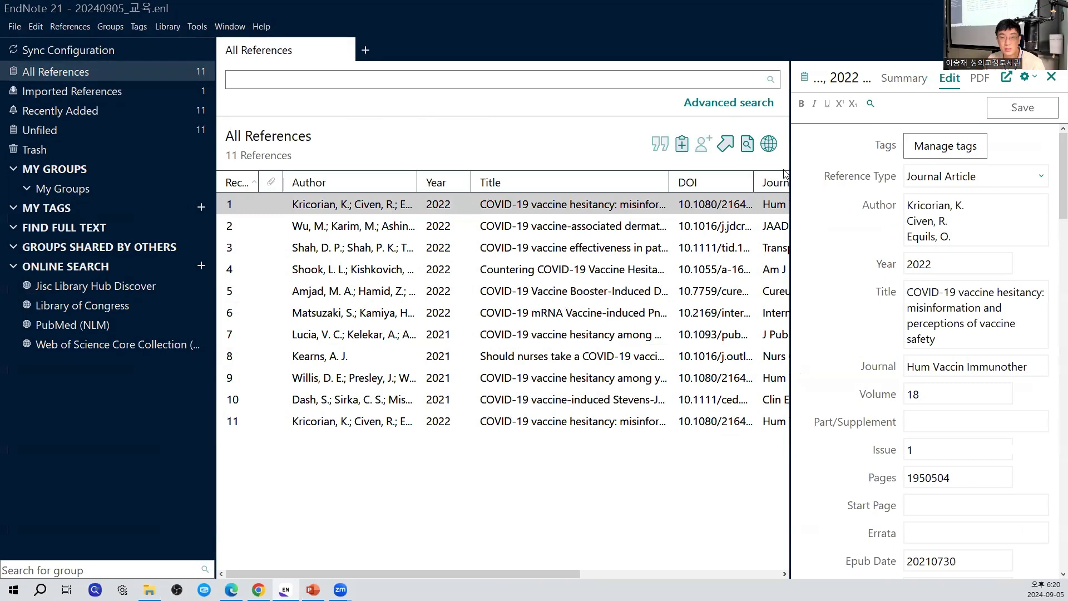
drag(791, 163, 776, 163)
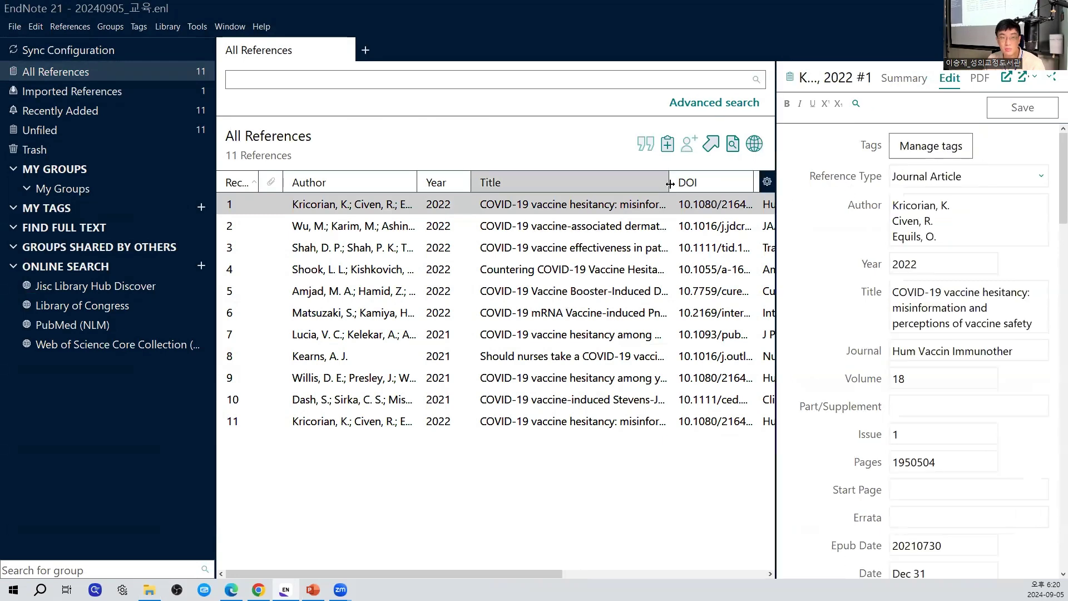
drag(638, 188, 637, 188)
Step: Look through record 1's editable fields, from Reference Type and Author through Keywords and Abstract to Notes, and return to the Author field
scroll(1053, 184, down, 2)
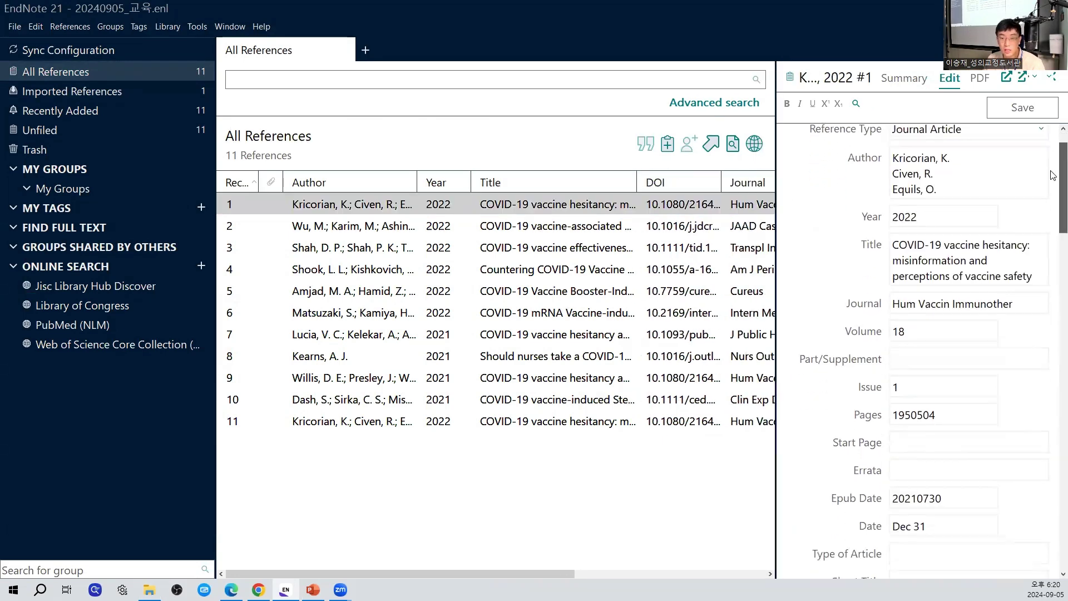
scroll(1054, 184, up, 2)
scroll(1052, 186, down, 8)
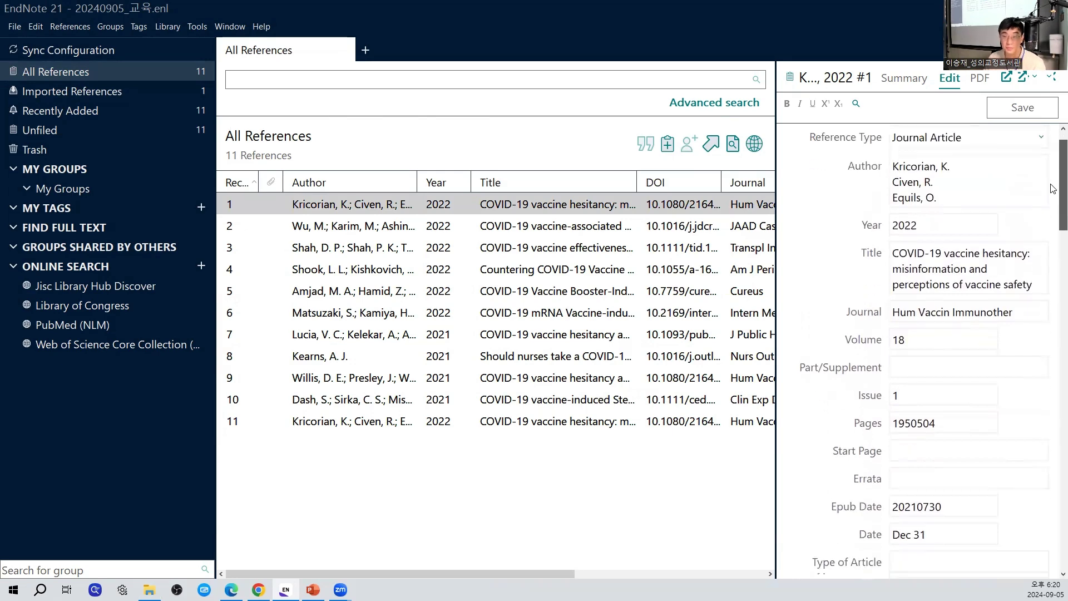
scroll(1053, 280, down, 6)
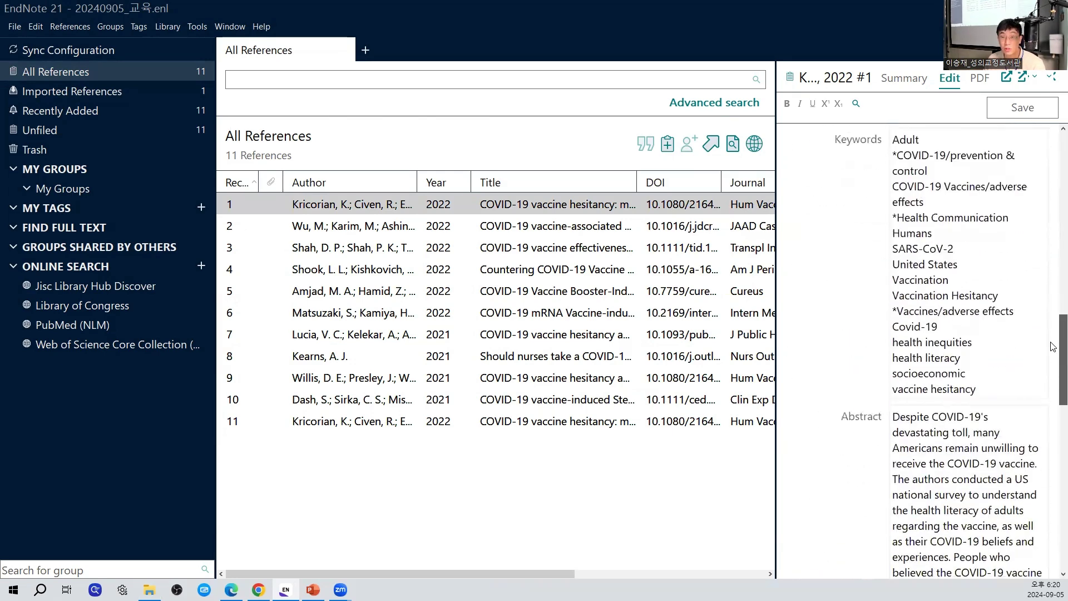
scroll(1053, 346, down, 10)
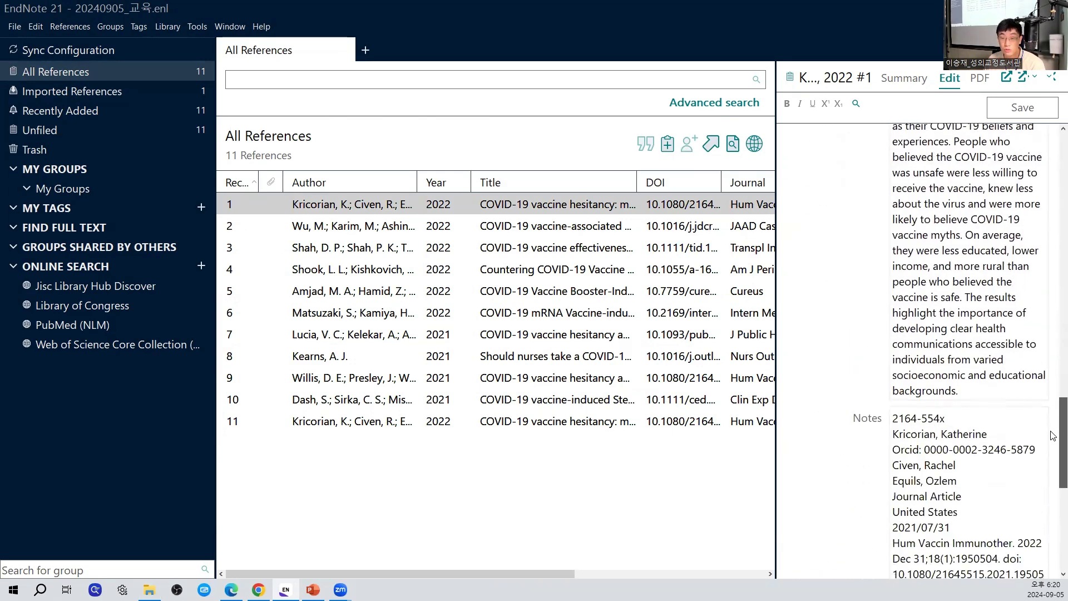
scroll(1001, 280, up, 15)
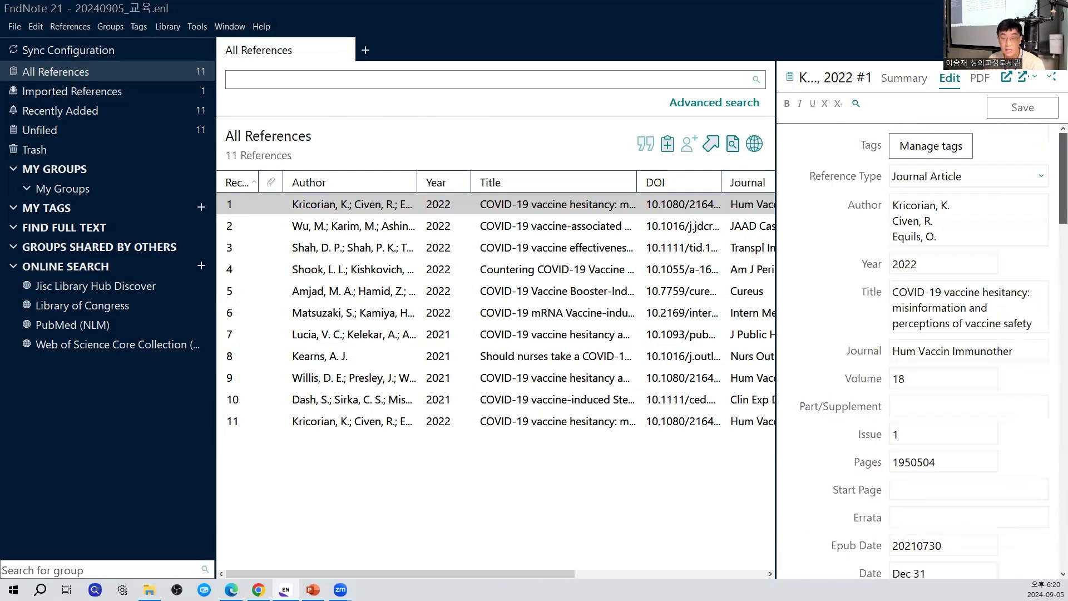
click(916, 284)
scroll(918, 287, down, 2)
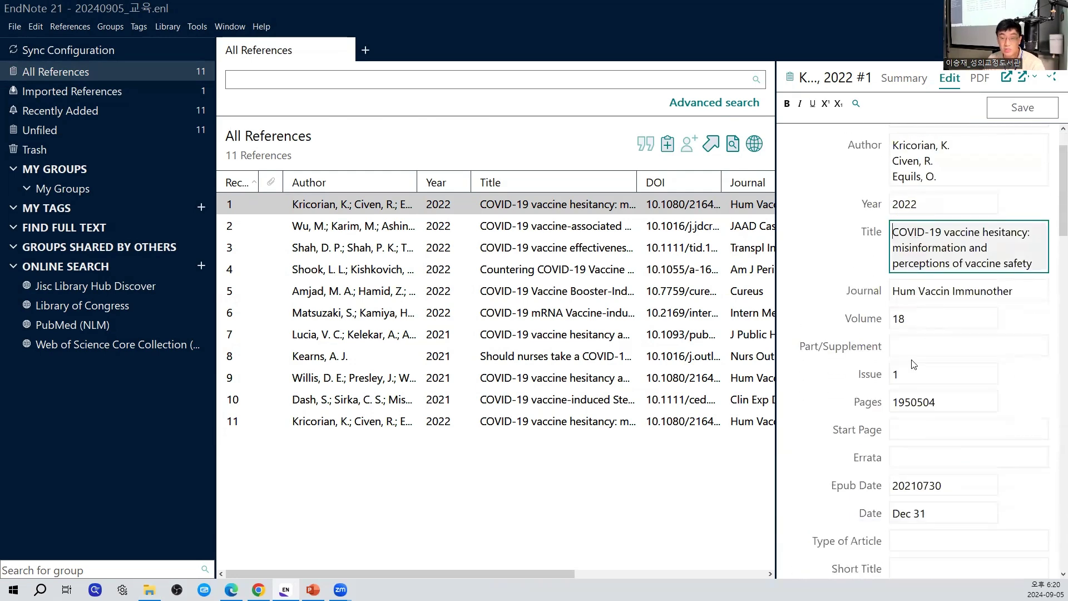
click(916, 351)
click(931, 434)
click(948, 453)
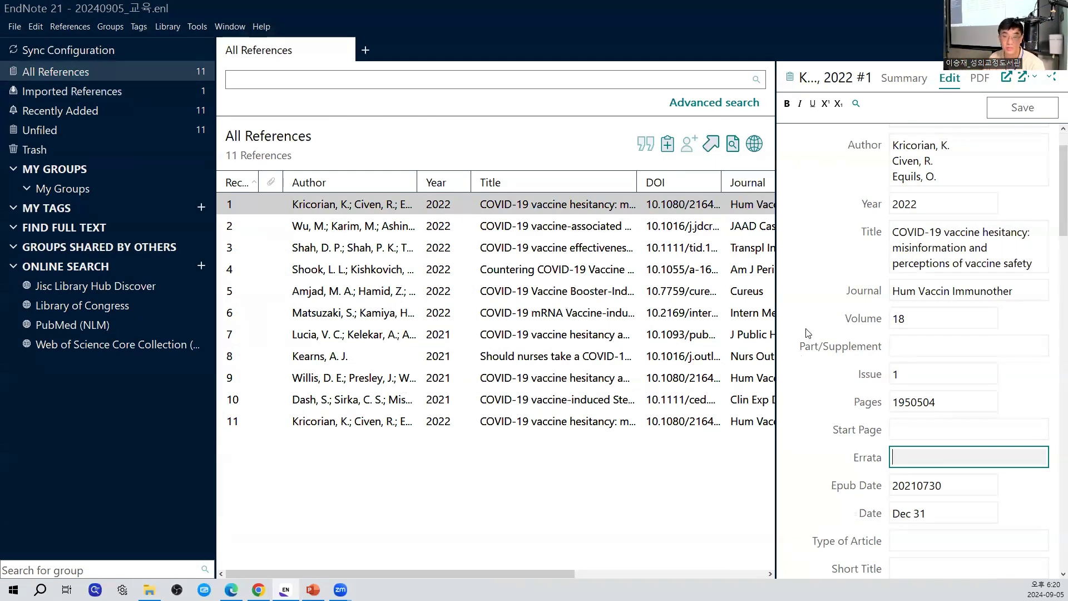
scroll(942, 291, up, 2)
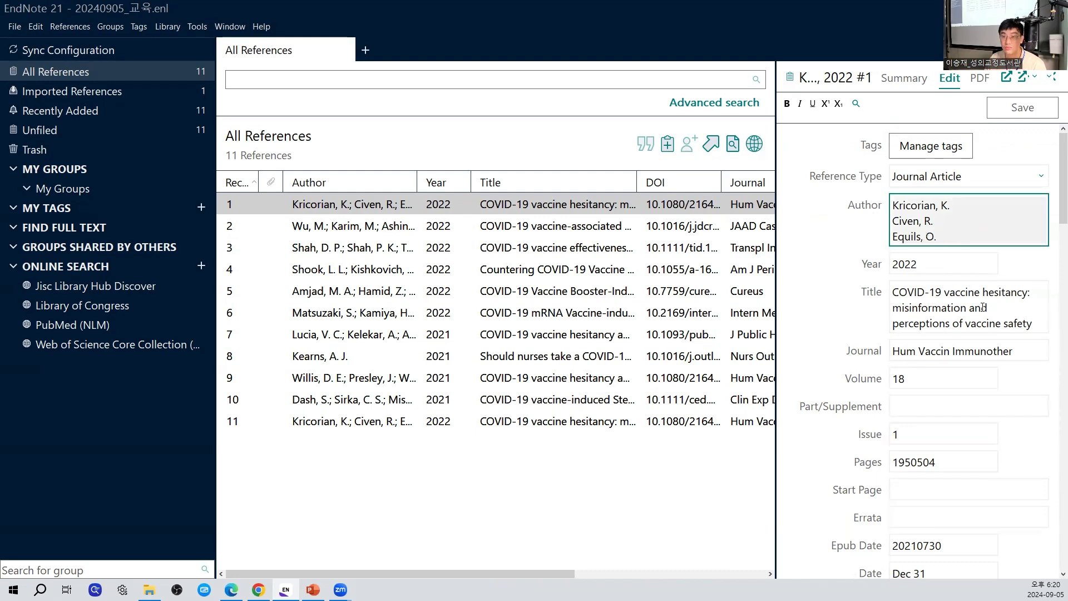
Step: Try adding the line "편집이 가능합니다." to record 1's Author field, remove it again and save the reference
key(Return)
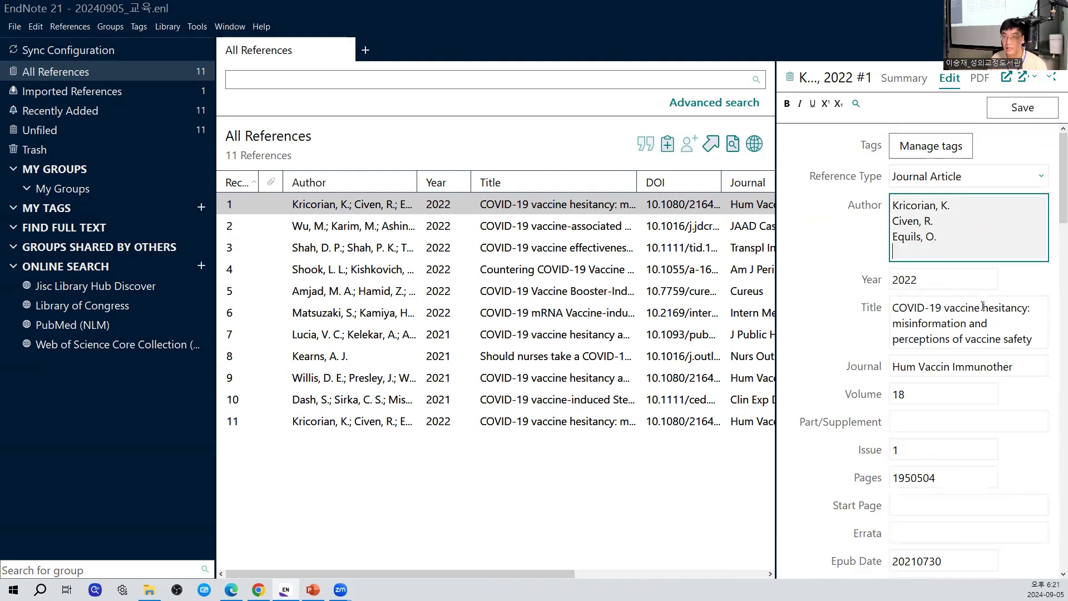
text(편집이 가능합니다.)
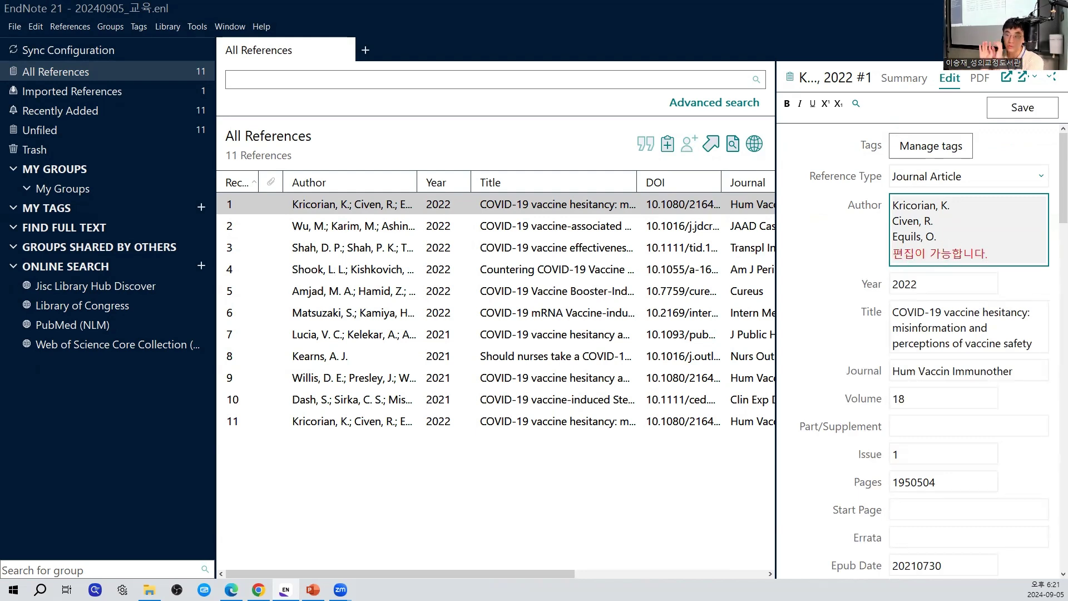
key(BackSpace)
key(BackSpace)
key(BackSpace)
key(BackSpace)
key(BackSpace)
key(BackSpace)
key(BackSpace)
key(BackSpace)
key(BackSpace)
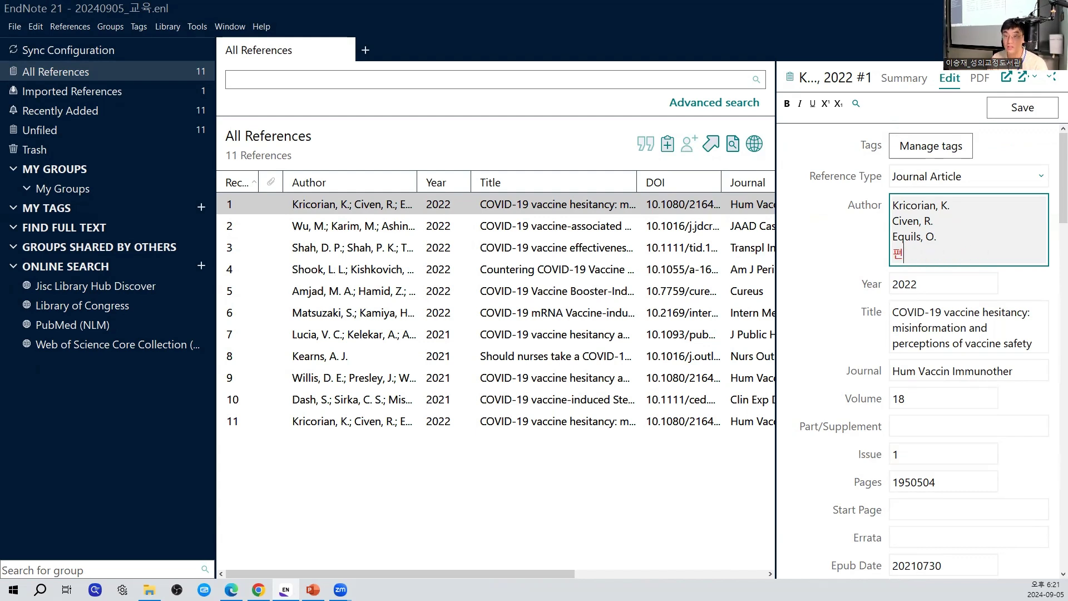
key(BackSpace)
key(BackSpace)
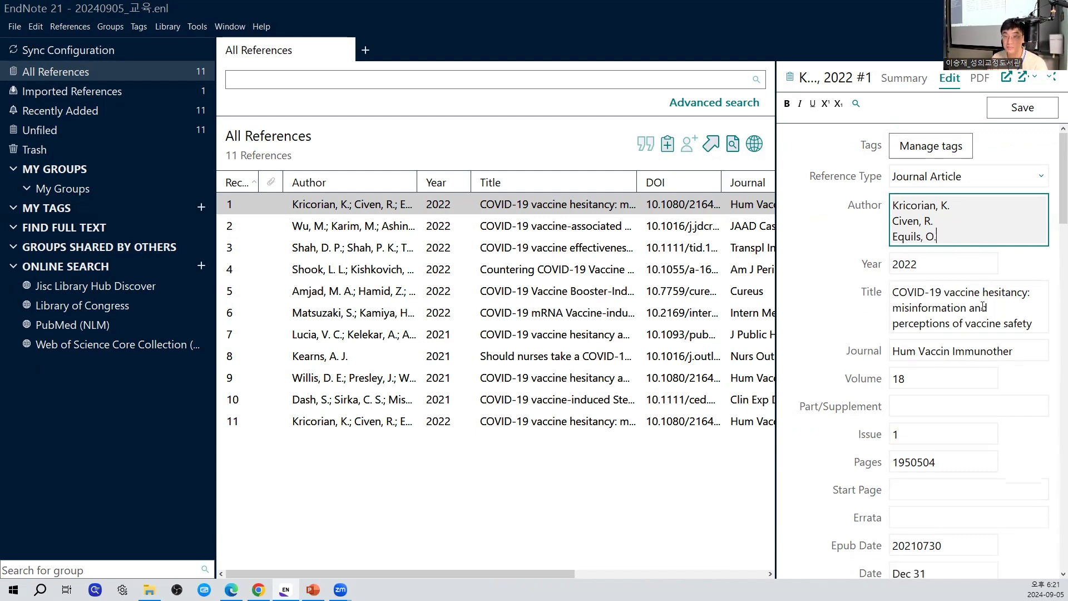
click(1022, 111)
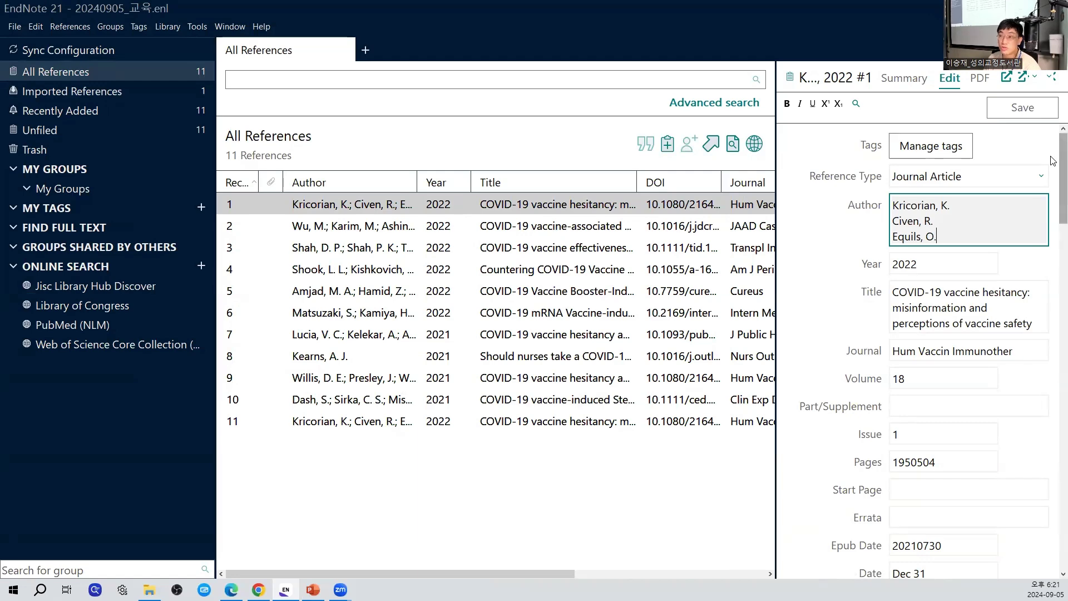
Step: Review record 1's lower fields, including Keywords, Abstract, Research Notes, File Attachments and Language, and go back up to Label
scroll(1053, 161, down, 12)
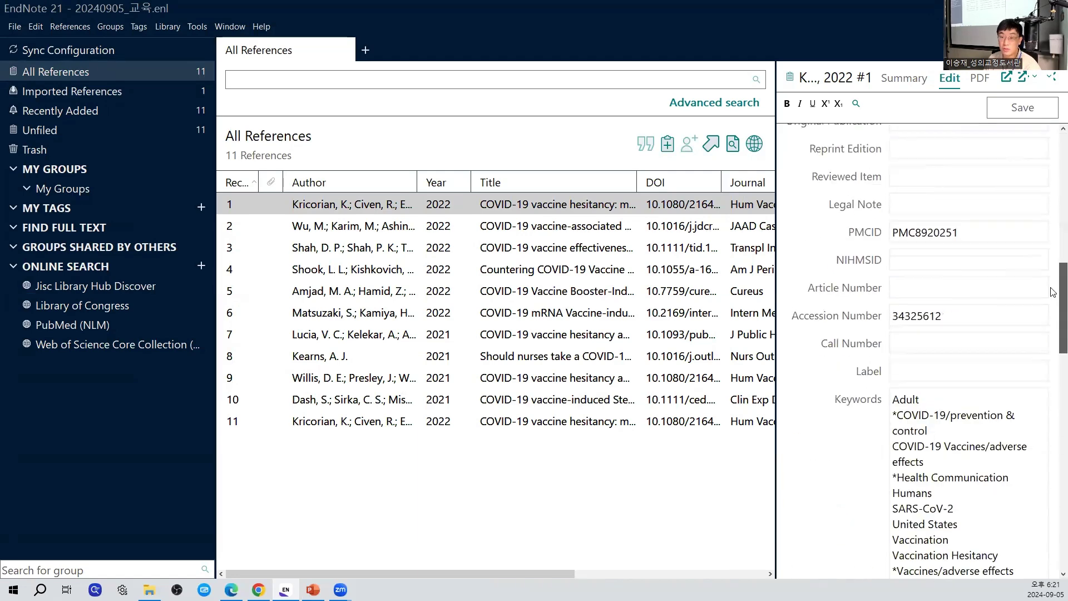
scroll(1053, 454, down, 10)
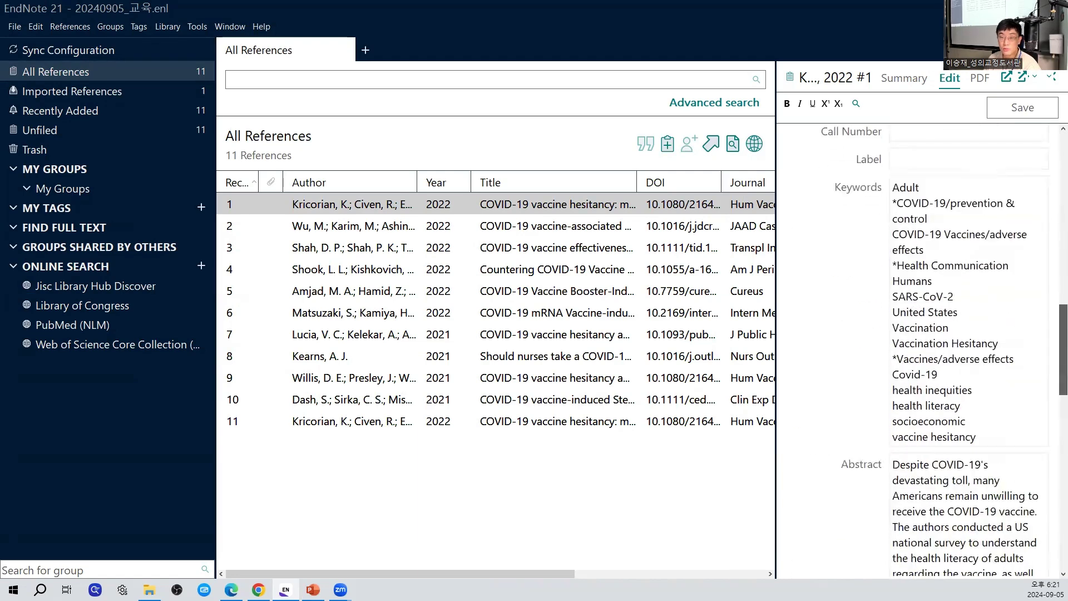
scroll(1053, 455, down, 5)
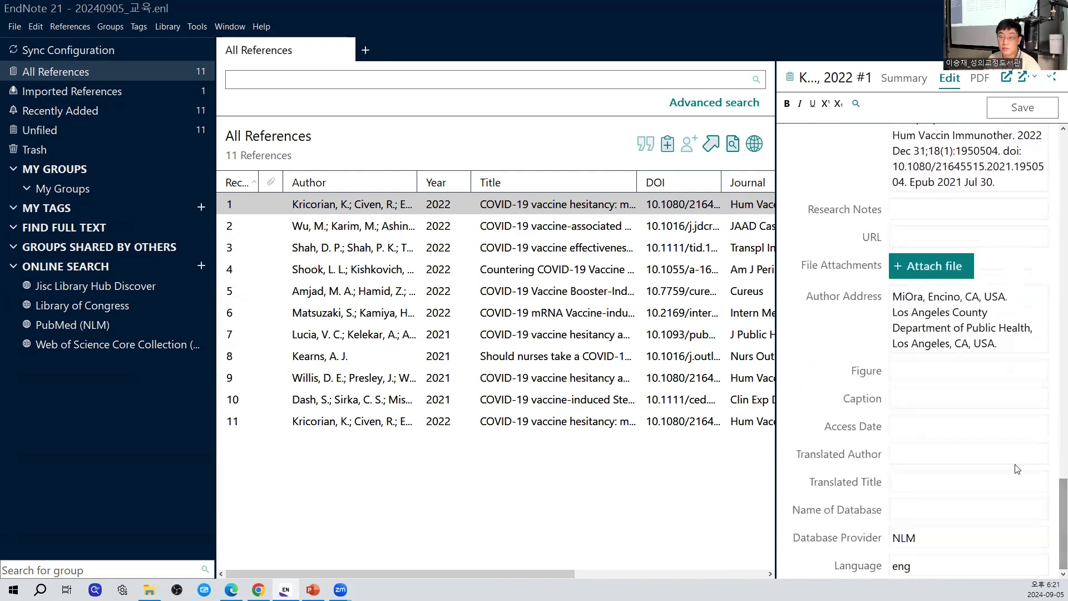
scroll(1053, 499, up, 3)
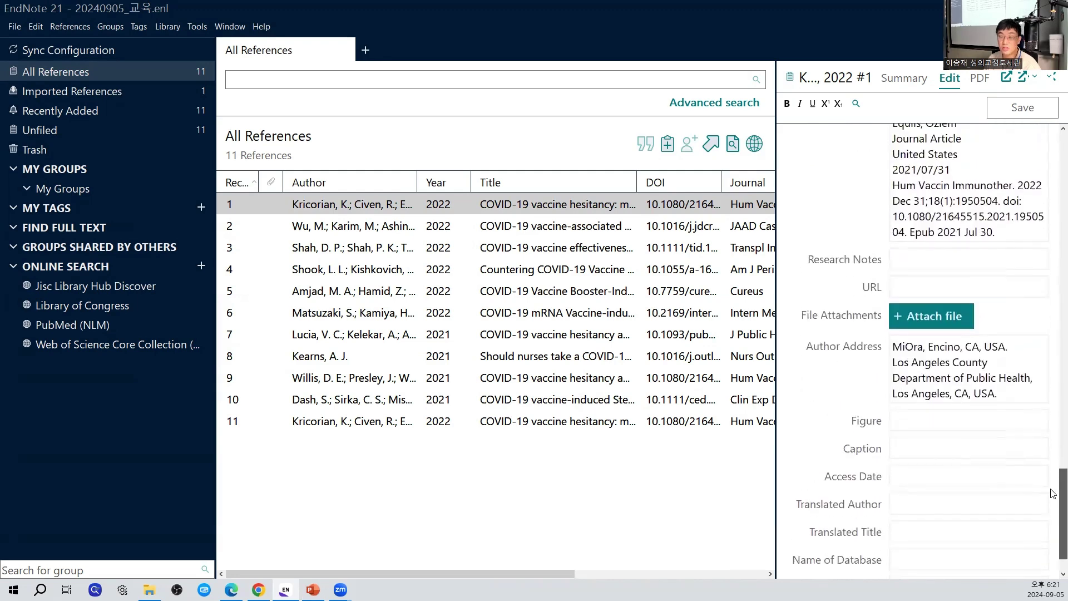
scroll(1054, 506, down, 3)
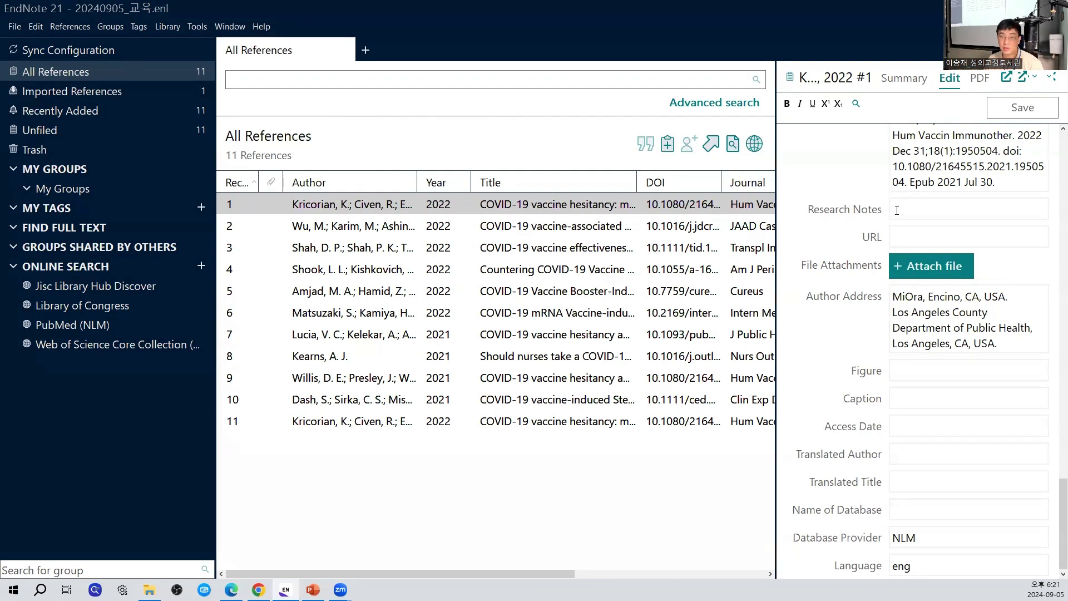
drag(1055, 504, 1053, 454)
scroll(873, 239, up, 10)
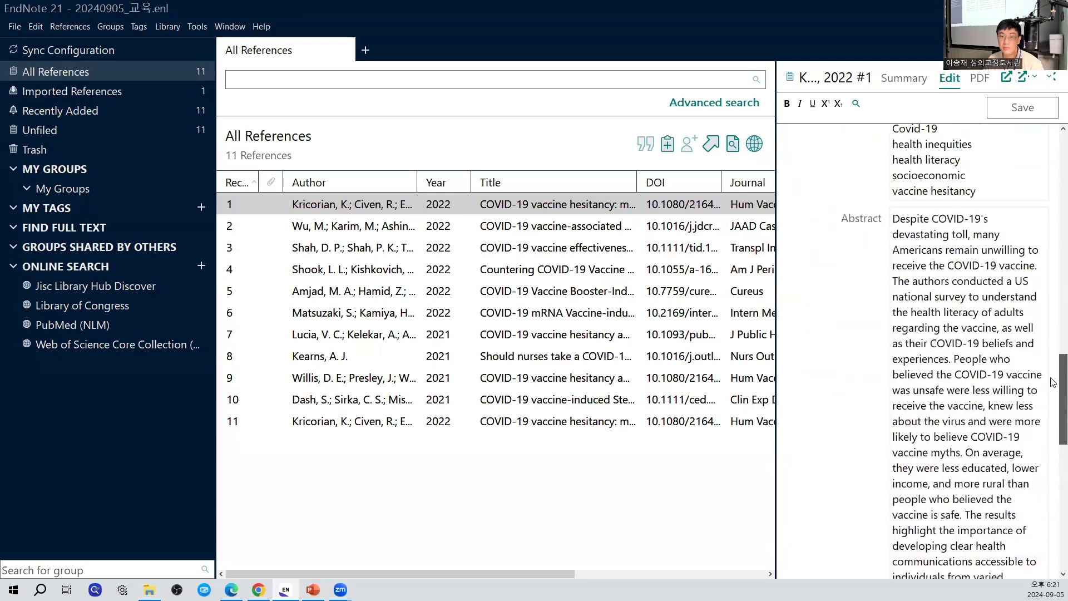
click(925, 231)
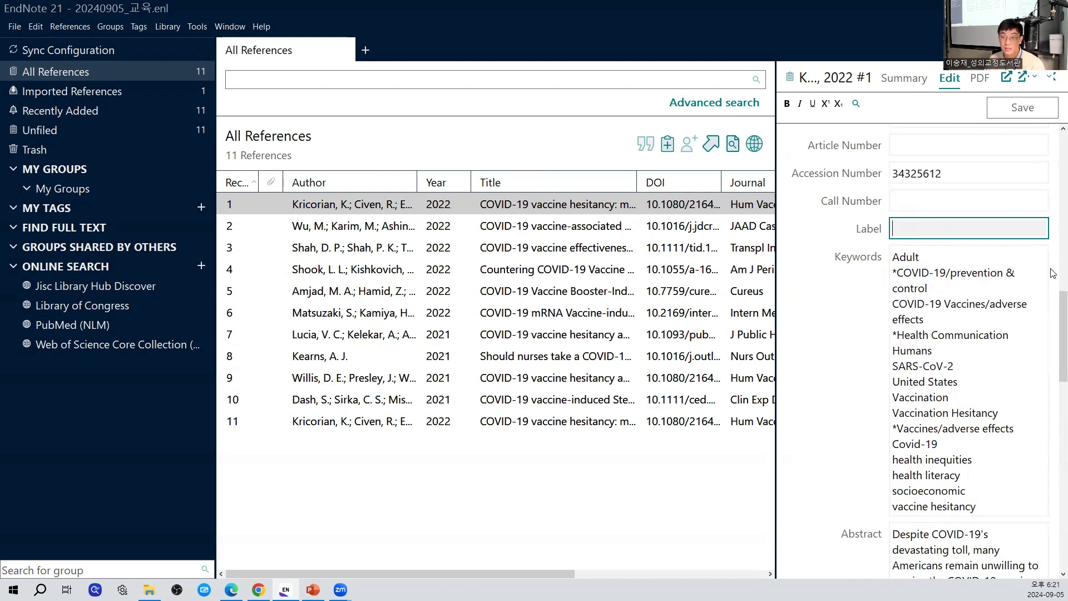
Step: Enter "01. 입력사항을 기재합니다." in record 1's Research Notes field and save the reference
drag(1054, 301, 1054, 499)
click(940, 293)
text(1. )
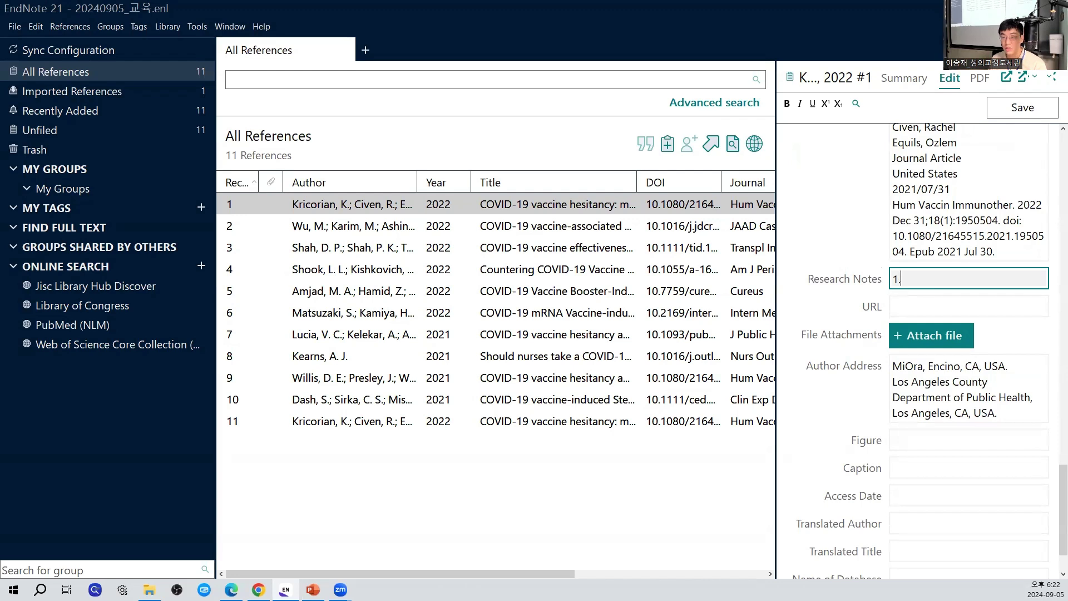
text(0)
key(End)
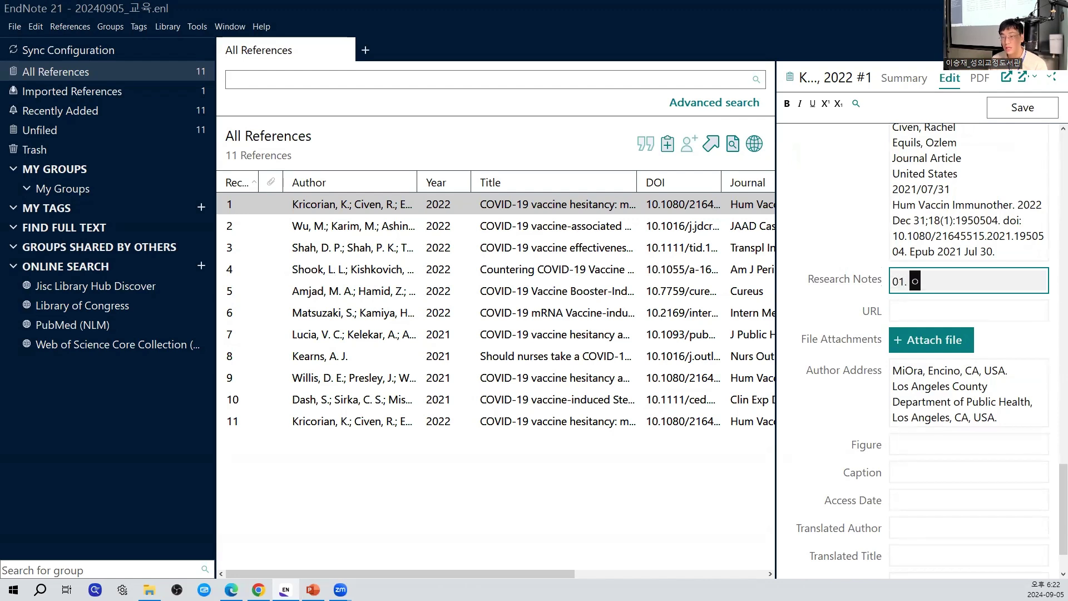
text(입력사항을 기)
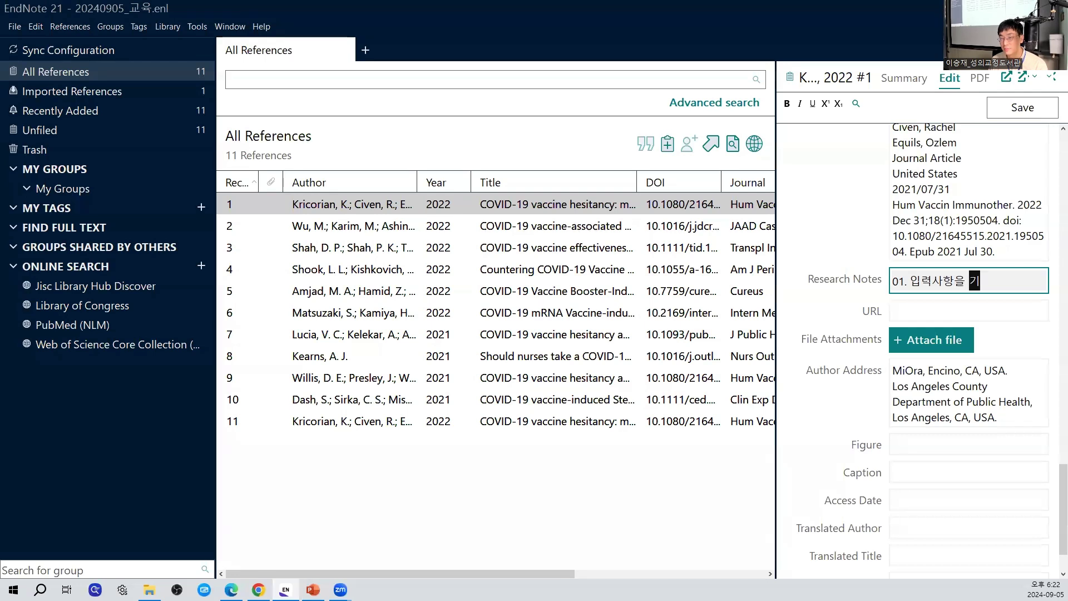
text(재합니다.)
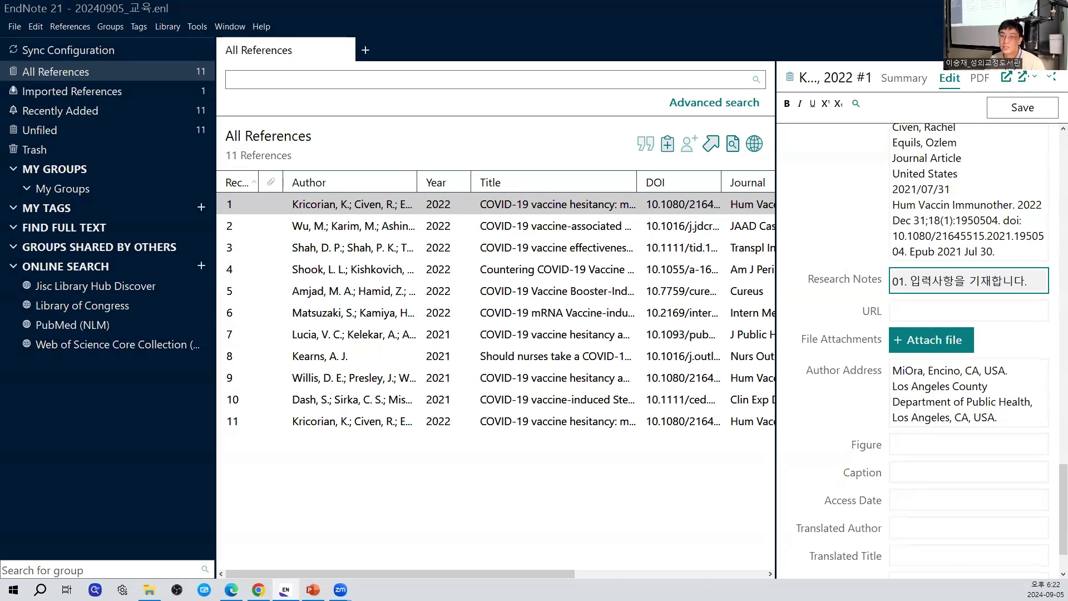
click(1026, 114)
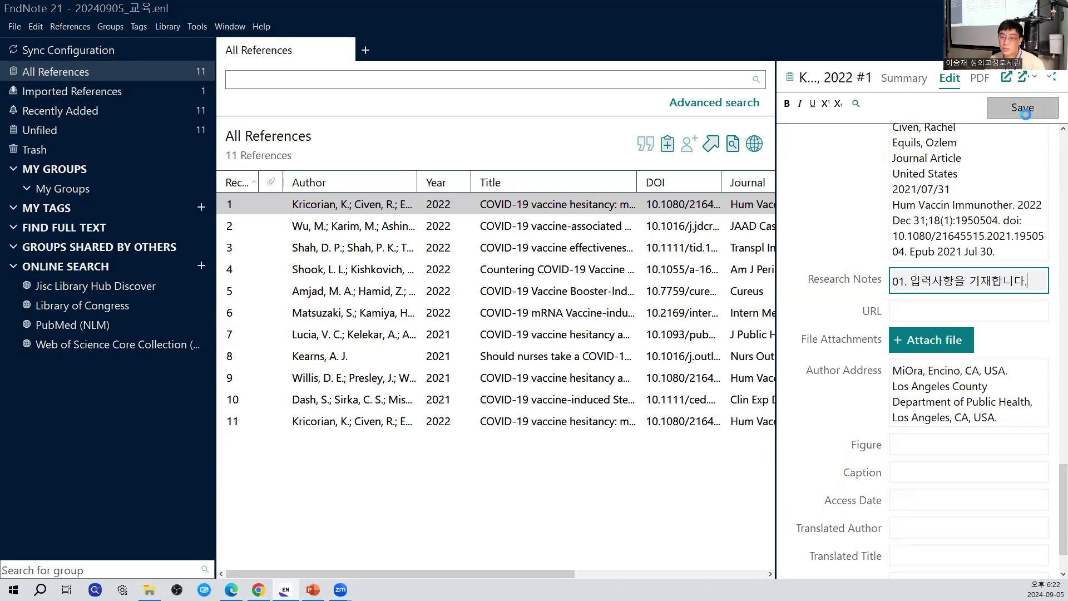
Step: Enter "02. 입력사항을 추가" in record 2's Research Notes field, save the reference and close the reference pane
click(733, 226)
click(922, 230)
text(02. ㅇ)
text(입력)
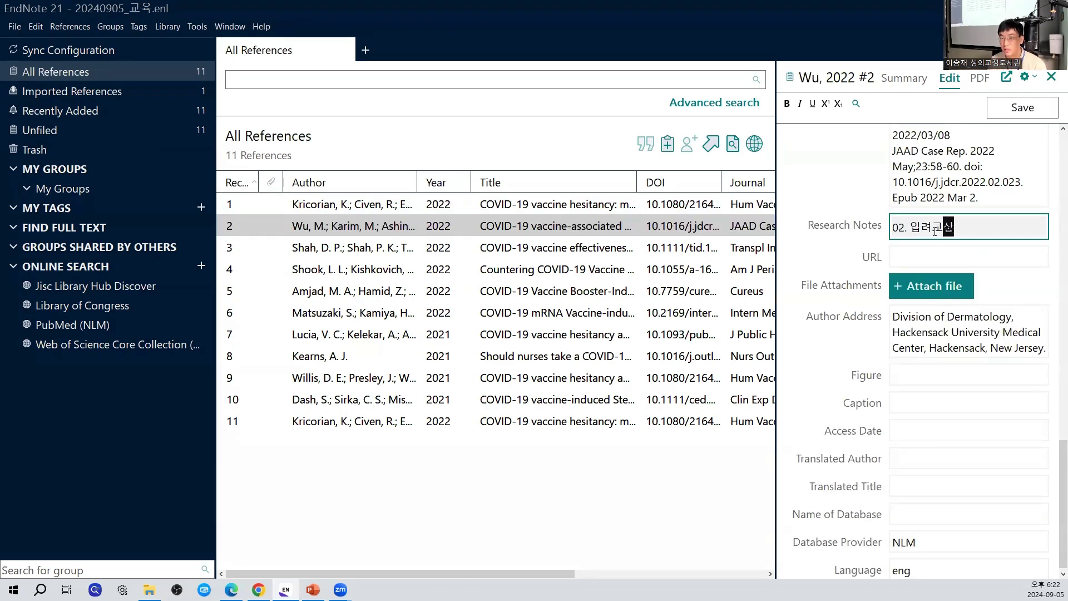
key(BackSpace)
key(BackSpace)
text(력사항을 추가)
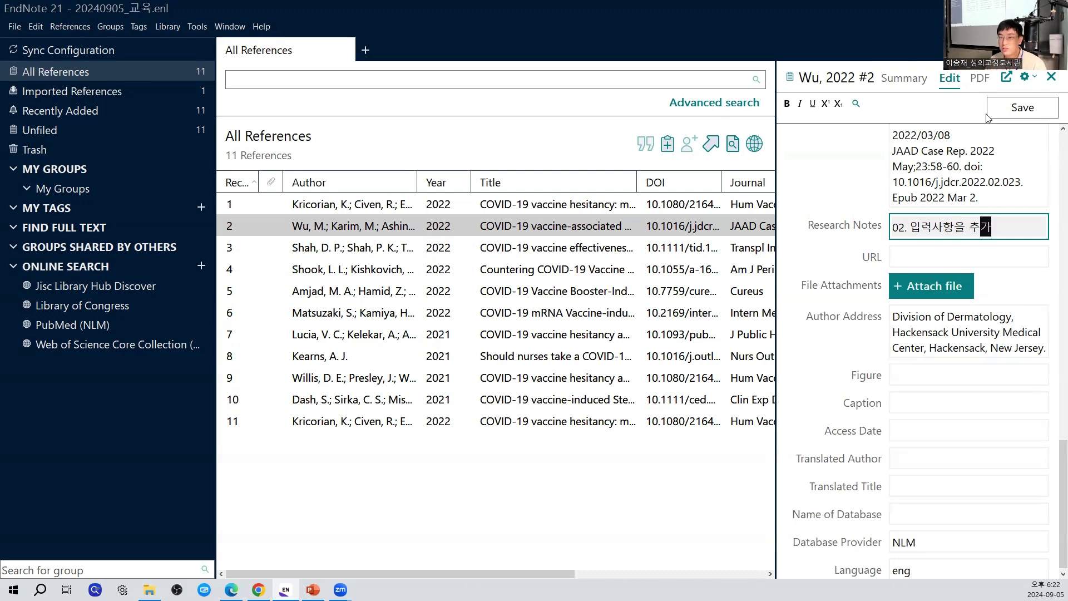
key(ctrl+s)
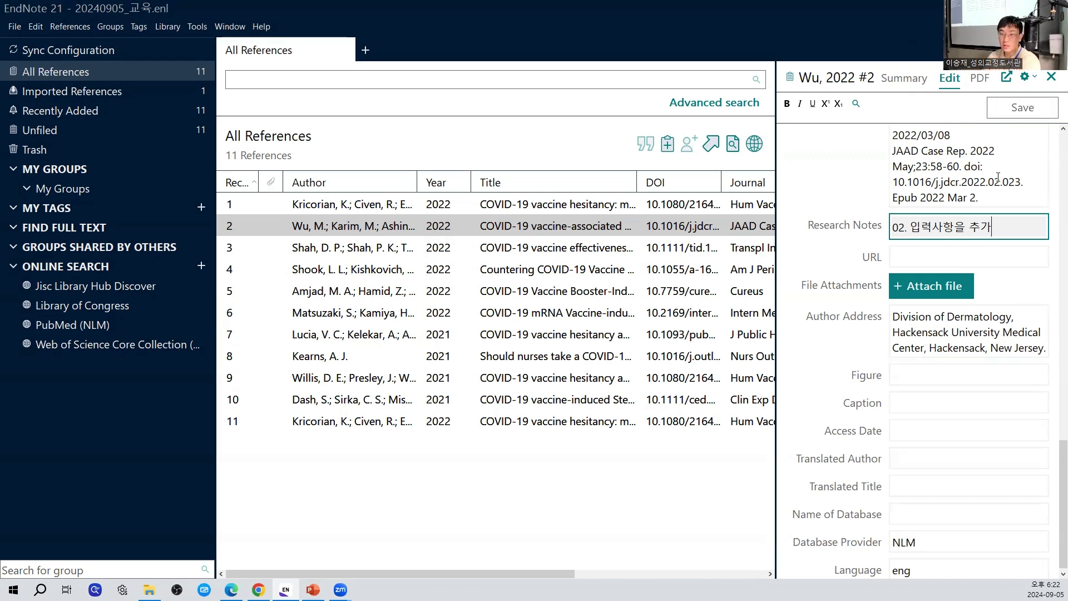
click(1051, 77)
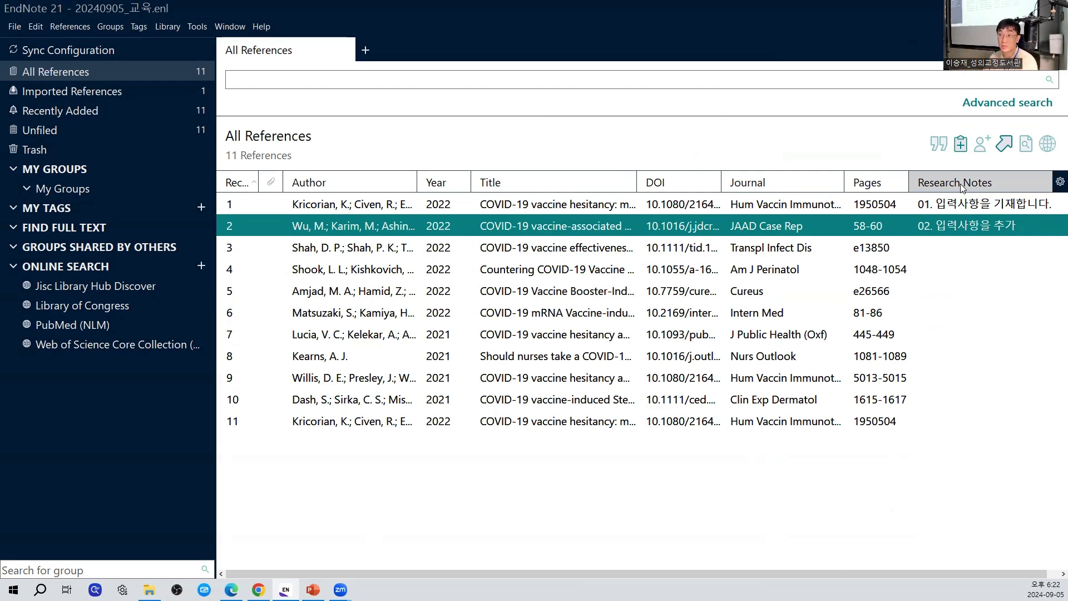
Step: Examine the available display columns for the reference list down to Research Notes, and leave the selection as it is
right_click(372, 181)
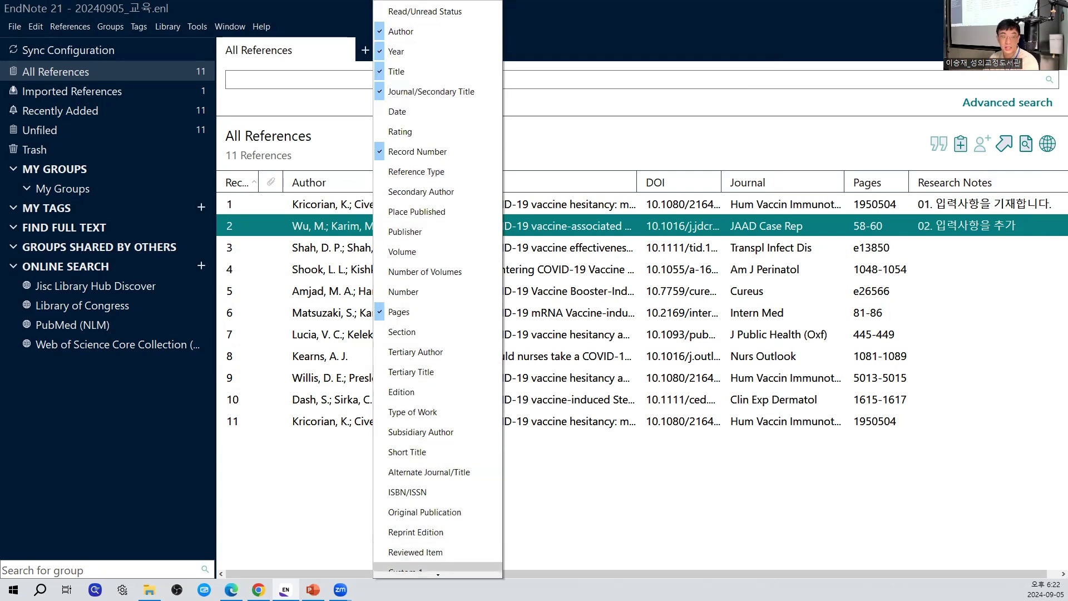
mouse_move(439, 575)
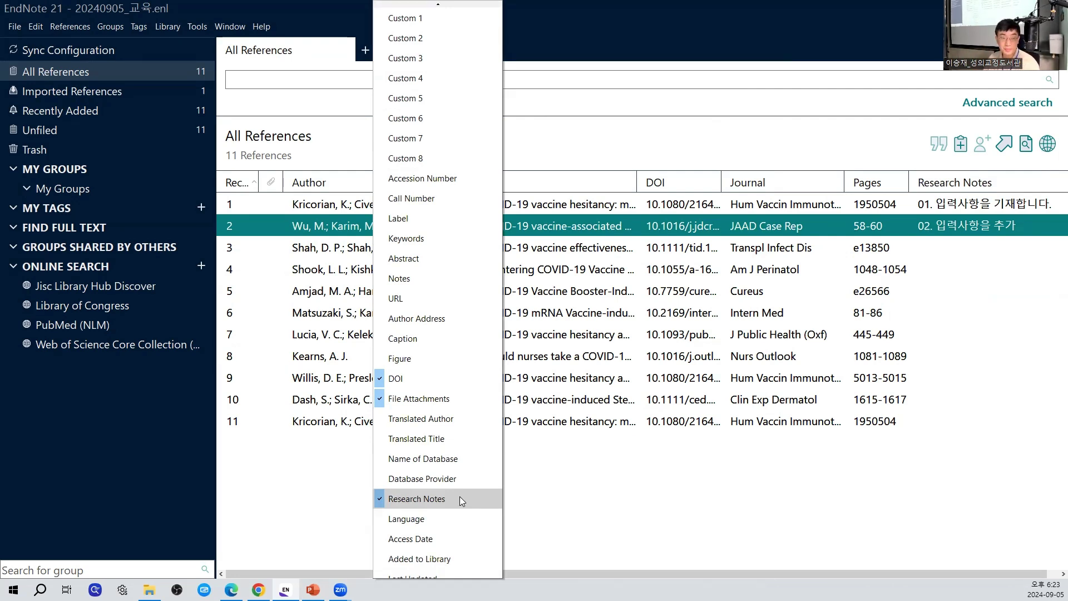
click(645, 530)
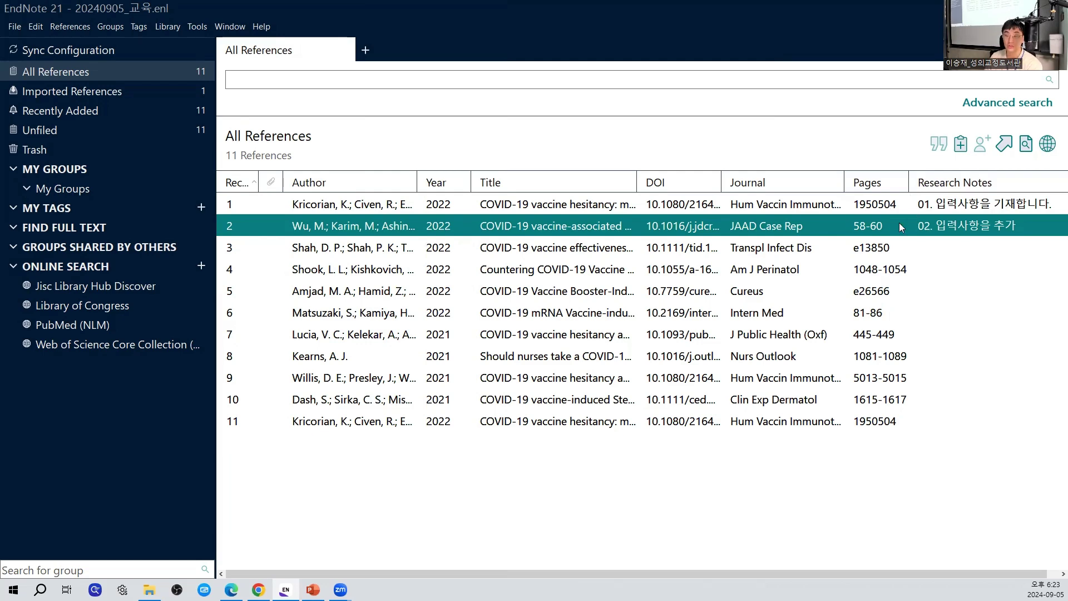
Step: Sort the reference list by Author, by Year in both directions, and by Title in both directions
click(345, 180)
click(452, 183)
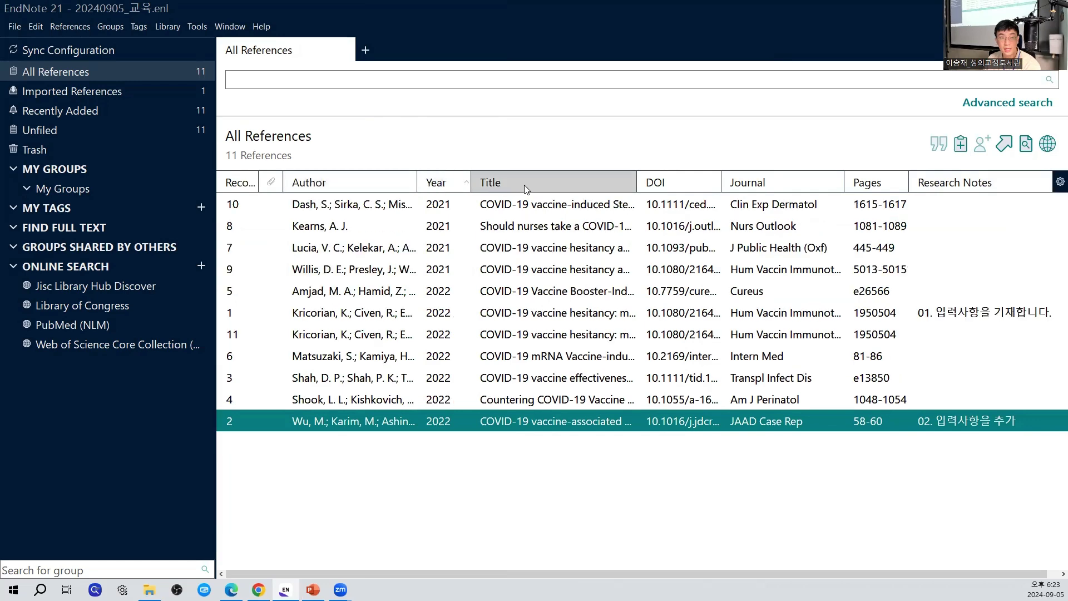
click(439, 186)
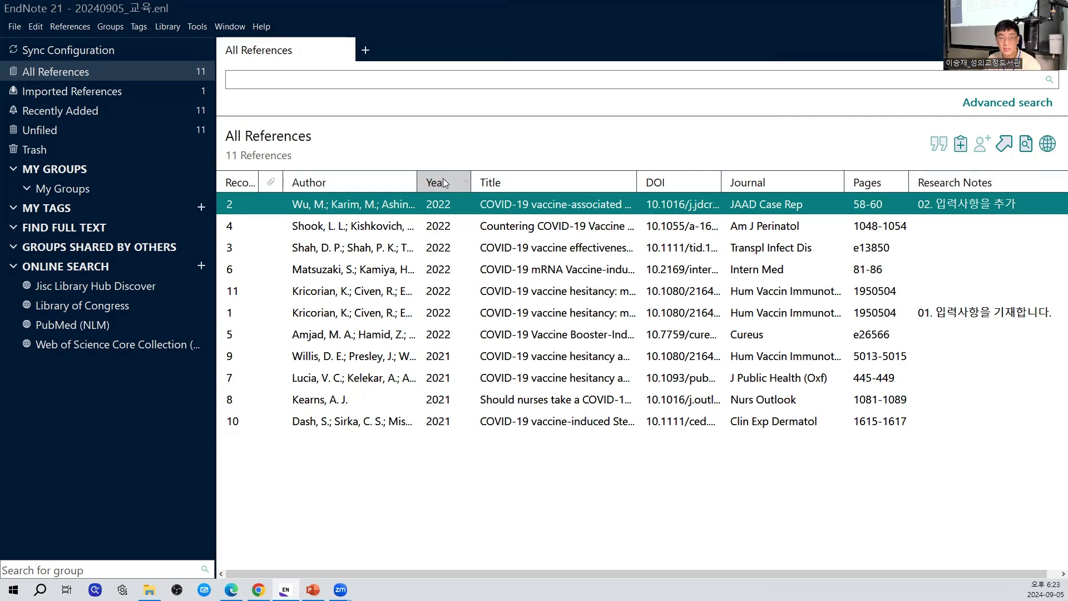
click(443, 179)
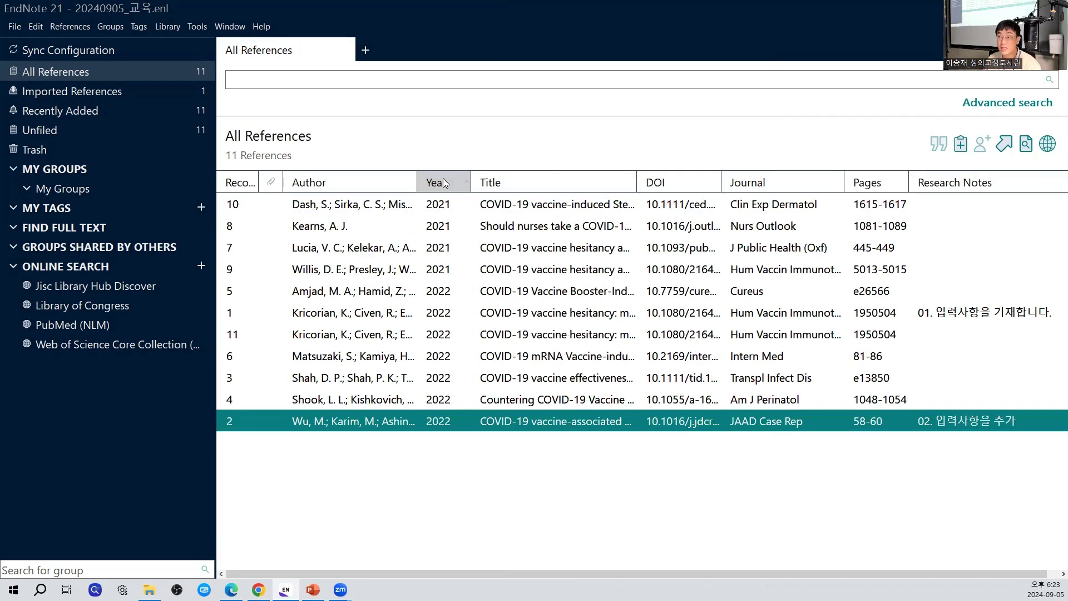
click(532, 180)
click(532, 179)
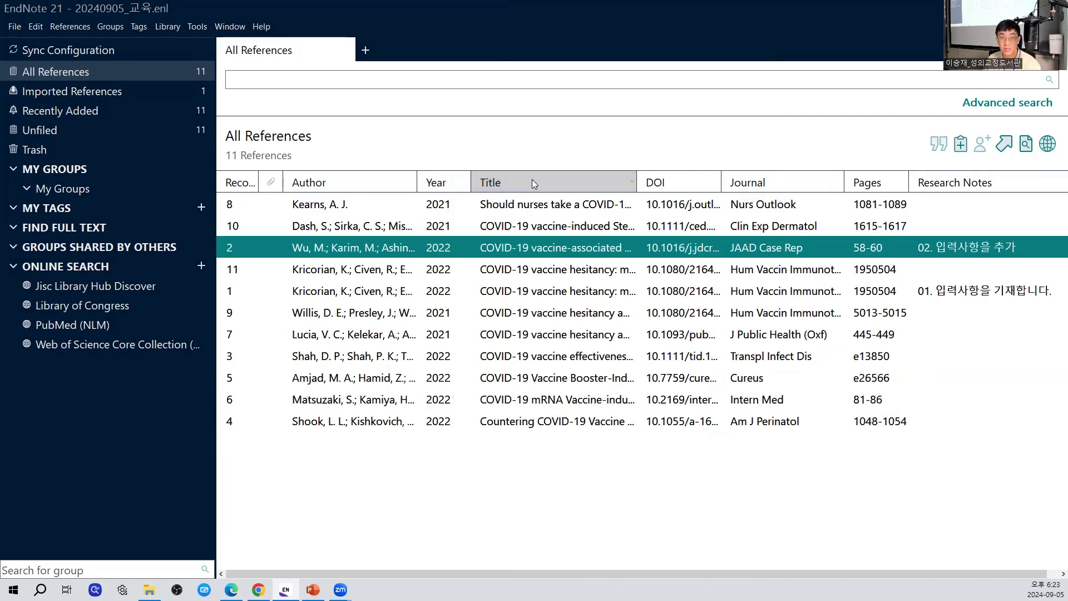
Step: Sort the reference list by Research Notes so the annotated references come last
click(962, 181)
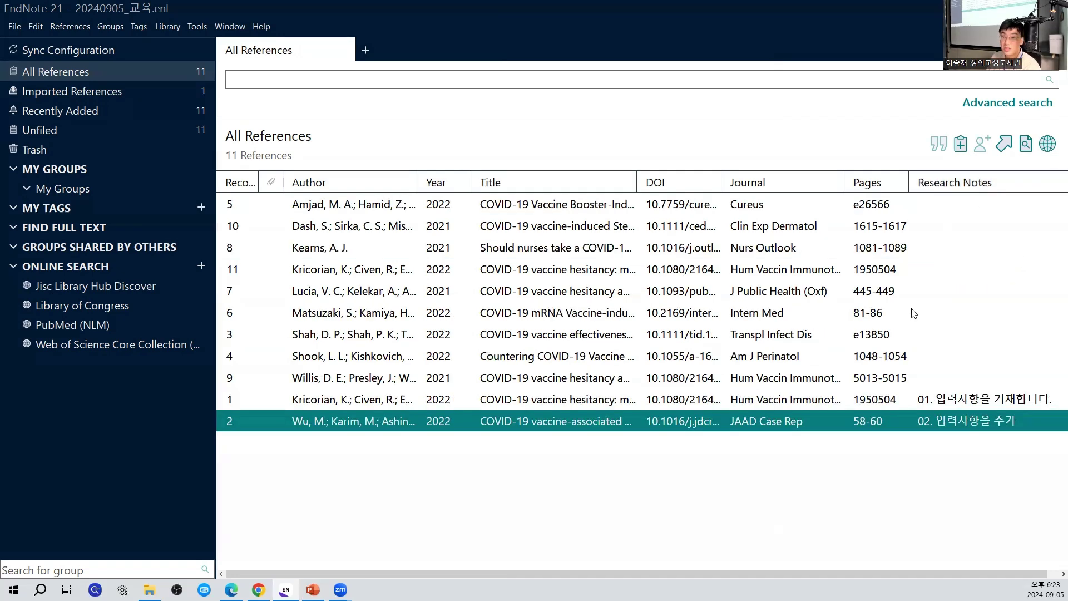
click(962, 406)
click(946, 426)
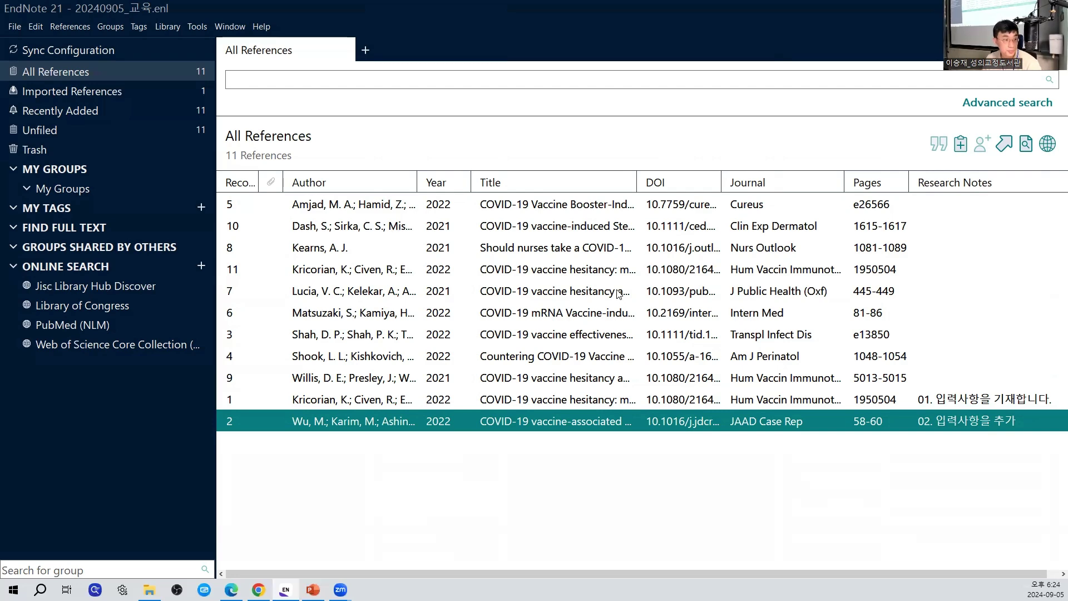
Step: Open the reference "Should nurses take a COVID-19 vaccine?", view its summary and close the reference pane
double_click(526, 252)
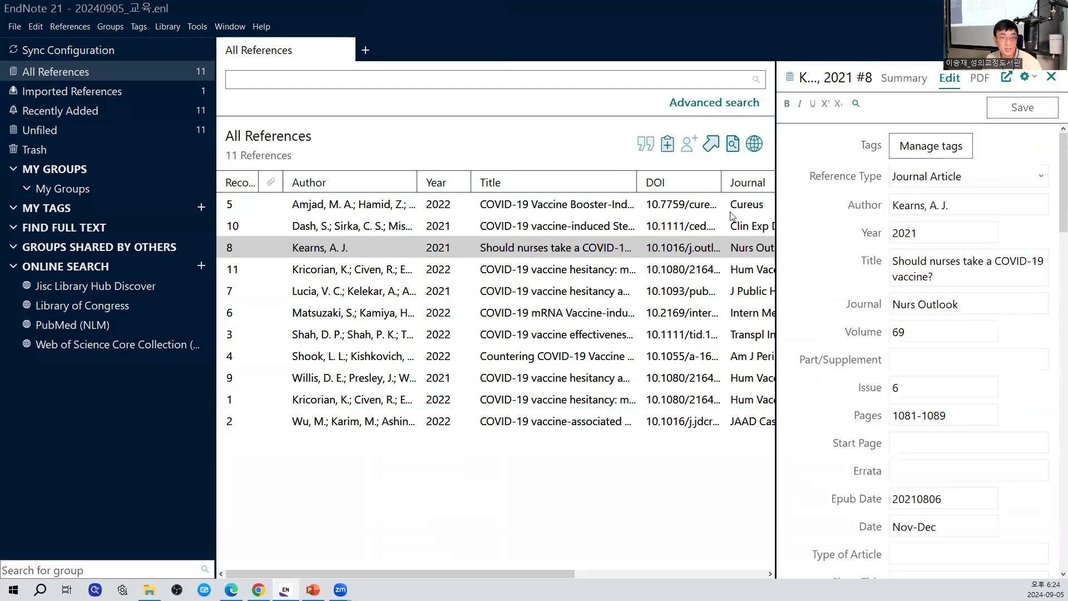
click(903, 81)
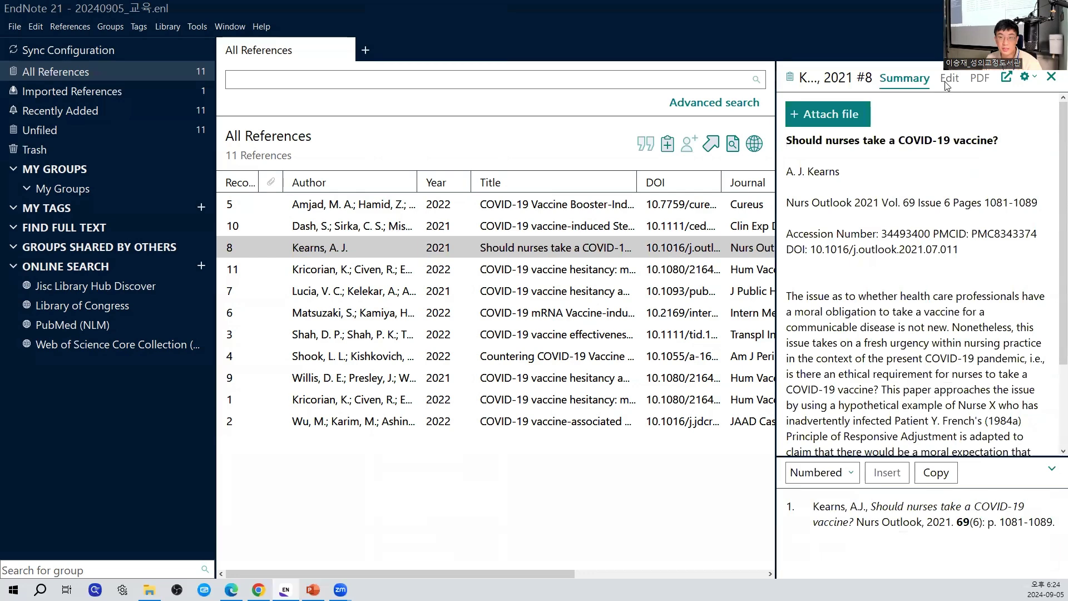
click(1052, 78)
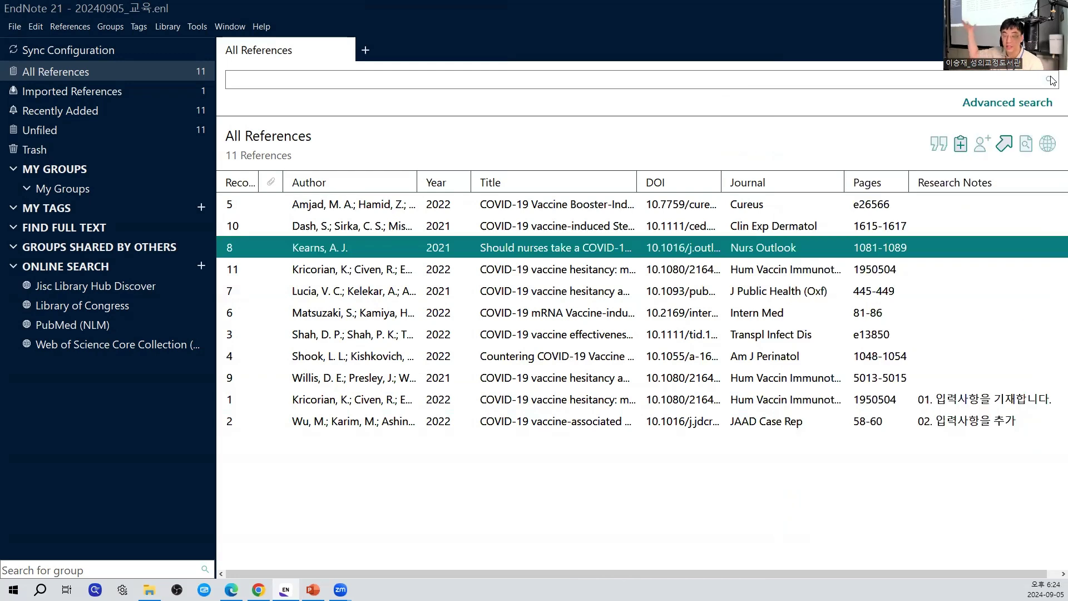
double_click(523, 254)
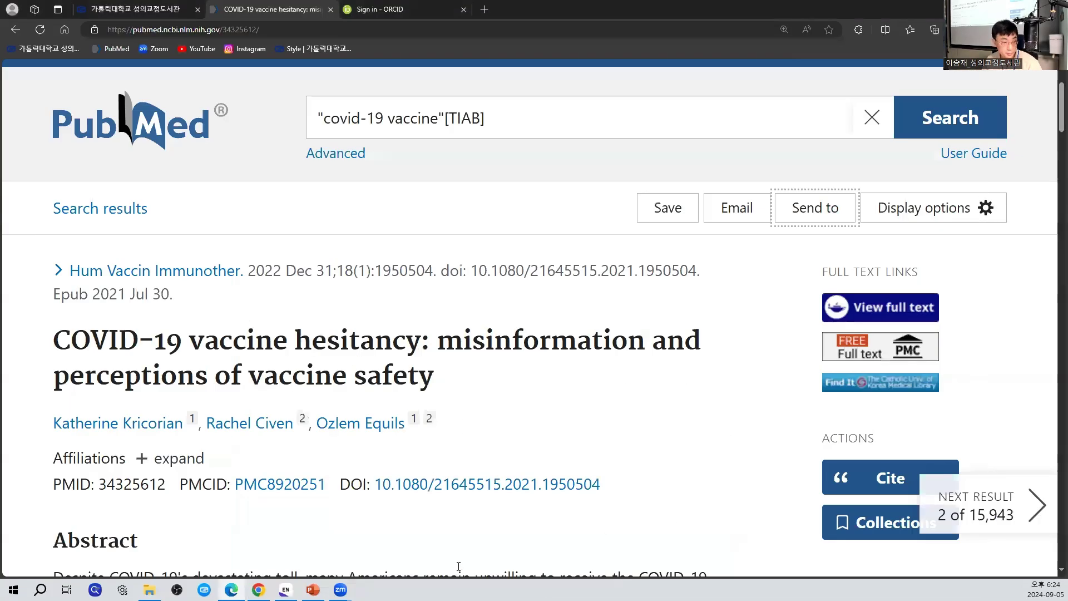
Step: Switch to PowerPoint, start the slide show from slide 11 and advance to slide 12
click(313, 590)
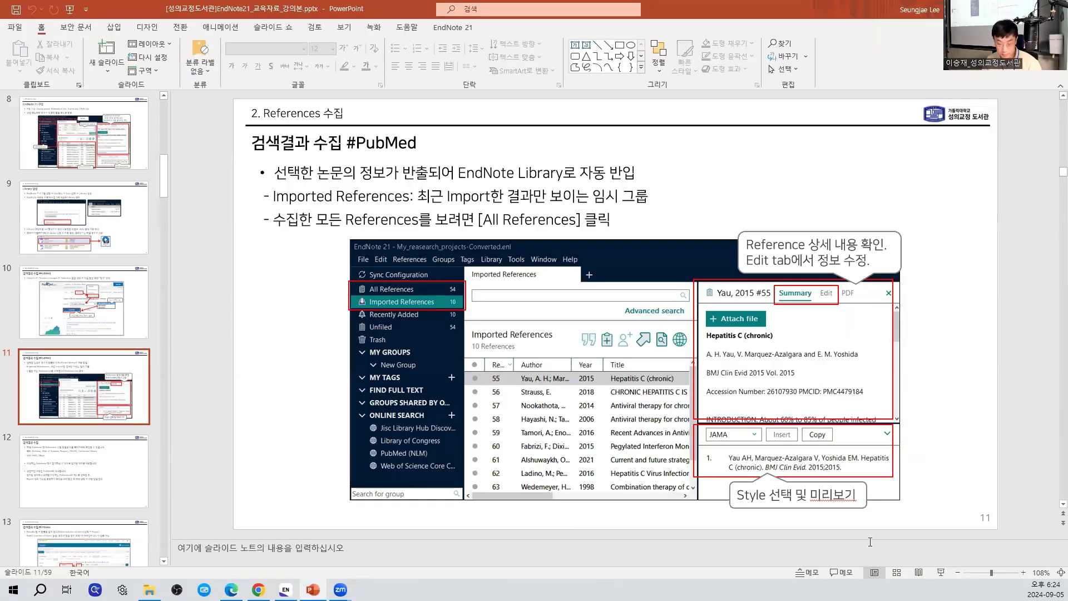
key(shift+F5)
key(Right)
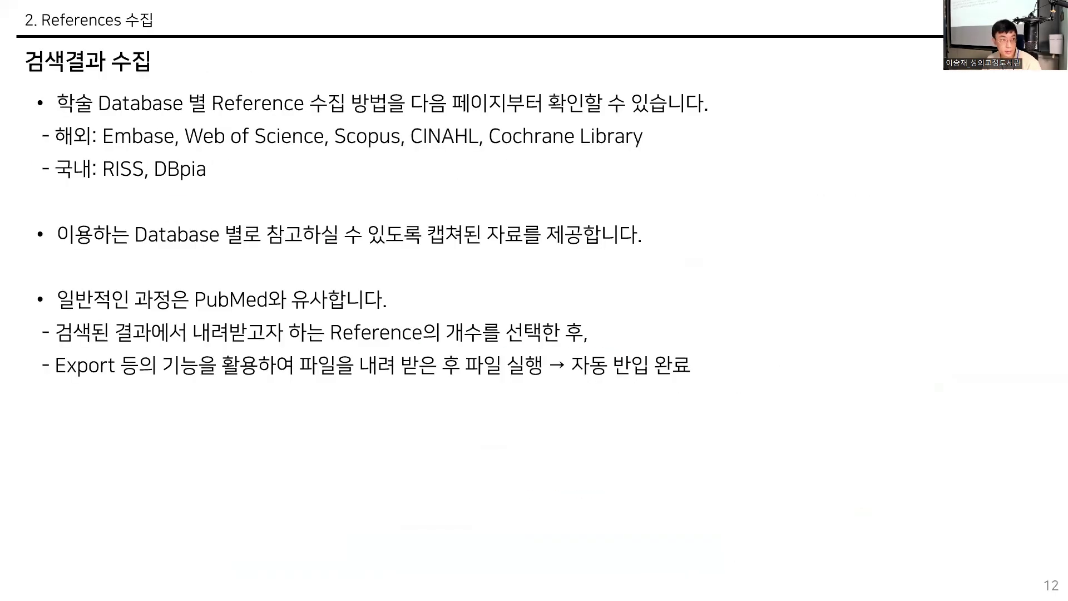
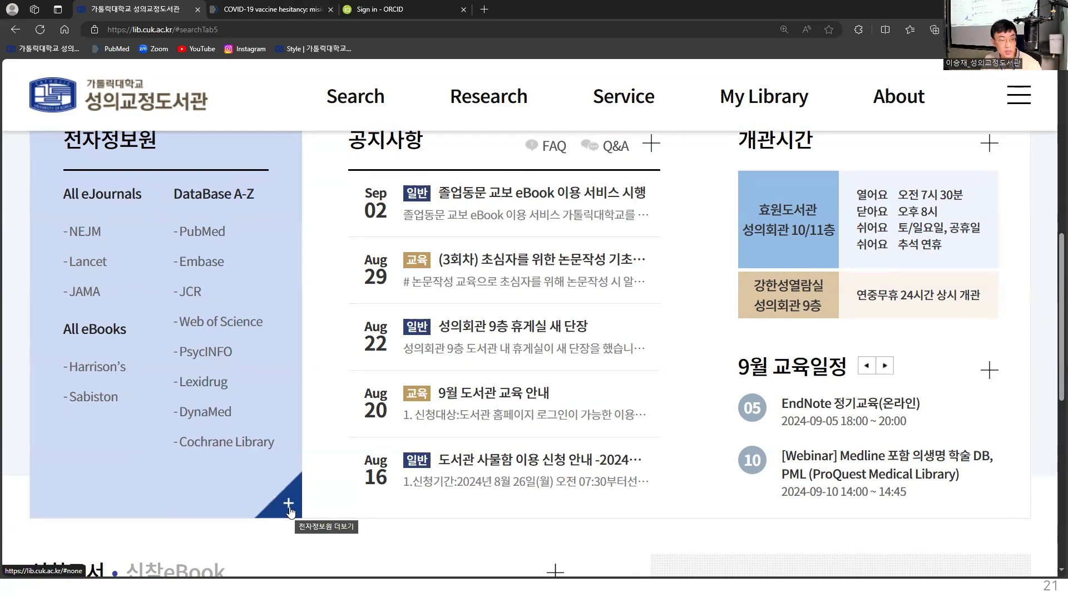
Step: On the library website in the browser, expand the 전자정보원 list and open RISS in a new tab
click(289, 507)
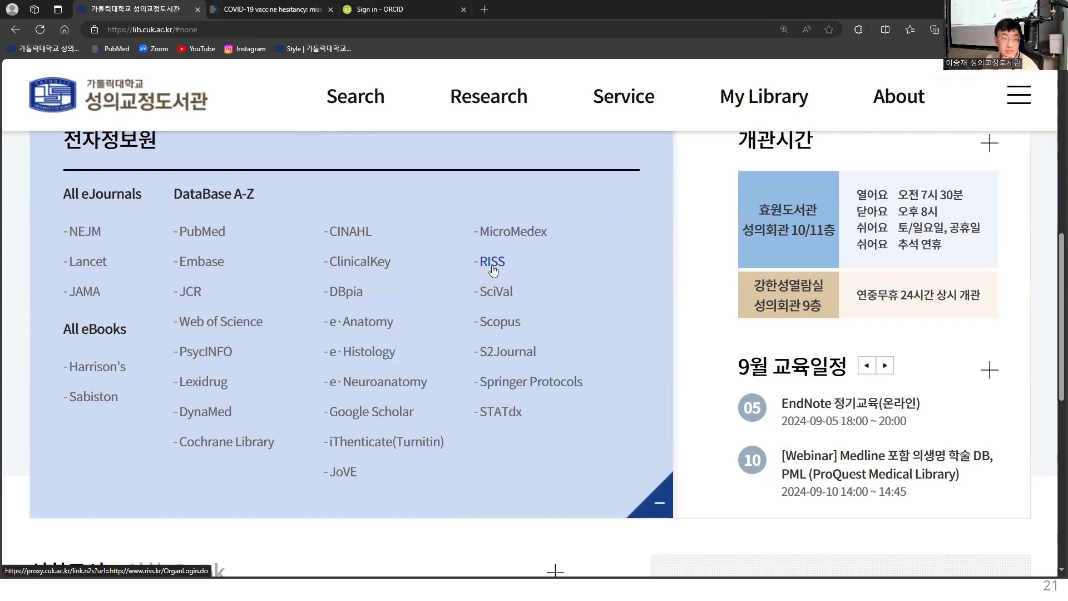
right_click(493, 269)
click(506, 271)
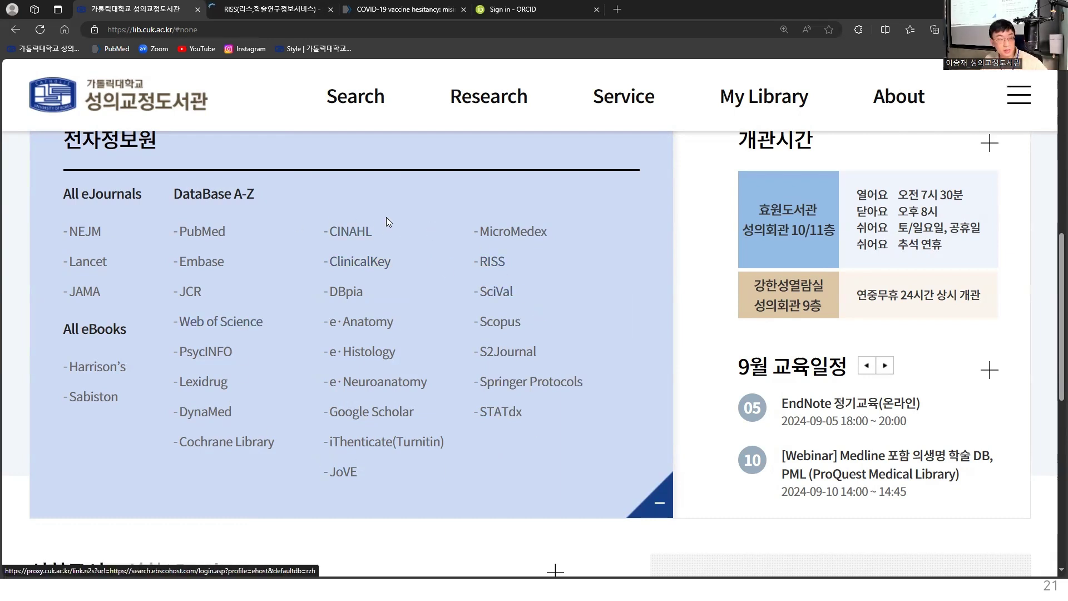
Step: Open the library's DataBase page and examine its resource types, subject categories and database listing
scroll(369, 431, up, 5)
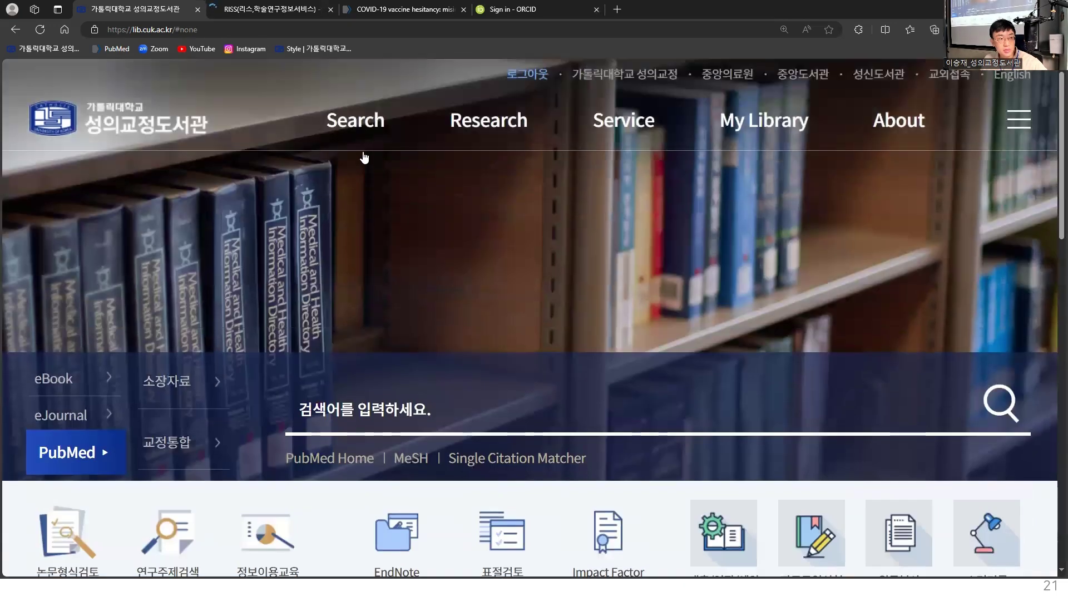
click(364, 129)
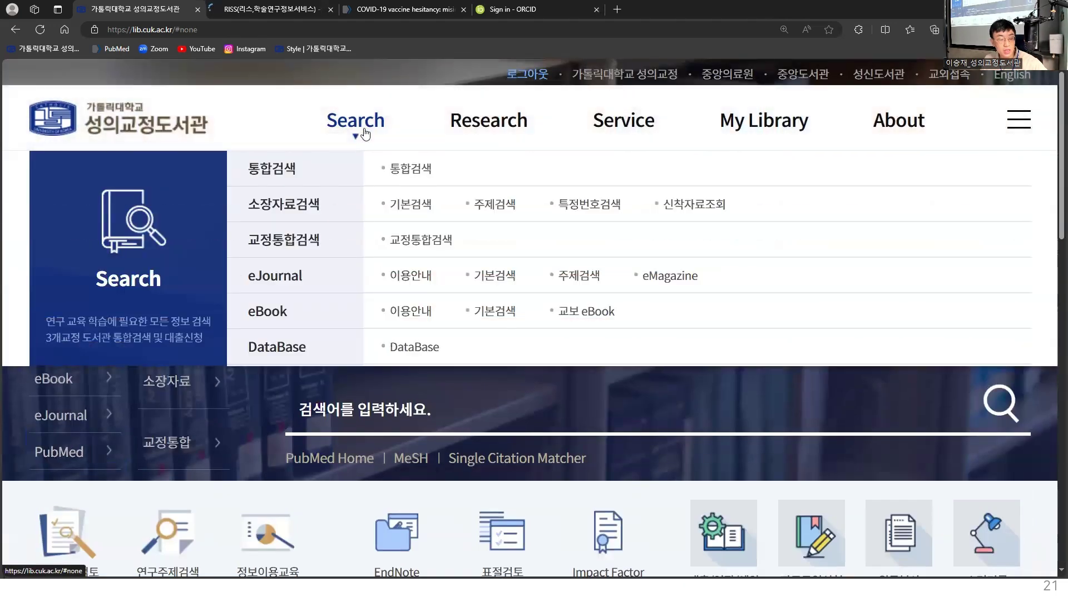
click(418, 350)
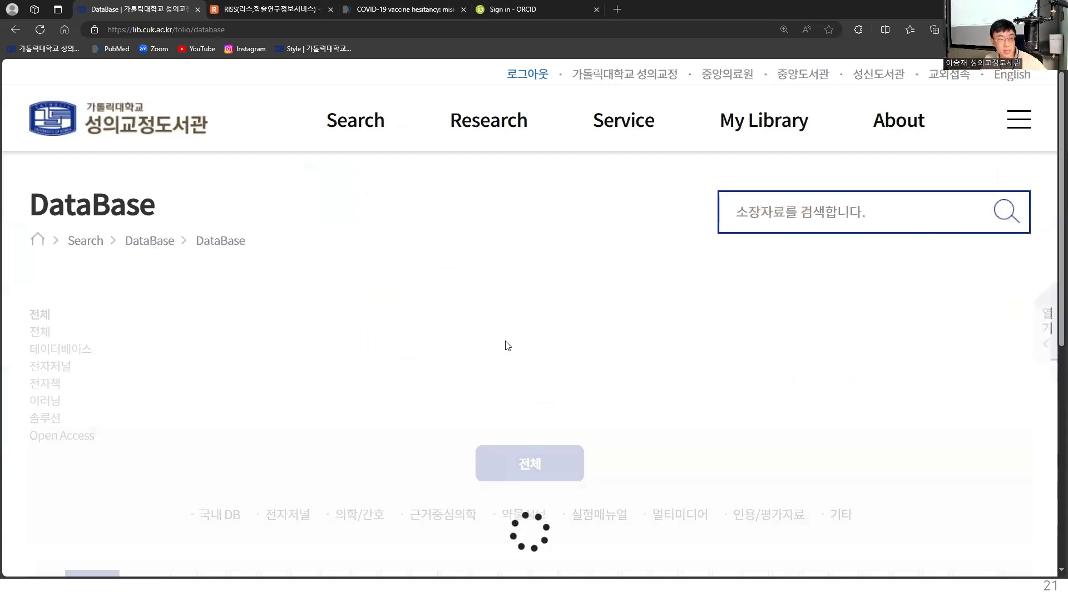
scroll(534, 345, down, 2)
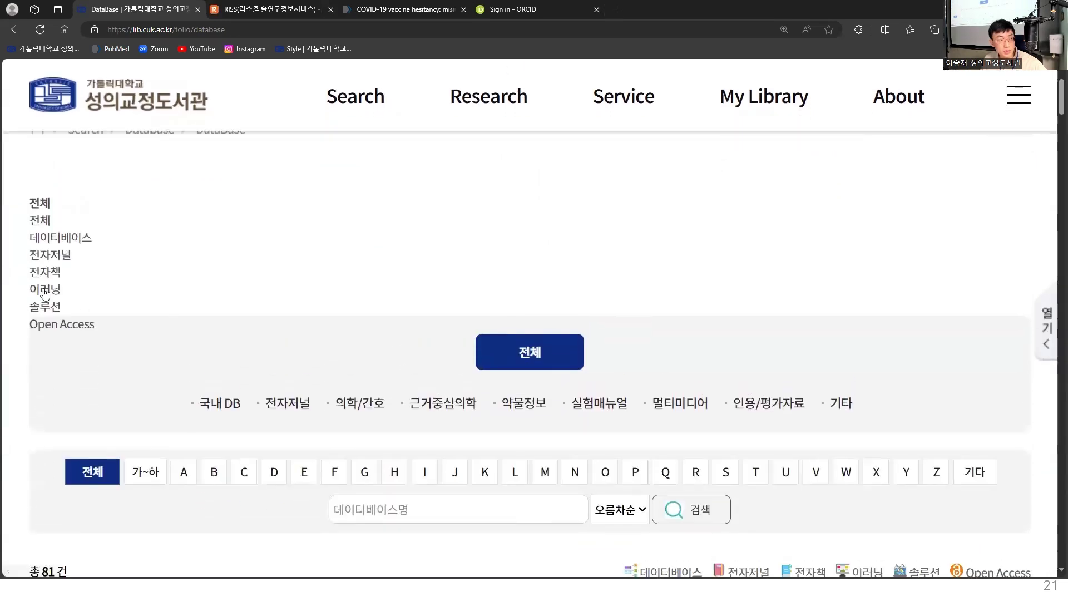
drag(17, 206, 110, 325)
click(184, 209)
drag(34, 202, 132, 352)
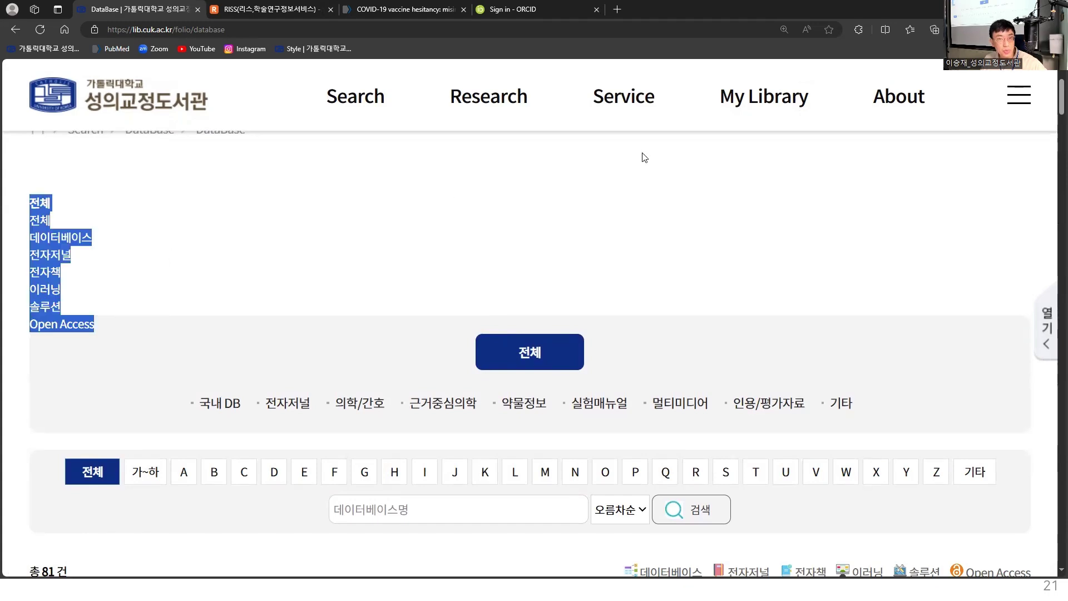
click(776, 200)
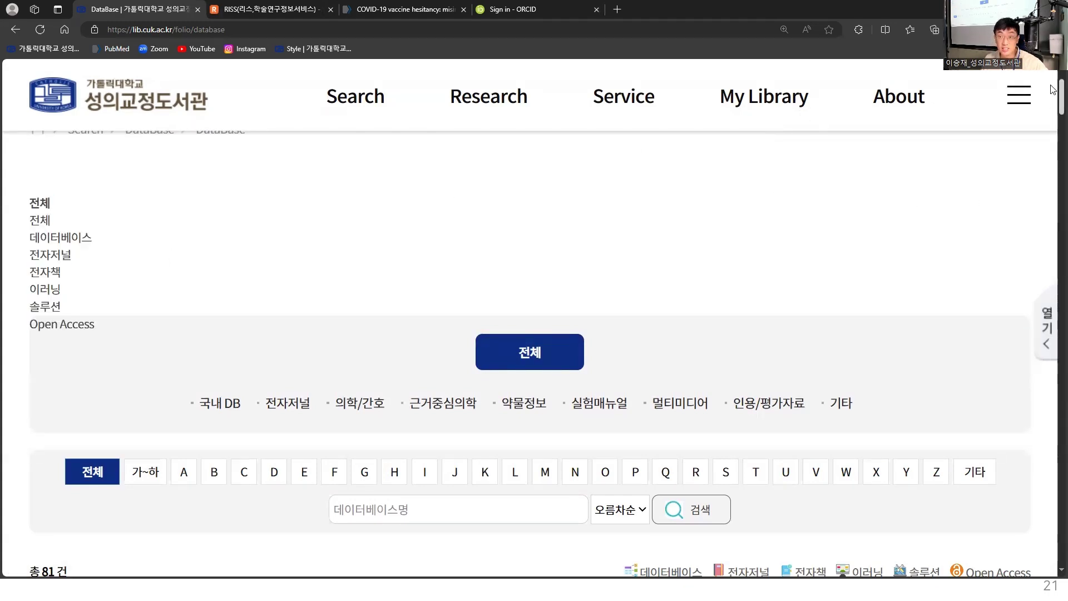
scroll(1051, 96, down, 7)
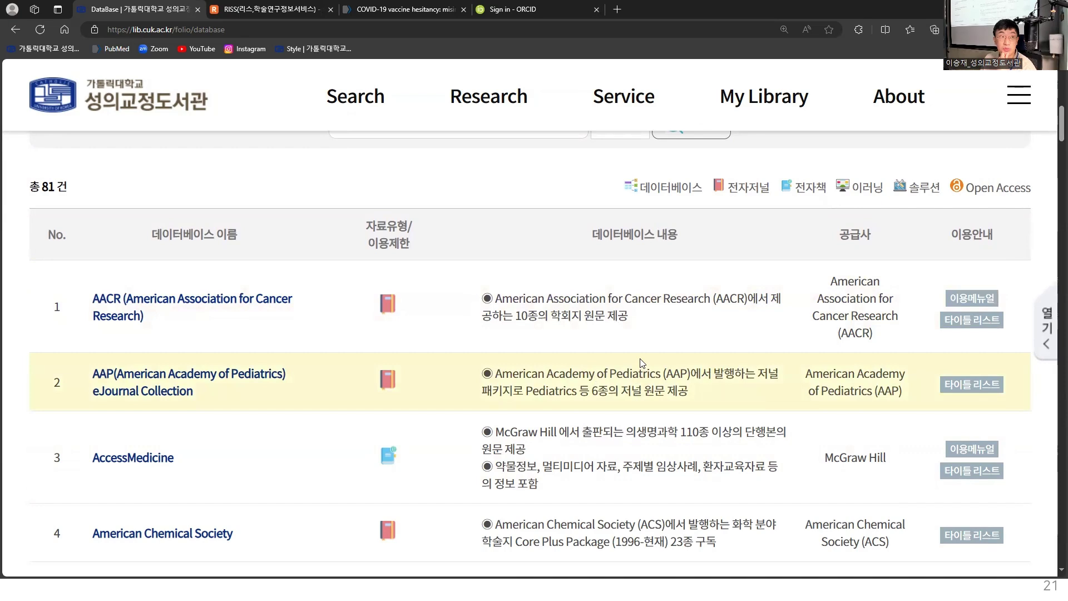
scroll(608, 358, up, 6)
Step: Switch to the RISS page and search for "환경보건"
click(267, 9)
click(763, 296)
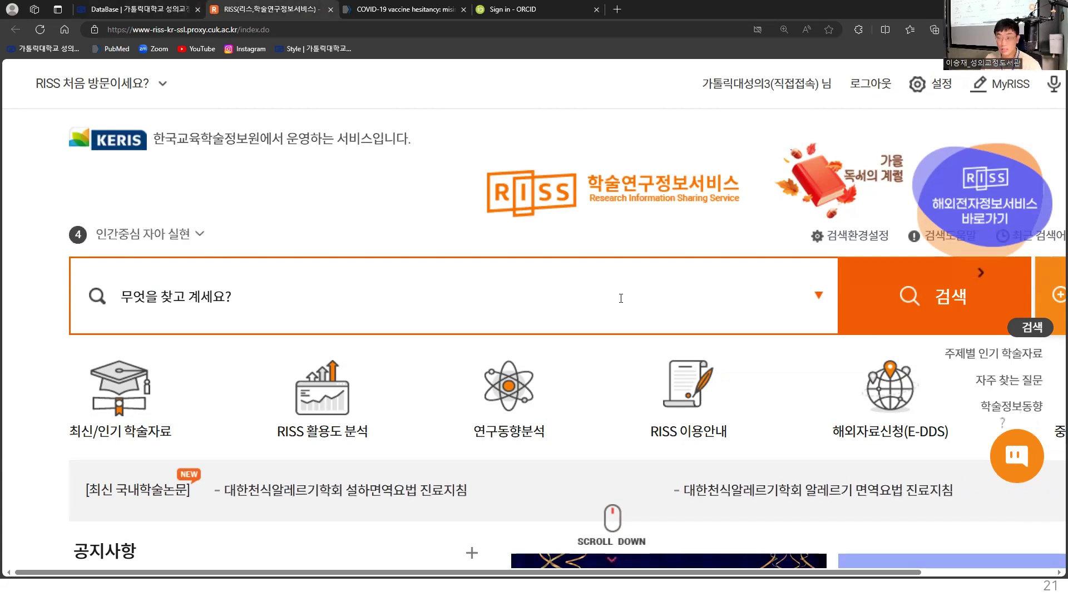
text(d)
key(BackSpace)
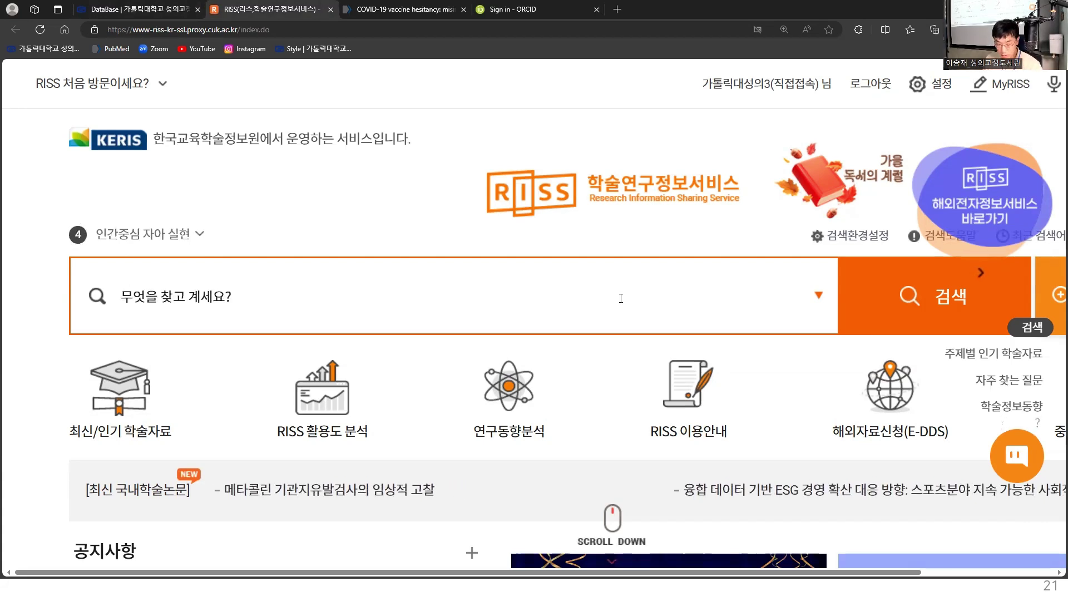
text(환경보건)
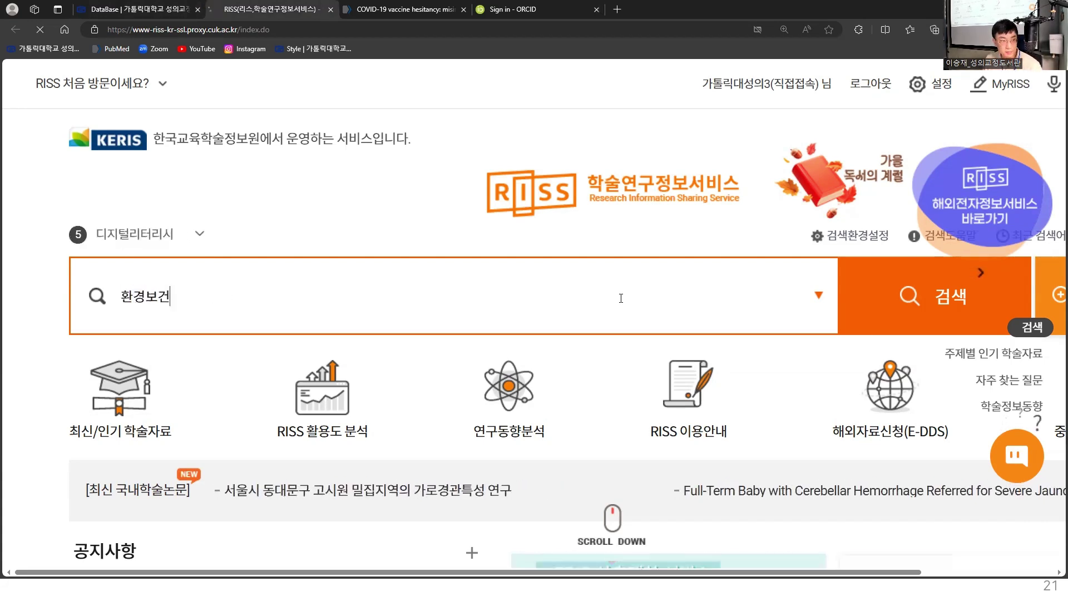
key(Return)
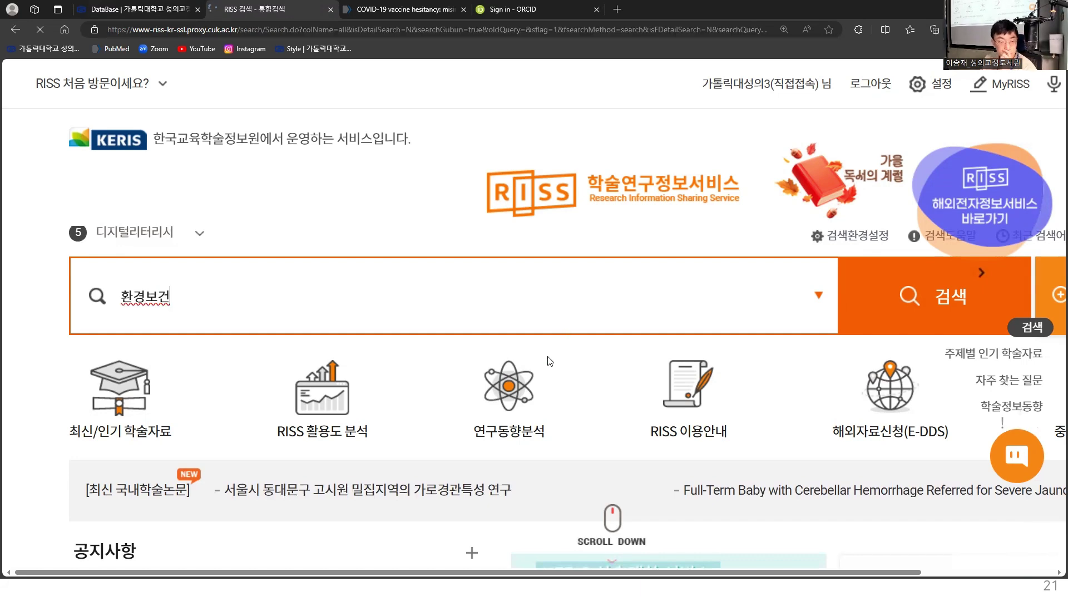
Step: Examine the 통합검색 results, comparing the 국내학술논문 and 학위논문 sections and the available material categories
scroll(550, 358, down, 2)
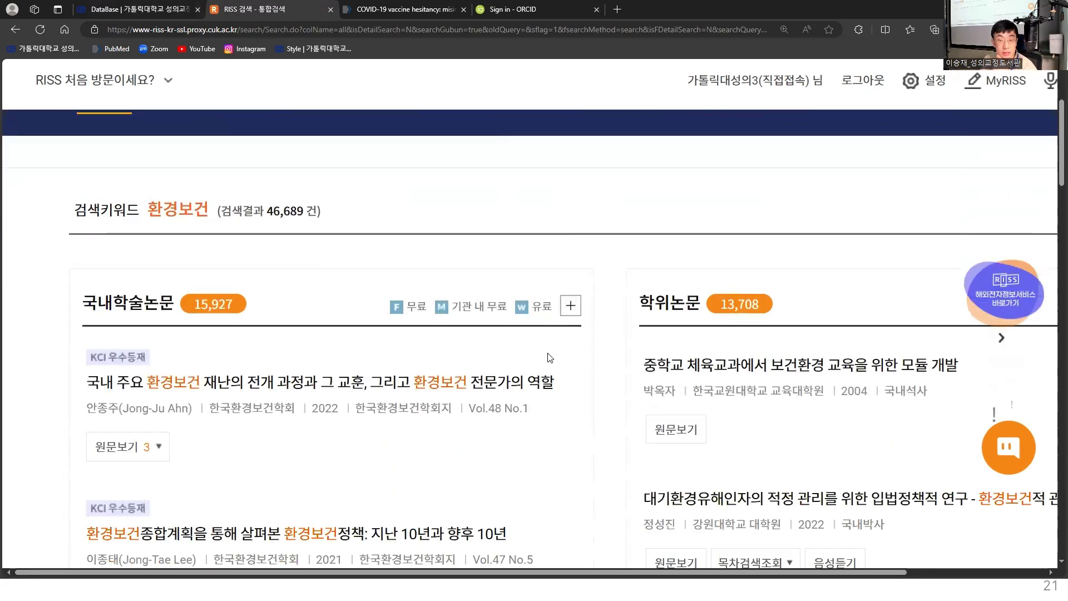
scroll(550, 356, down, 3)
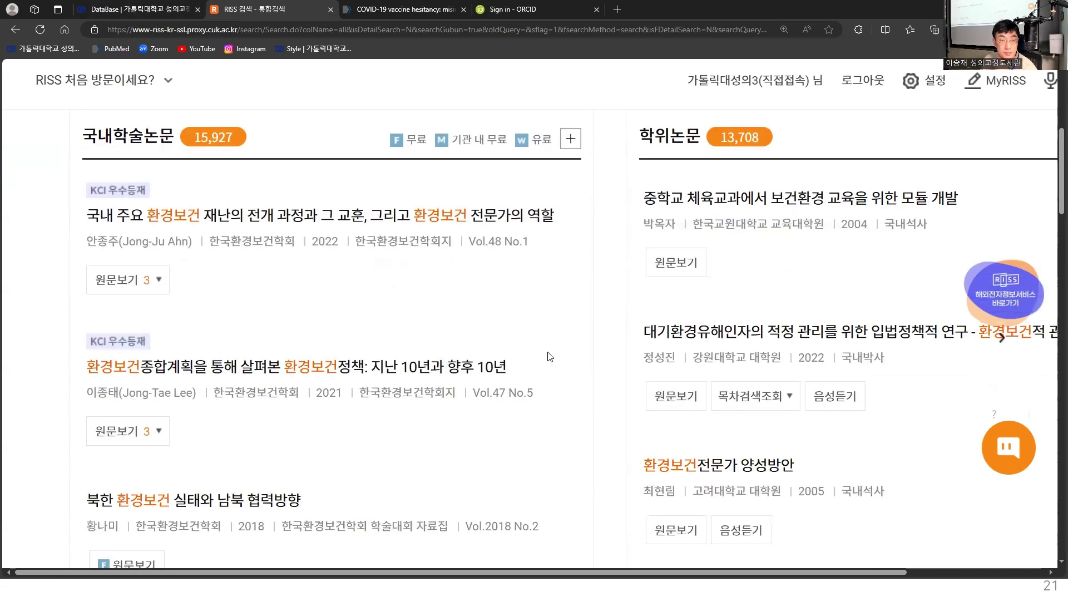
scroll(550, 356, up, 2)
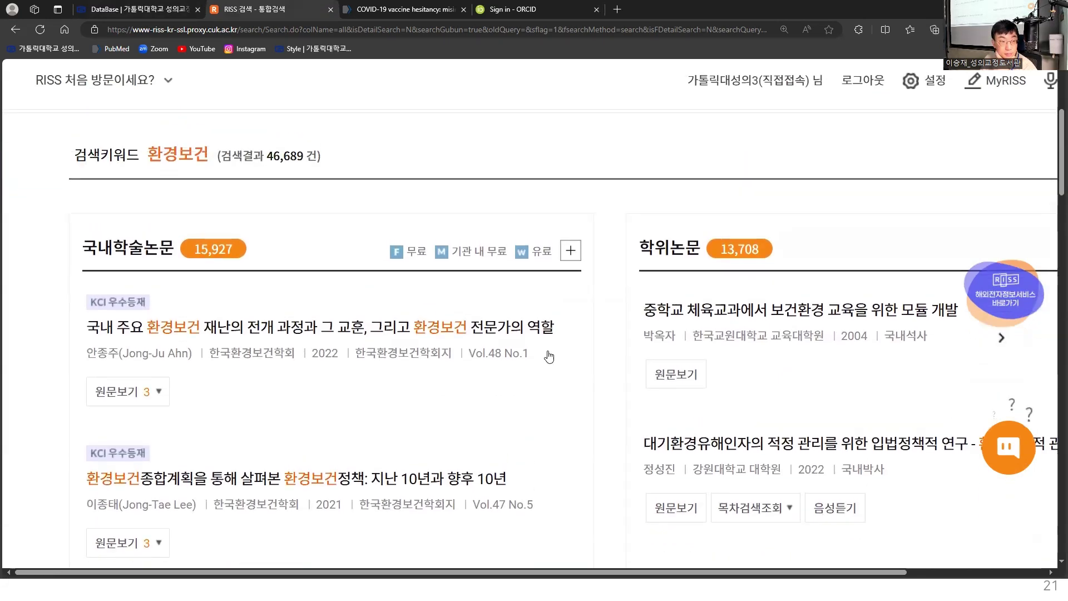
scroll(550, 355, up, 3)
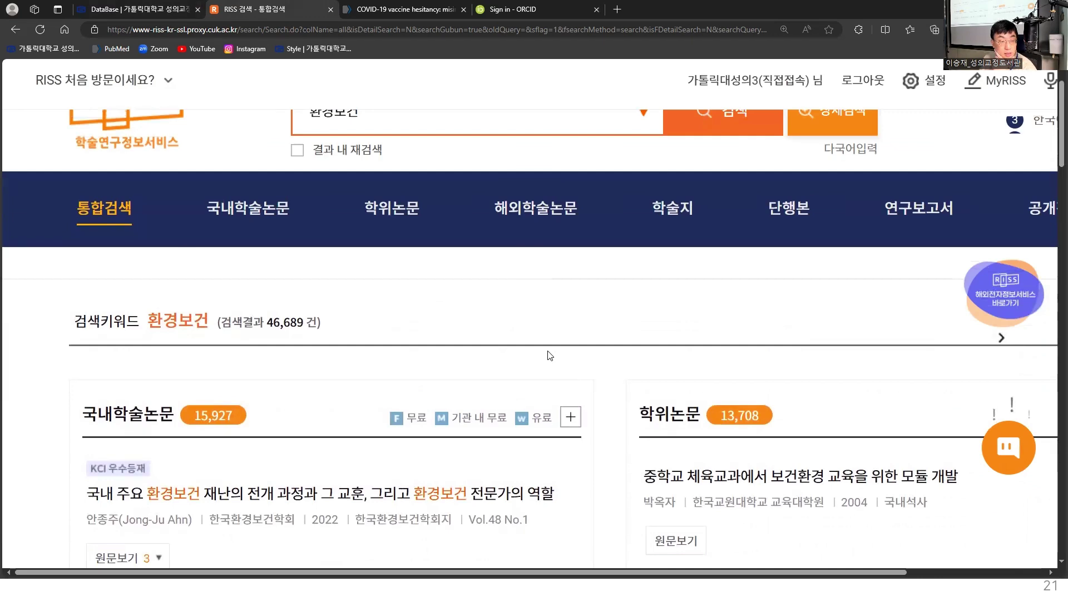
scroll(550, 356, up, 1)
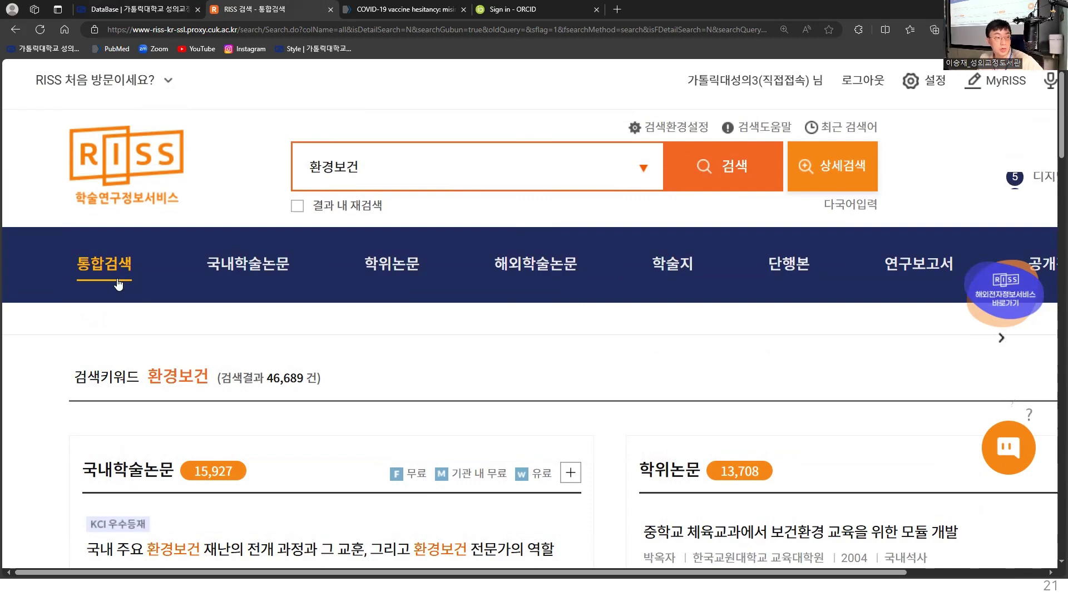
scroll(245, 422, down, 3)
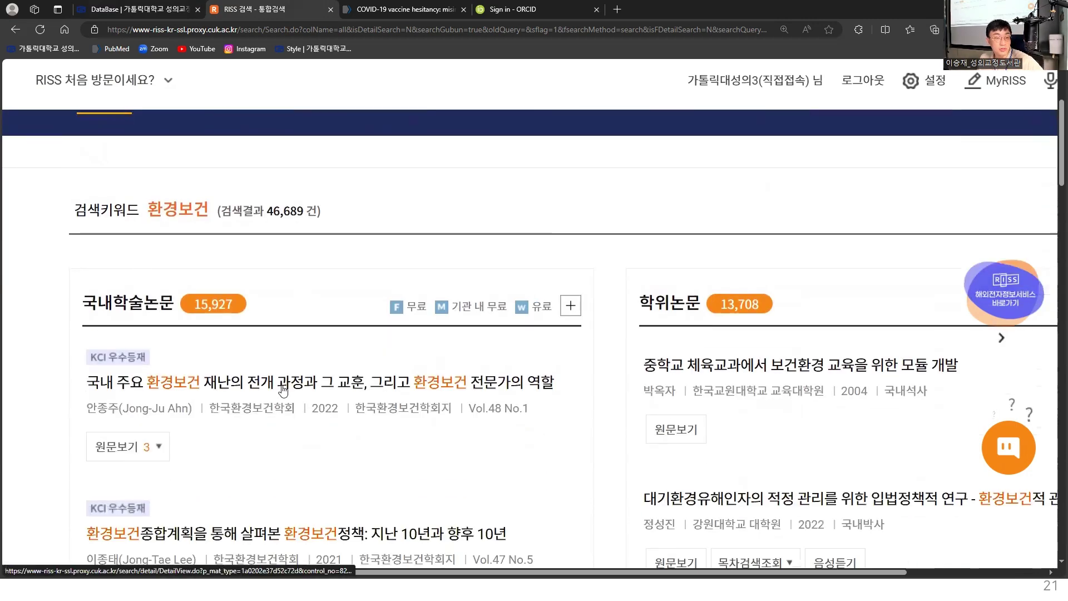
scroll(740, 344, down, 5)
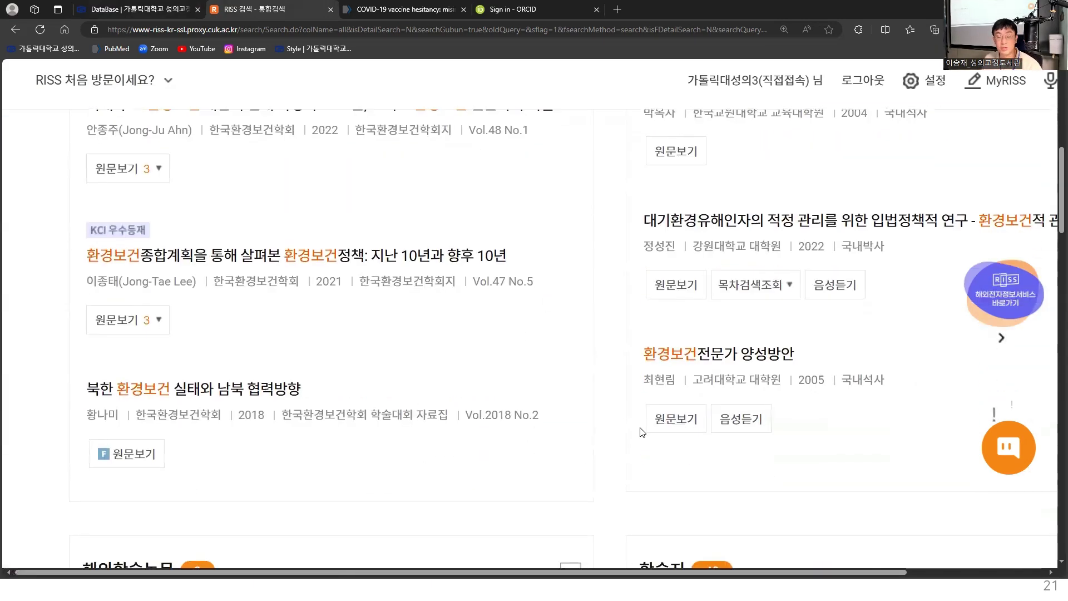
scroll(579, 438, up, 1)
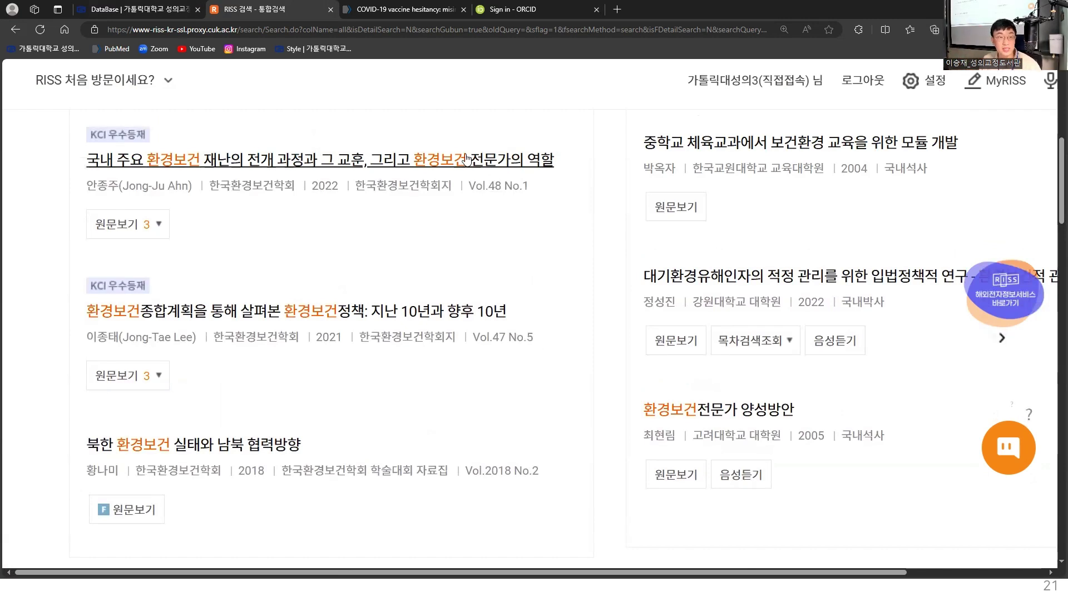
Step: Open the article "국내 주요 환경보건 재난의 전개 과정과 그 교훈, 그리고 환경보건 전문가의 역할" in a new tab
scroll(470, 162, up, 1)
right_click(457, 217)
click(462, 226)
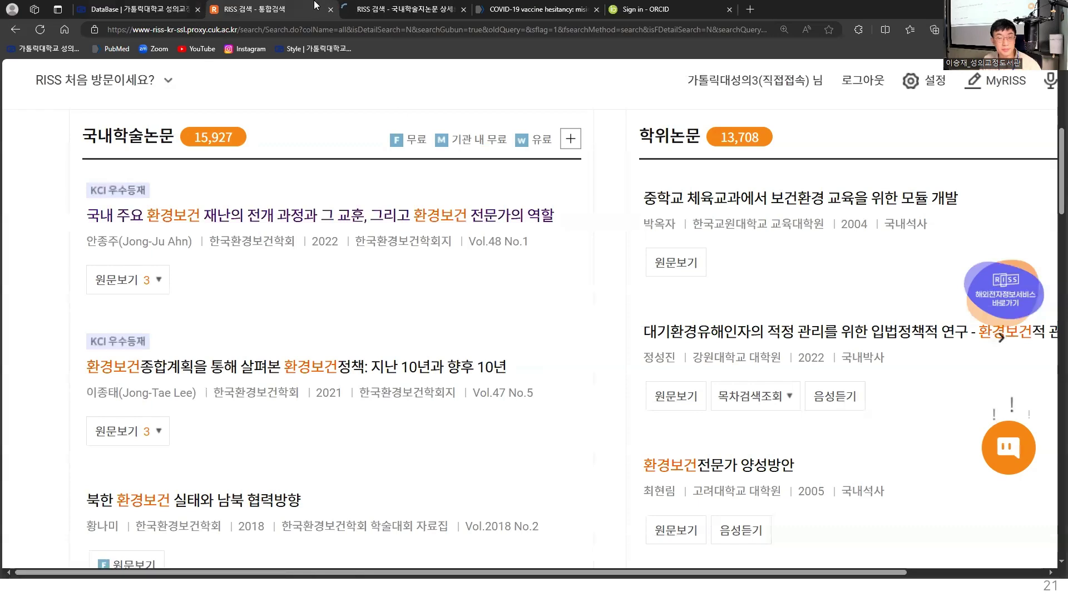
Step: Examine the opened article's RISS record, including its bibliographic details and full multilingual abstract
click(382, 8)
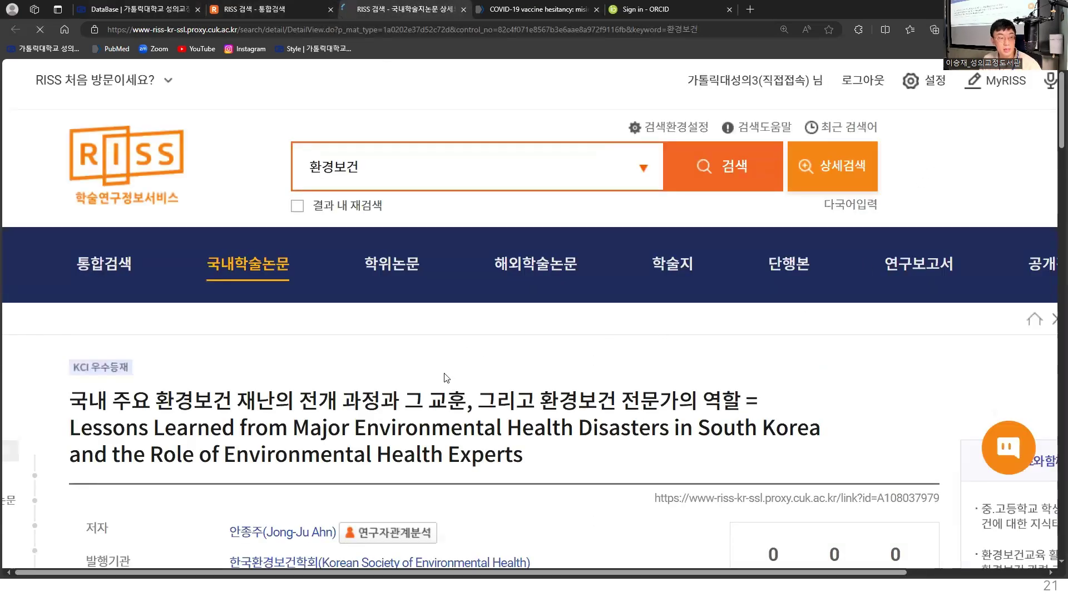
scroll(447, 378, down, 1)
scroll(447, 378, down, 1)
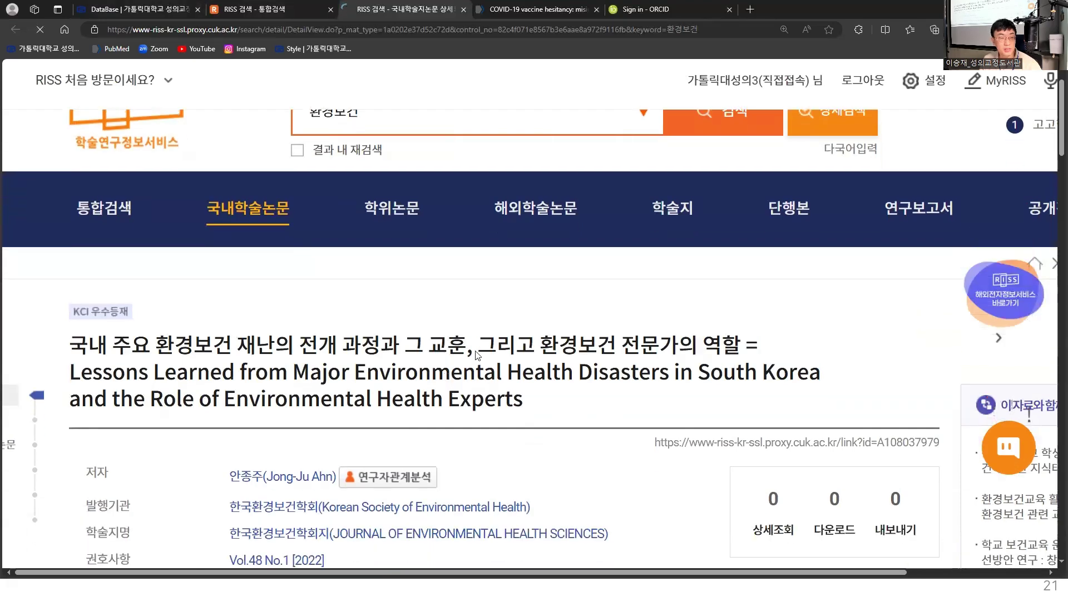
scroll(574, 334, down, 7)
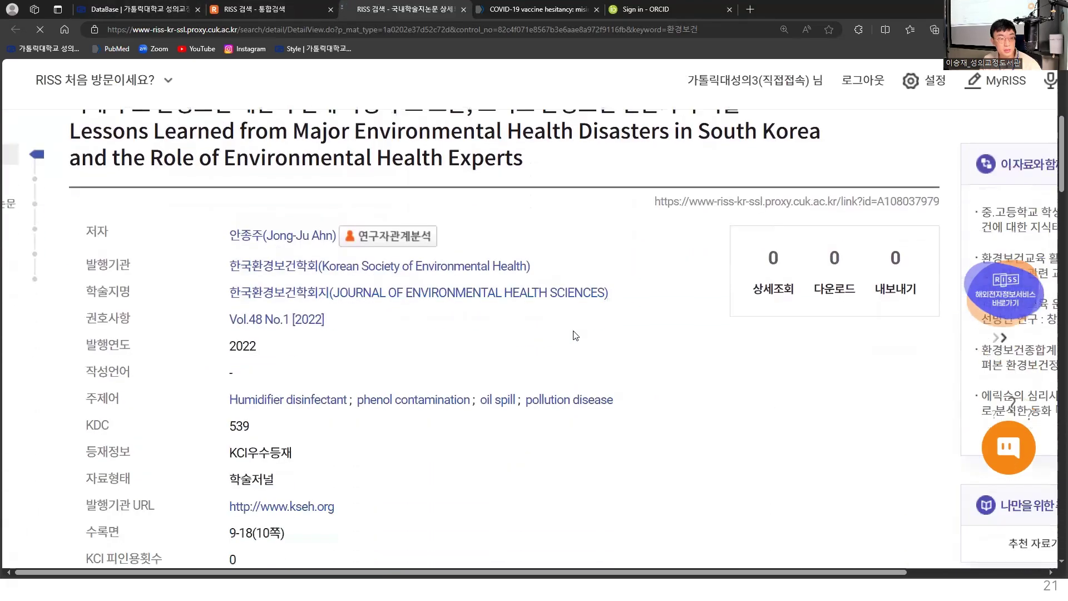
scroll(574, 333, down, 7)
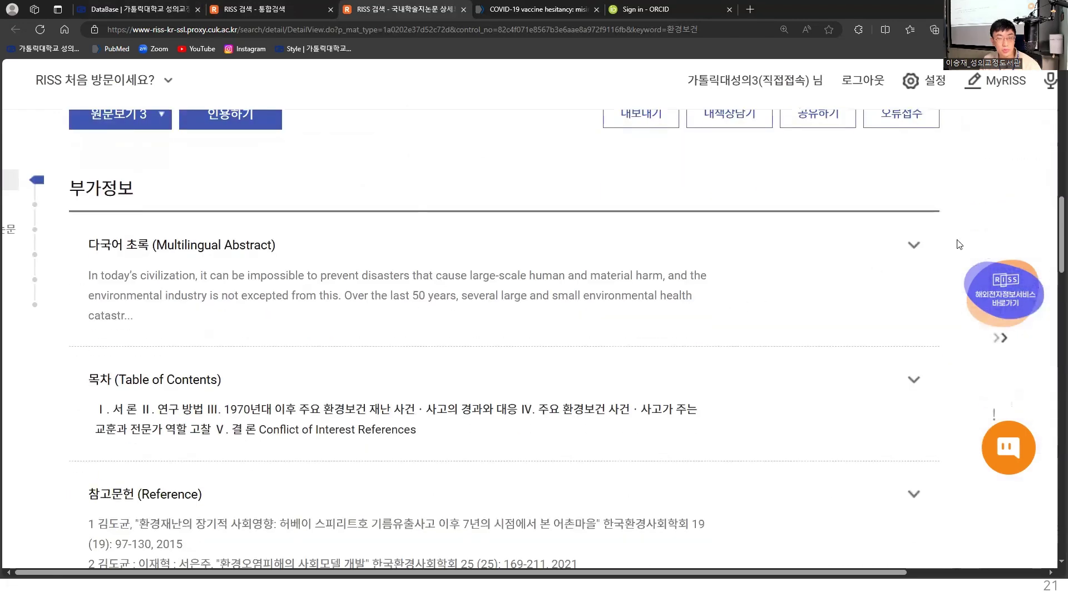
click(914, 244)
scroll(617, 318, down, 2)
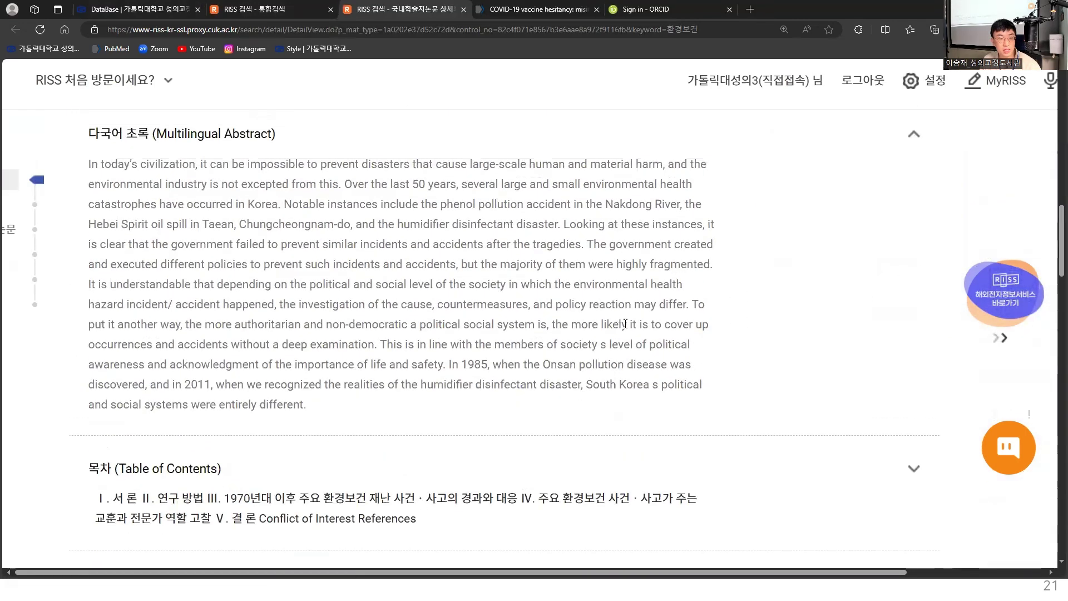
scroll(503, 366, up, 5)
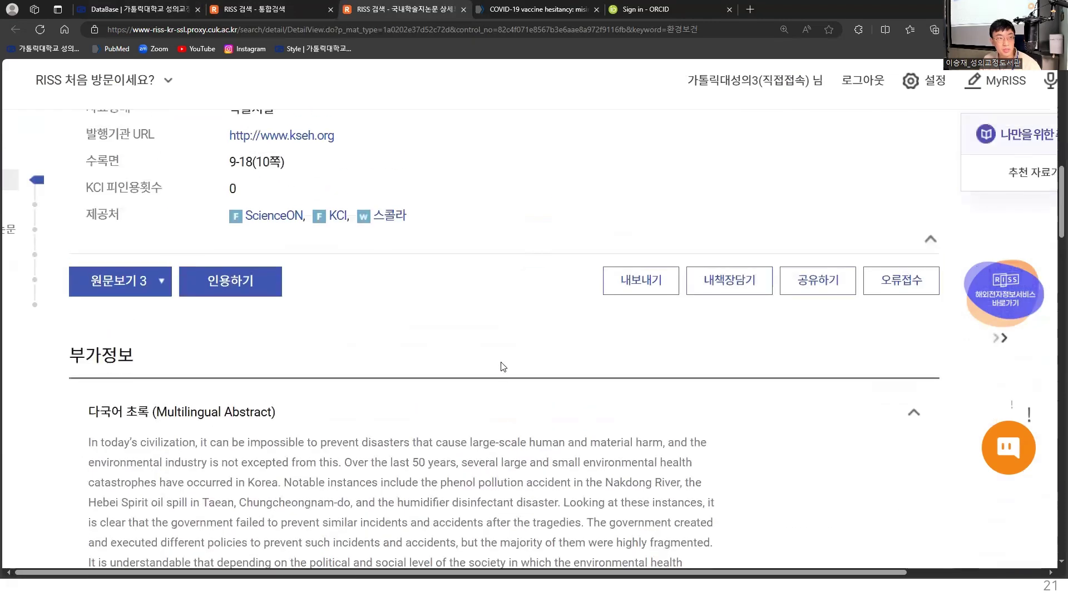
scroll(143, 285, up, 1)
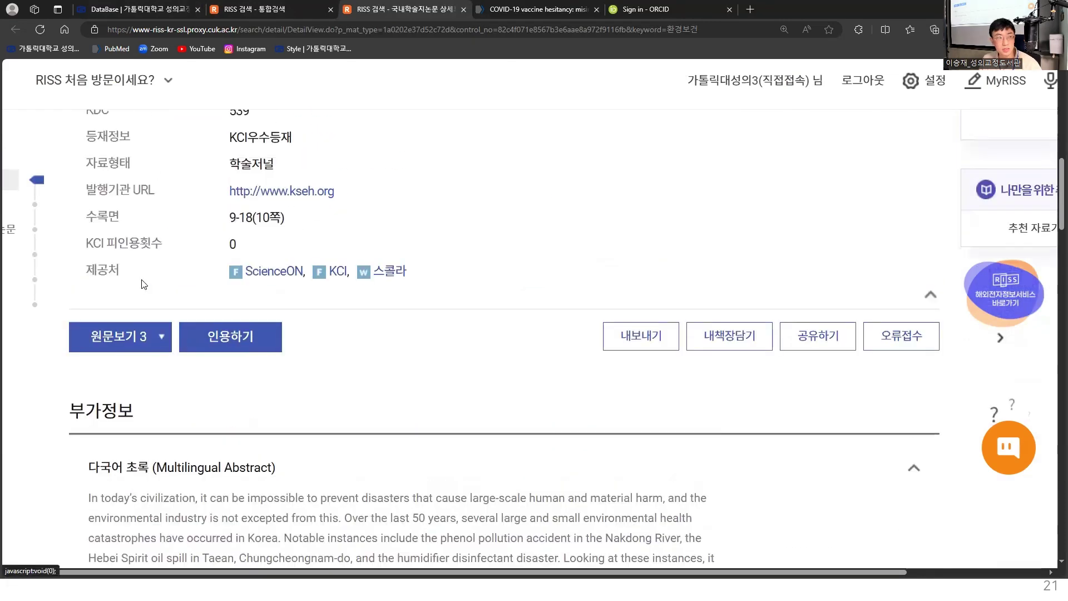
Step: List the article's 원문보기 full-text providers and review its bibliographic details and usage figures
click(147, 338)
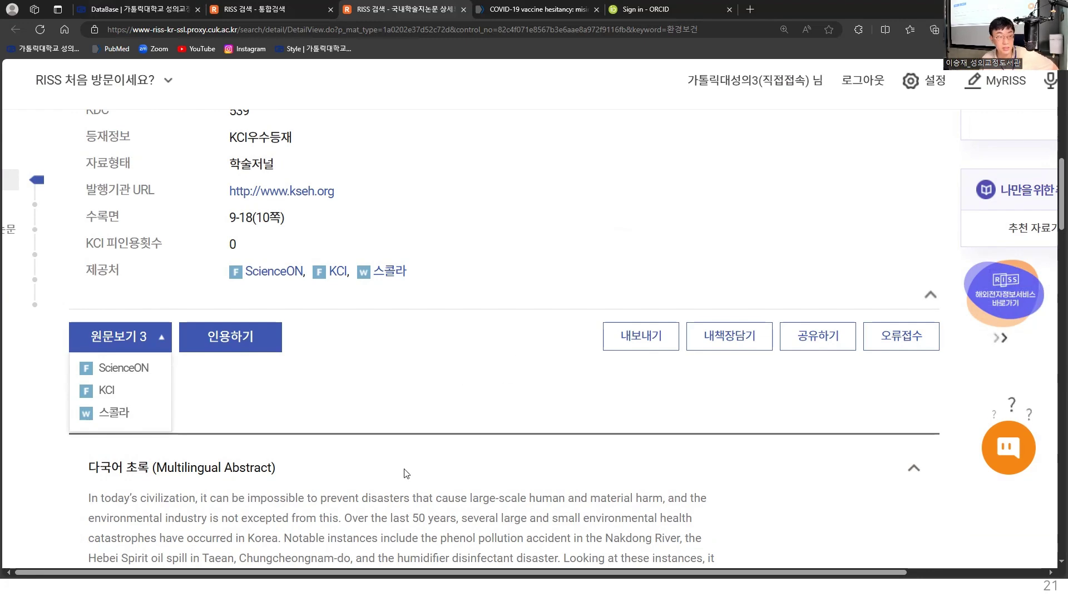
scroll(407, 474, up, 6)
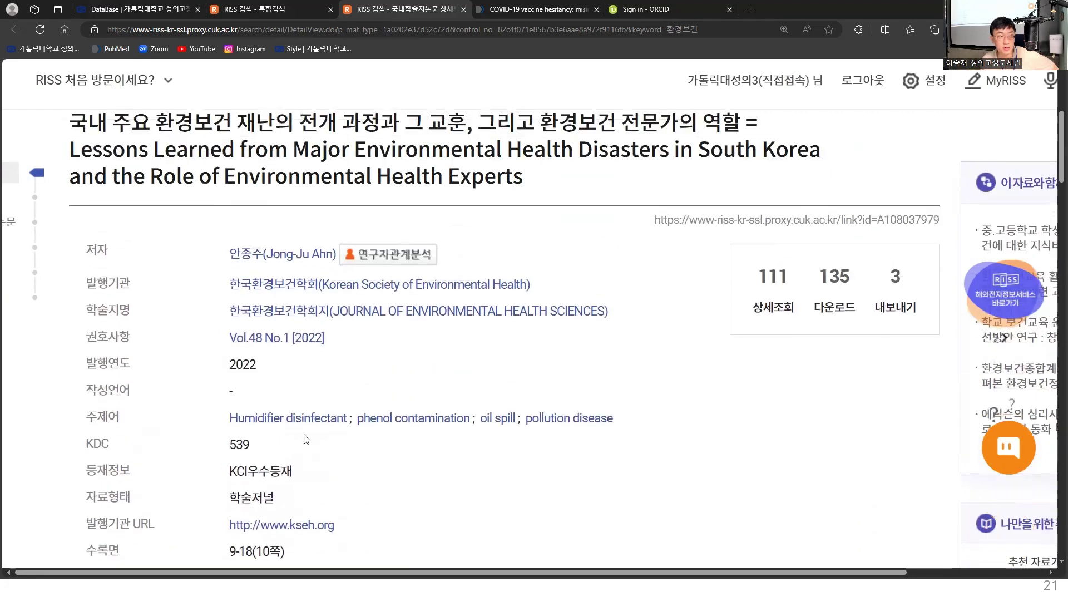
scroll(345, 455, up, 5)
scroll(612, 454, down, 2)
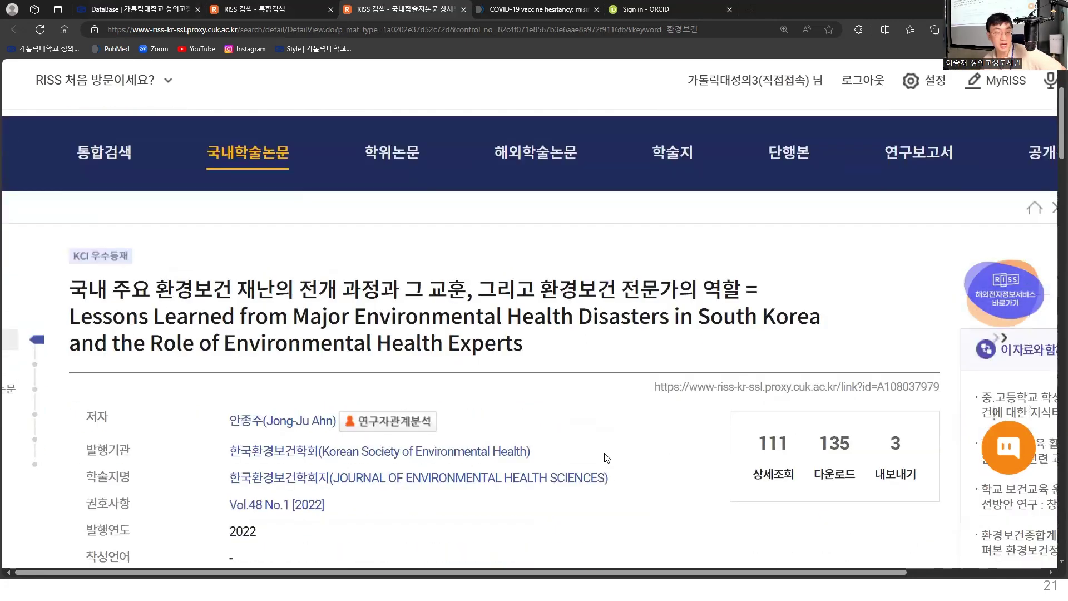
scroll(608, 475, down, 6)
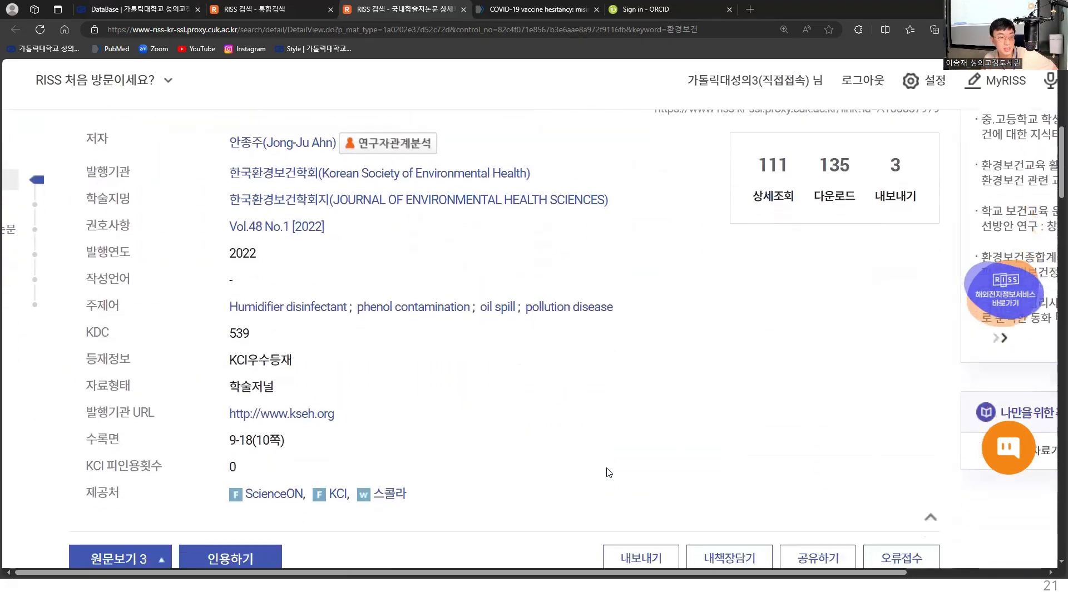
scroll(602, 384, down, 2)
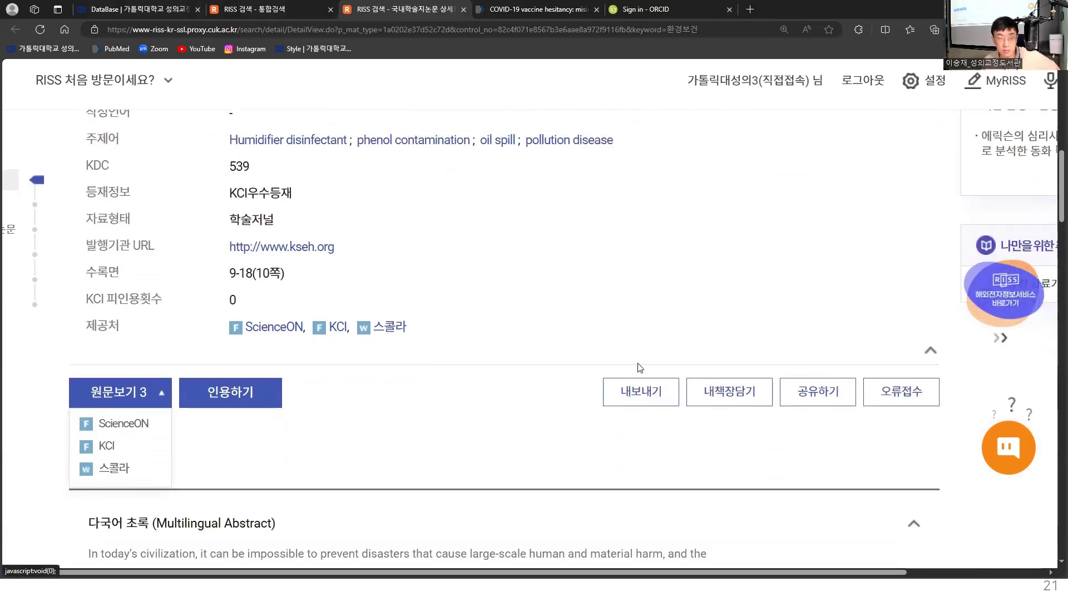
Step: Open the article's 서지정보 내보내기(Export) window and reposition and enlarge it so every export format is visible
click(652, 407)
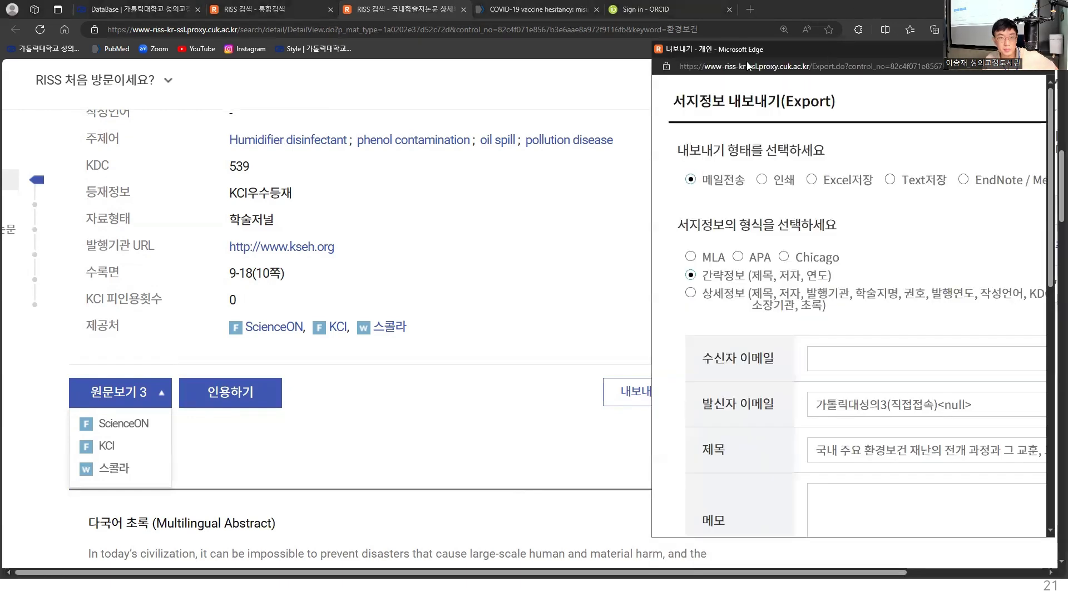
drag(747, 61, 117, 48)
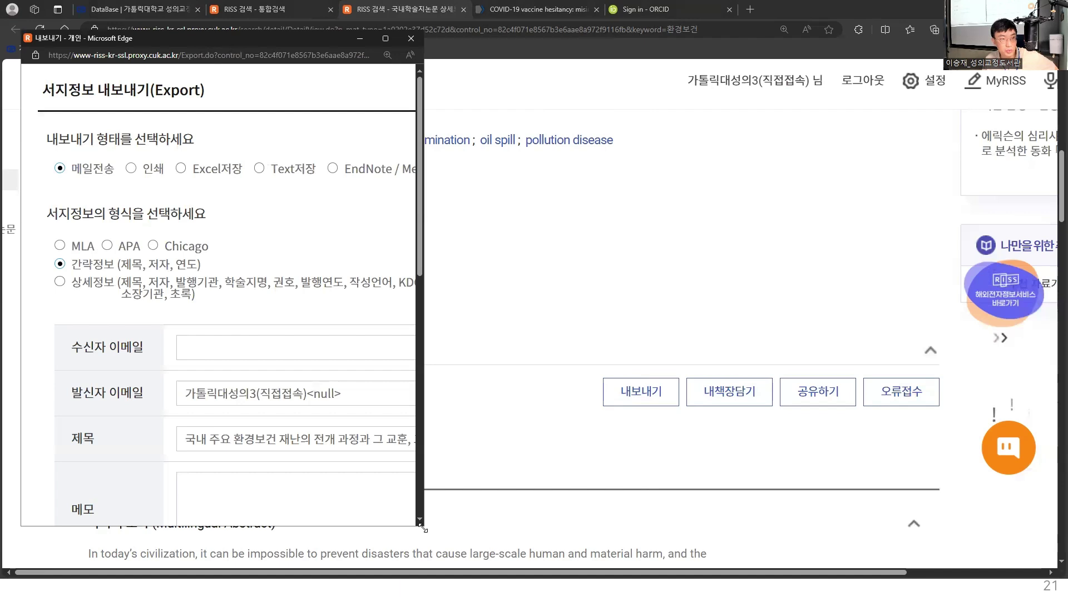
drag(422, 527, 588, 556)
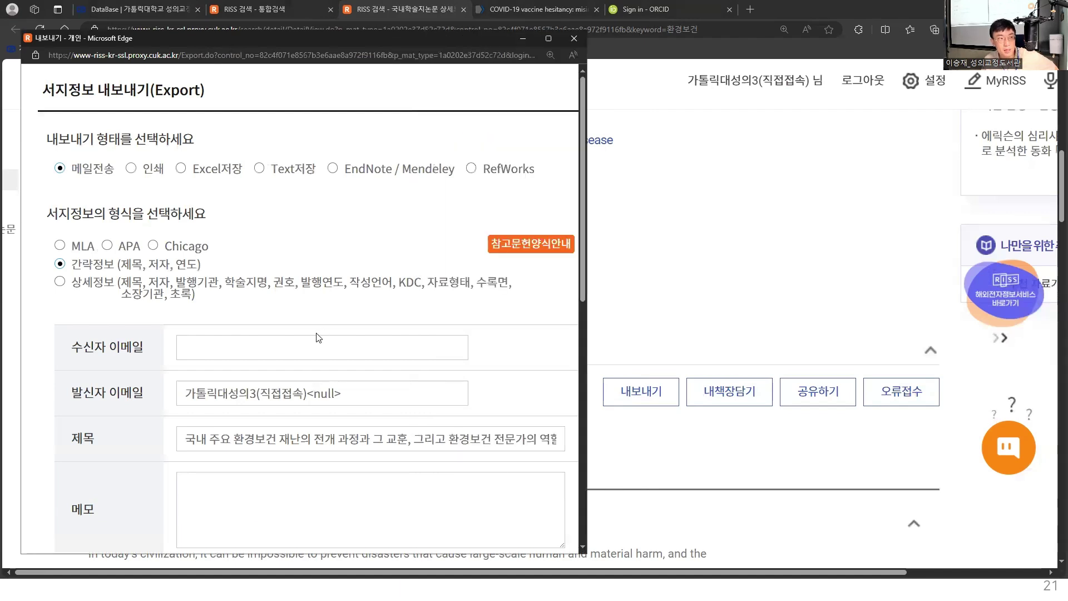
drag(48, 87, 207, 91)
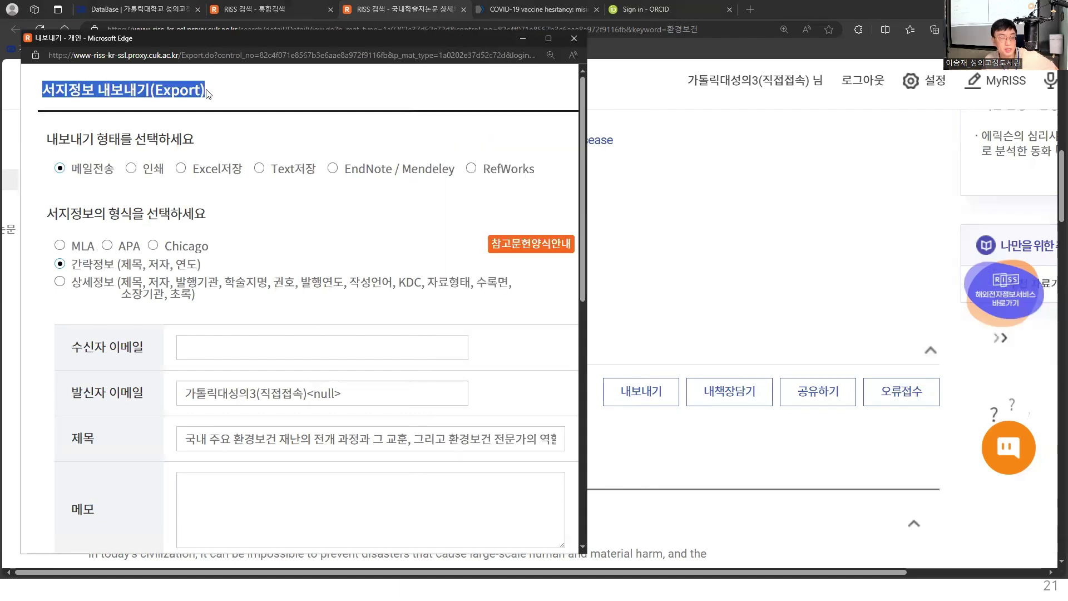
Step: Export the article in EndNote / Mendeley format with all bibliographic fields included
click(359, 175)
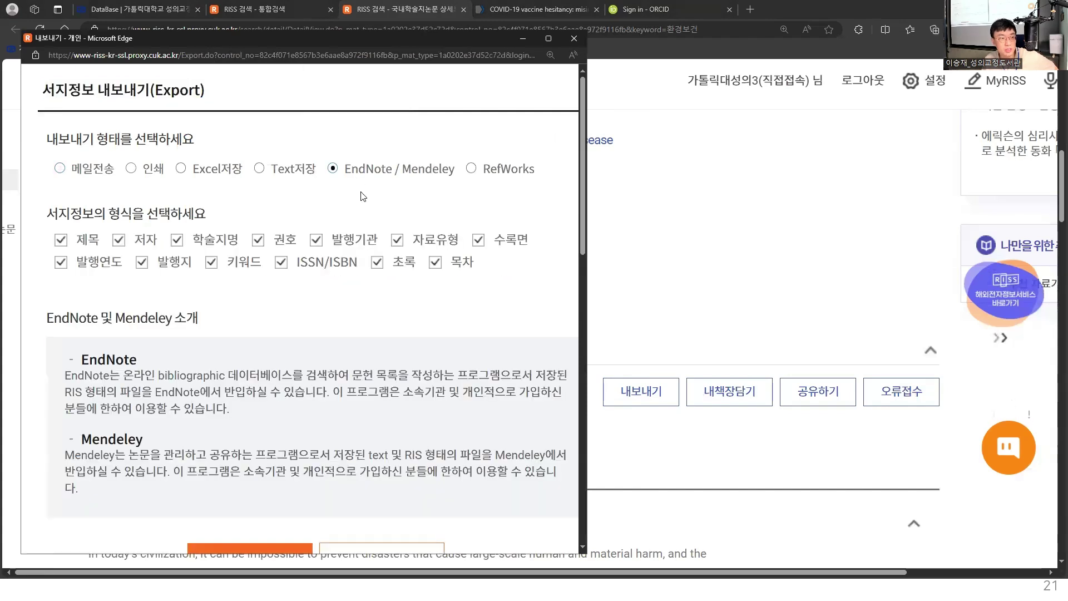
drag(48, 213, 170, 214)
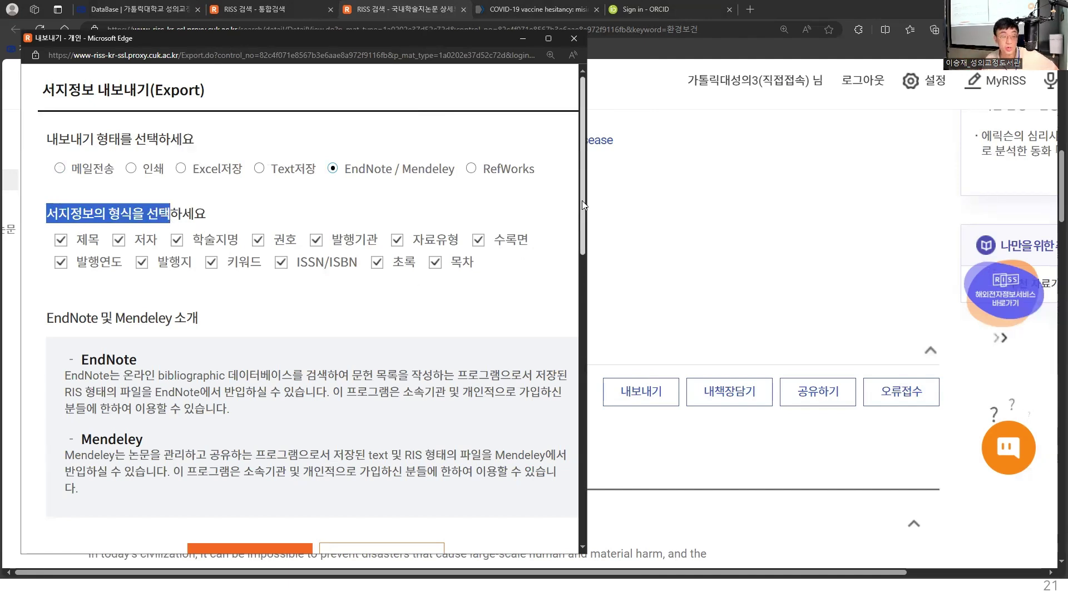
drag(582, 200, 588, 232)
scroll(286, 437, up, 1)
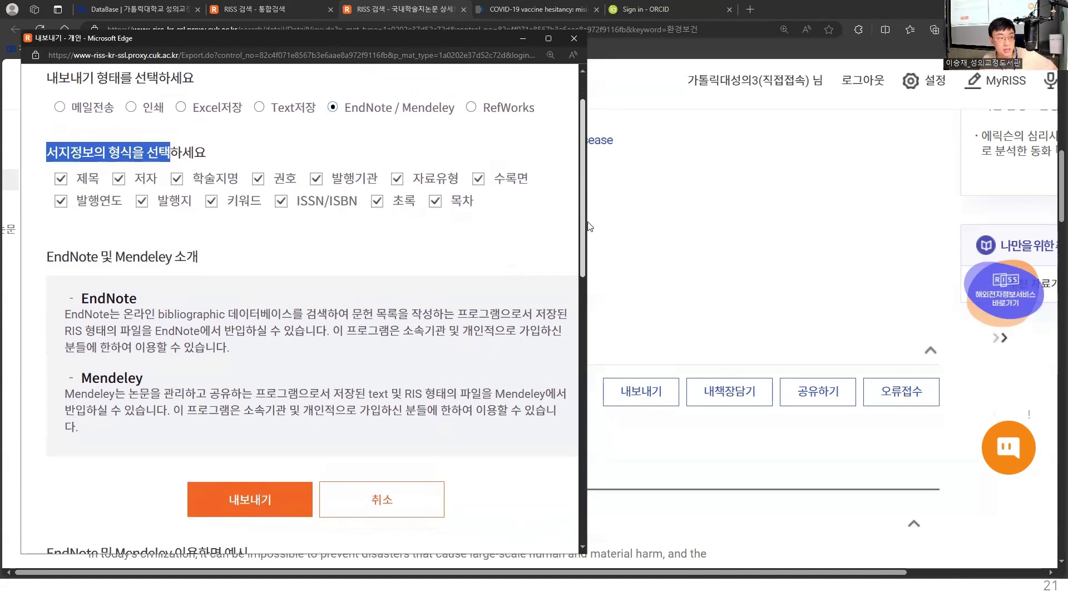
click(238, 504)
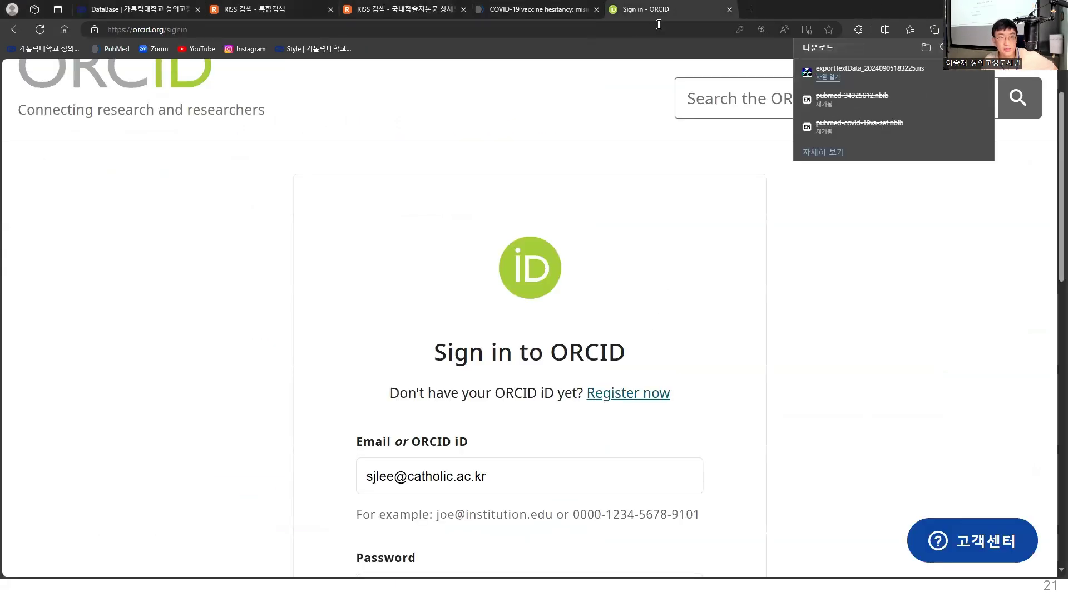
Step: Close the ORCID page and import the downloaded exportTextData_20240905183225.ris into EndNote
click(729, 10)
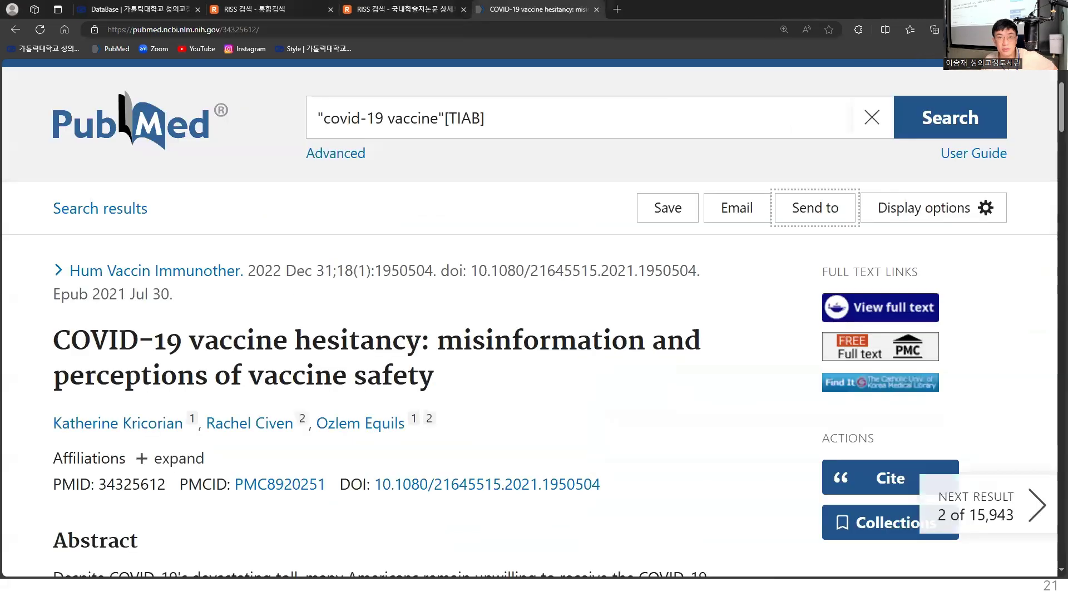
click(959, 29)
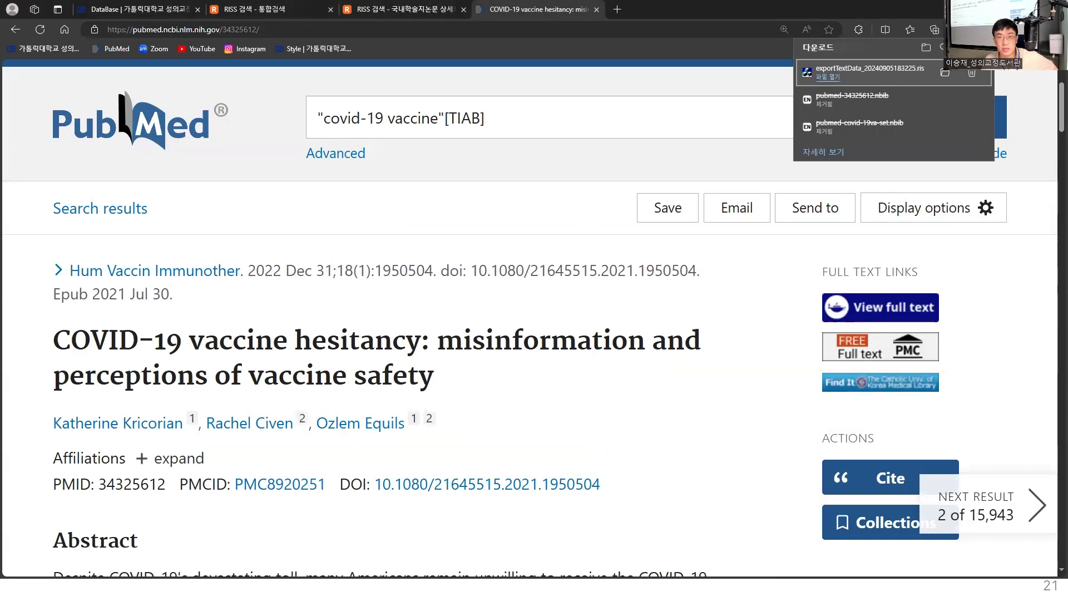
click(866, 70)
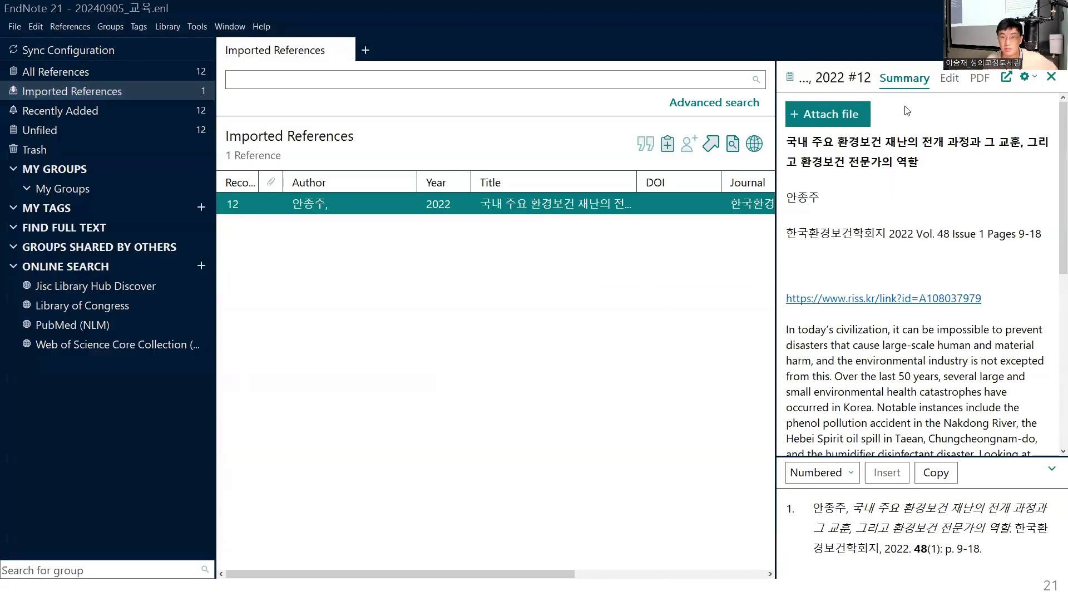
Step: Open the imported reference for editing and go through its fields down to the Abstract
click(947, 79)
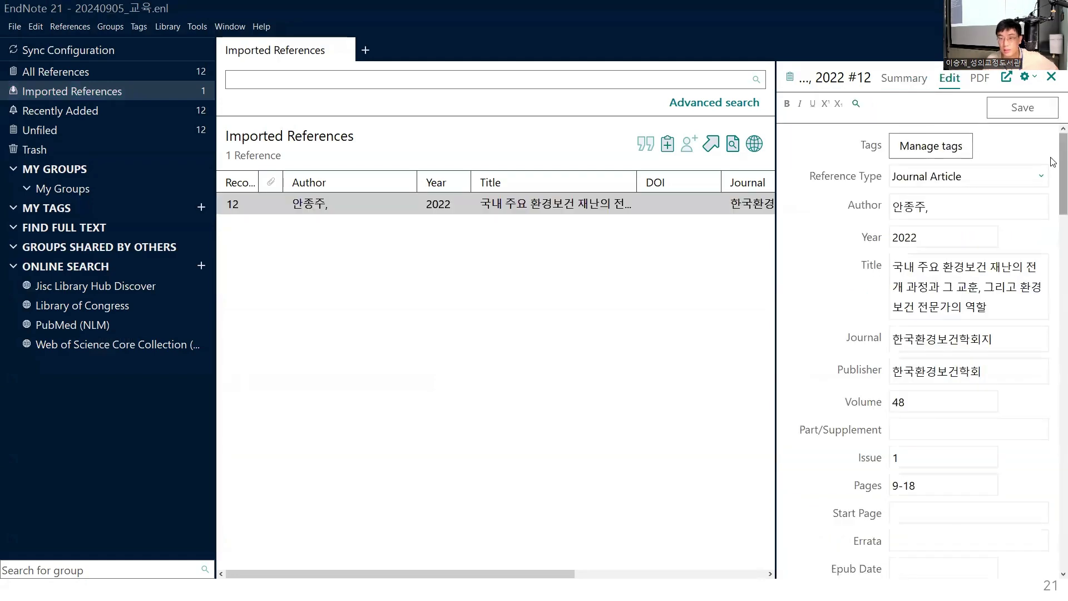
scroll(1046, 184, down, 3)
drag(1053, 193, 1054, 324)
click(965, 291)
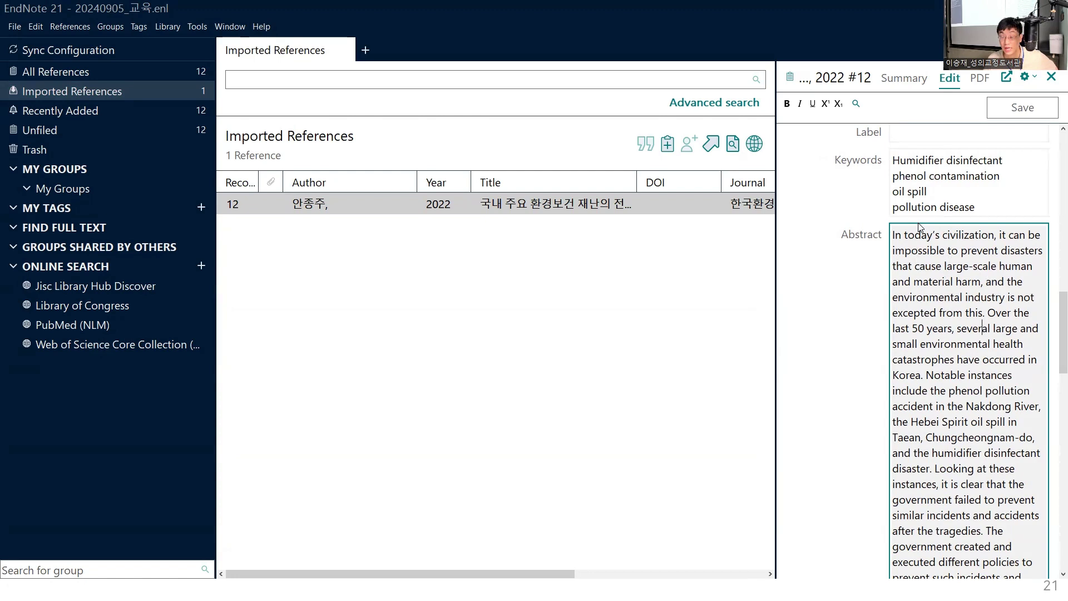
Step: Insert blank lines and the sample text "$%#^$%^@%&%$&%$&@$%&" above the abstract text
drag(987, 313, 894, 236)
click(972, 308)
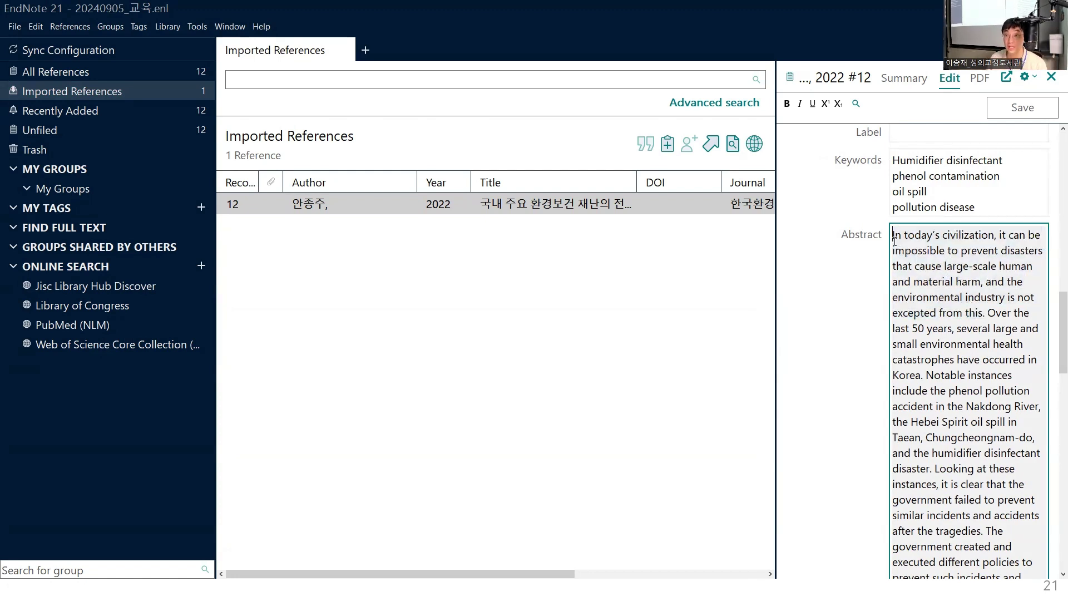
key(Return)
key(Return)
key(Return)
text($%#^$%^@%&%$&%$&@$%&)
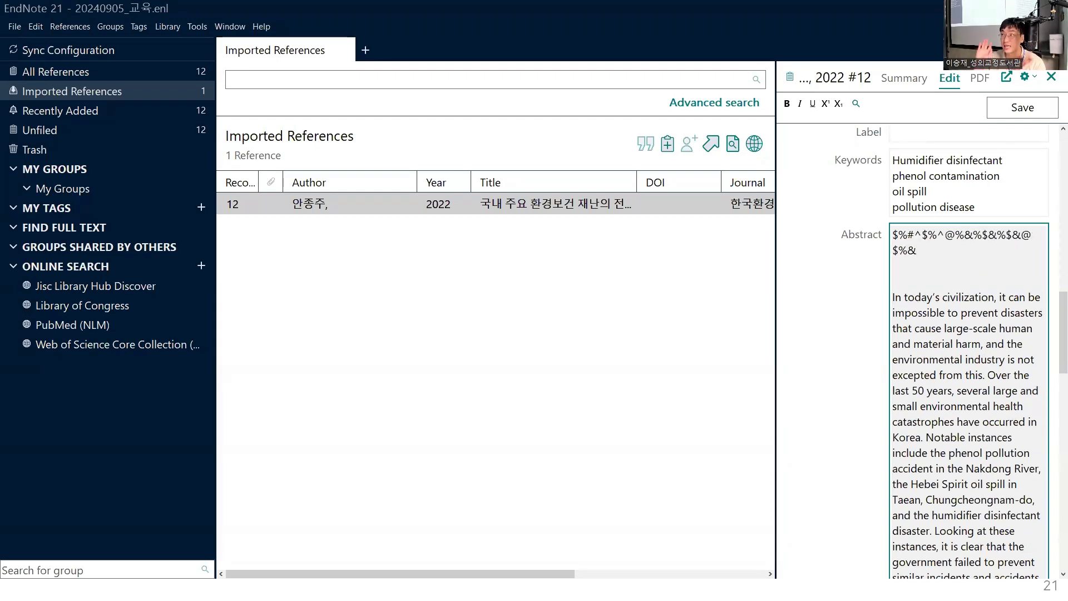
Step: Delete the sample symbols and the blank lines above the abstract text
drag(917, 251, 894, 239)
key(BackSpace)
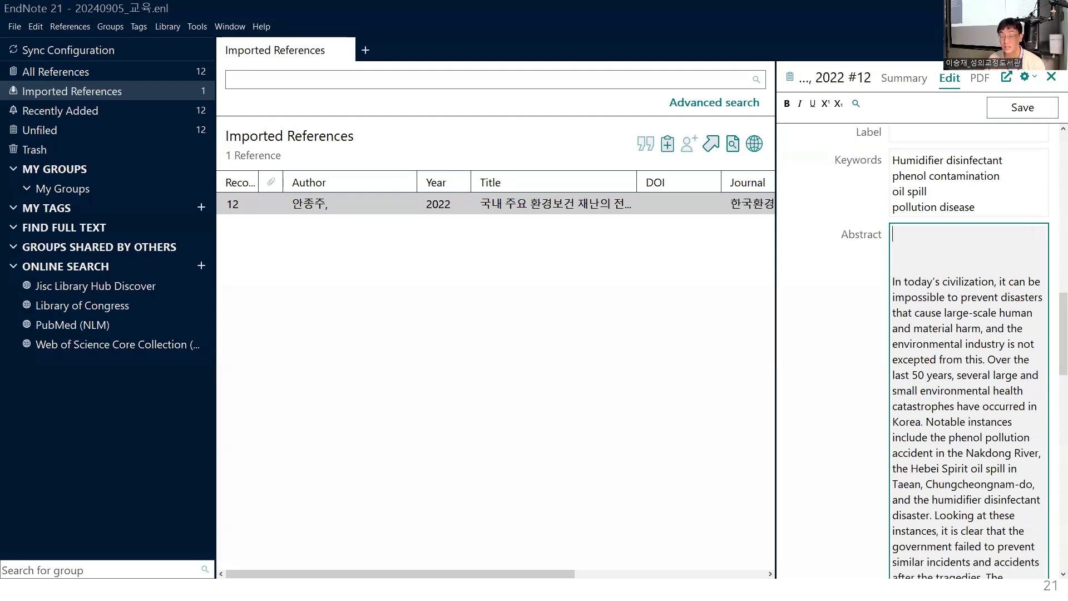
key(Delete)
key(Delete)
key(Delete)
key(Return)
key(Return)
key(Return)
key(Up)
key(Up)
key(Up)
key(Delete)
key(Delete)
key(Delete)
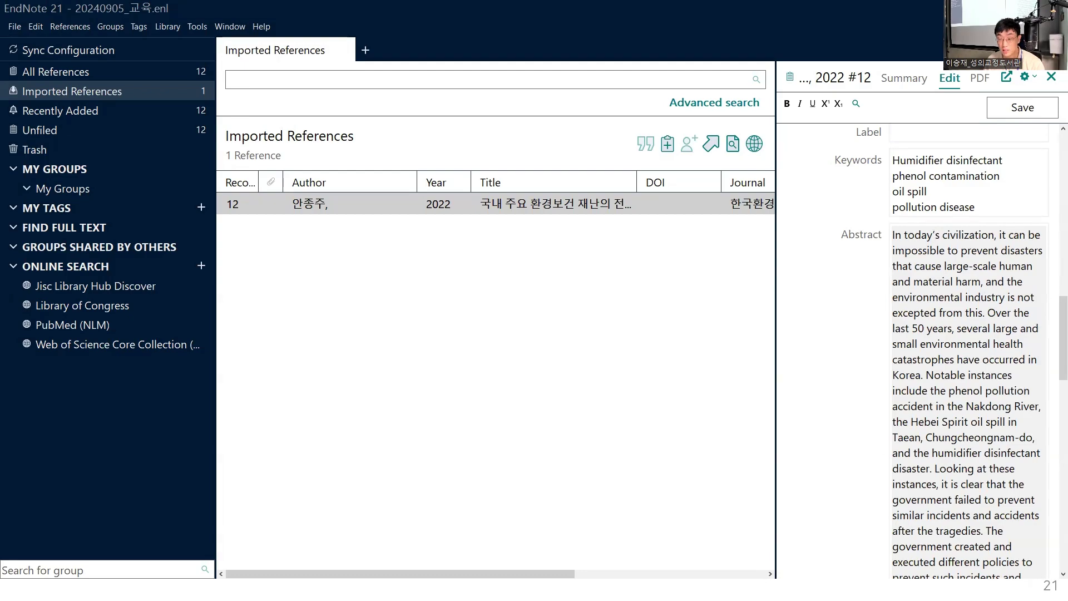
Step: Switch to the article's RISS record in the browser and copy the first three 참고문헌 (Reference) entries
key(alt+Tab)
click(411, 9)
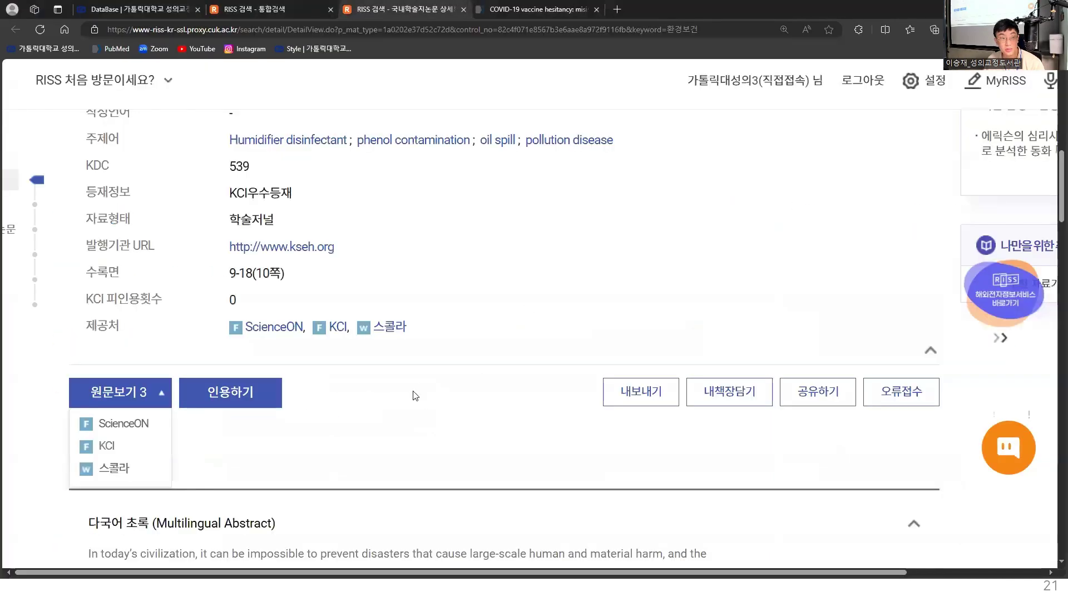
scroll(464, 350, down, 5)
scroll(334, 347, up, 1)
scroll(313, 345, down, 4)
drag(88, 446, 623, 506)
right_click(536, 483)
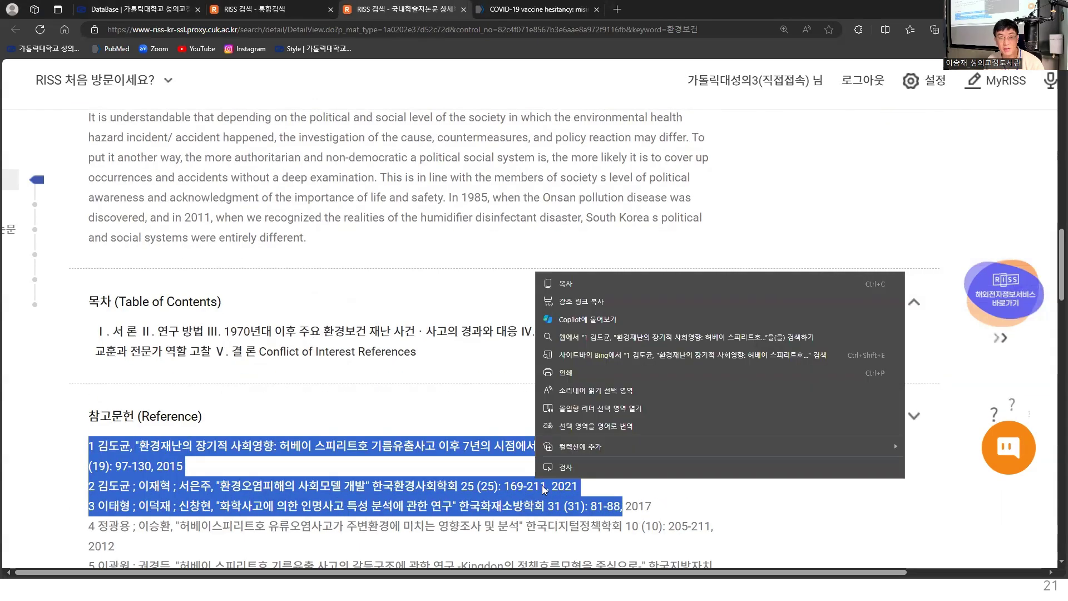
click(599, 281)
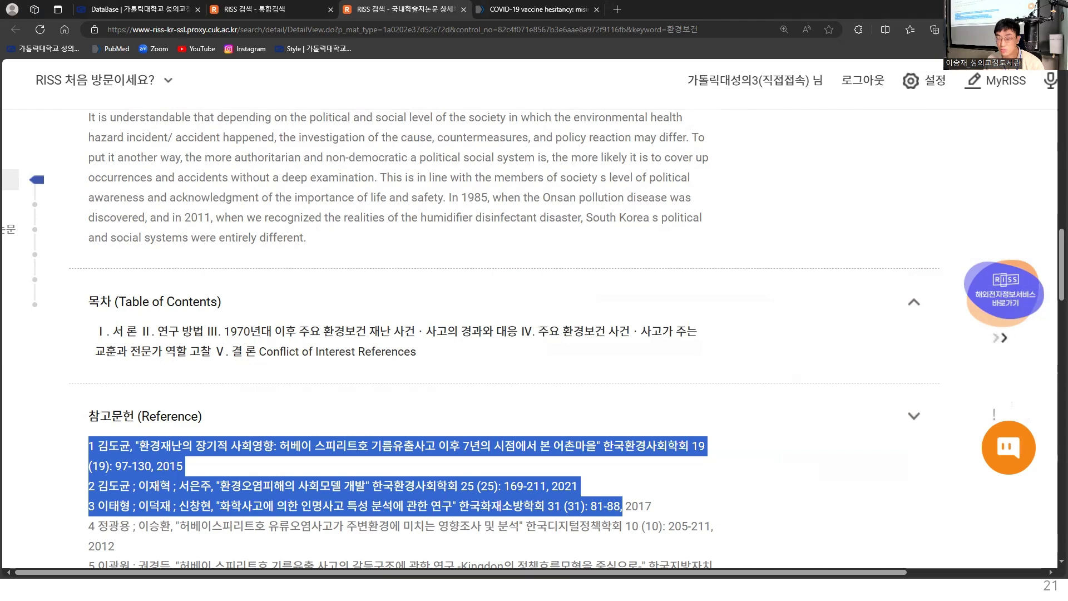
Step: Switch to EndNote and paste the copied reference entries at the start of the Abstract field
key(alt+Tab)
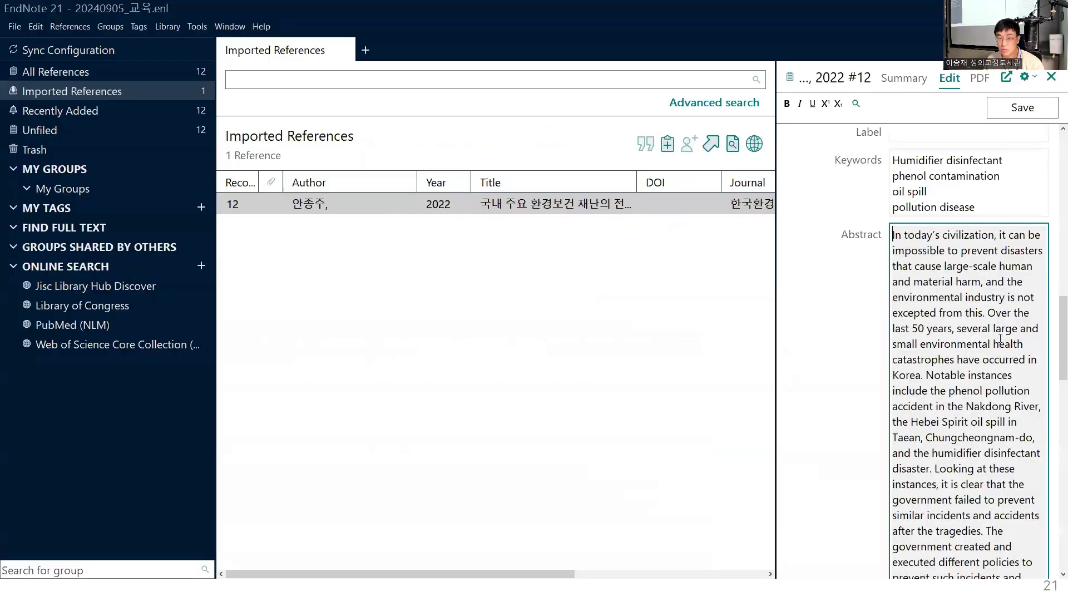
right_click(894, 235)
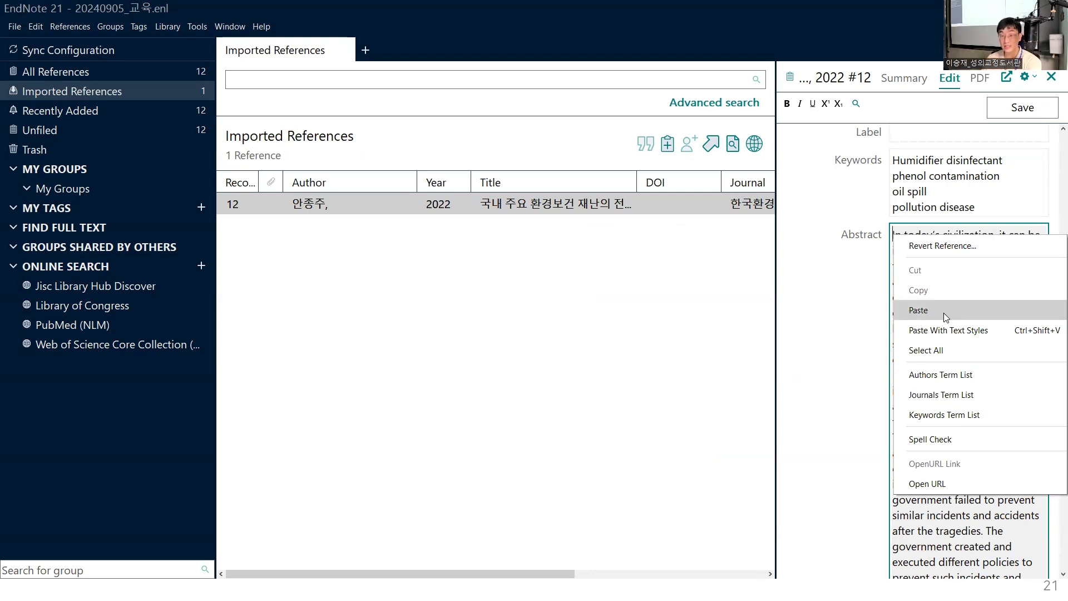
click(944, 313)
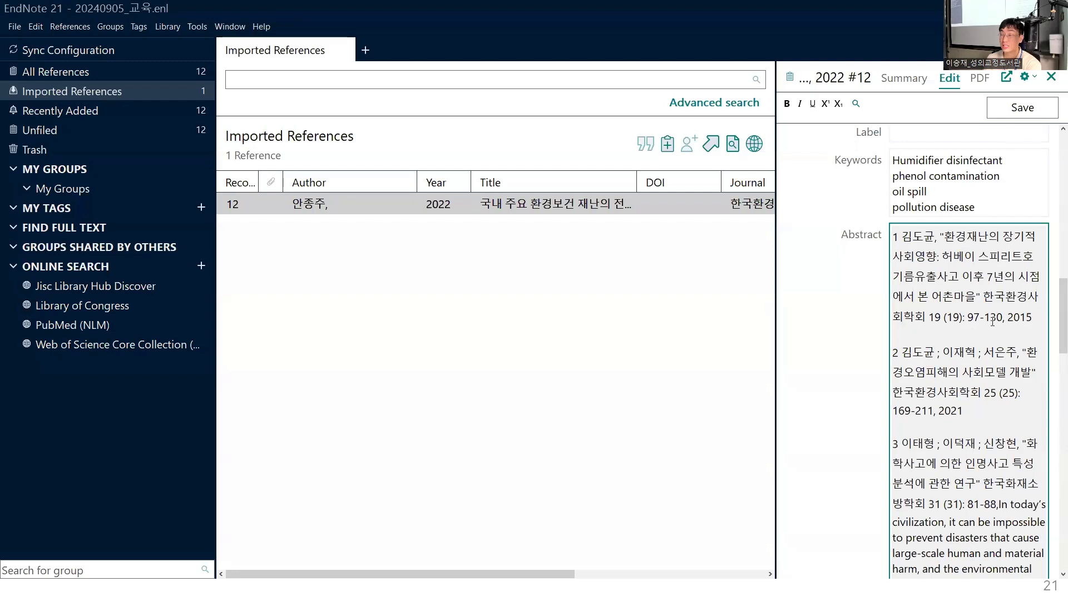
Step: Delete the pasted reference entries from the start of the Abstract field and save the record
scroll(993, 333, down, 1)
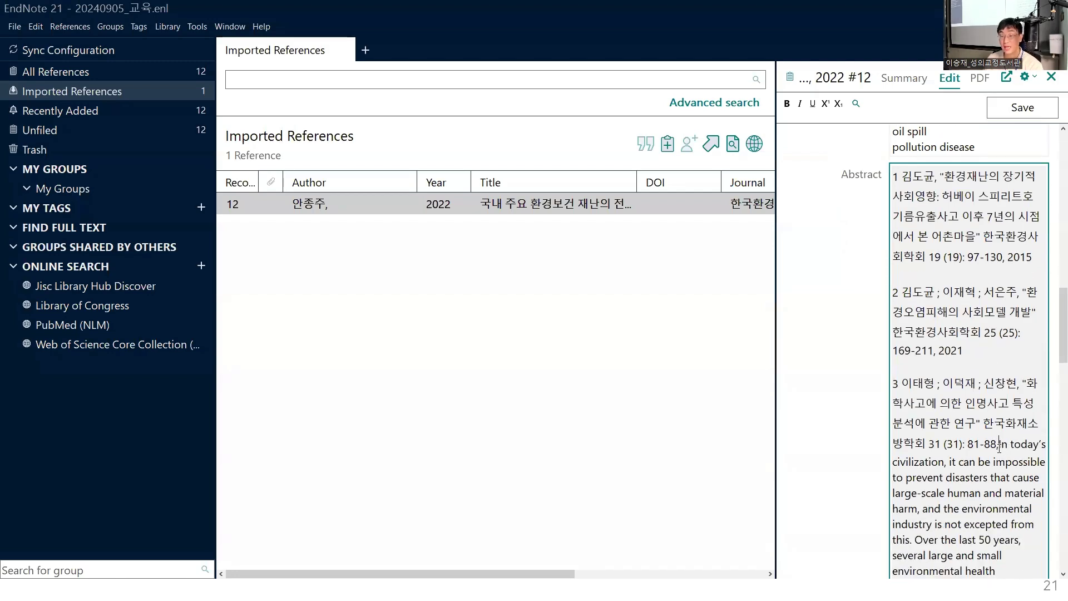
drag(999, 444, 893, 176)
key(BackSpace)
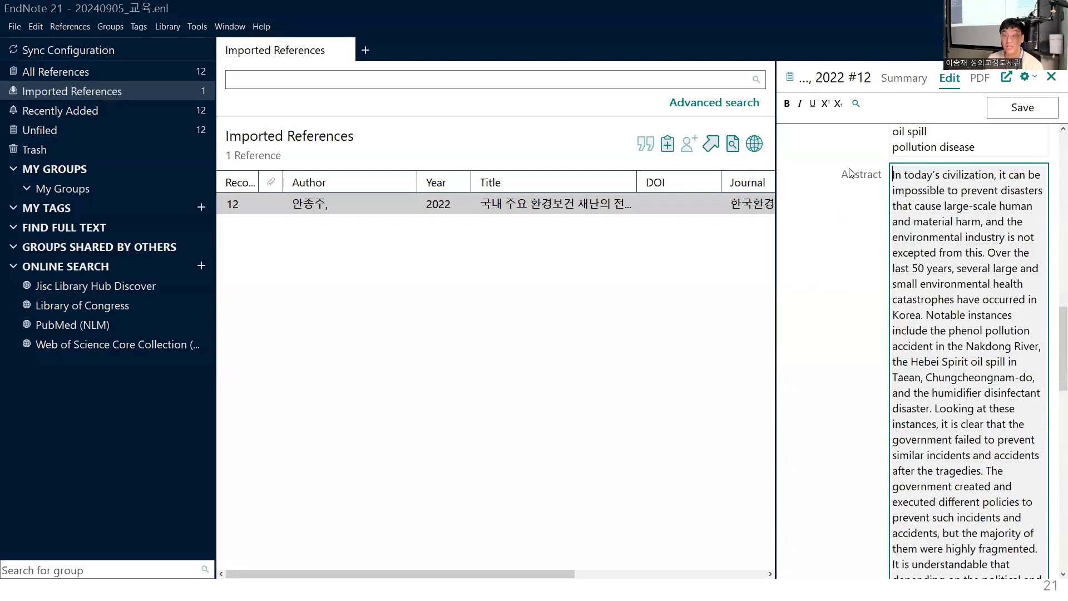
scroll(934, 286, up, 10)
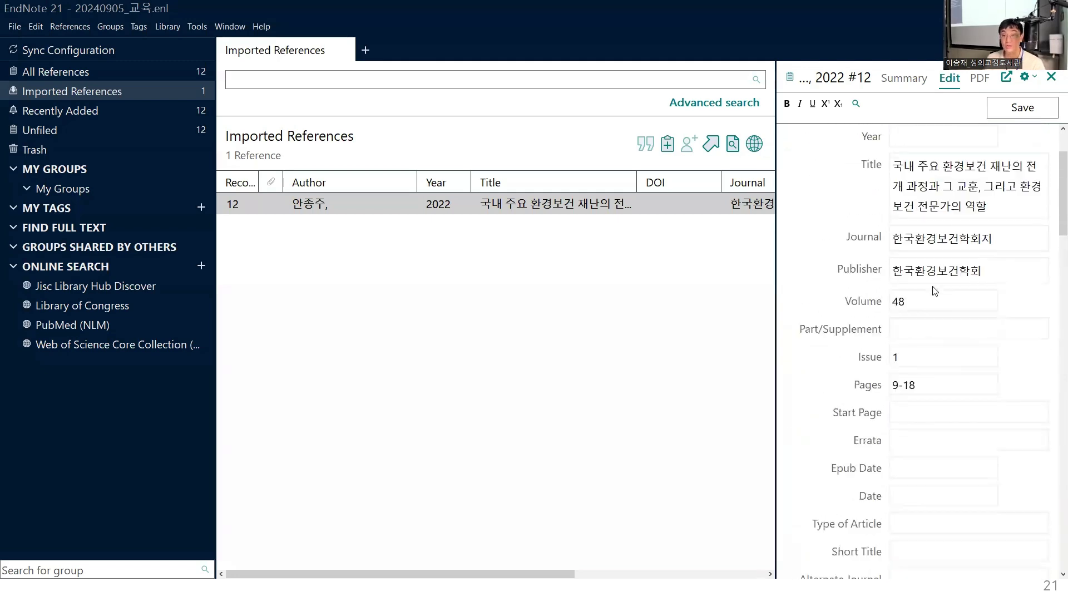
click(949, 305)
click(1004, 108)
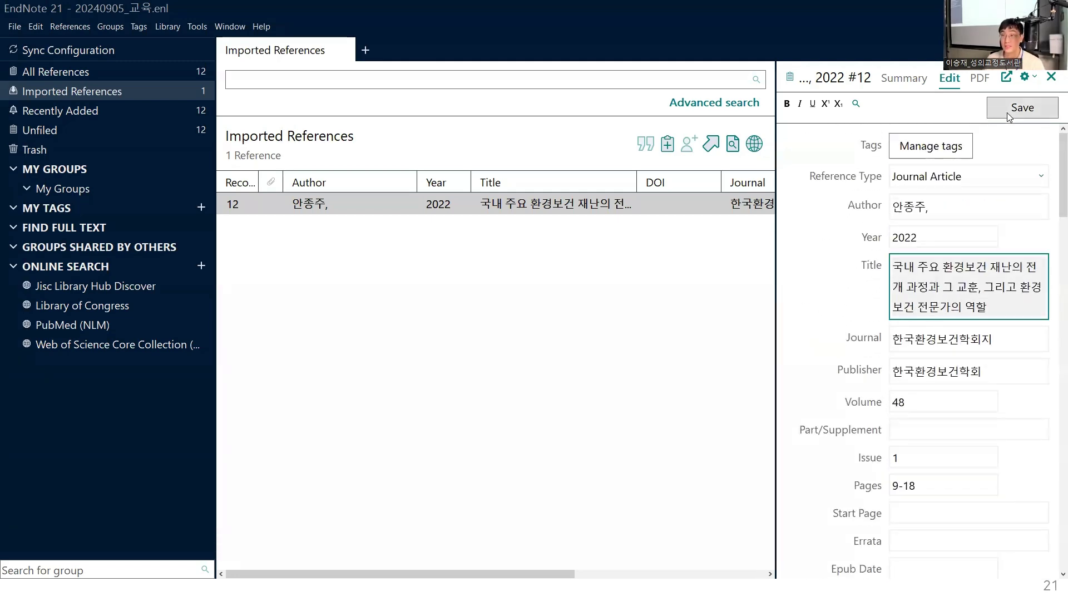
Step: Open the record's summary and review its title, citation details, link and abstract
click(904, 81)
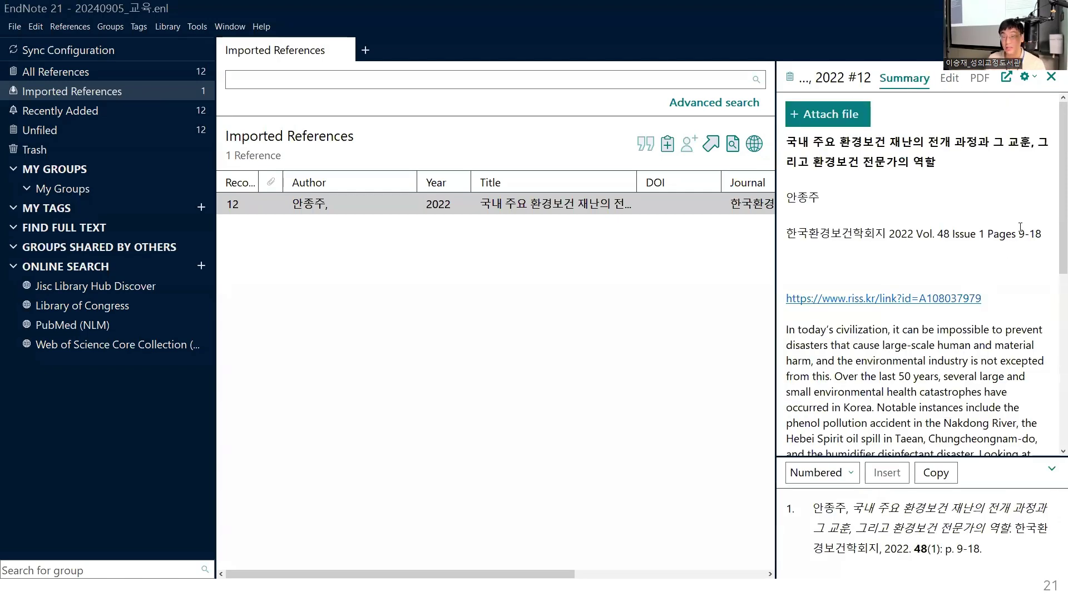
scroll(1053, 238, down, 3)
scroll(1054, 238, up, 3)
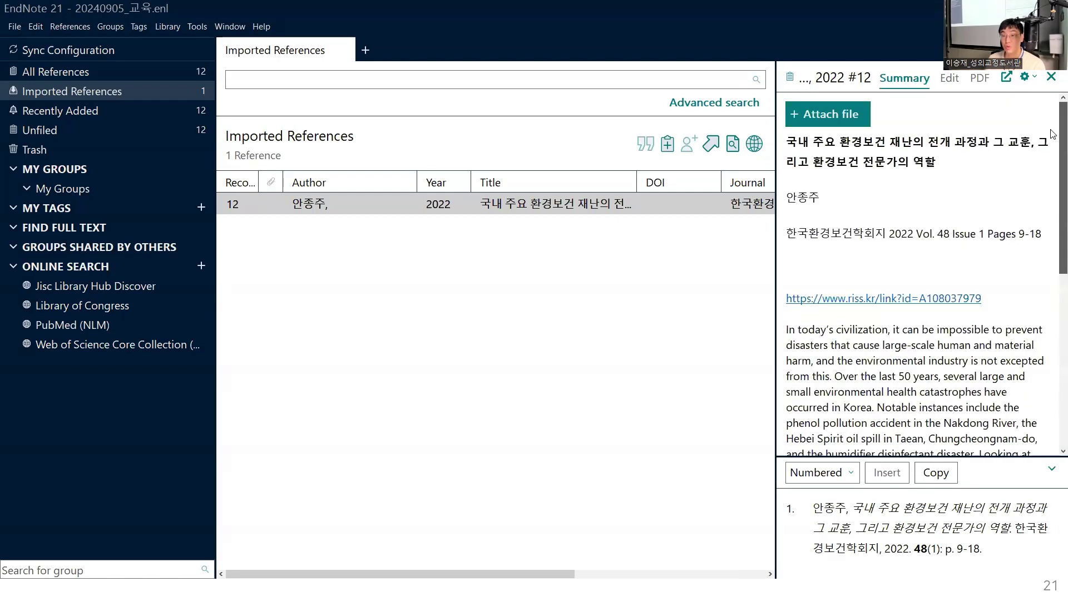
scroll(1053, 134, down, 5)
scroll(1054, 134, up, 5)
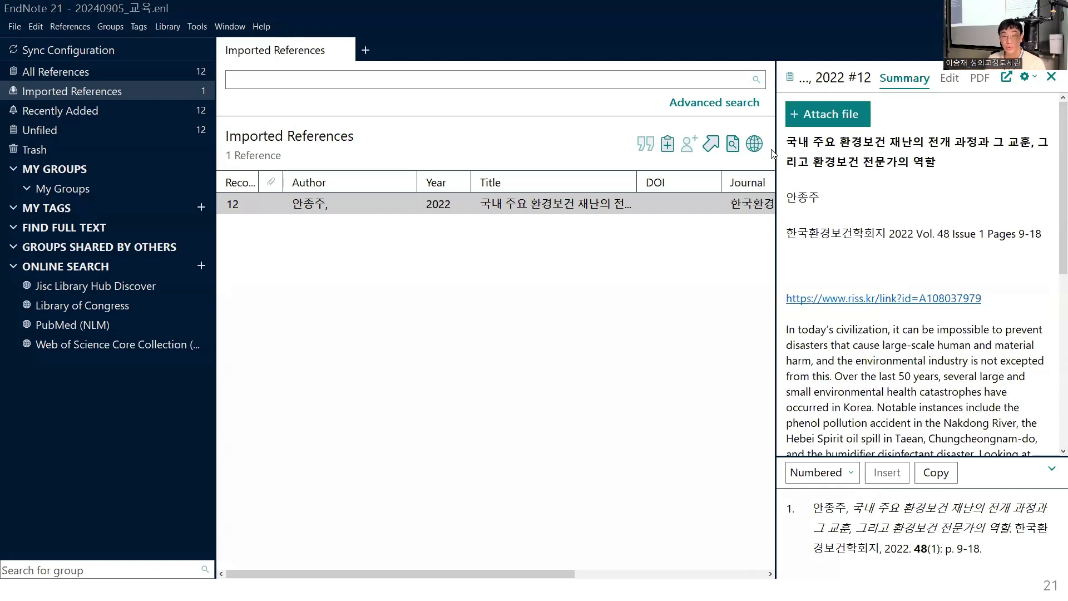
Step: Switch to the browser to view the top of the RISS article record, and advance the presentation to the DBpia export slide
click(994, 8)
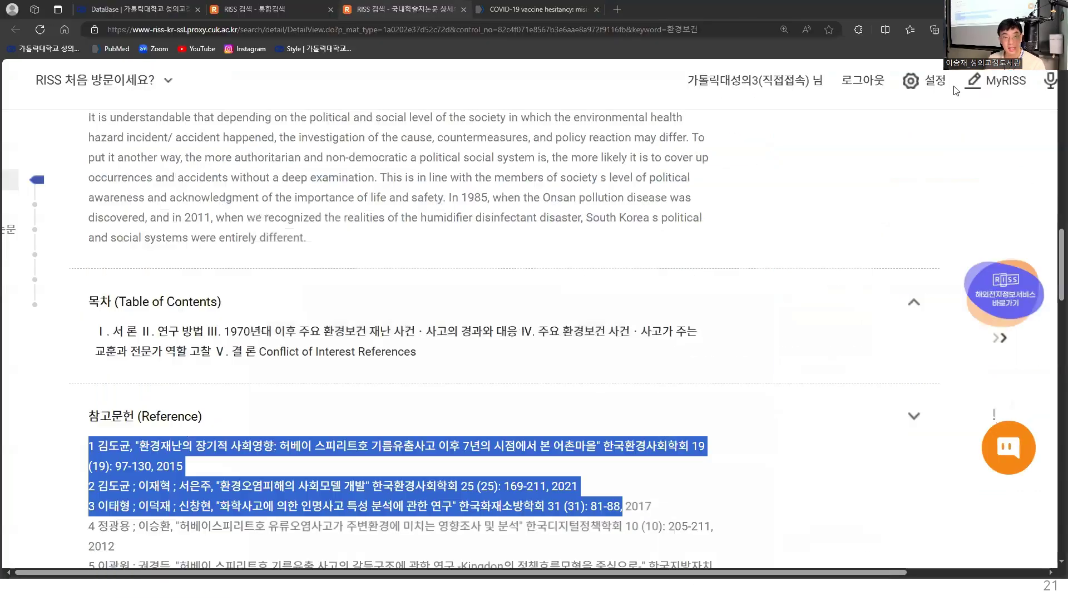
scroll(775, 346, up, 14)
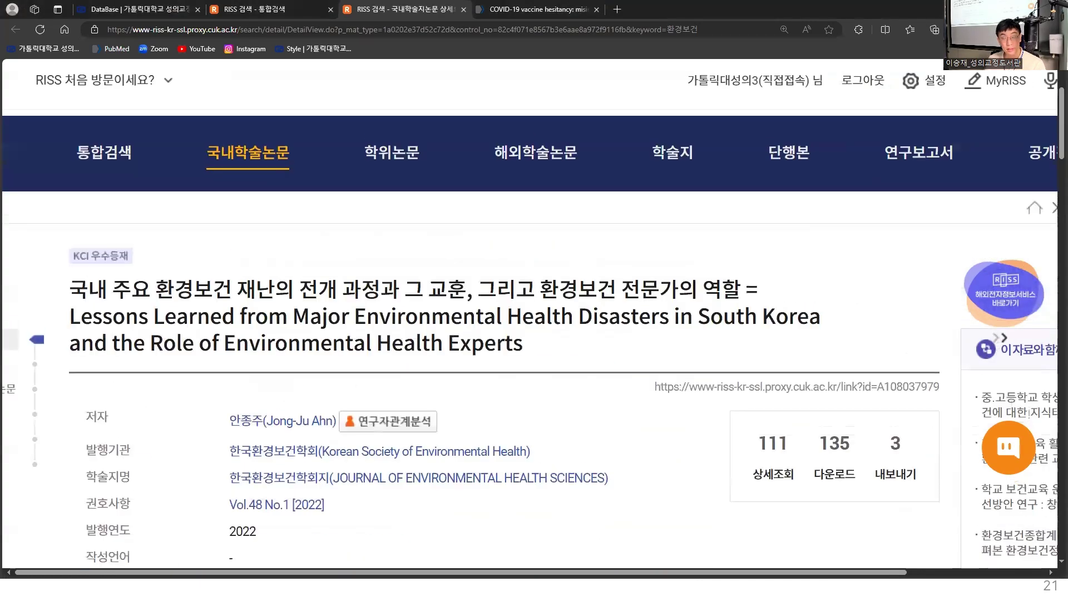
key(alt+Tab)
key(Right)
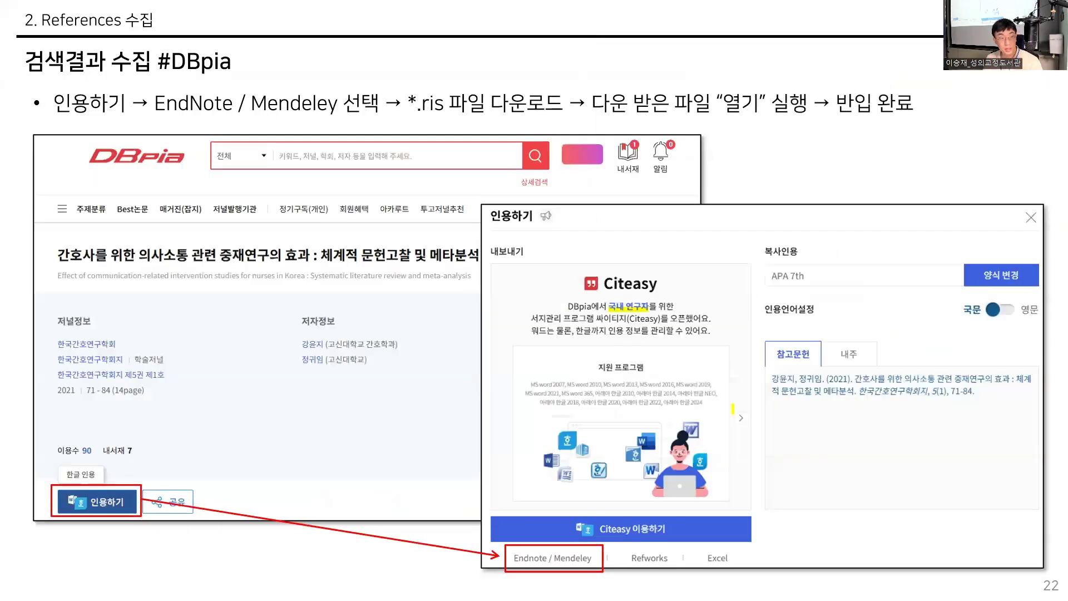
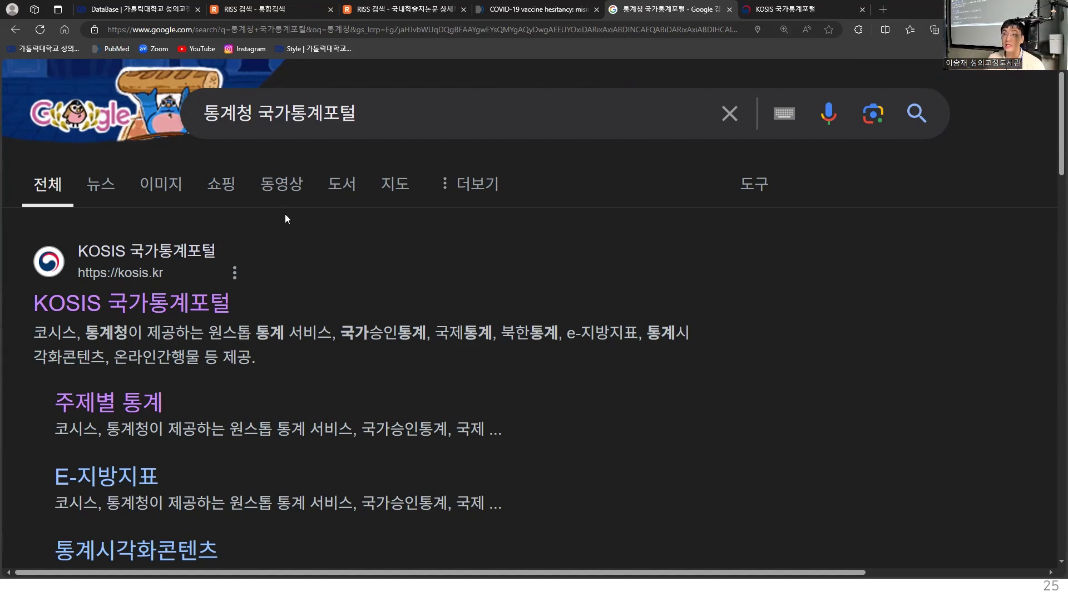
Step: Look through the library site's DataBase list in the browser for the Statista entry and examine its description
click(824, 9)
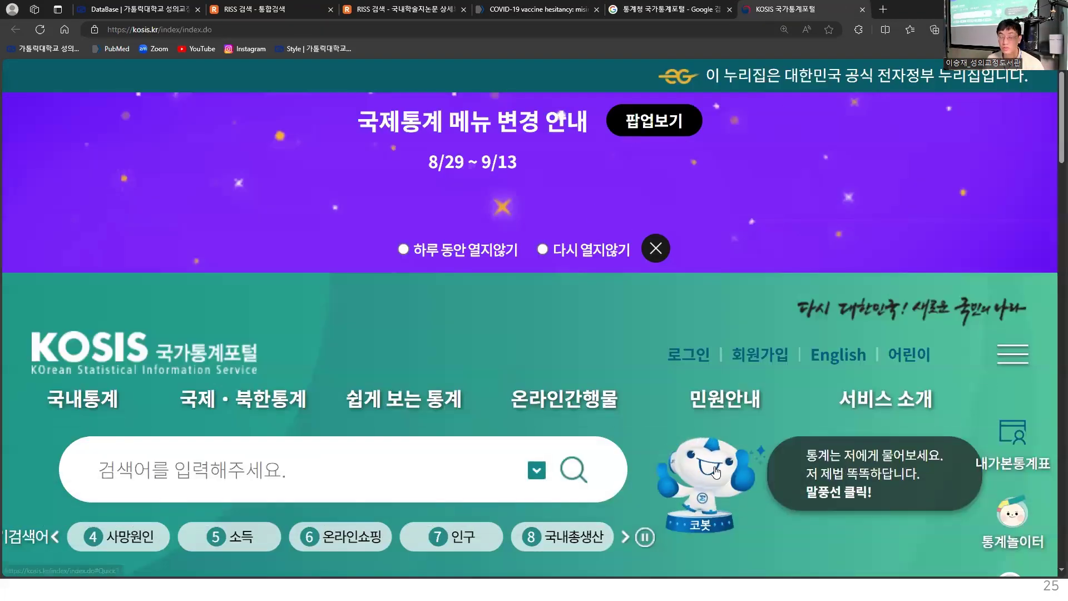
click(127, 8)
scroll(418, 322, down, 15)
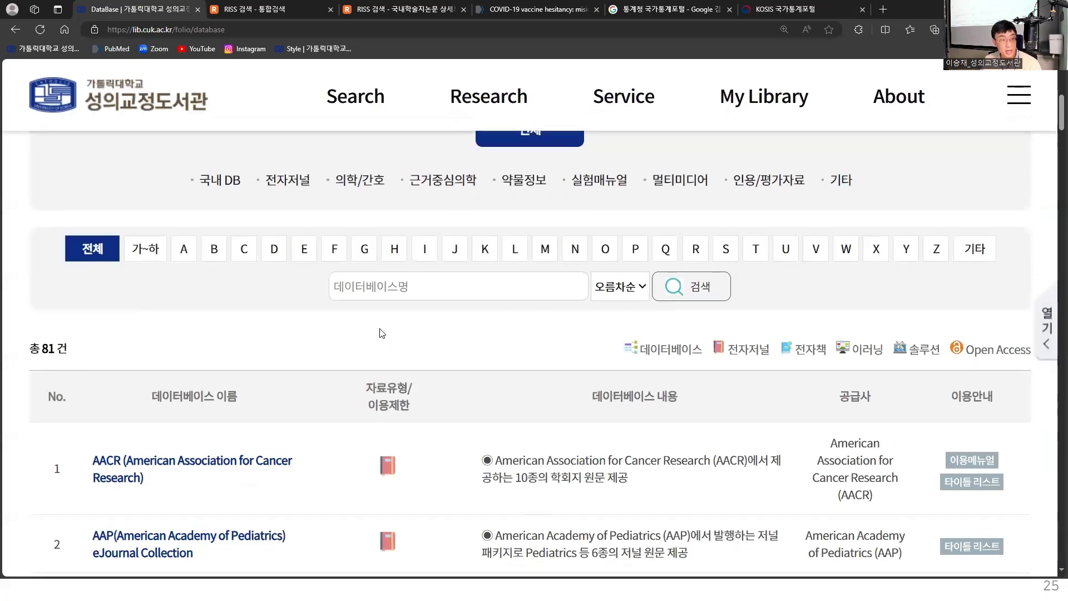
scroll(380, 327, down, 20)
scroll(381, 327, up, 5)
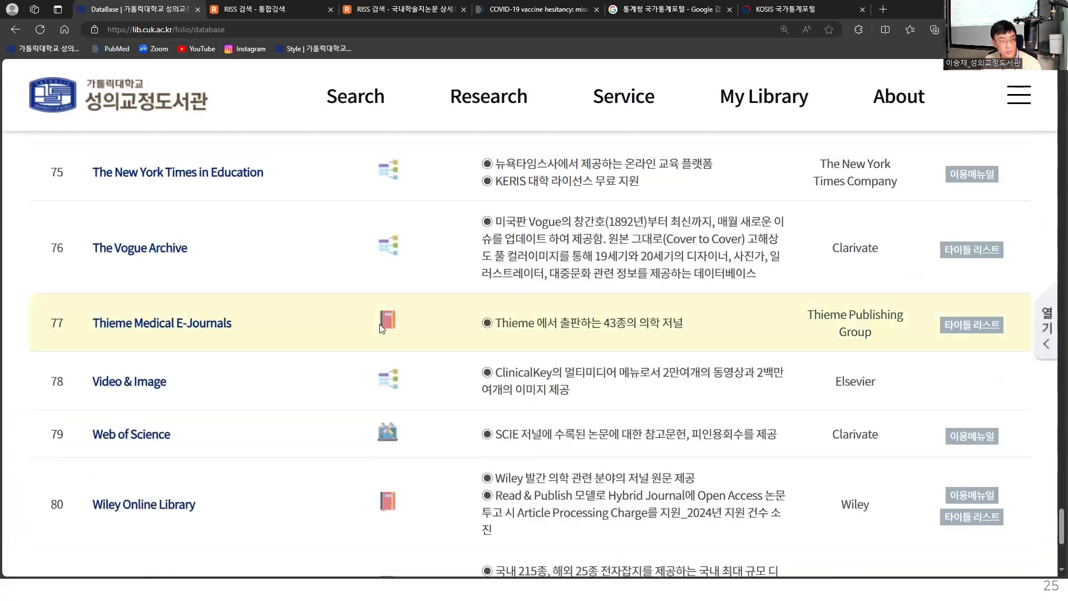
scroll(382, 328, up, 5)
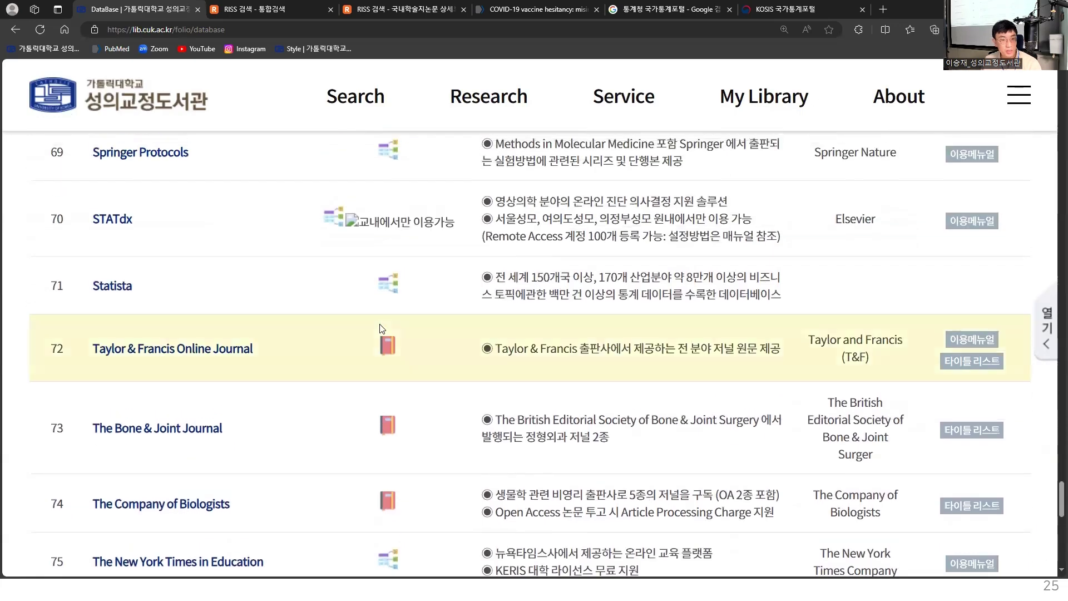
scroll(382, 328, up, 1)
scroll(381, 327, down, 3)
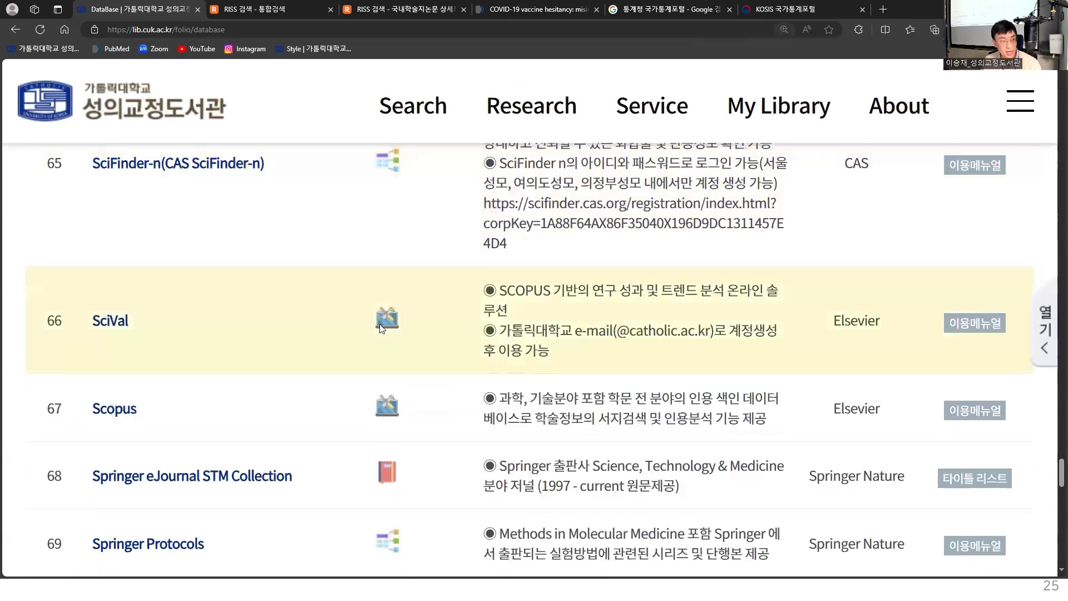
scroll(380, 324, up, 1)
click(431, 121)
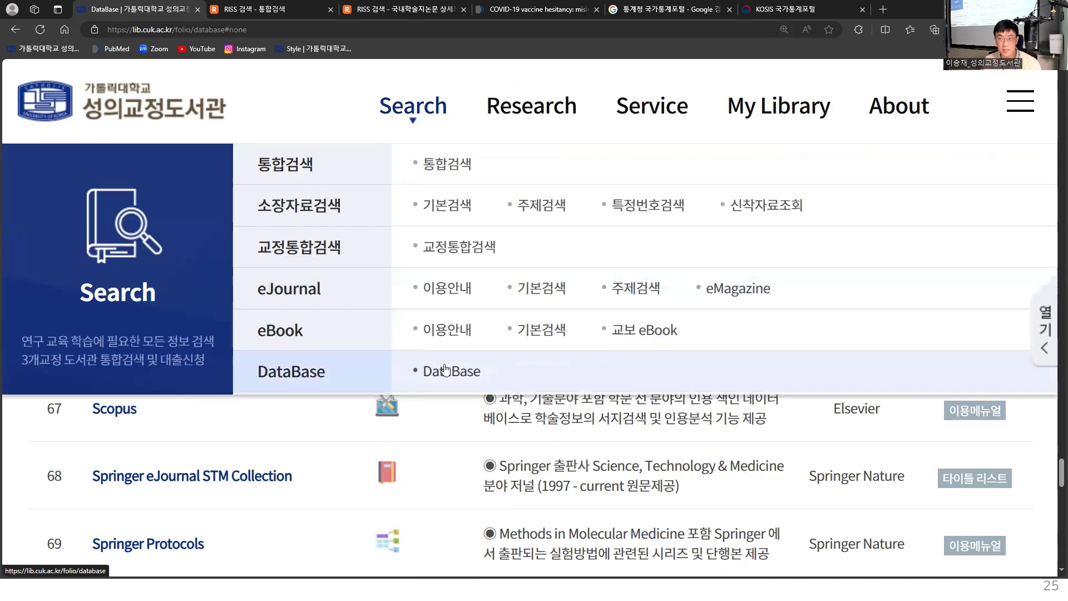
scroll(446, 370, up, 1)
scroll(323, 429, down, 4)
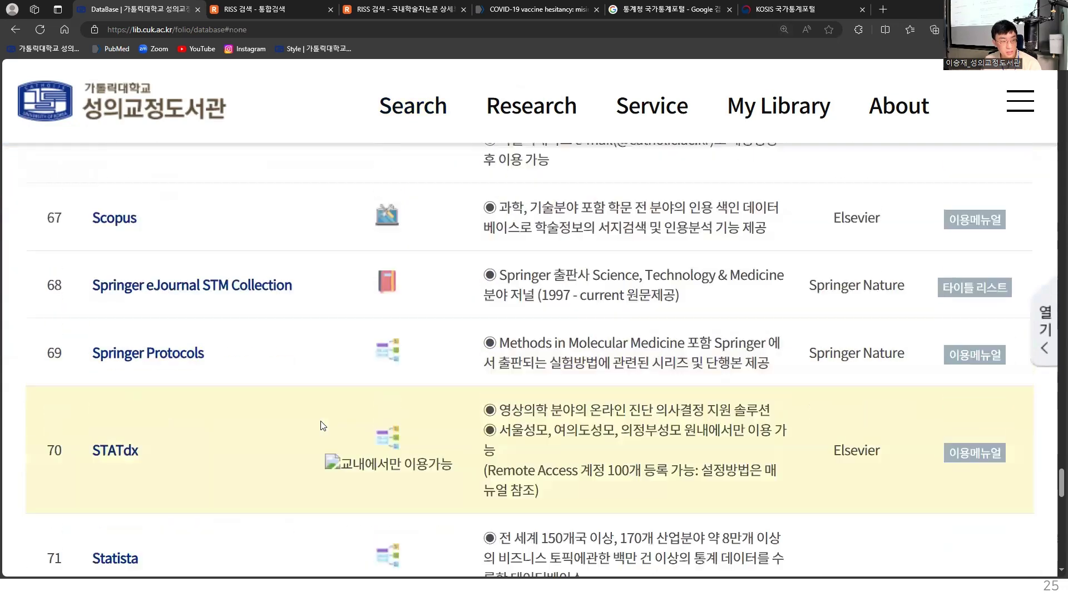
scroll(134, 423, down, 1)
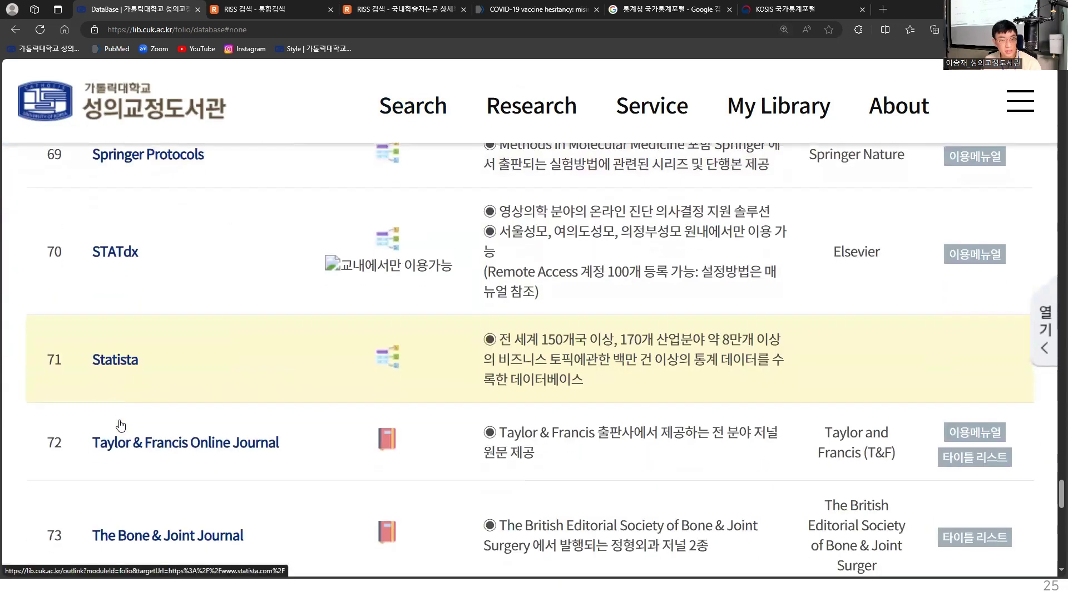
drag(593, 382, 500, 336)
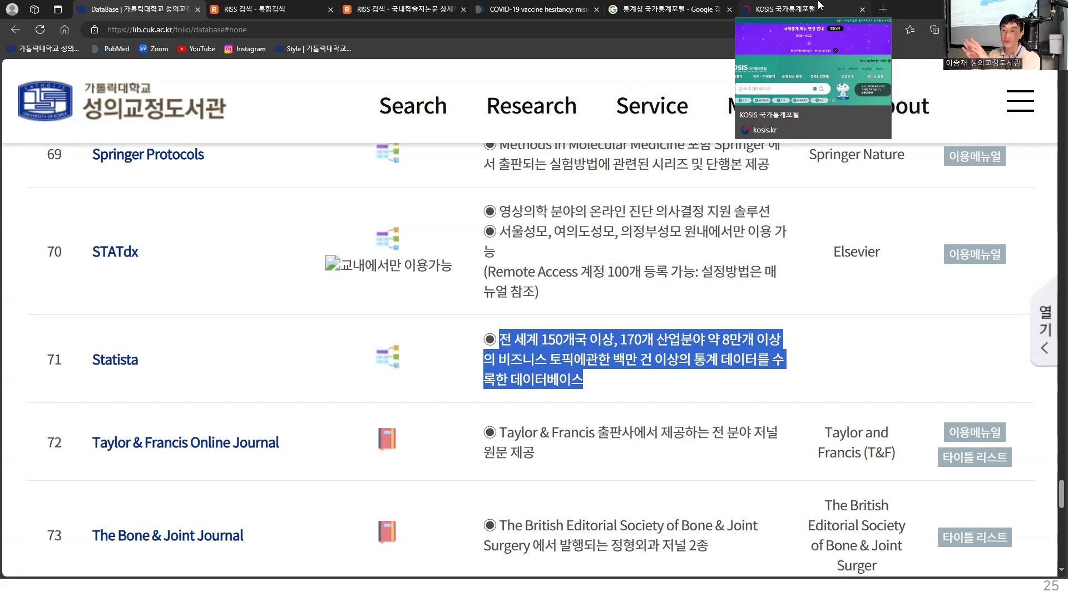
Step: On the KOSIS portal, dismiss the notice banner and open 주제별 통계 under 국내통계
click(790, 9)
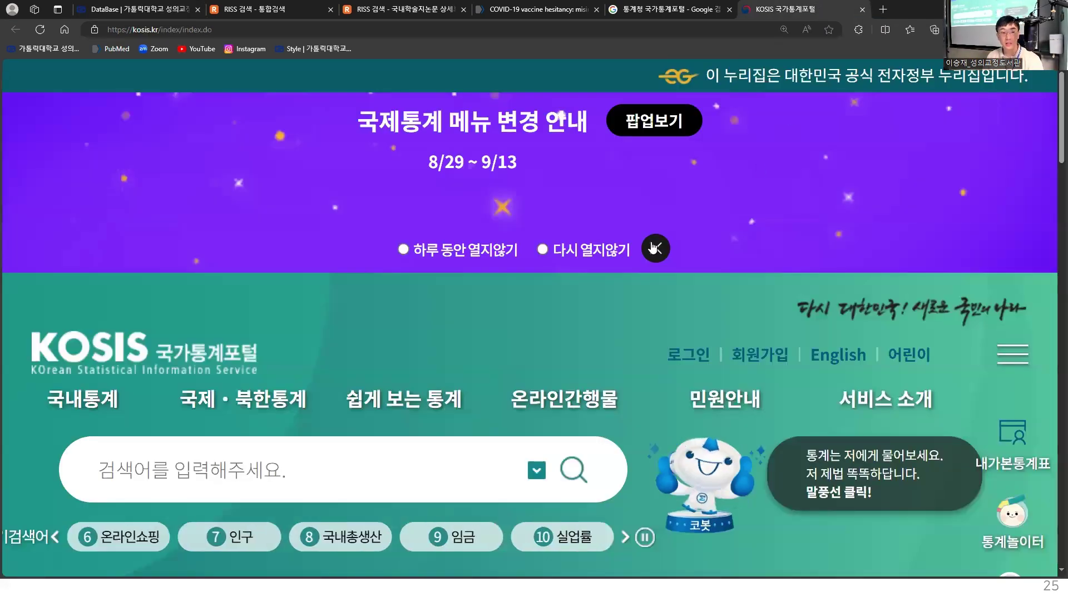
mouse_move(651, 255)
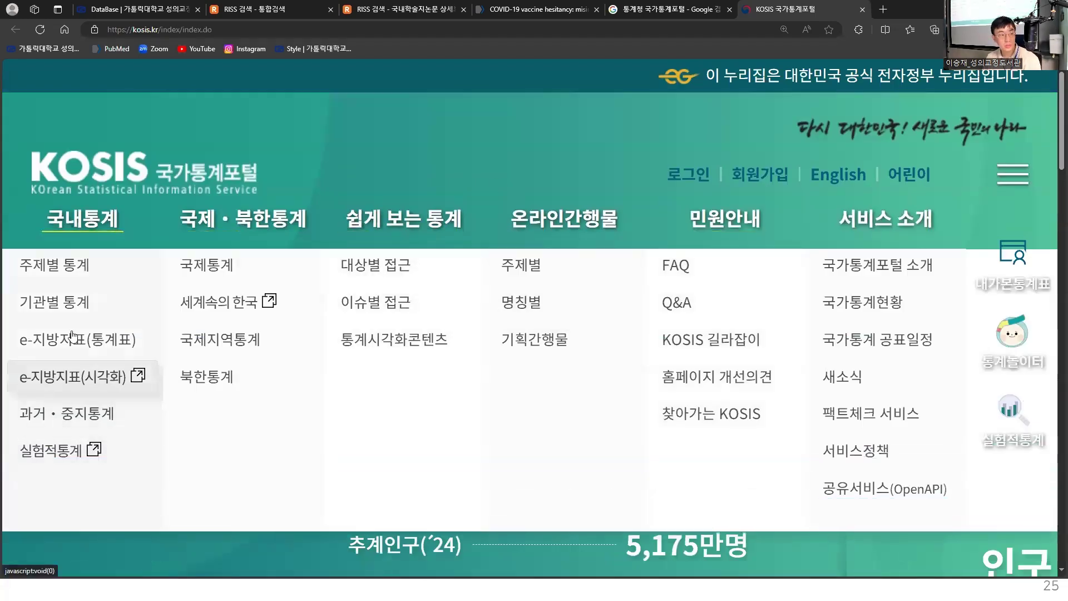
click(70, 281)
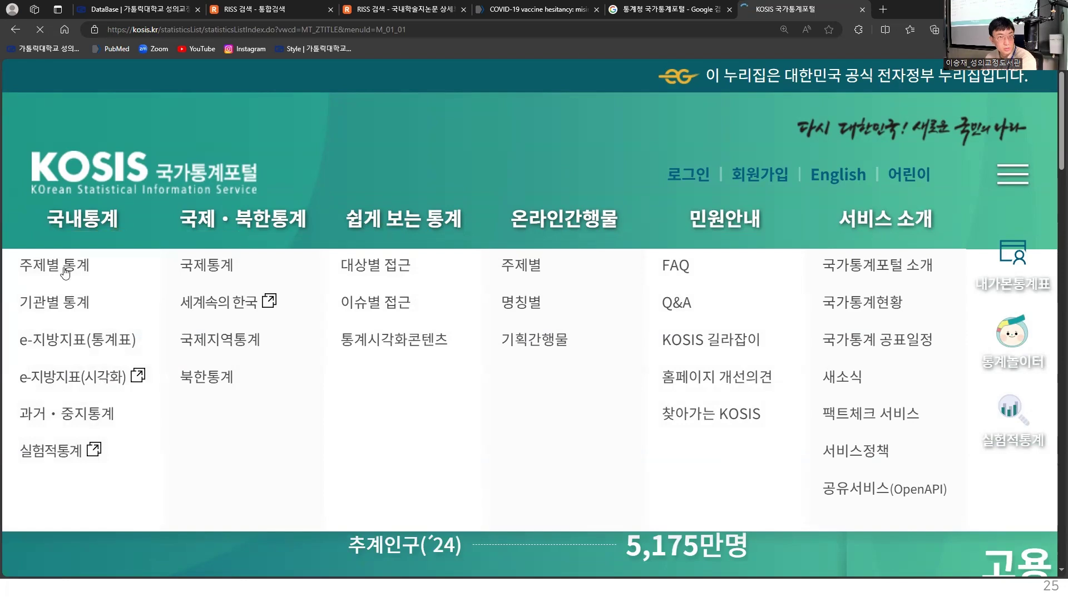
Step: Open the 시도별 요양기관 현황 table from 지역별의료이용통계 under 보건 and look across its institution-type columns
scroll(409, 391, down, 7)
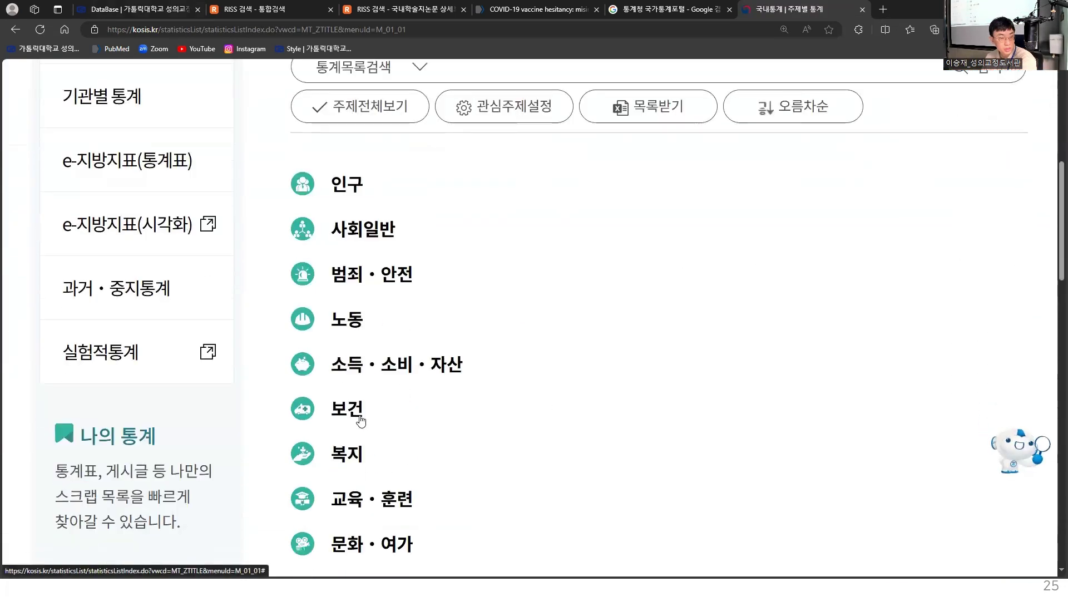
click(493, 415)
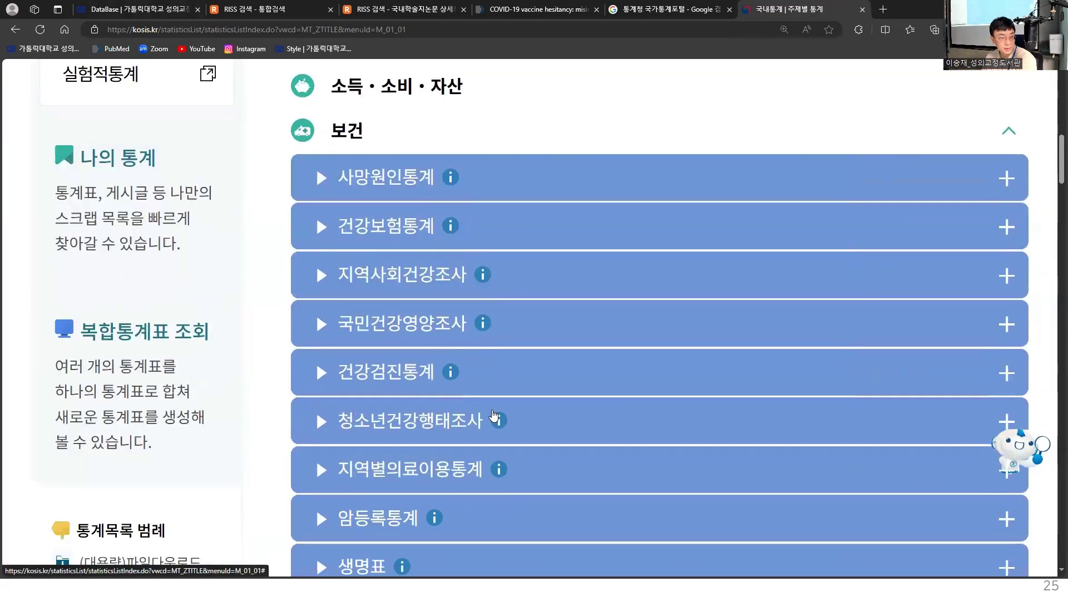
click(422, 417)
scroll(409, 436, down, 2)
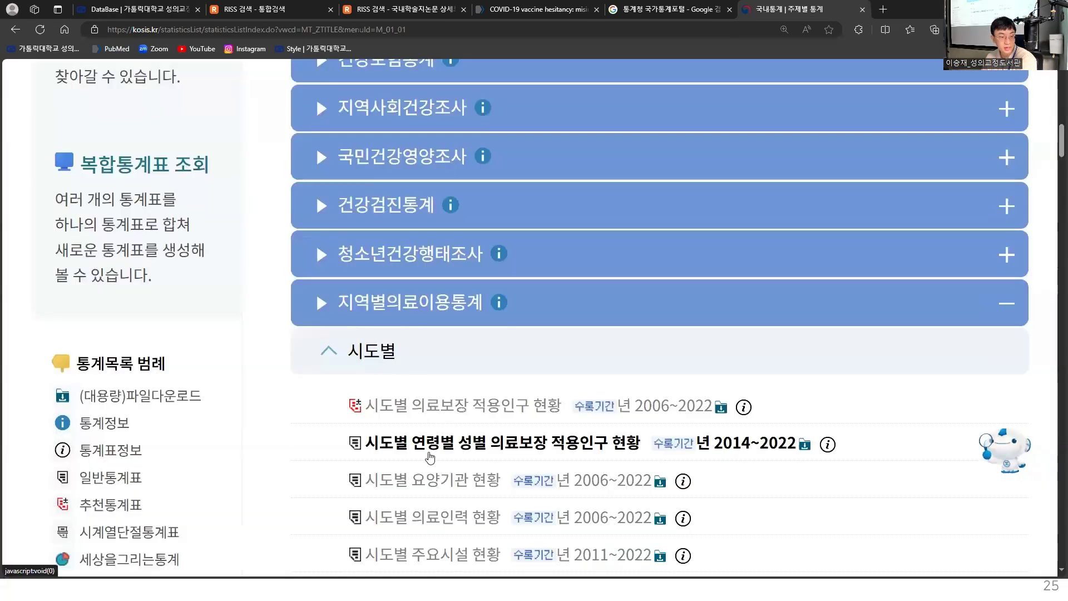
click(434, 480)
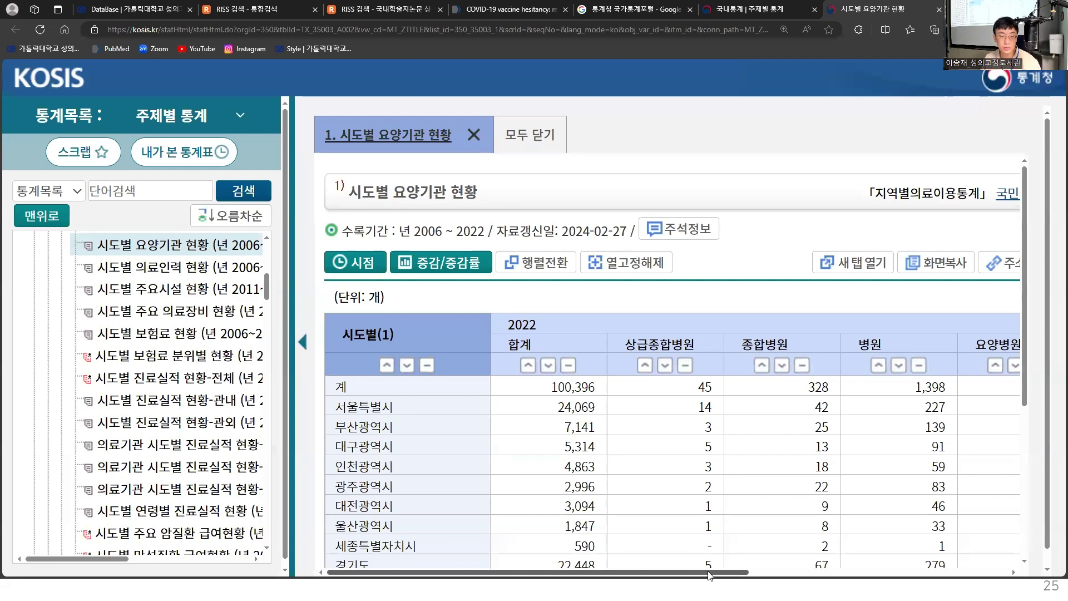
drag(708, 576, 935, 574)
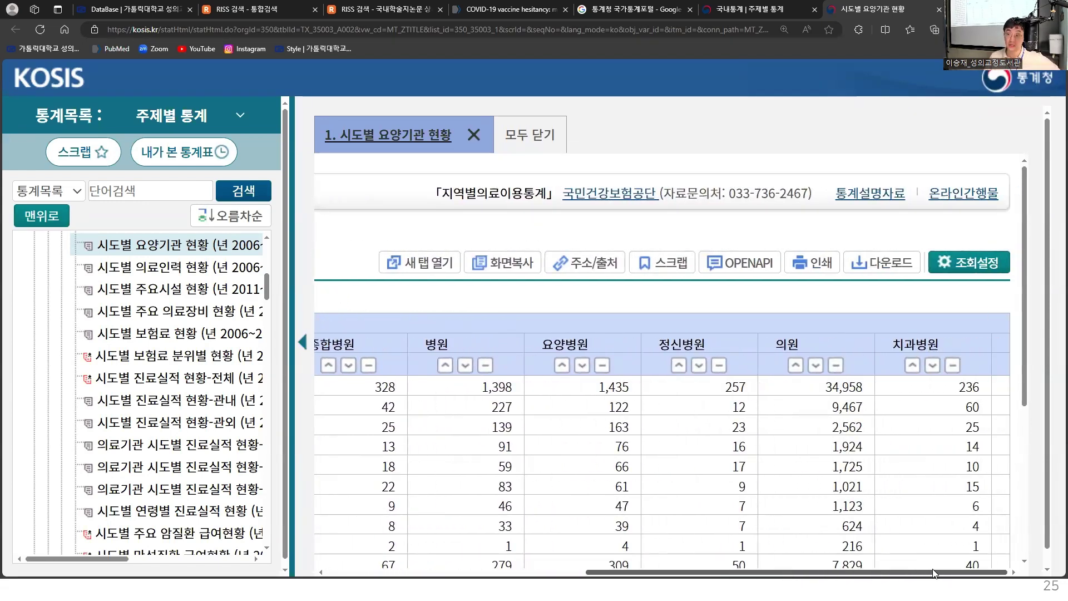
drag(935, 574, 678, 575)
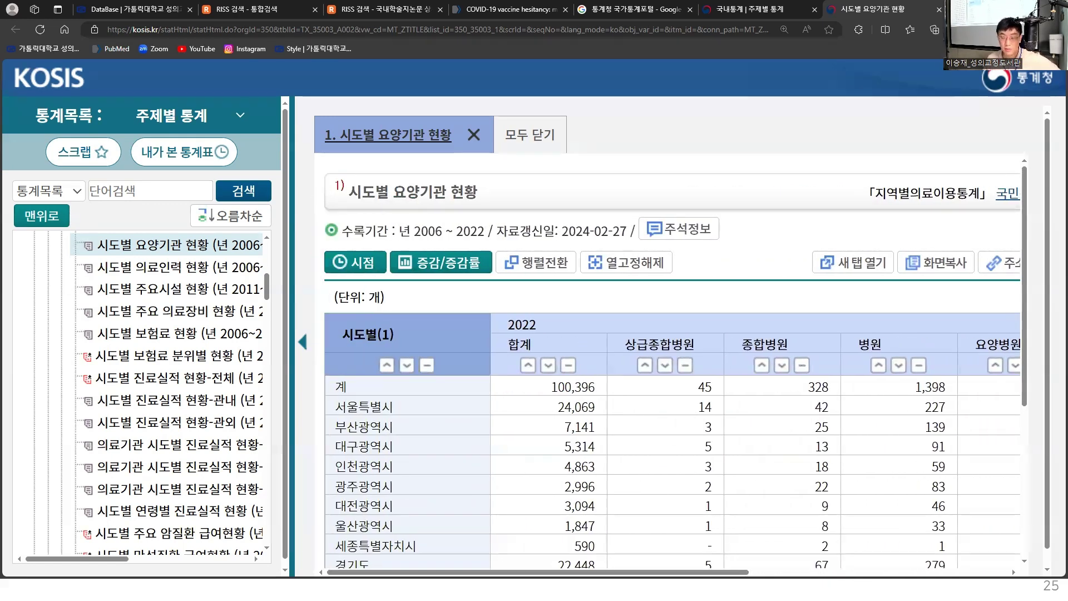
Step: Switch to EndNote and start a new blank reference in the 20240905_교육 library
key(alt+Tab)
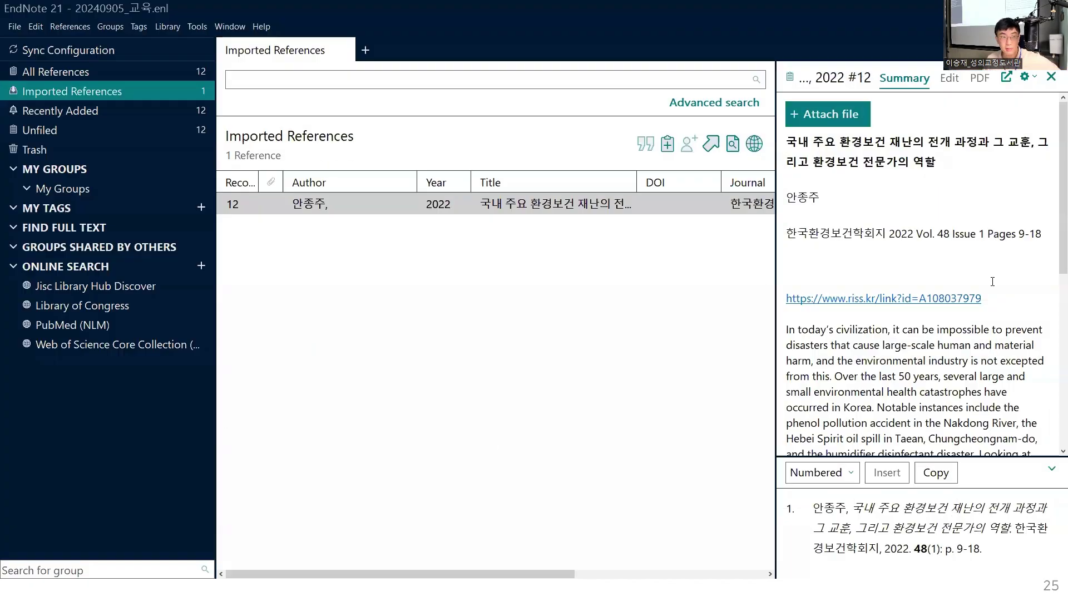
click(77, 31)
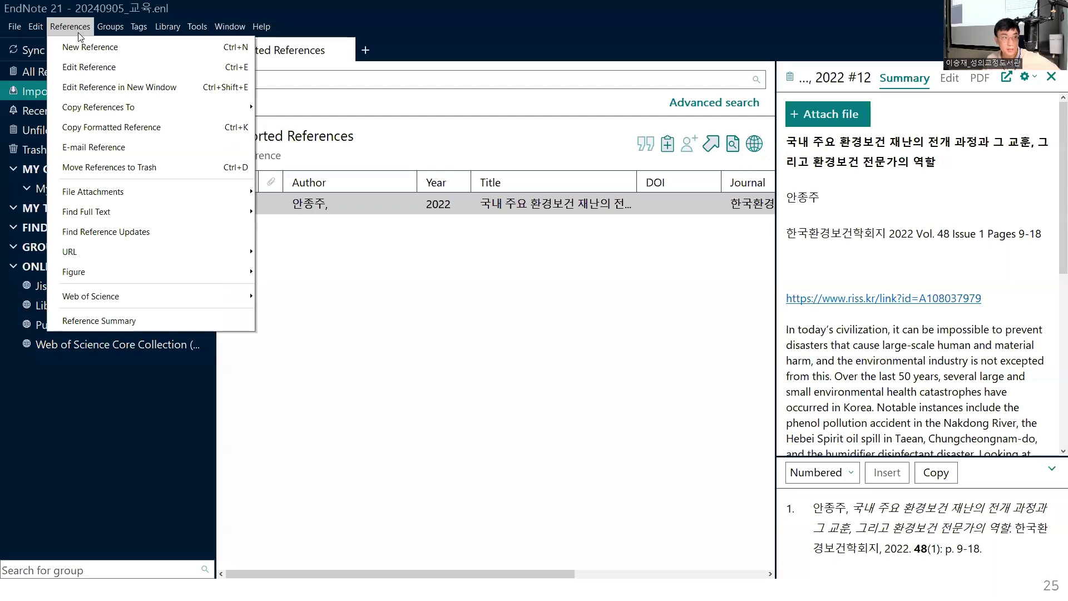
click(104, 54)
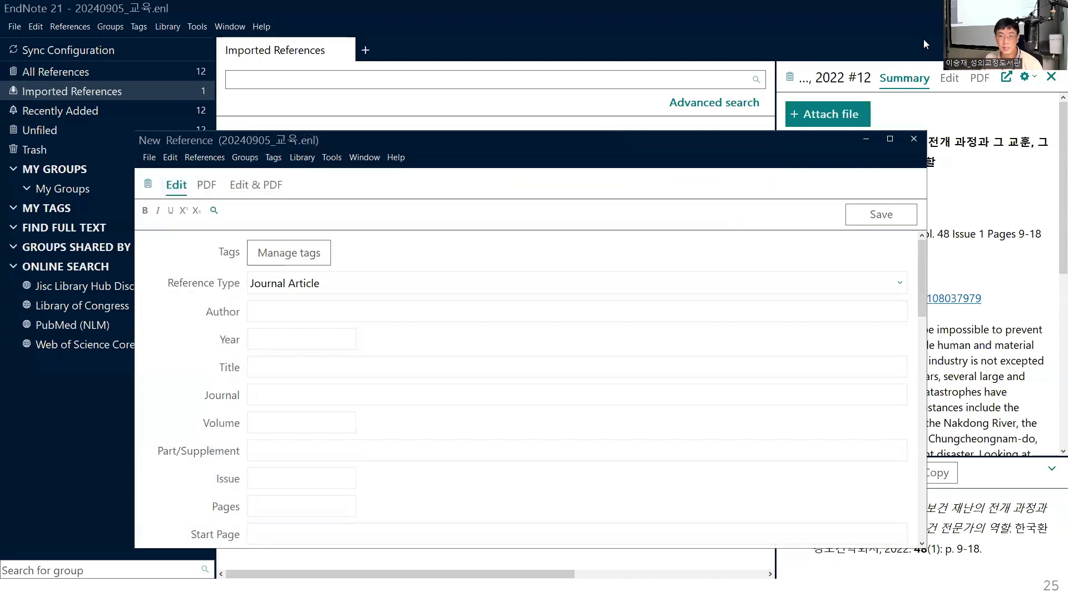
Step: Bring the KOSIS table up behind the New Reference window, and move and narrow that window so the table can be read beside it
key(alt+Tab)
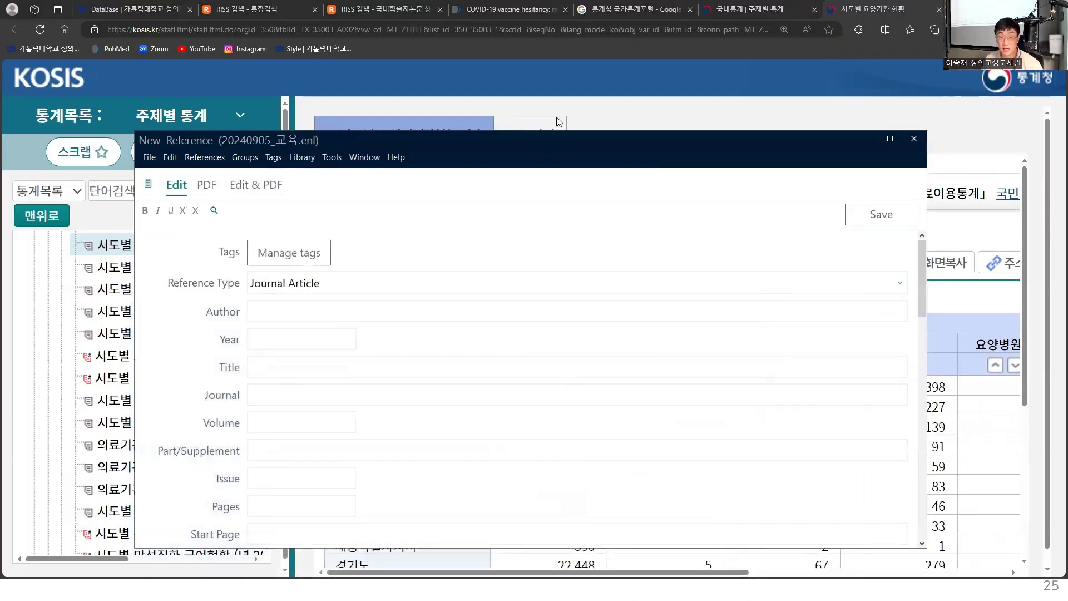
drag(544, 142, 554, 119)
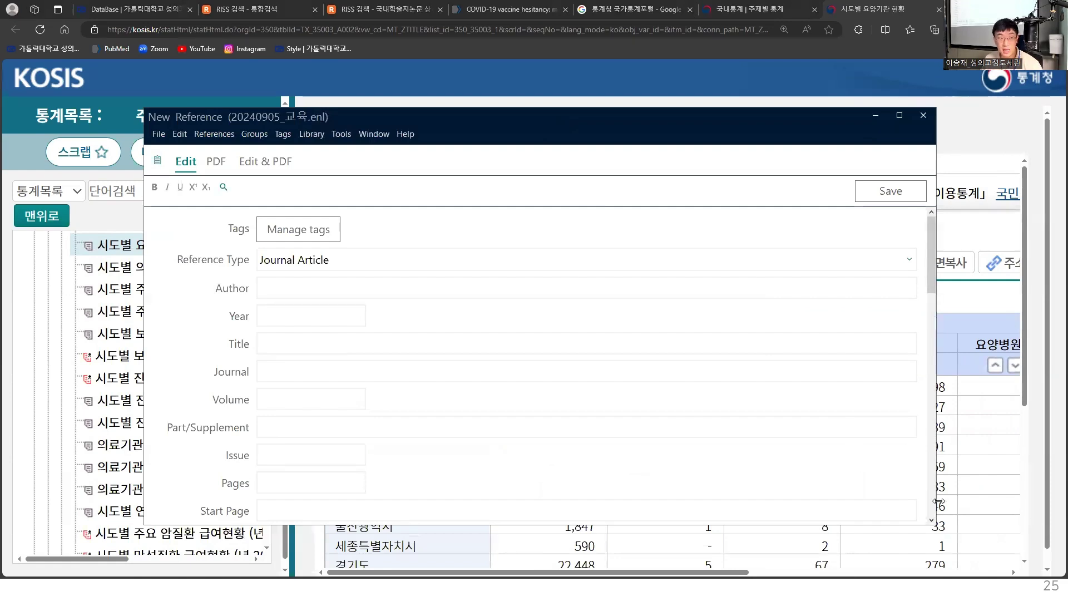
drag(939, 504, 459, 504)
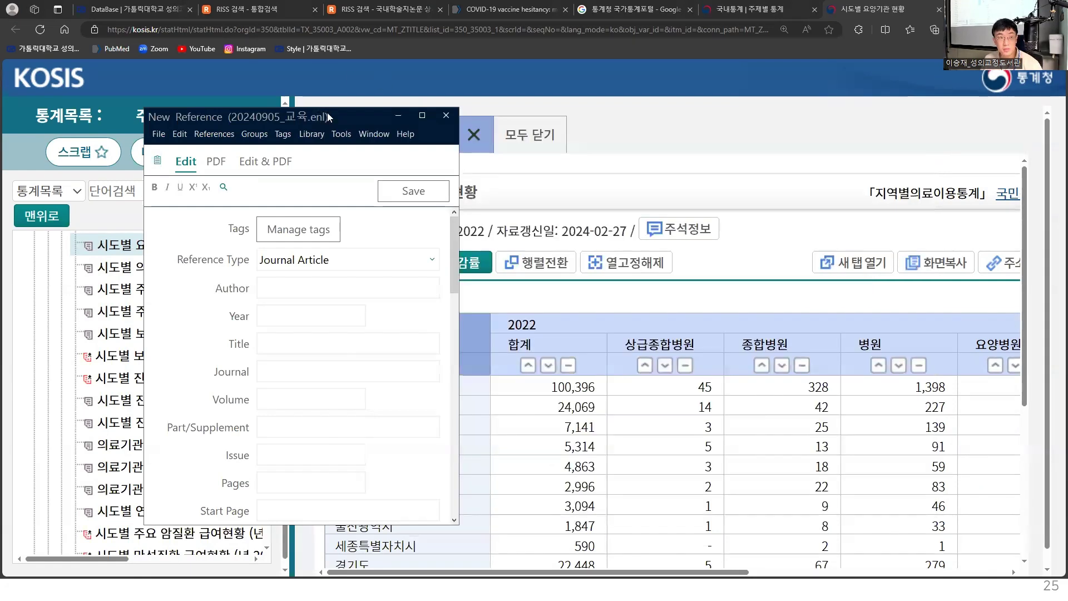
Step: Move the New Reference window over the middle of the table and set its reference type to Web Page
drag(355, 126, 766, 113)
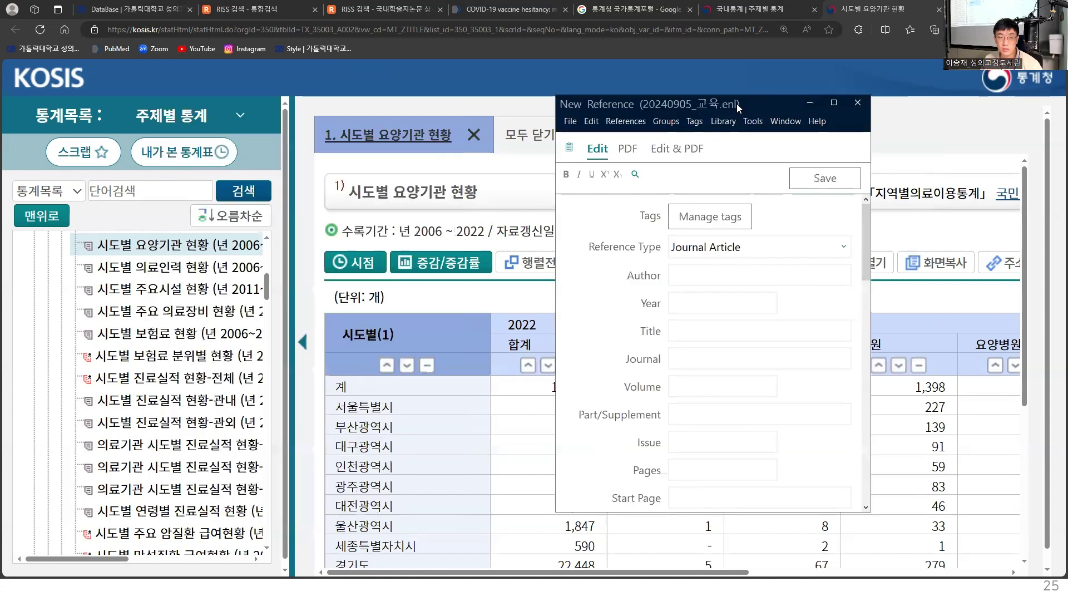
click(721, 254)
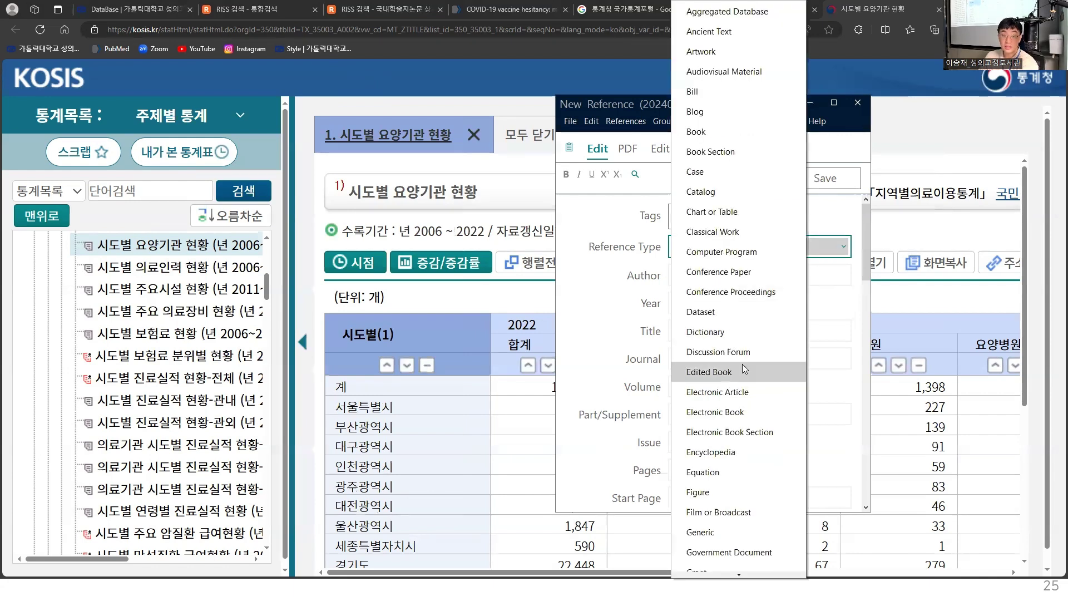
mouse_move(753, 582)
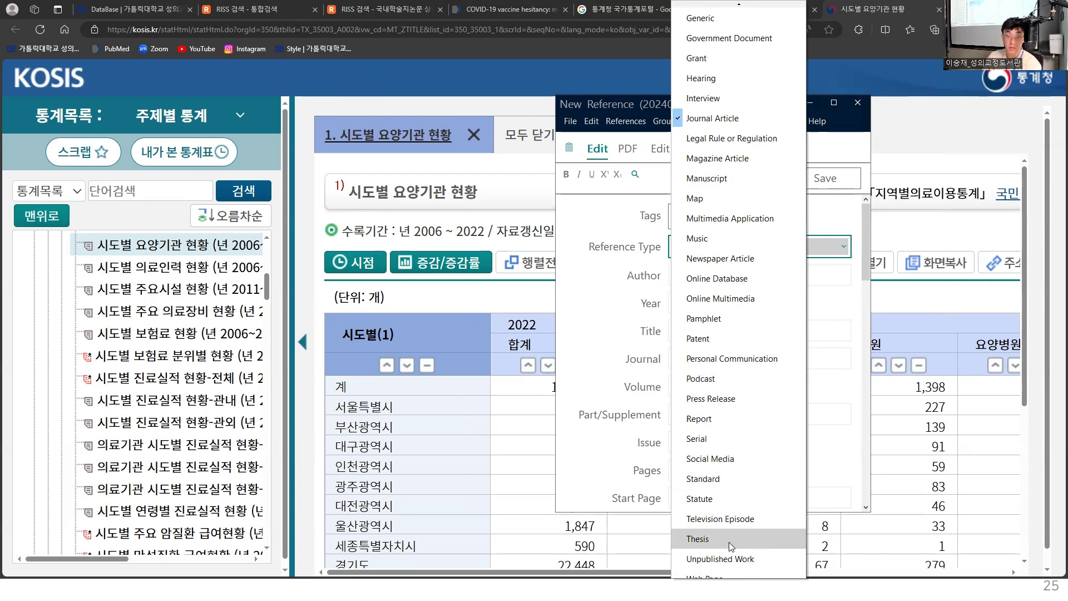
click(718, 577)
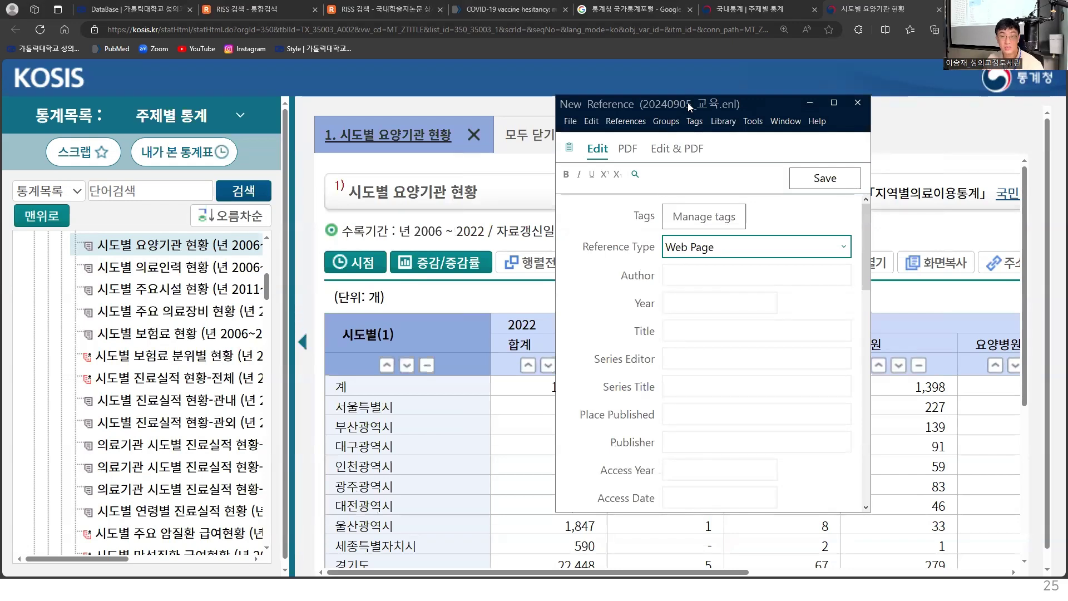
Step: Enter 통계청, as the author and 2024 as the year, shifting the reference window to uncover the table's update date
drag(690, 106, 721, 113)
click(726, 281)
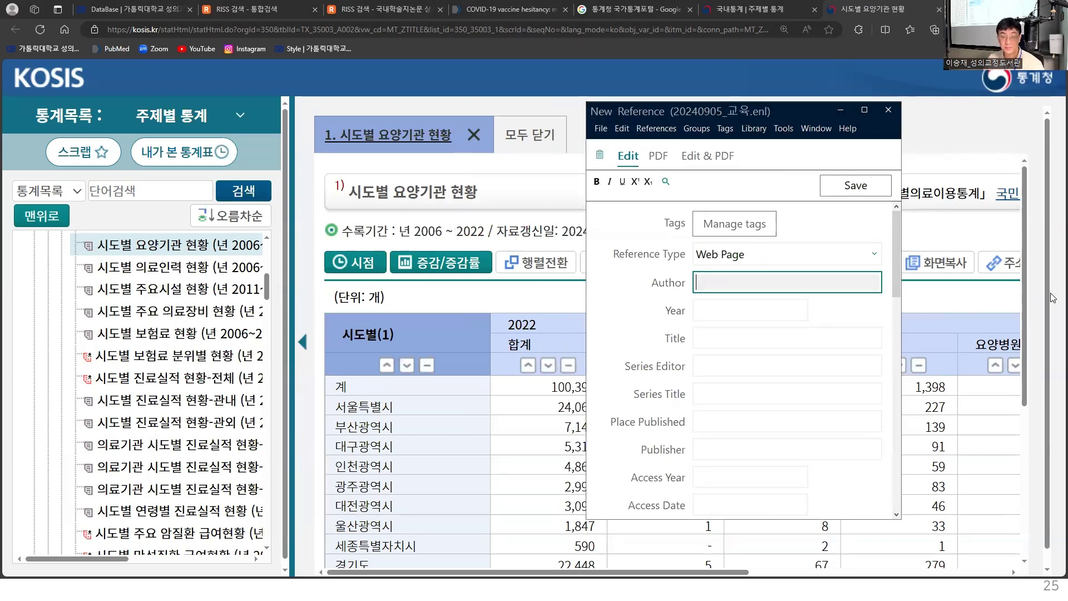
text(통계)
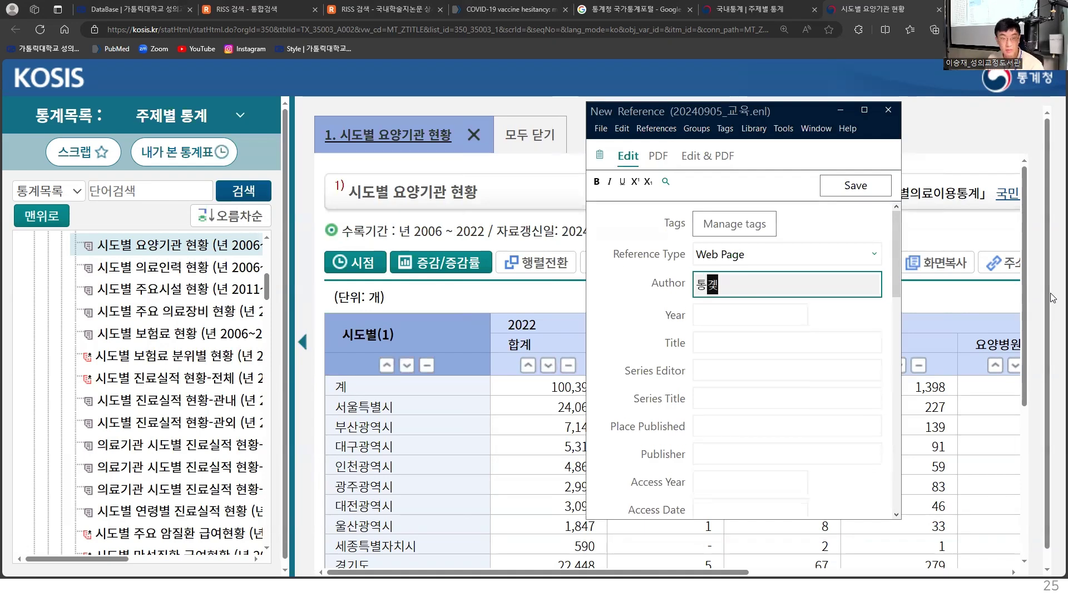
text(청,)
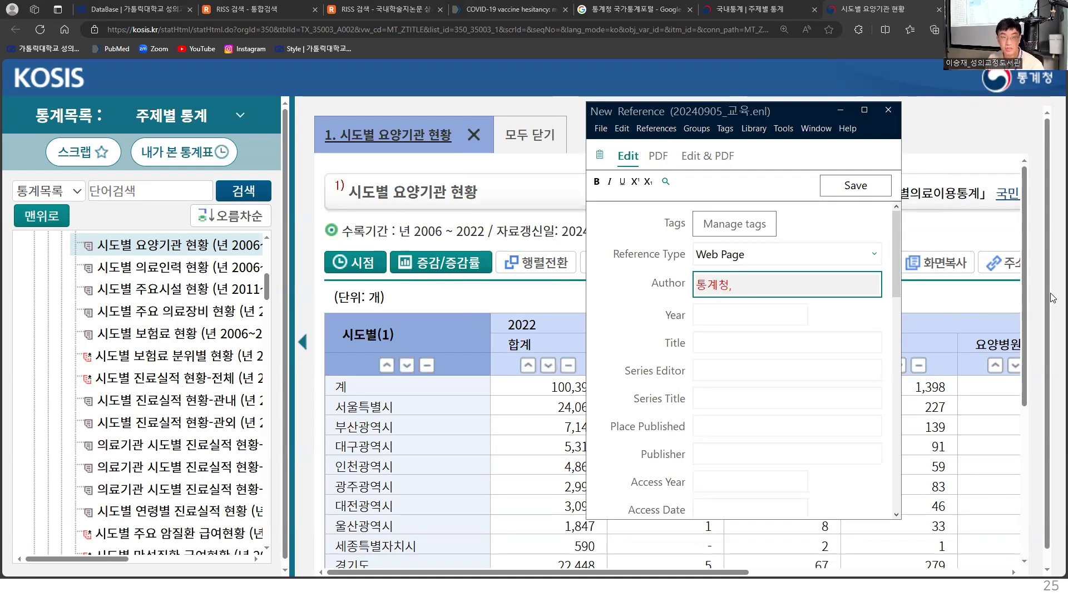
key(Tab)
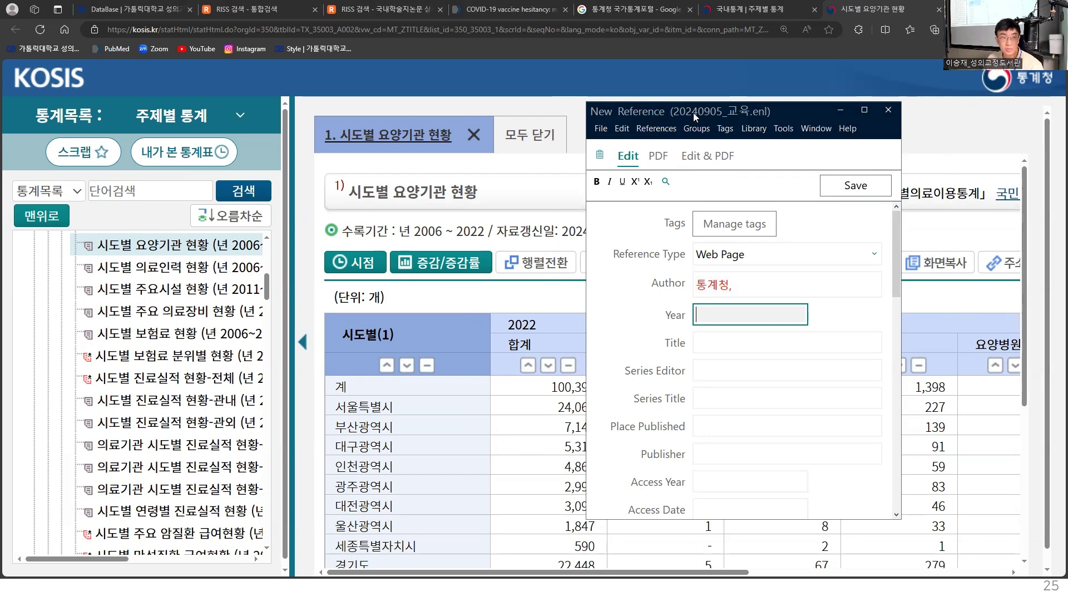
drag(693, 113, 801, 102)
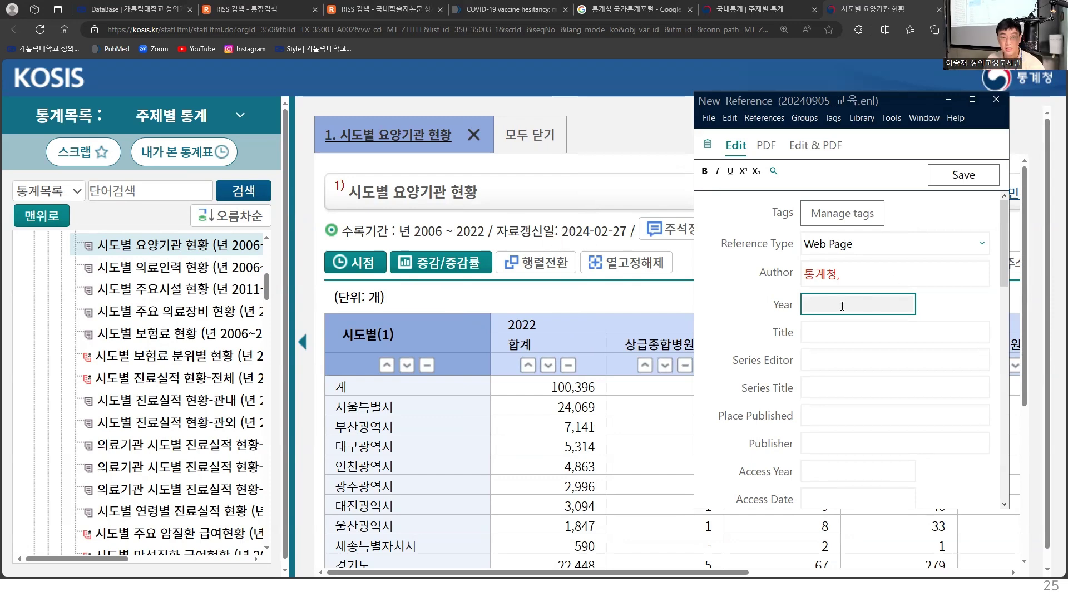
text(2024)
Step: Copy the table heading 시도별 요양기관 현황 from the KOSIS page into the reference's Title field
click(857, 331)
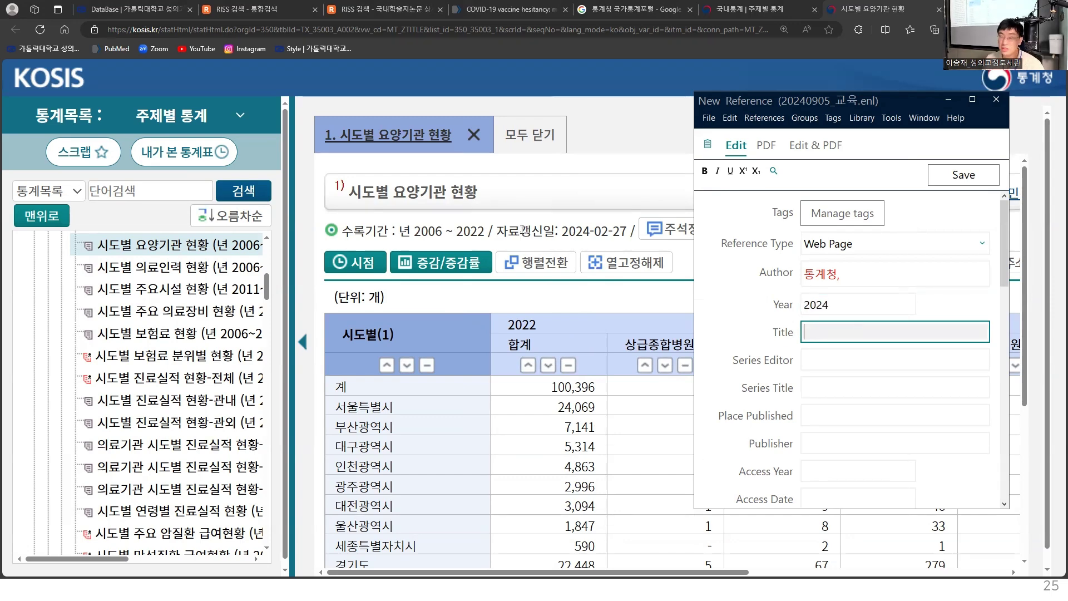
click(489, 201)
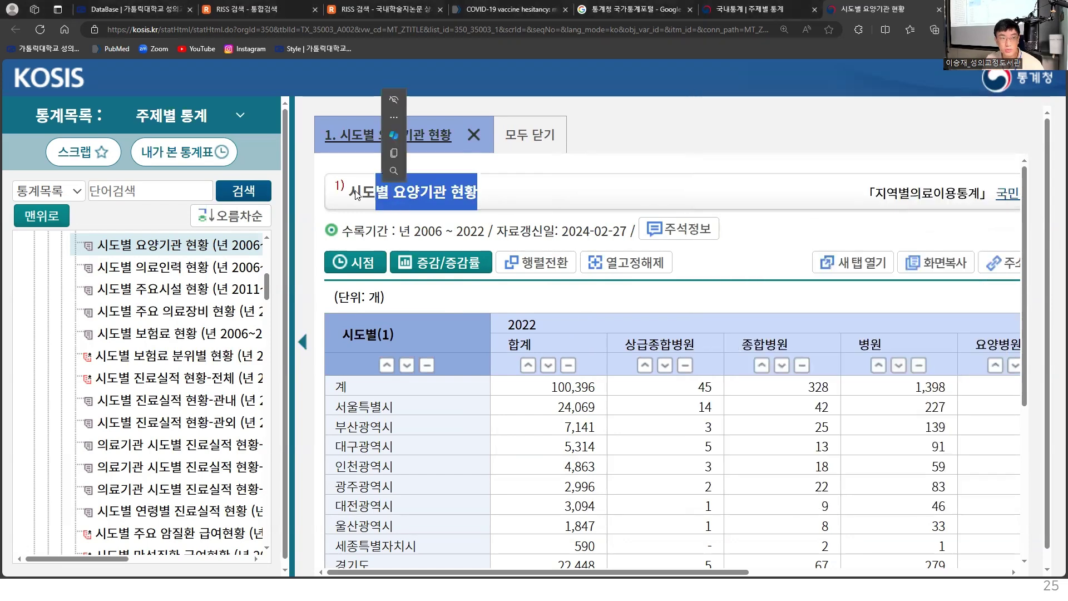
drag(353, 196, 478, 195)
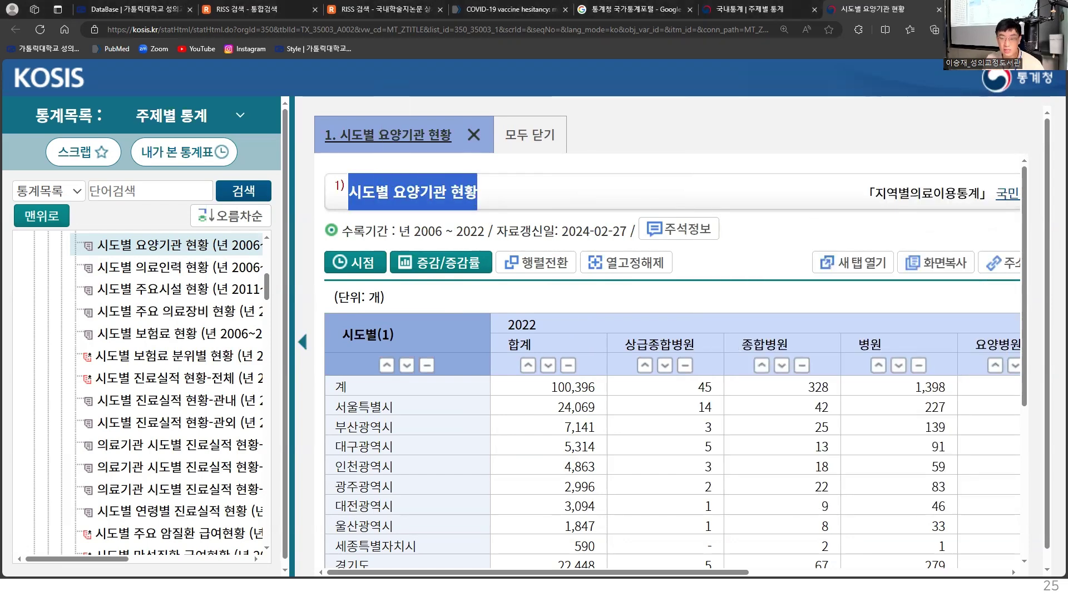
key(ctrl+c)
key(alt+Tab)
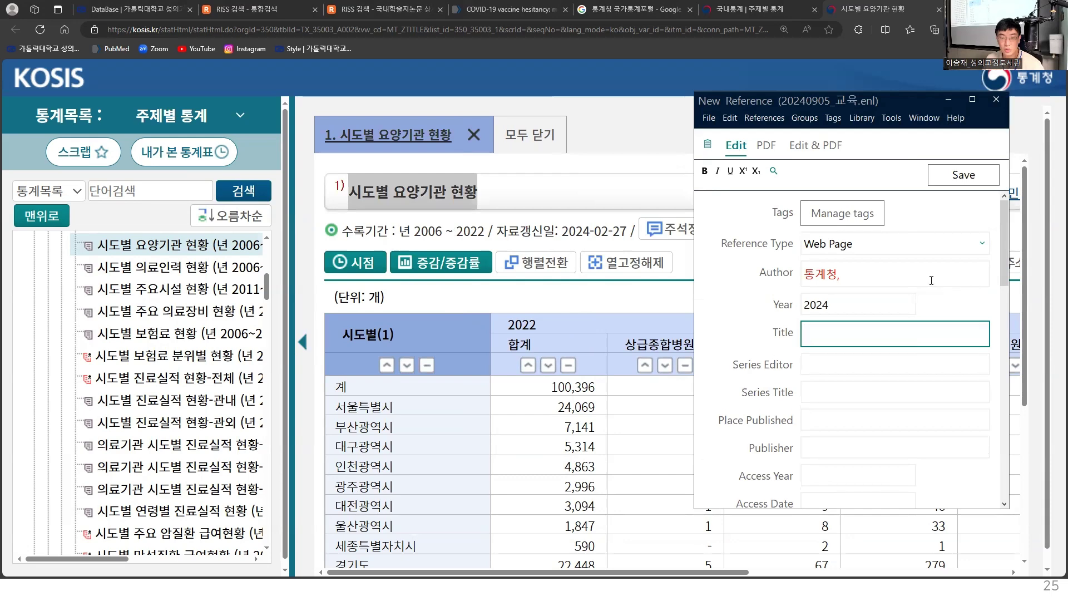
key(ctrl+v)
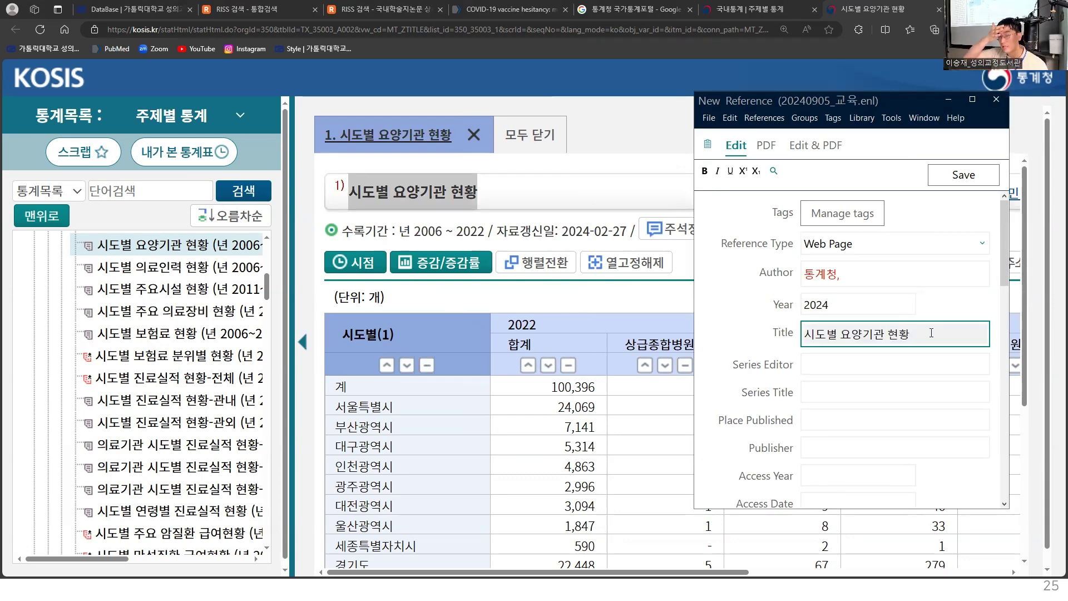
drag(932, 333, 784, 332)
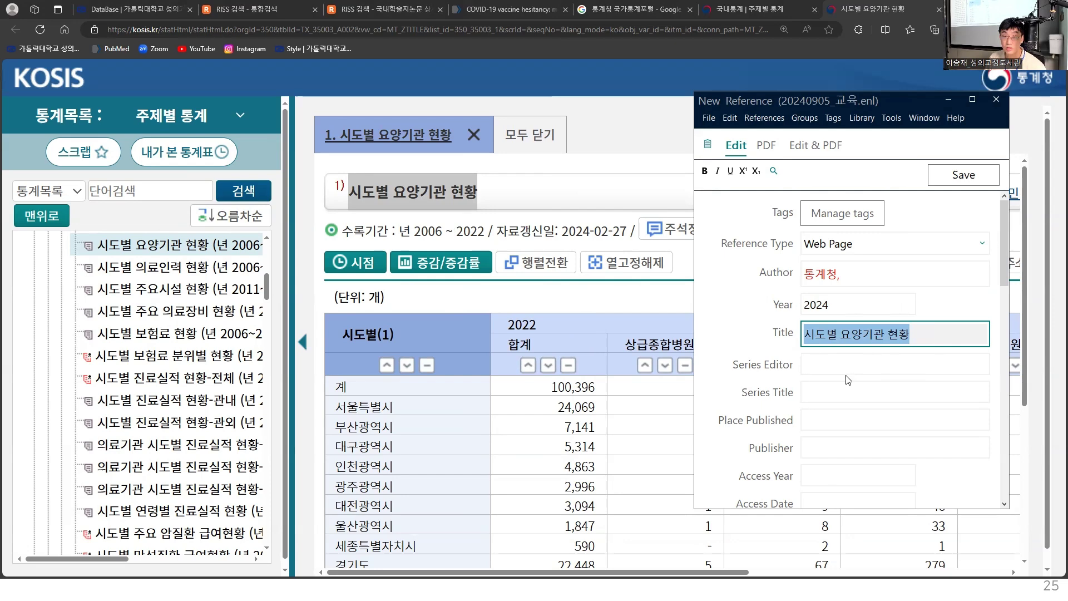
Step: Set the reference's Access Year to 2024
scroll(848, 380, down, 2)
scroll(848, 380, up, 1)
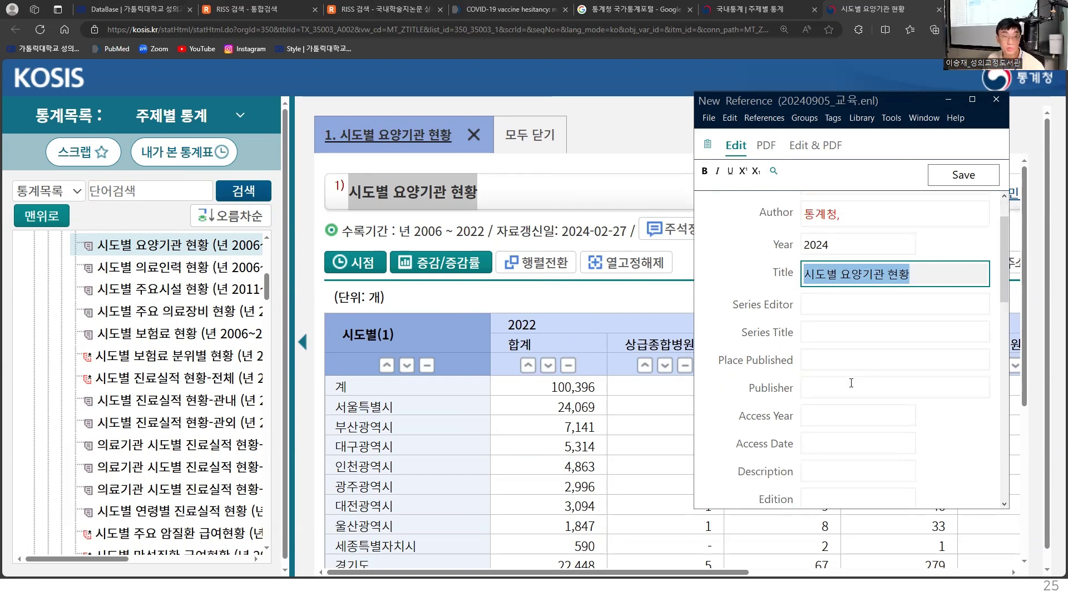
click(831, 418)
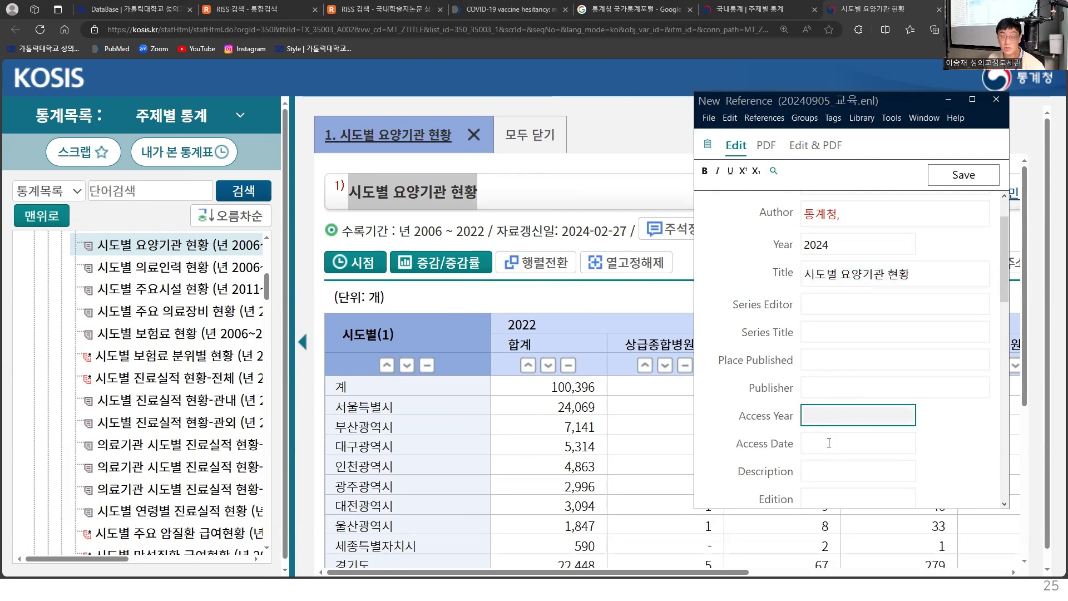
click(829, 443)
click(826, 421)
text(2024)
Step: Enter Sep 5 as the reference's Access Date
key(Tab)
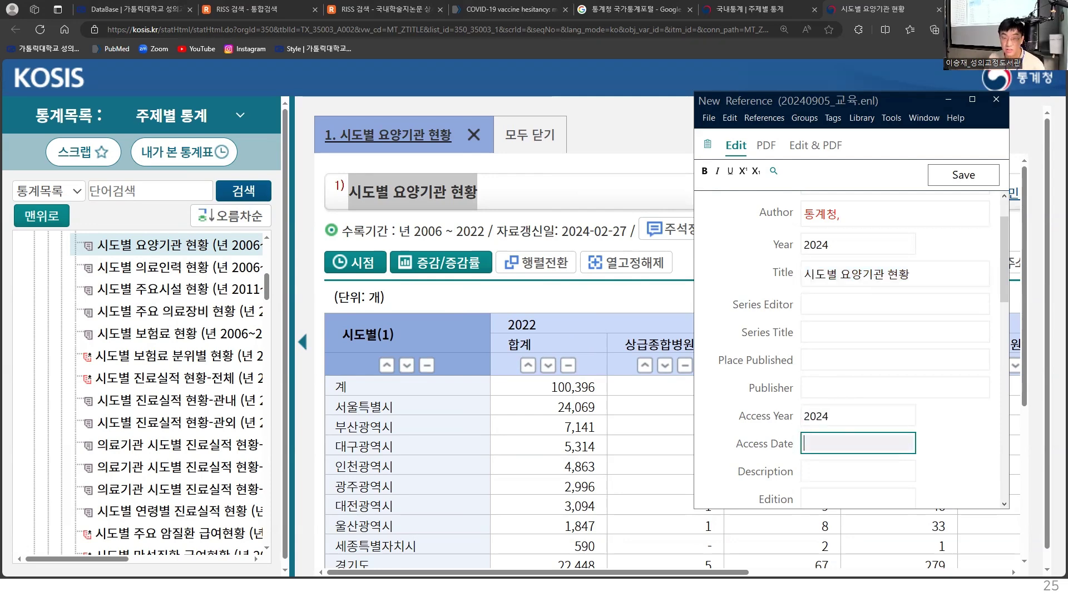
text(ㅁ)
text(s)
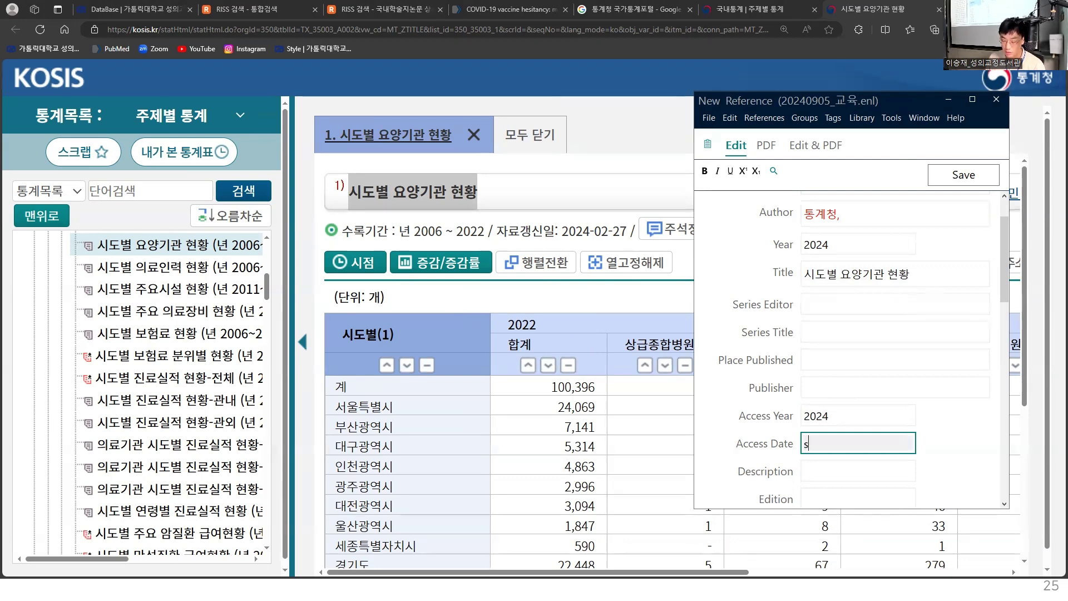
text(ep)
key(BackSpace)
key(BackSpace)
key(BackSpace)
text(Sepo)
key(BackSpace)
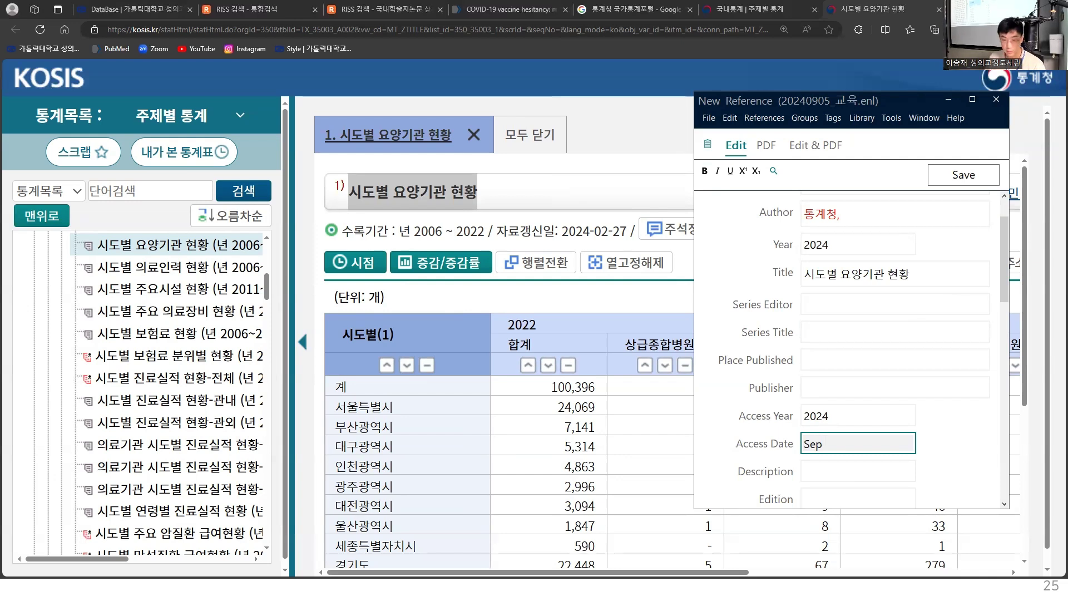
text(5)
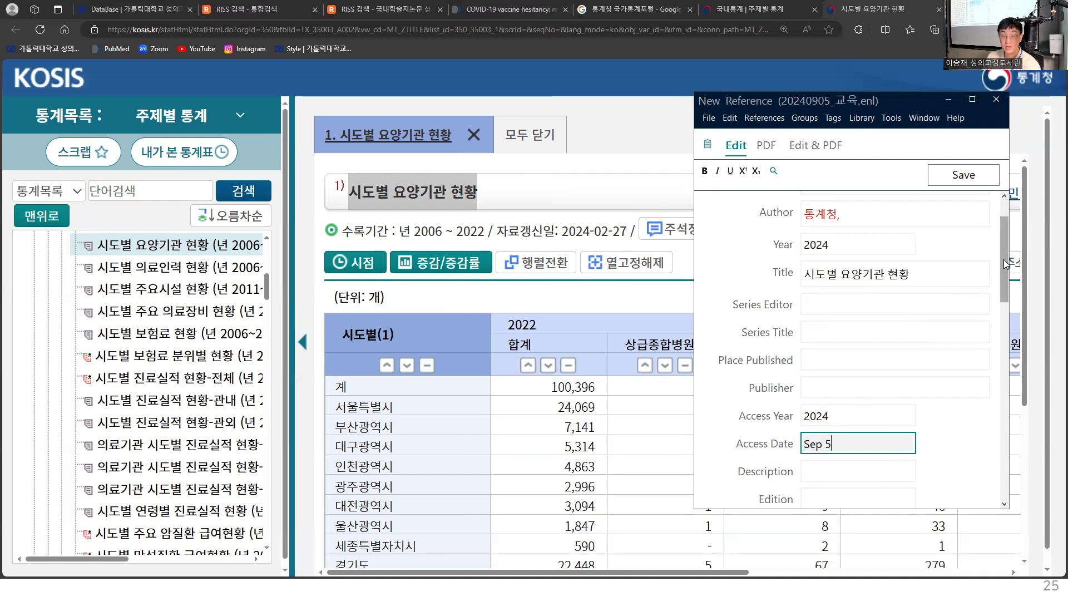
Step: Enter 서울 as the Place Published and 통계청 as the Publisher
click(831, 359)
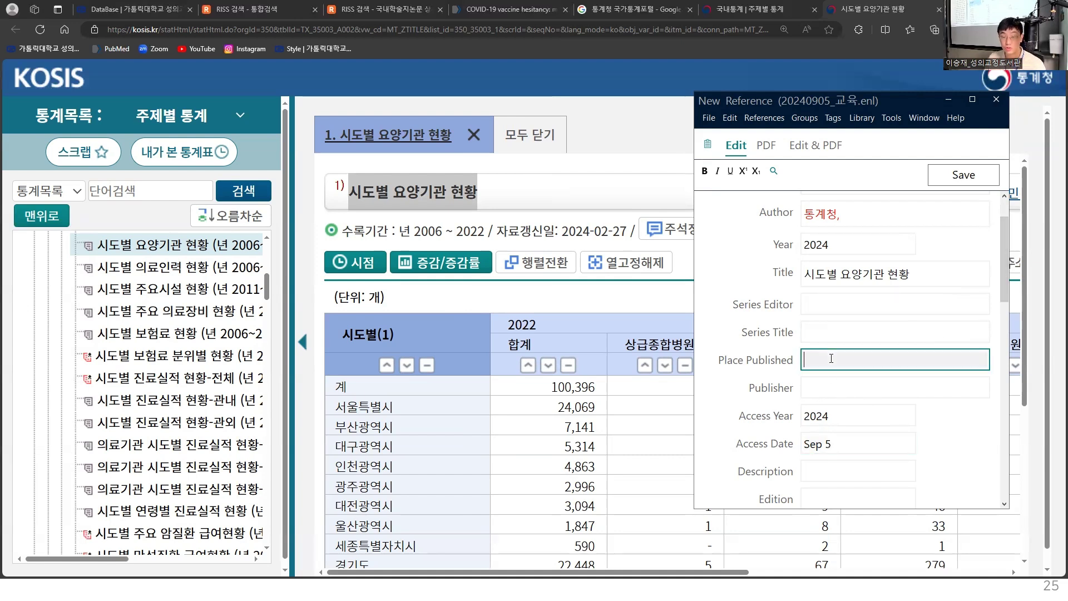
text(tjd)
key(BackSpace)
key(BackSpace)
key(BackSpace)
key(Hangul)
text(성울)
key(Tab)
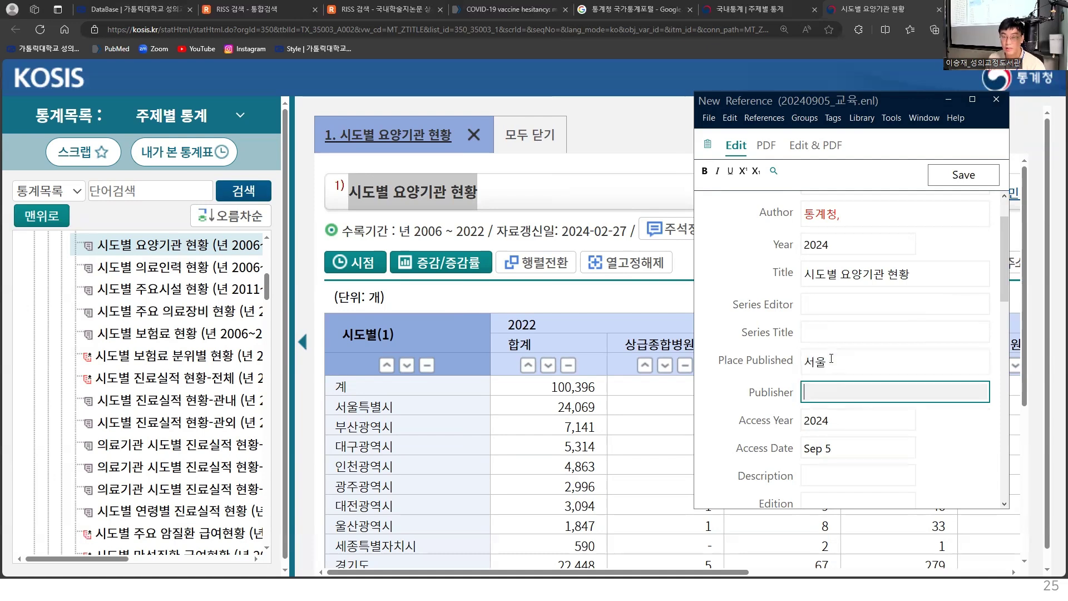
text(ㄷ통계청)
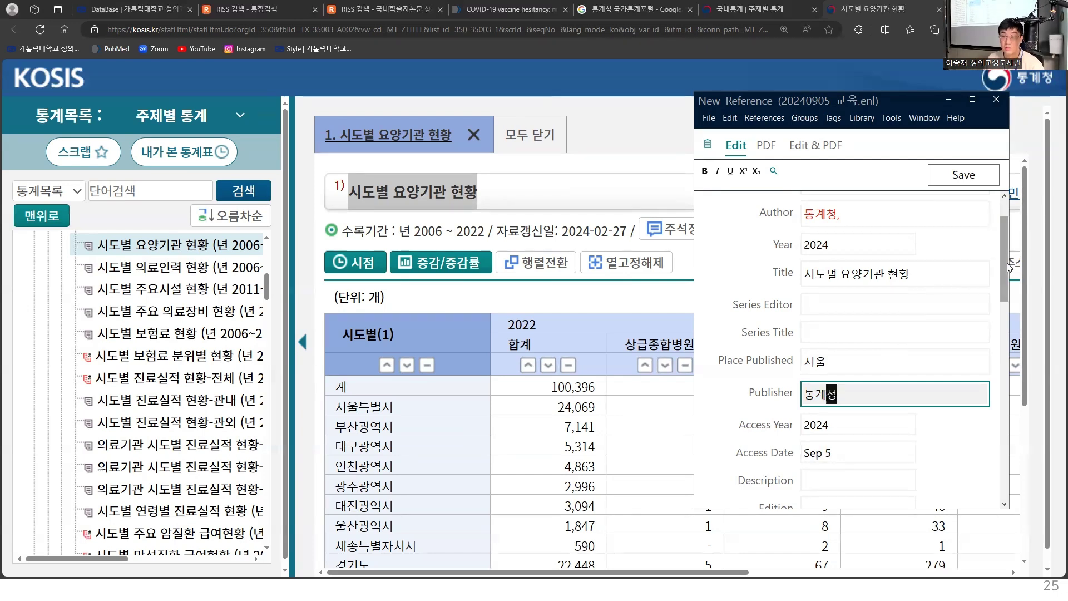
Step: Activate the reference's URL field, move the reference window aside, and select the full web address of the KOSIS page in the browser
drag(1003, 263, 1006, 446)
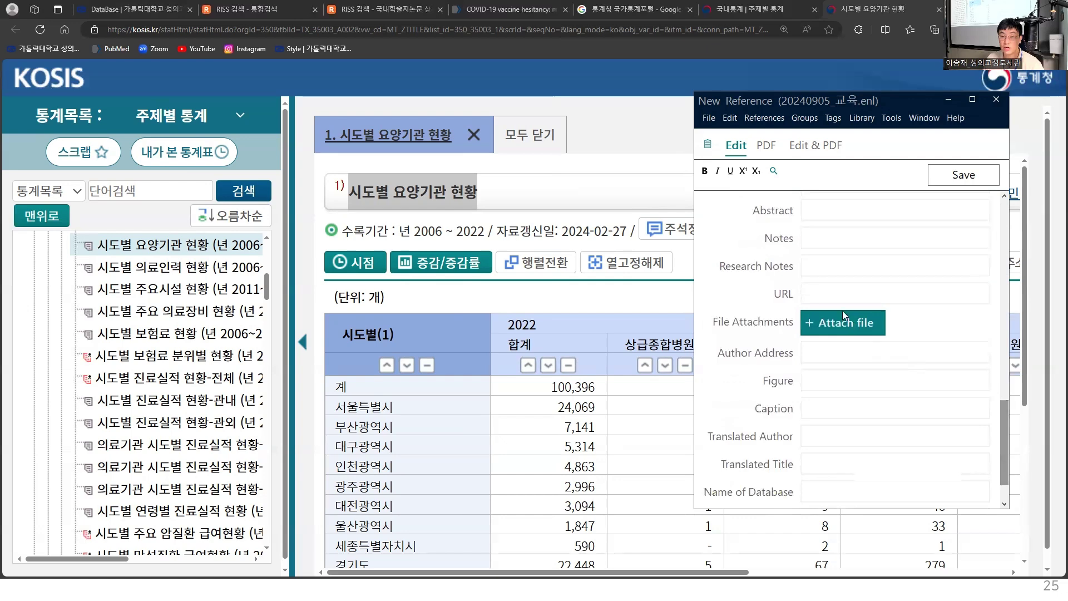
click(832, 294)
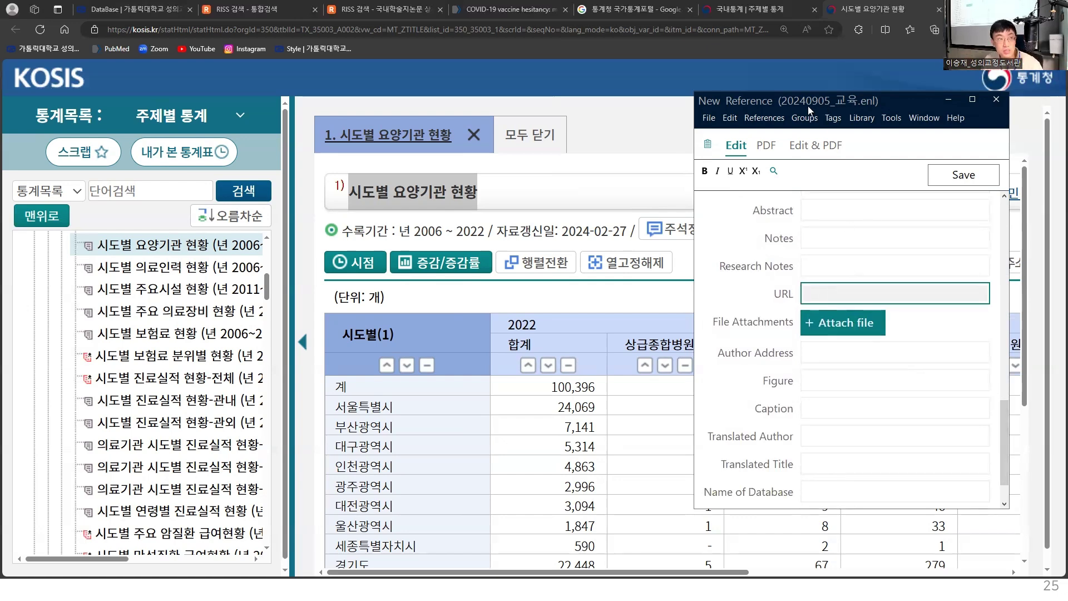
drag(810, 110, 259, 108)
click(430, 29)
click(429, 29)
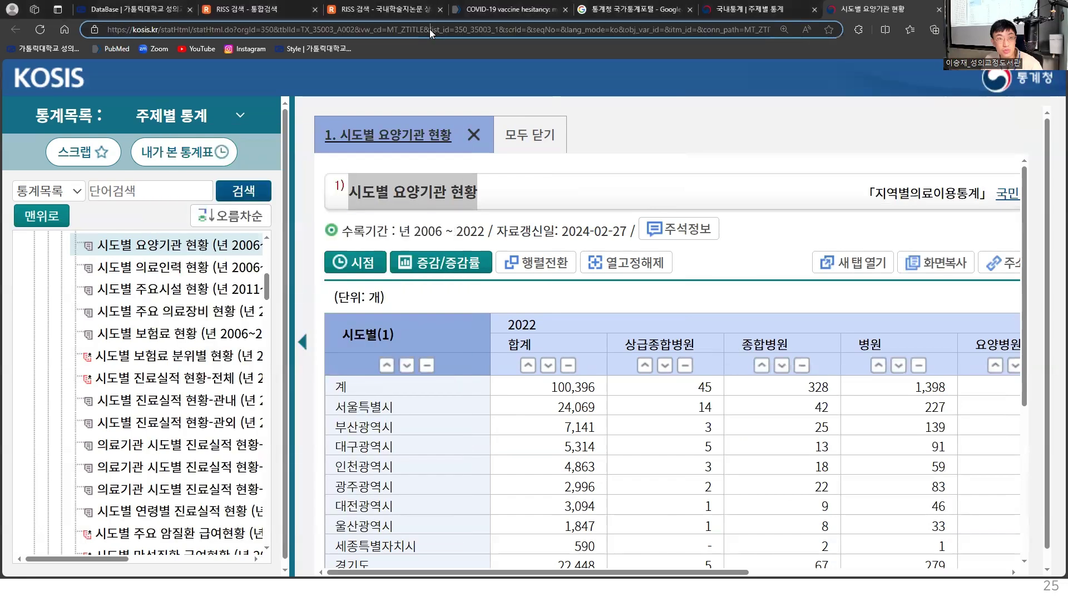
key(ctrl+a)
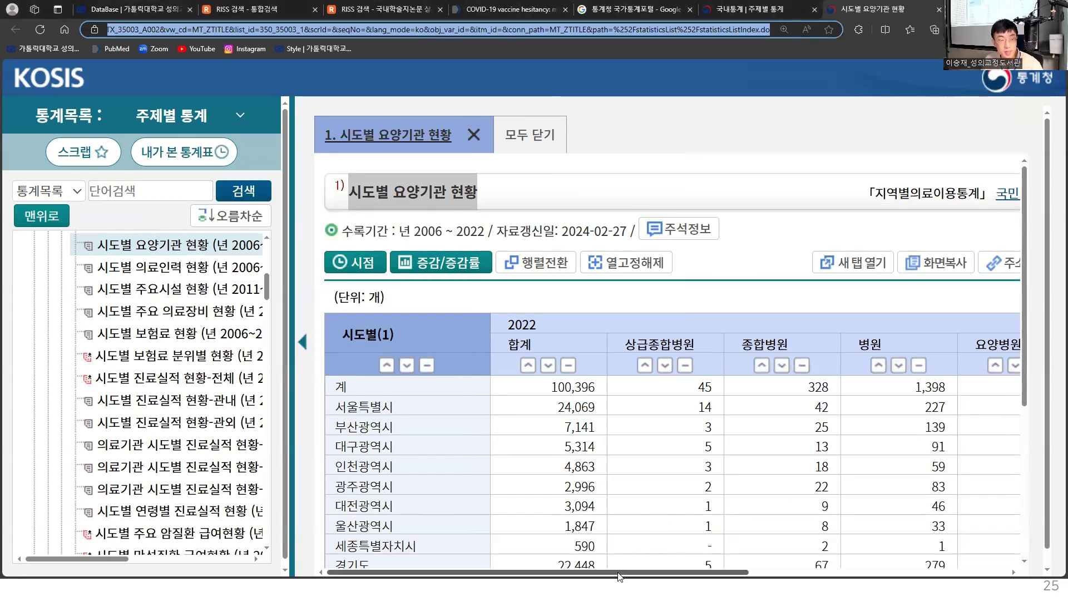
Step: Copy the table's short URL from its 주소/출처 information into the reference's URL field, and move the reference window off the source details
drag(633, 573, 736, 551)
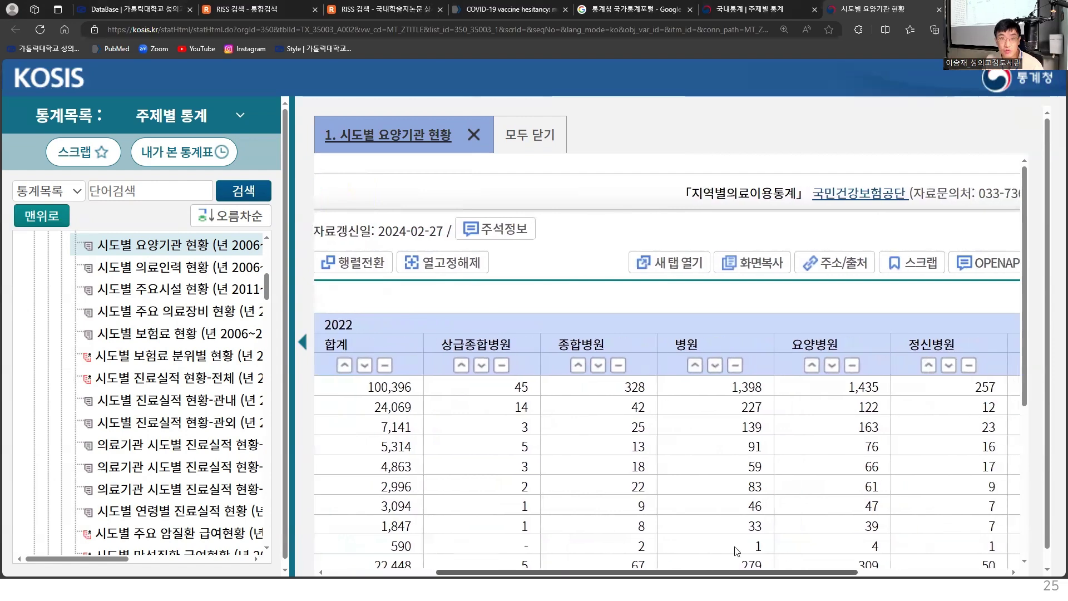
click(833, 265)
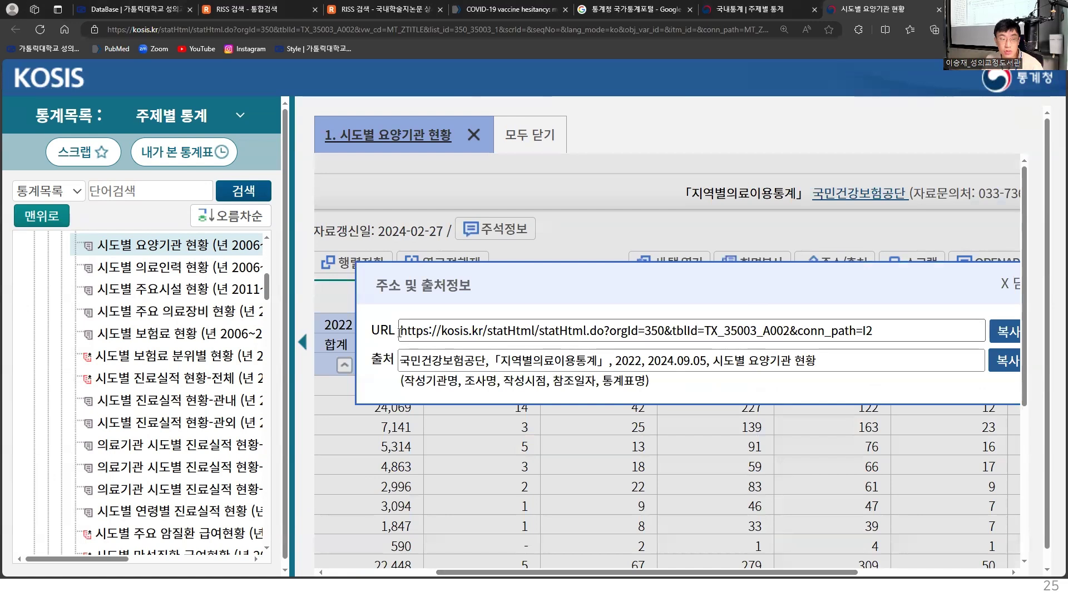
drag(400, 332, 909, 324)
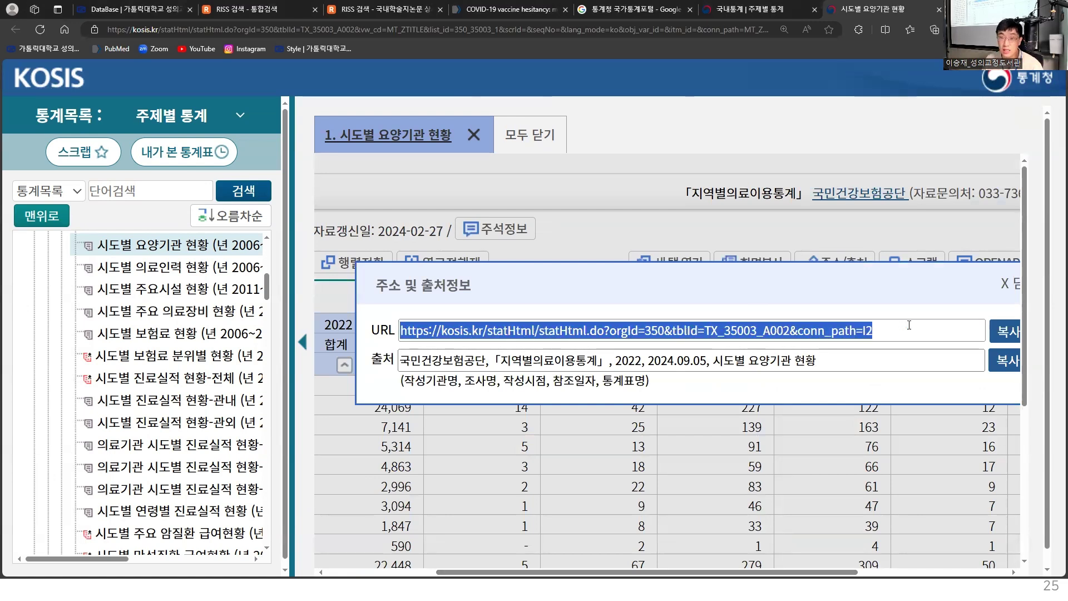
click(1006, 337)
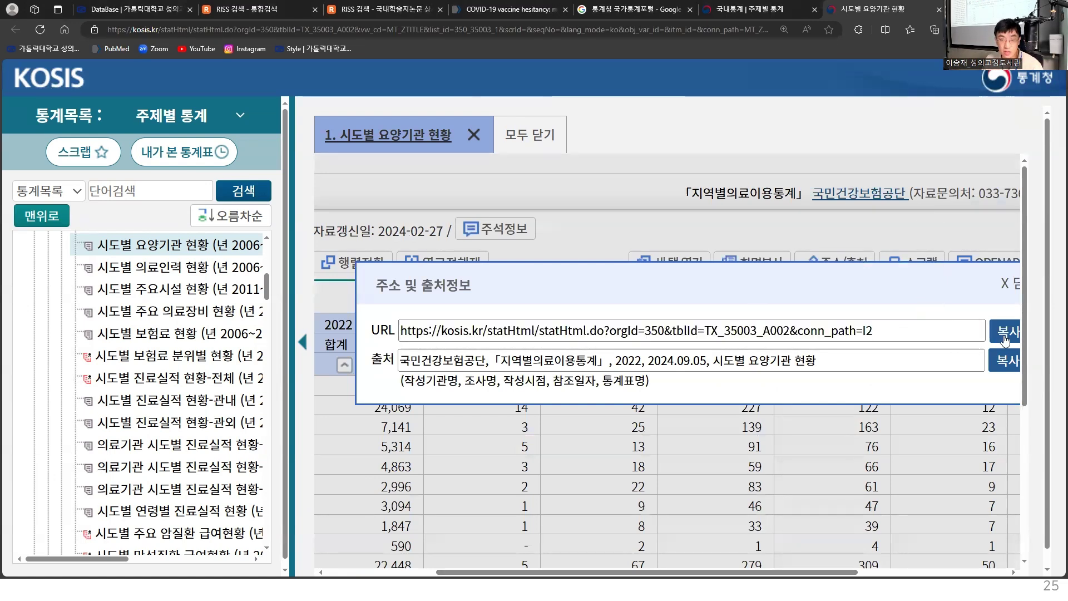
key(alt+Tab)
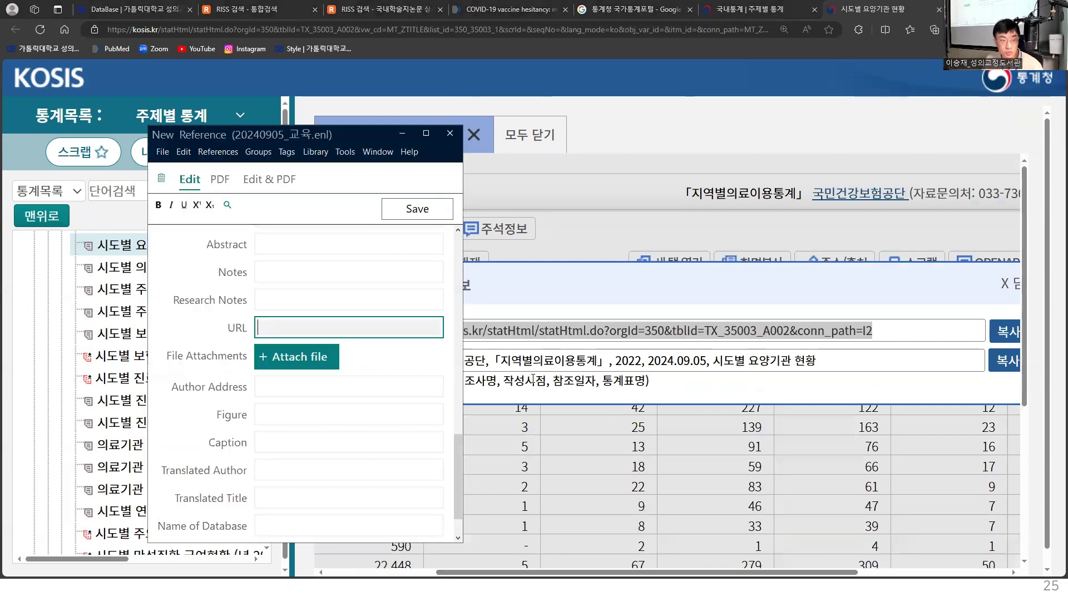
key(ctrl+v)
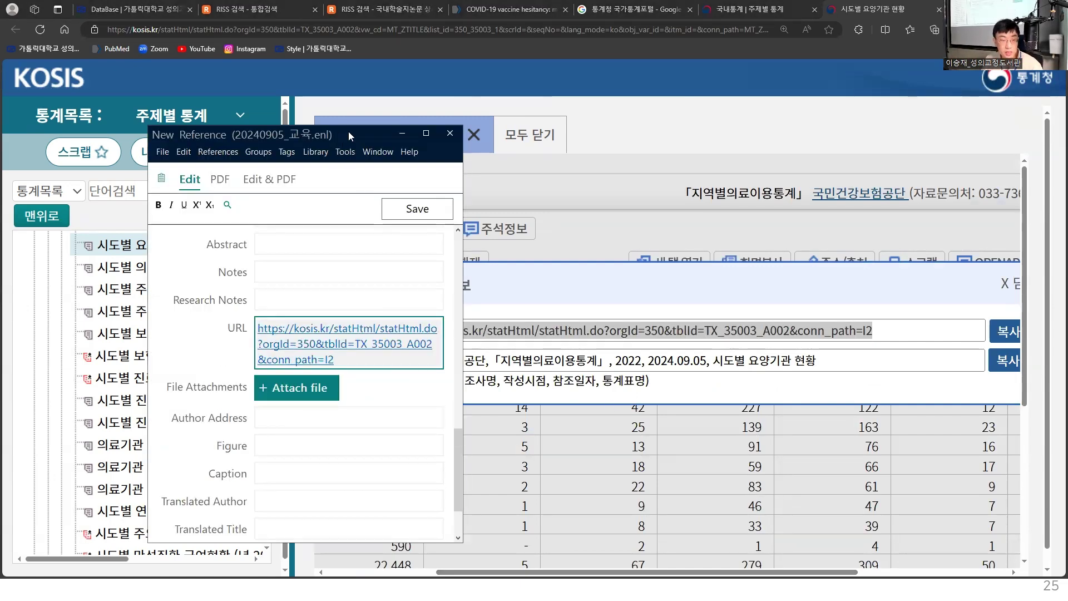
drag(348, 131, 899, 140)
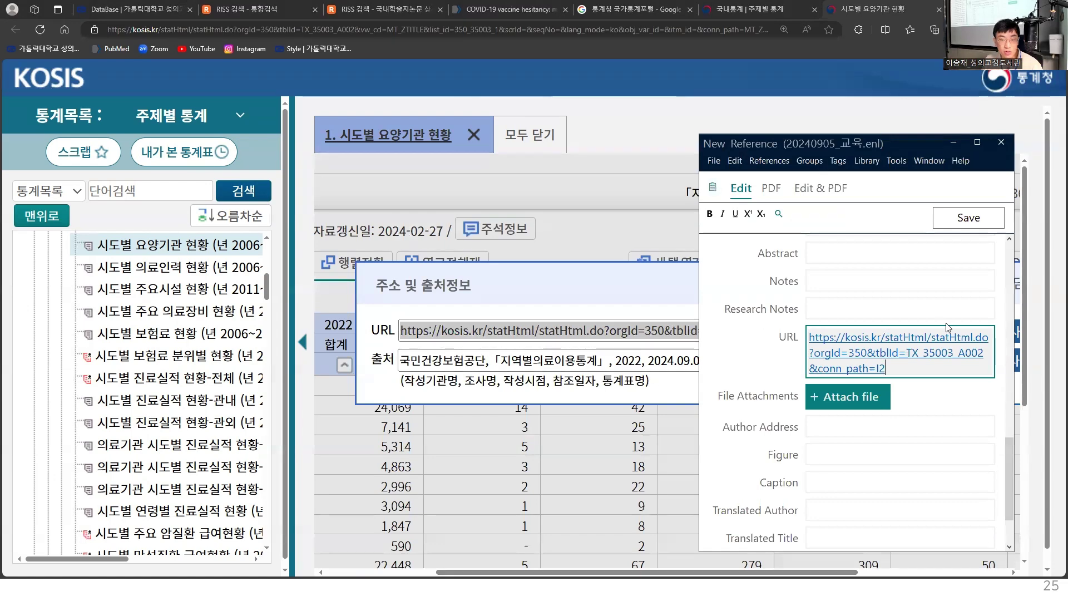
Step: Replace the Web Page reference's Author with the organization name 국민건강보험공단, ending in a comma
scroll(890, 323, up, 10)
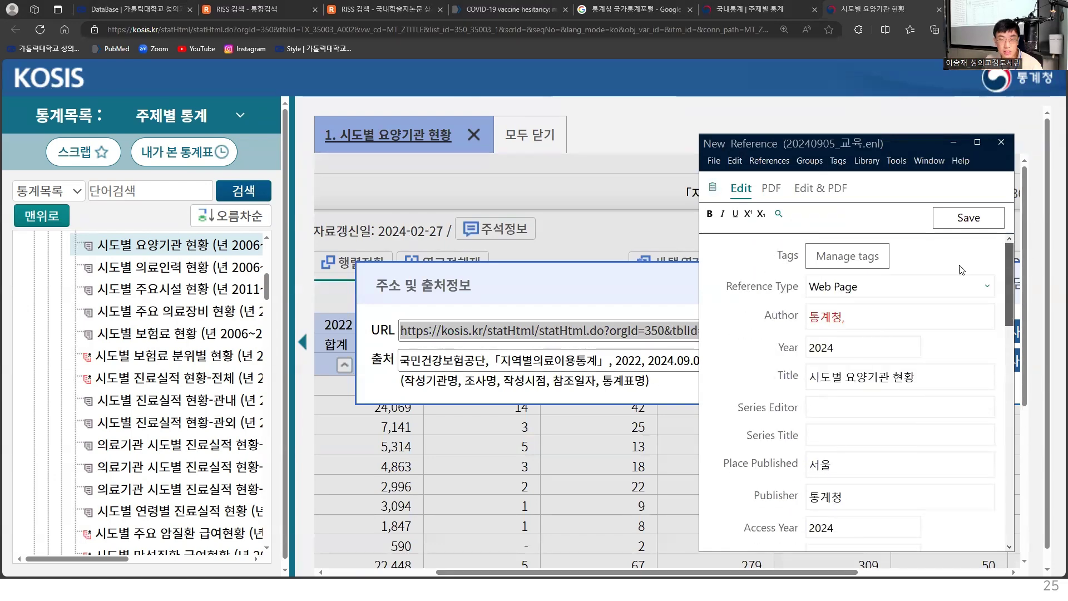
double_click(853, 315)
text(국민ㄱ,)
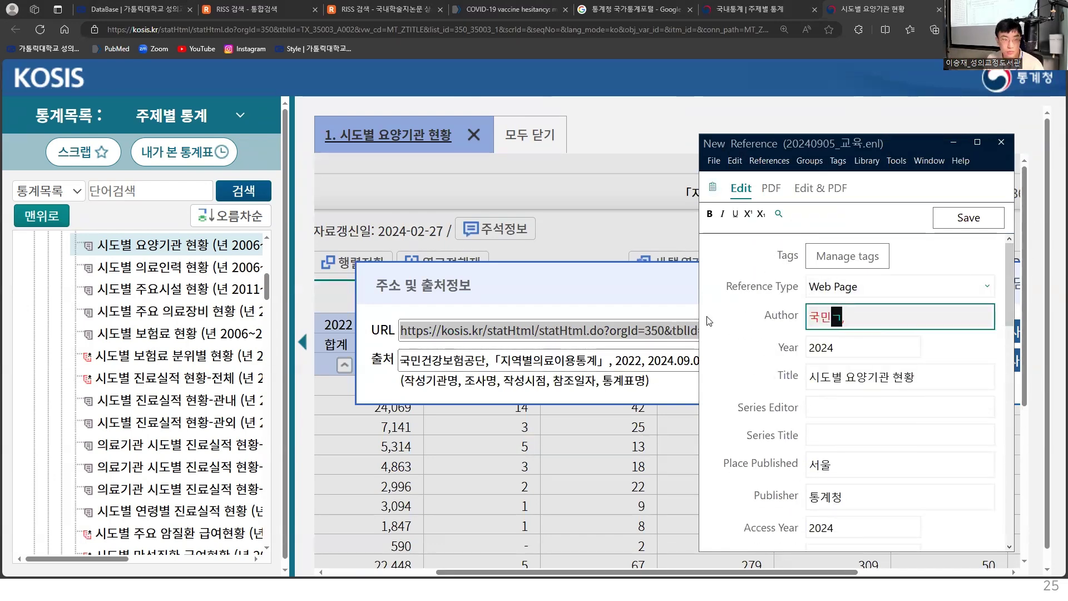
text(건강보ㅎ)
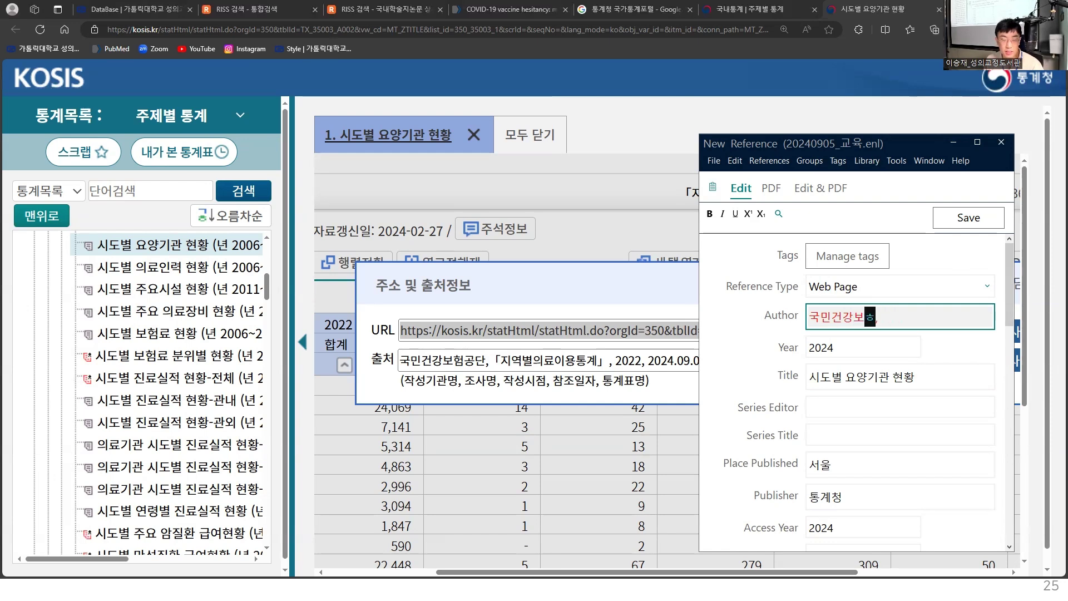
text(험공단)
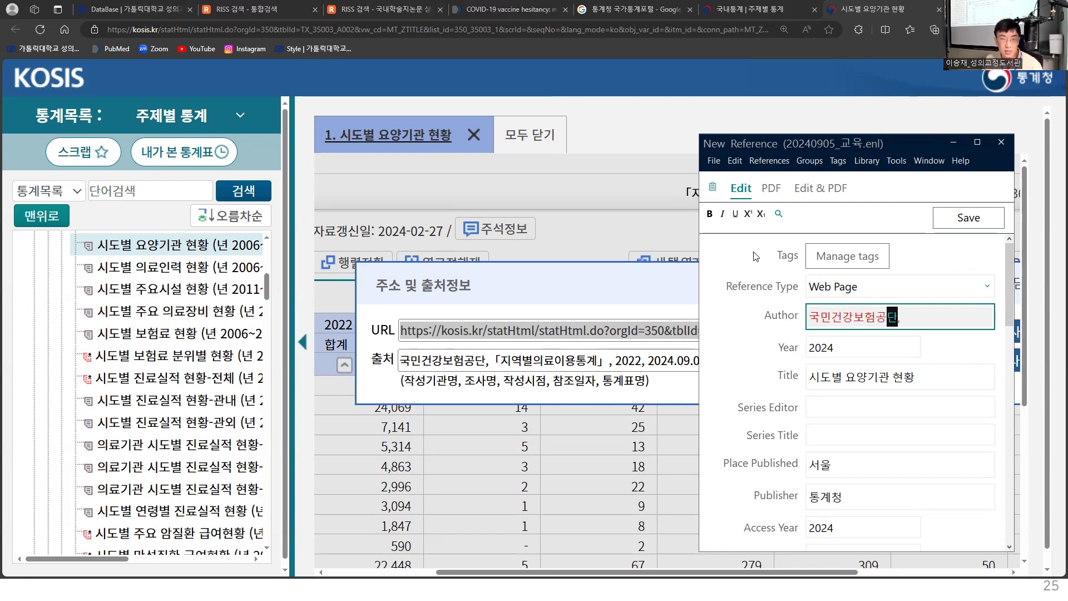
Step: Move the reference window higher up the screen, save and close the reference, and minimize the browser
click(815, 134)
drag(815, 134, 814, 127)
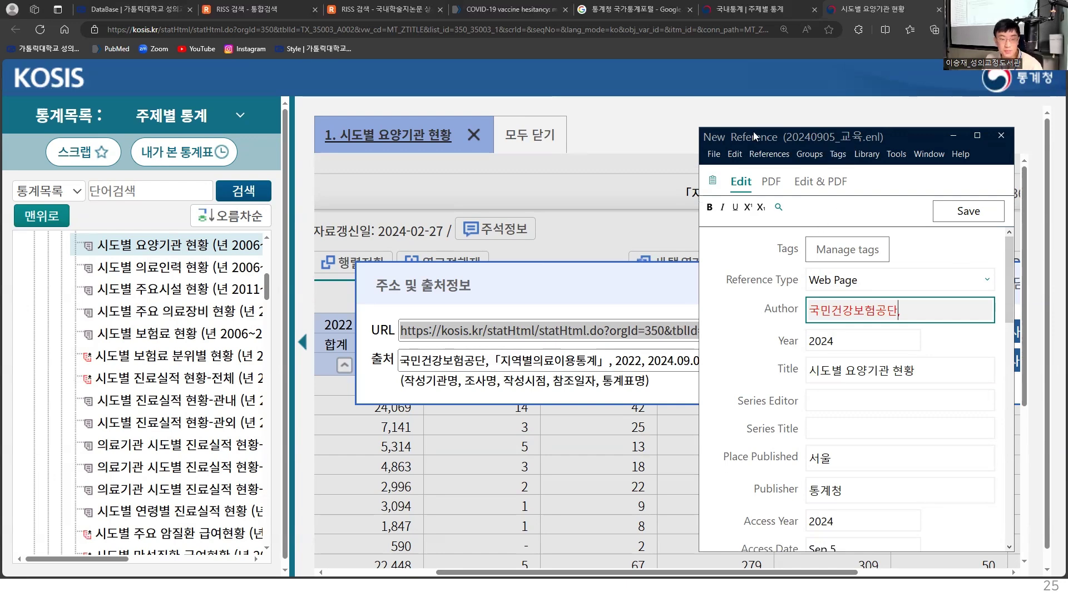
drag(753, 132, 697, 86)
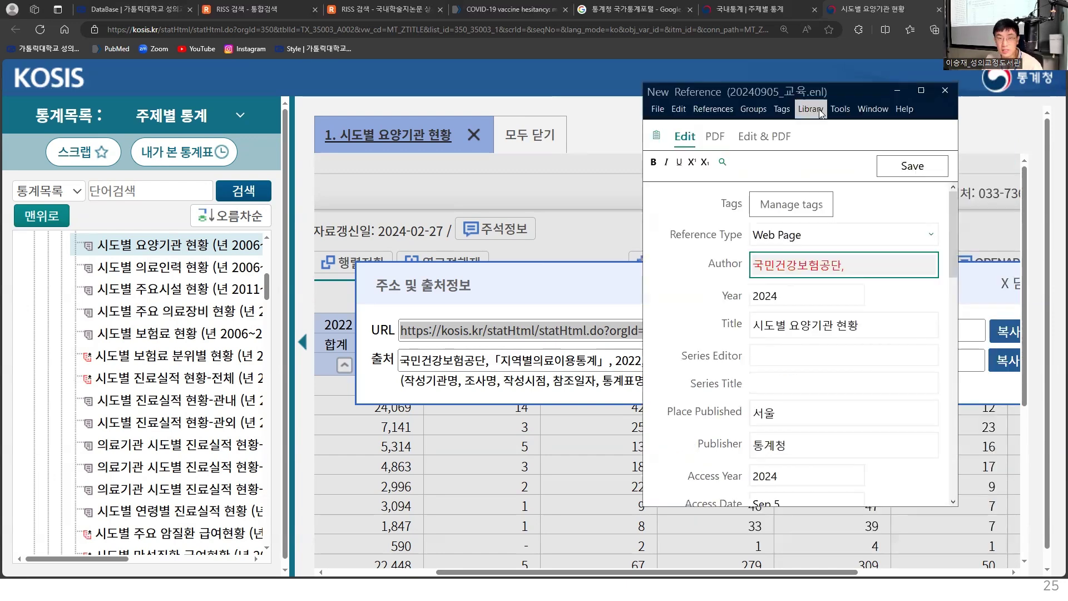
click(914, 167)
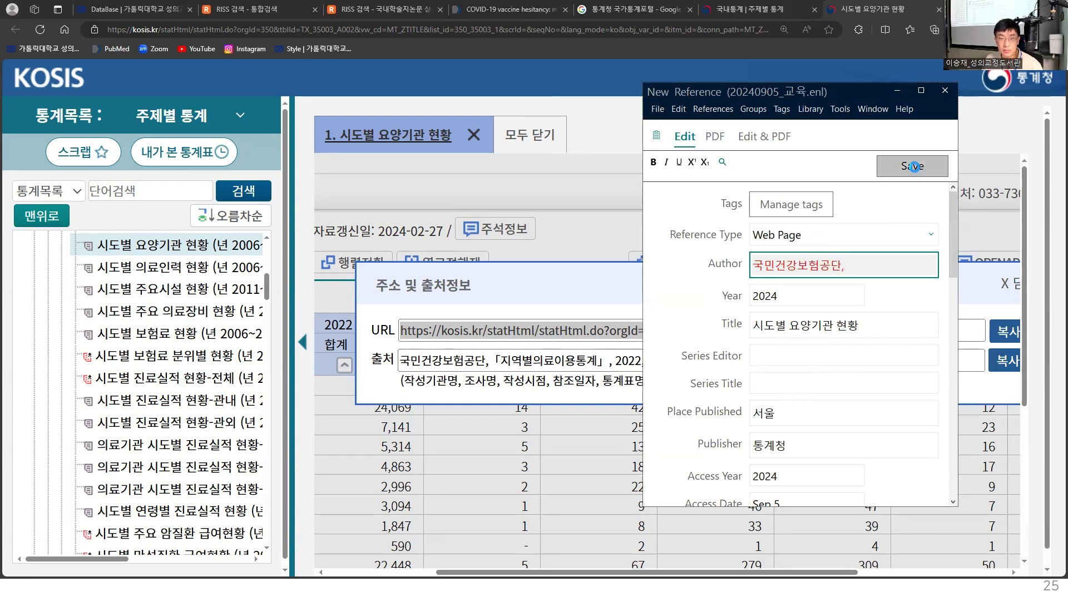
click(946, 92)
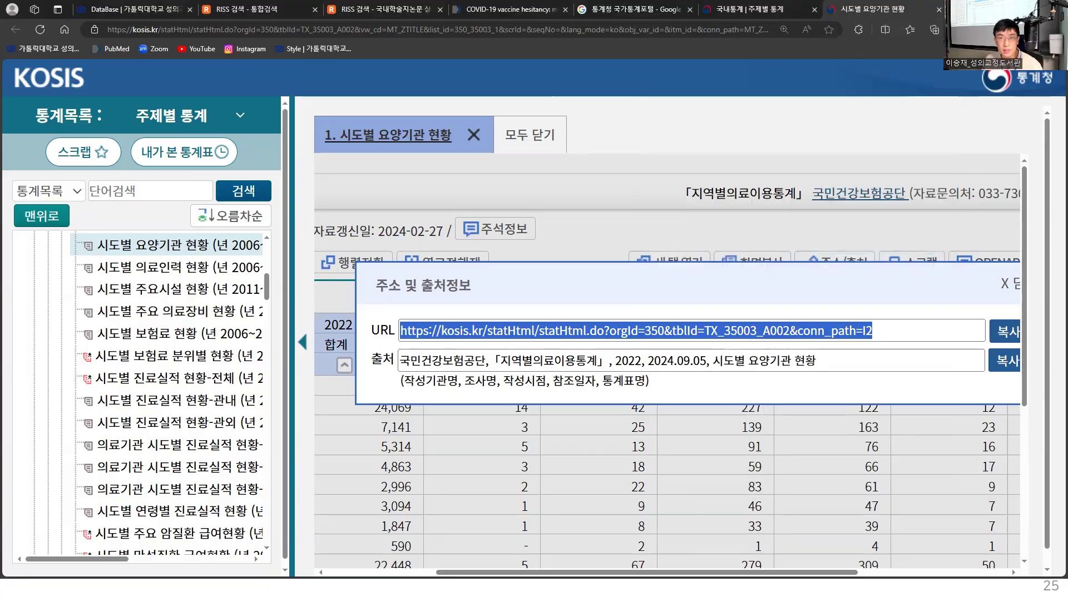
click(1006, 8)
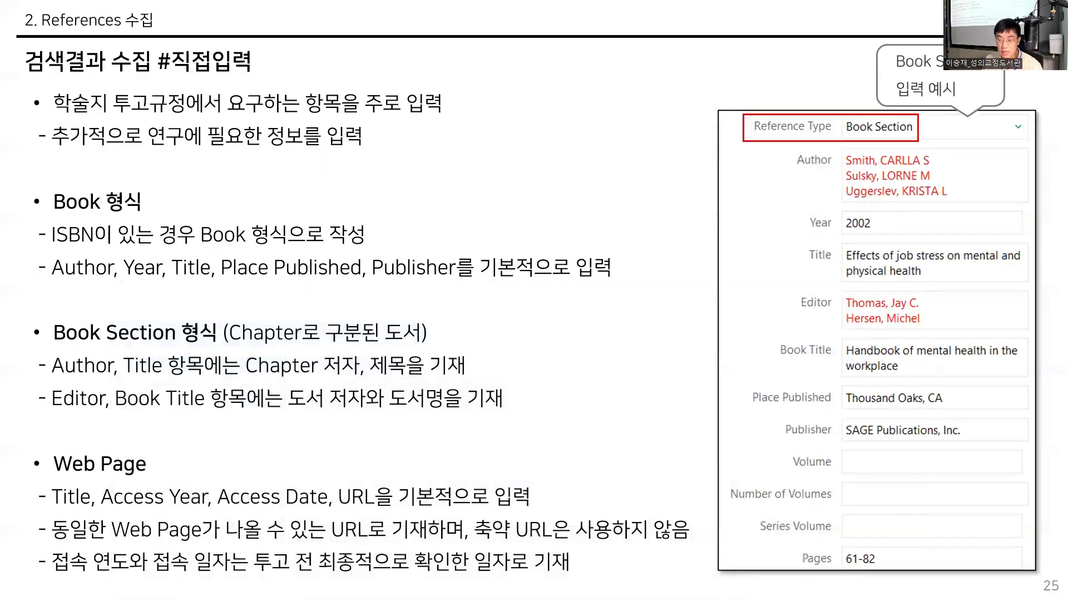
Step: Switch to the EndNote library's All References, select the 시도별 요양기관 현황 reference, and enlarge its citation preview
key(alt+Tab)
click(157, 74)
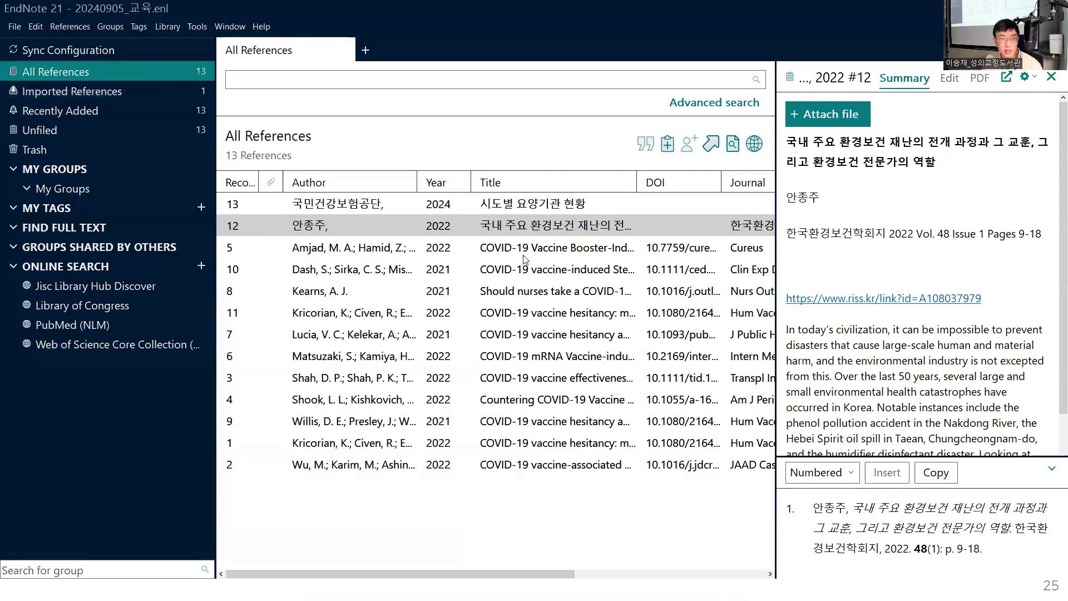
click(546, 208)
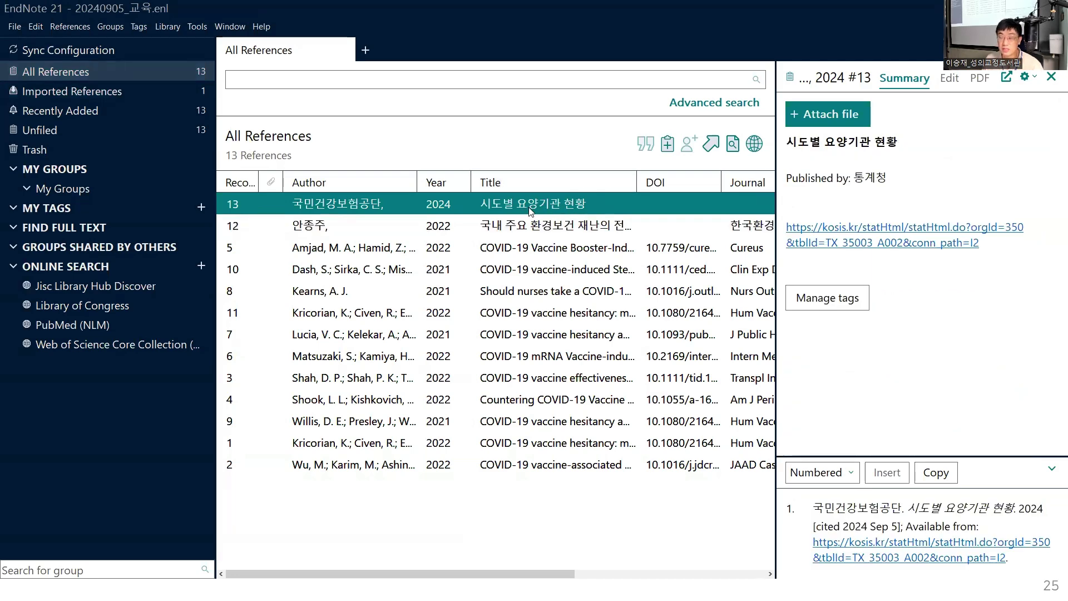
drag(858, 458, 865, 312)
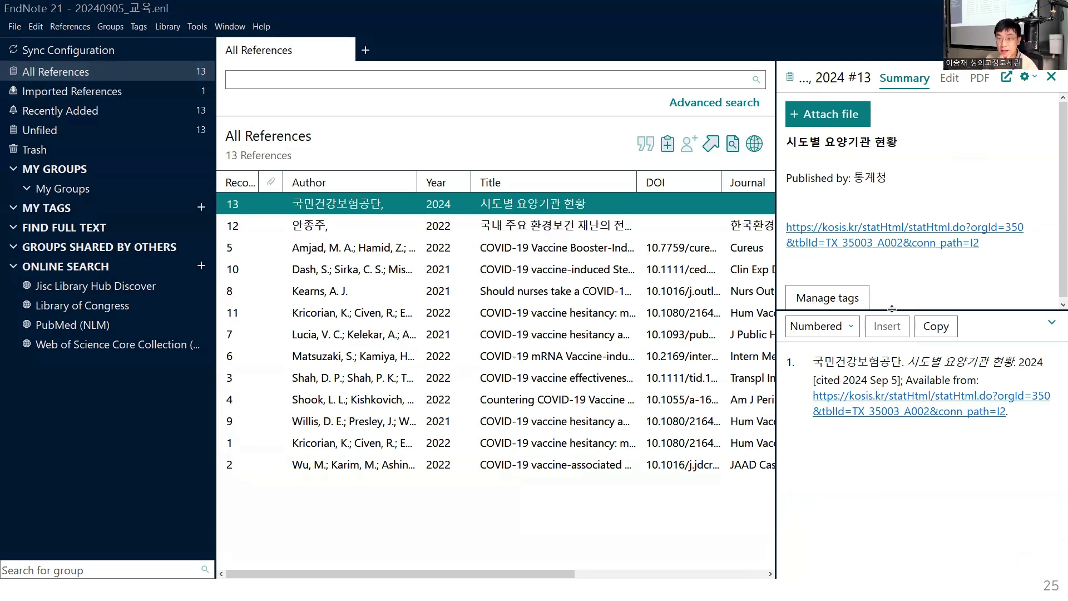
Step: Collapse and reopen the citation preview, and resize it to take up more than half of the reference pane
click(1051, 322)
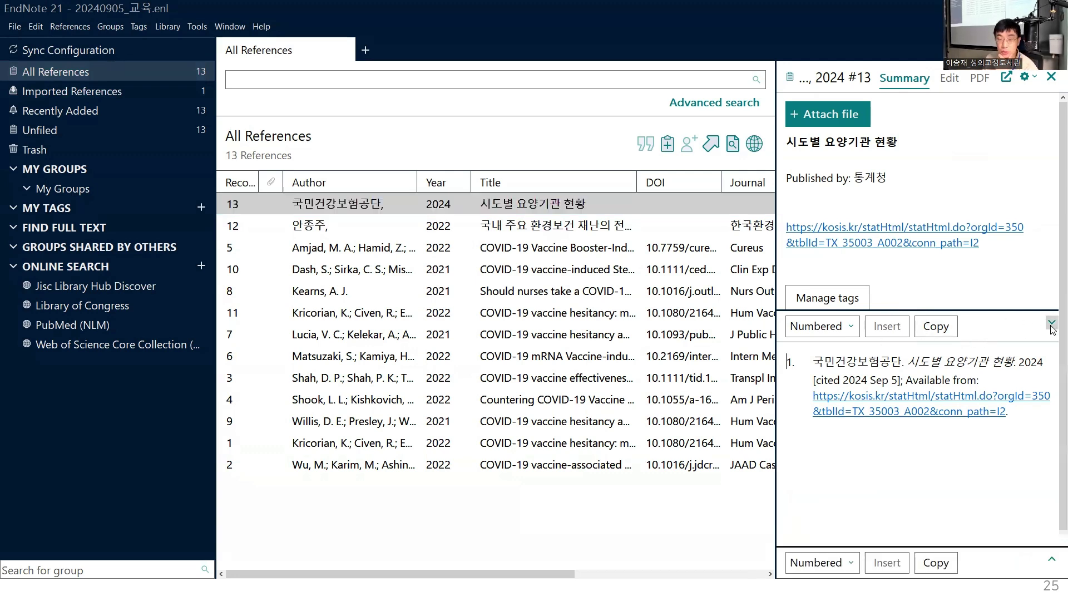
click(933, 563)
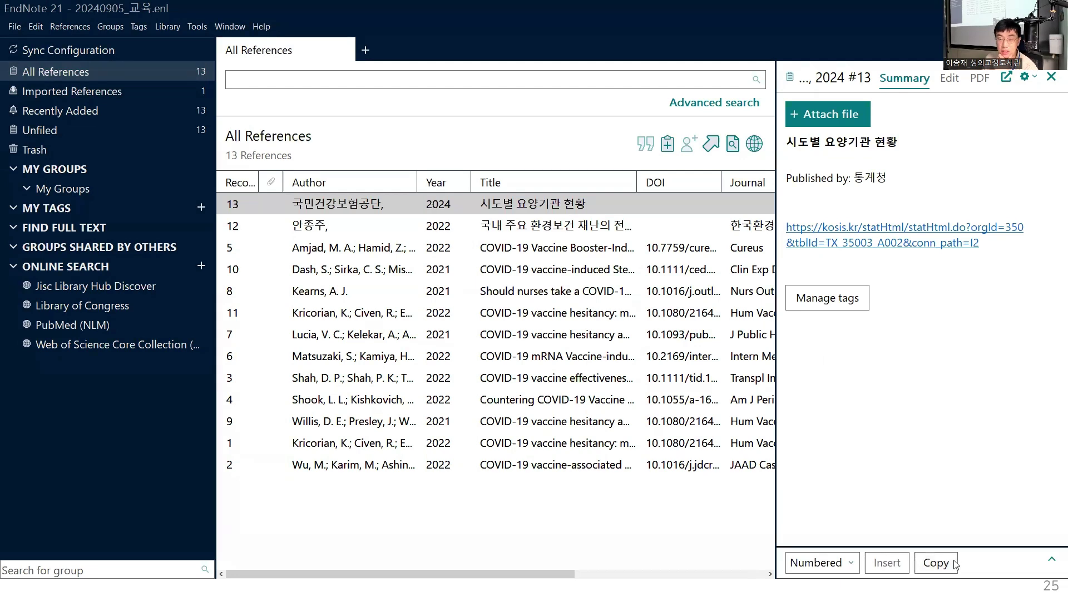
click(1051, 561)
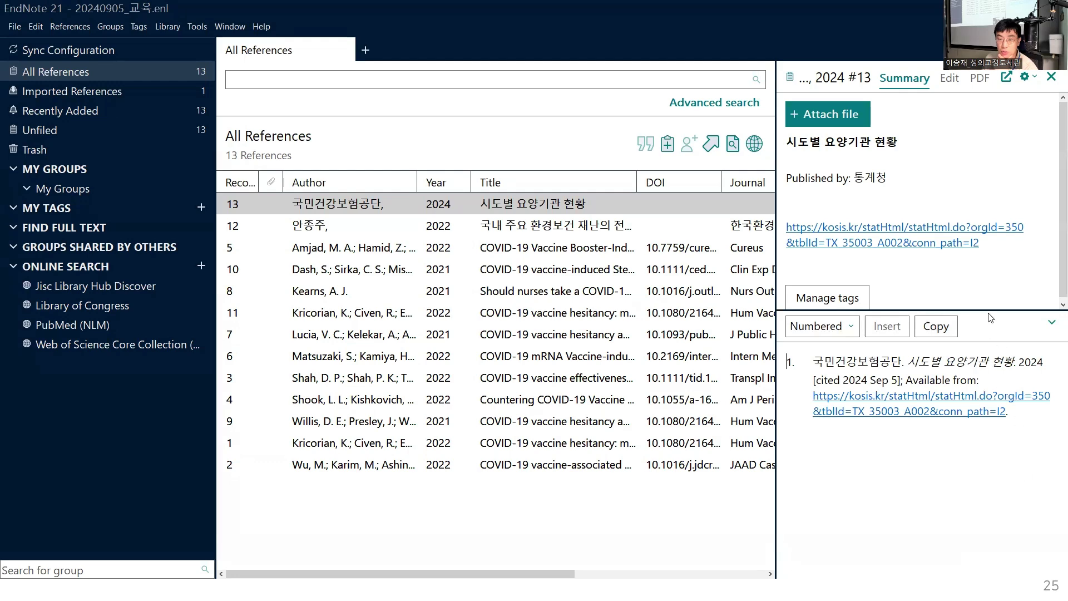
drag(987, 308, 985, 393)
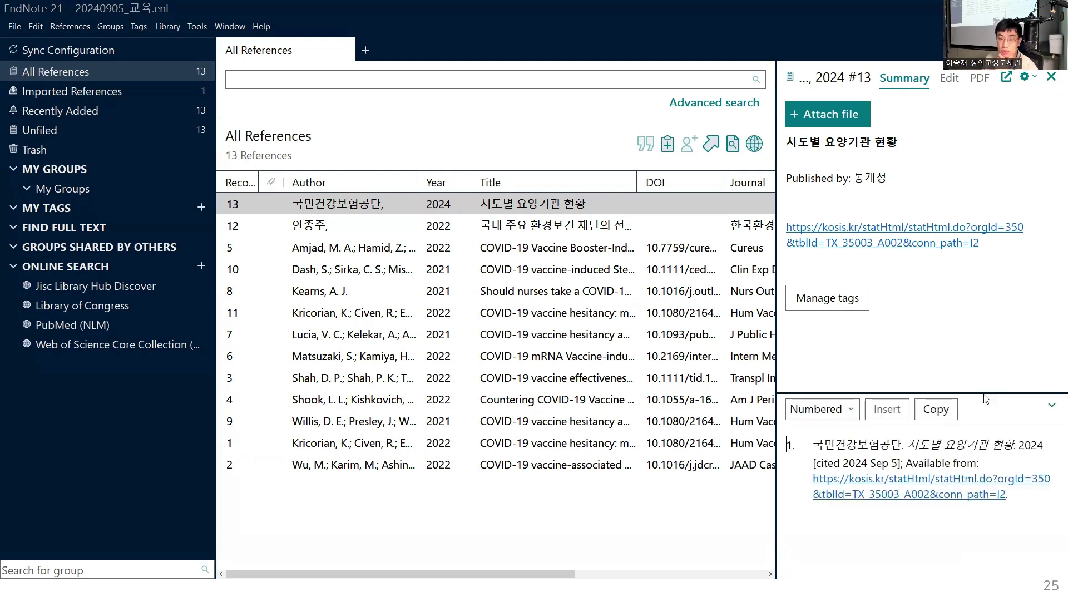
drag(985, 351, 985, 262)
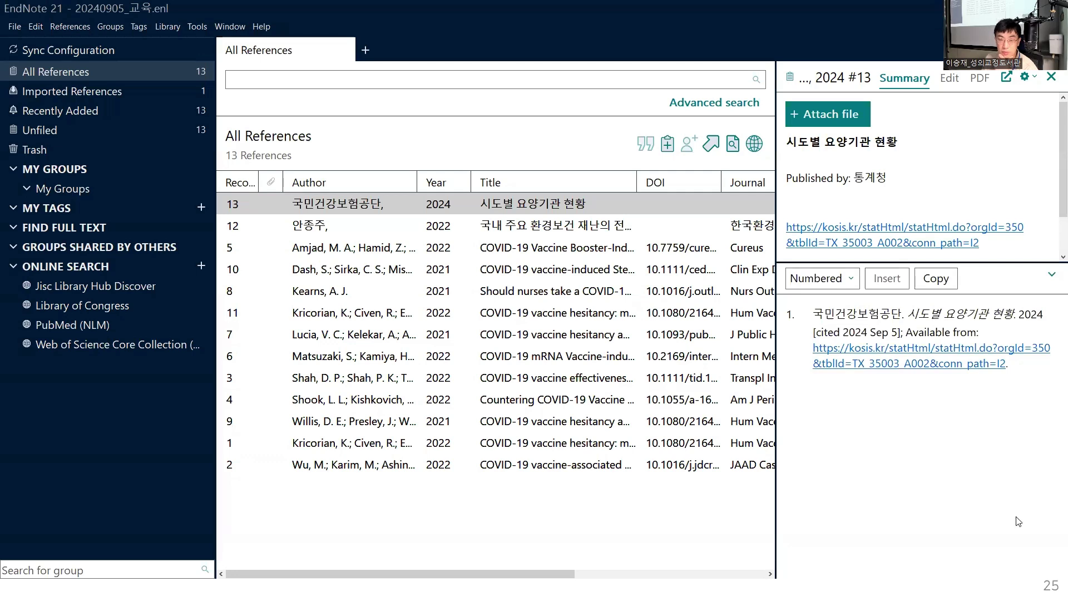
Step: Examine the title, year and cited date in the formatted citation by highlighting each part in the preview
drag(814, 313, 1017, 315)
click(918, 314)
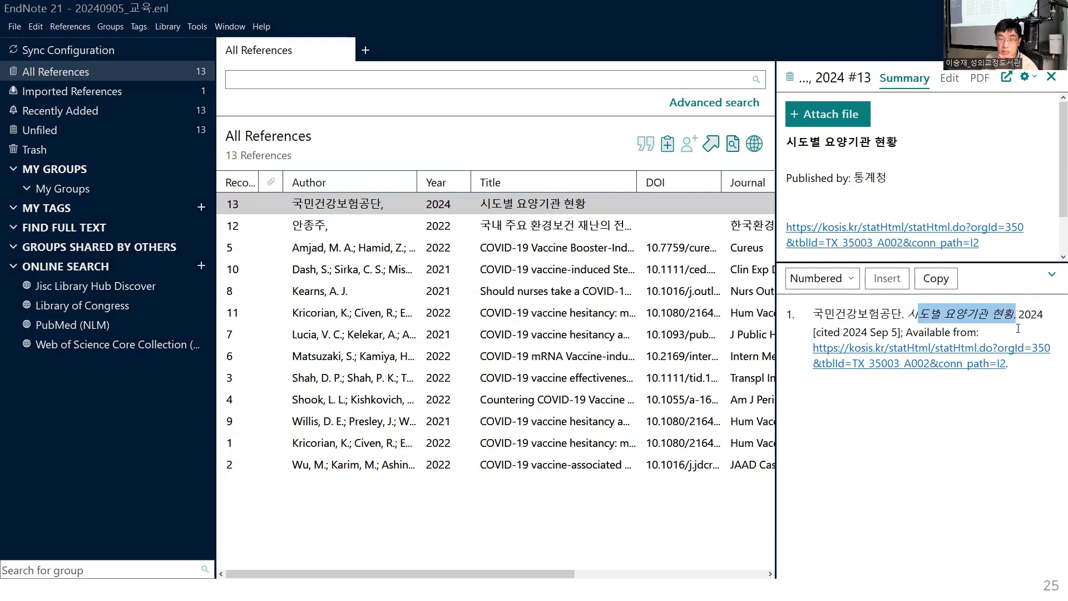
click(1018, 329)
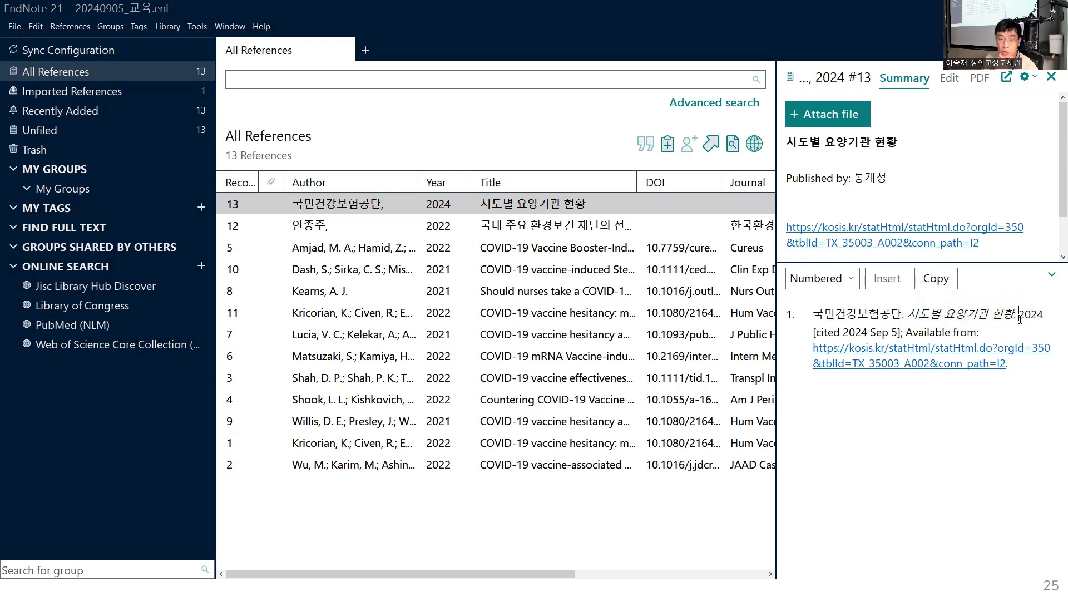
drag(1019, 315, 1043, 315)
click(915, 349)
drag(906, 336, 981, 333)
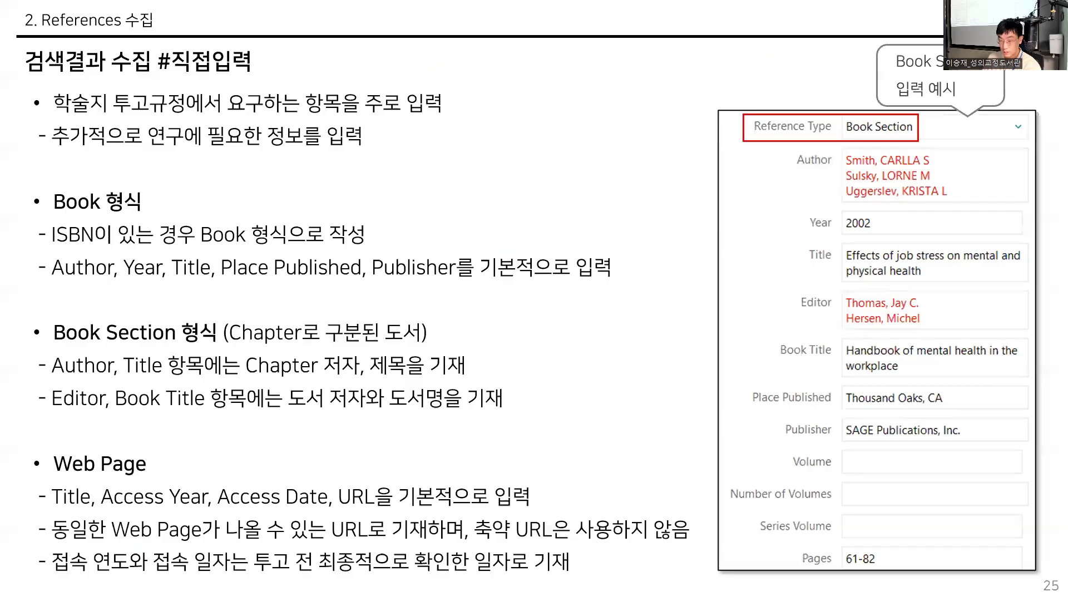
key(Right)
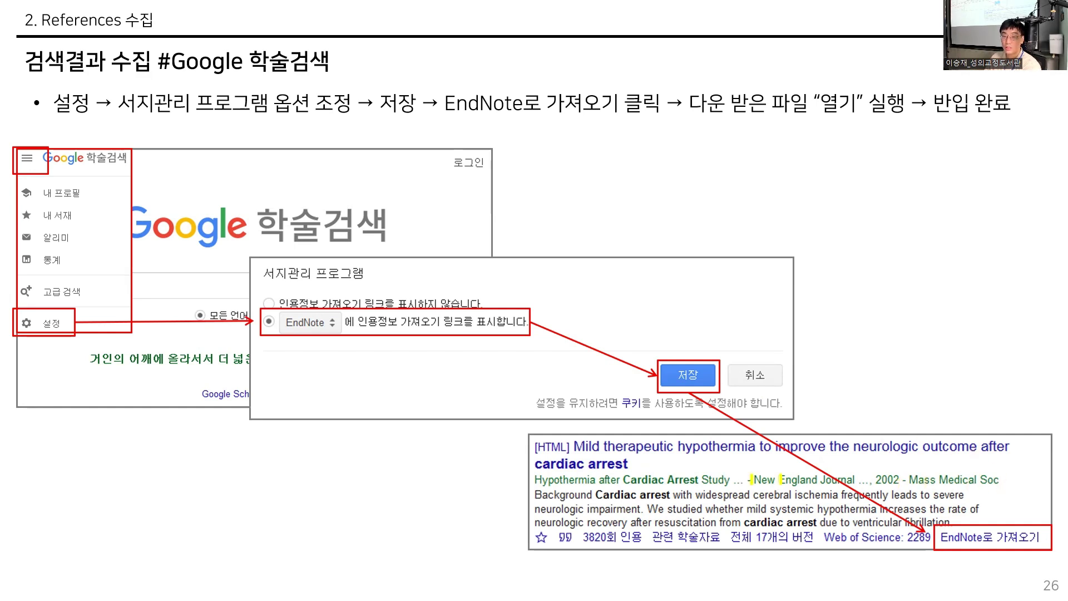
drag(751, 480, 863, 479)
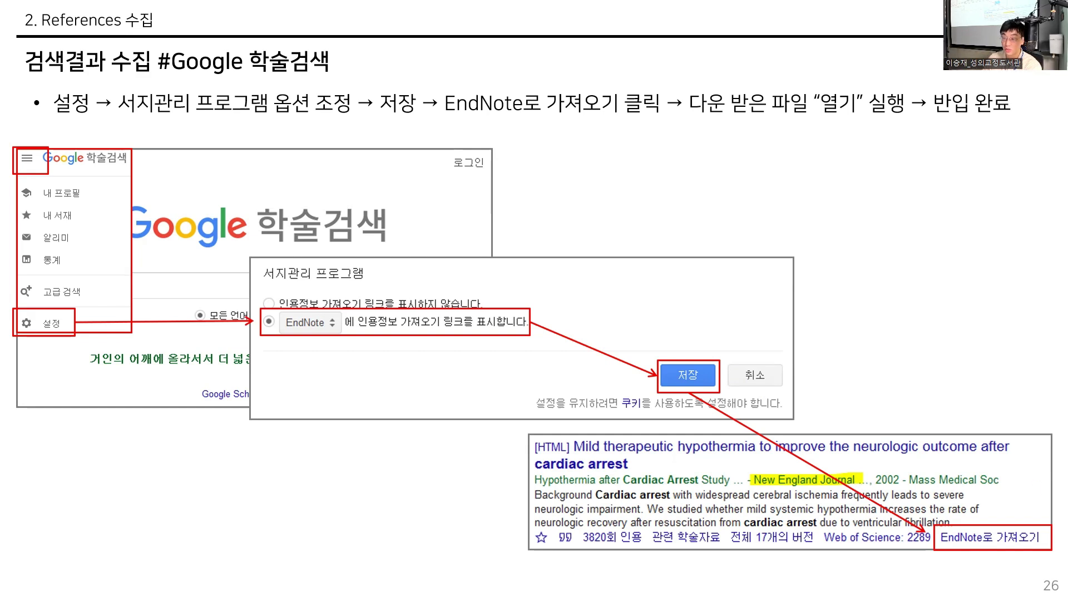
Step: Switch to the browser's library site and open the 부실학술지 section of the 논문작성가이드 page under Research
key(alt+Tab)
click(134, 6)
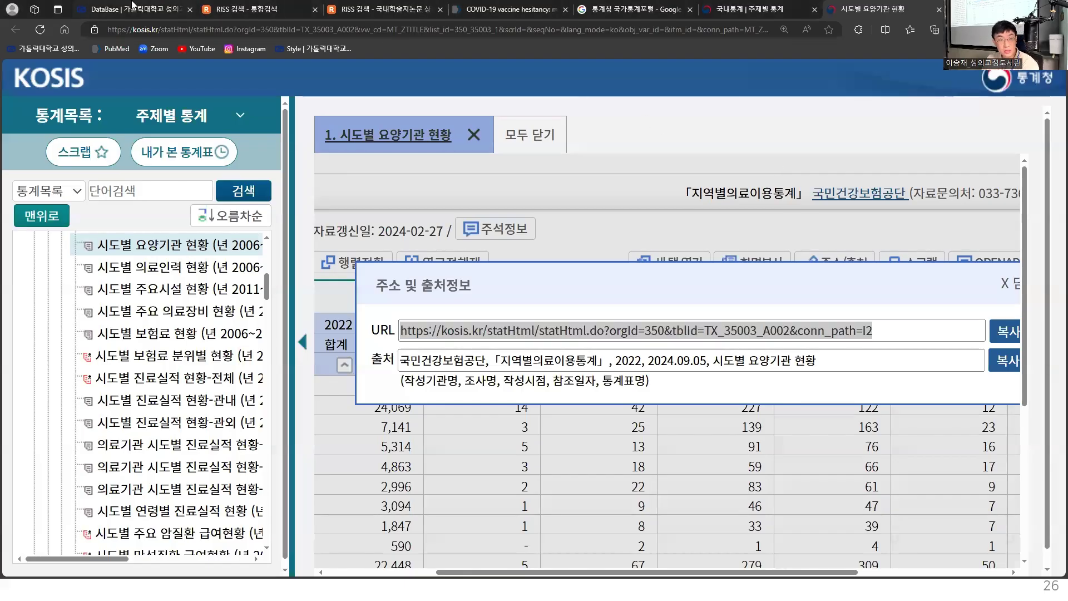
scroll(530, 207, up, 20)
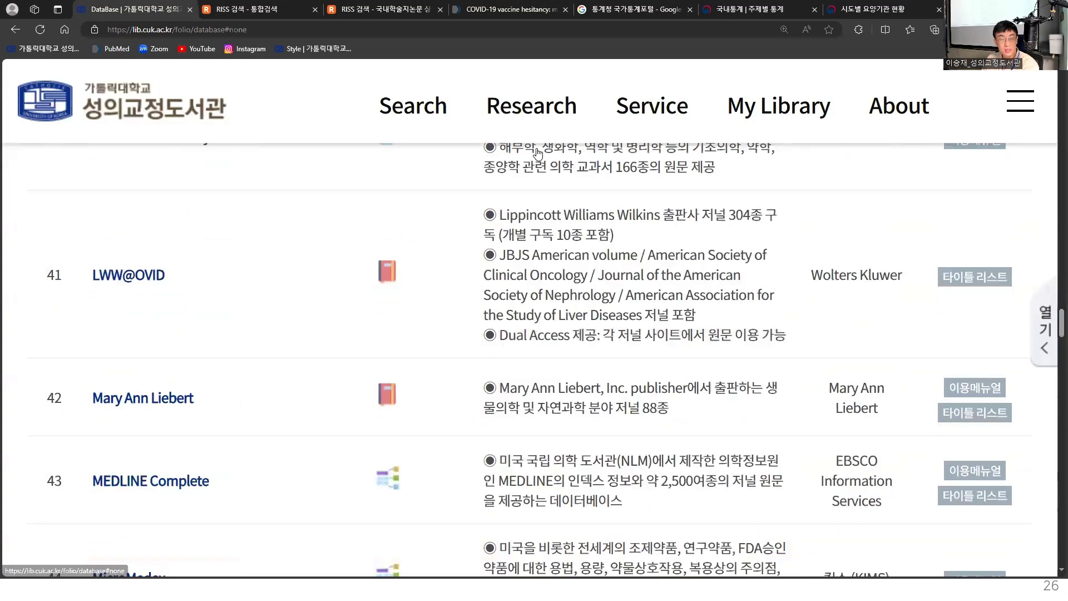
scroll(627, 260, up, 15)
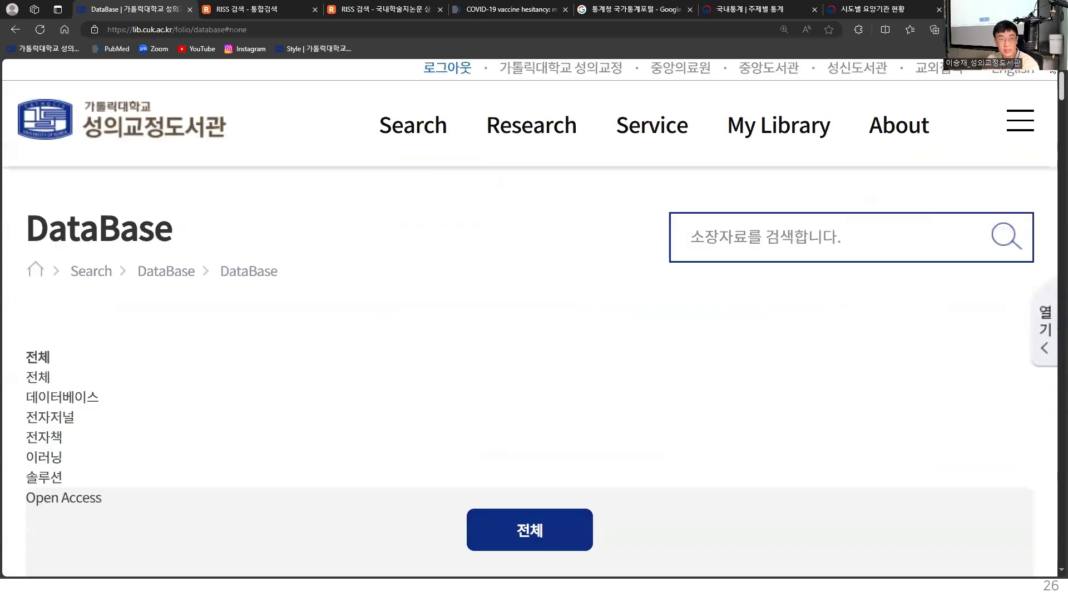
click(540, 141)
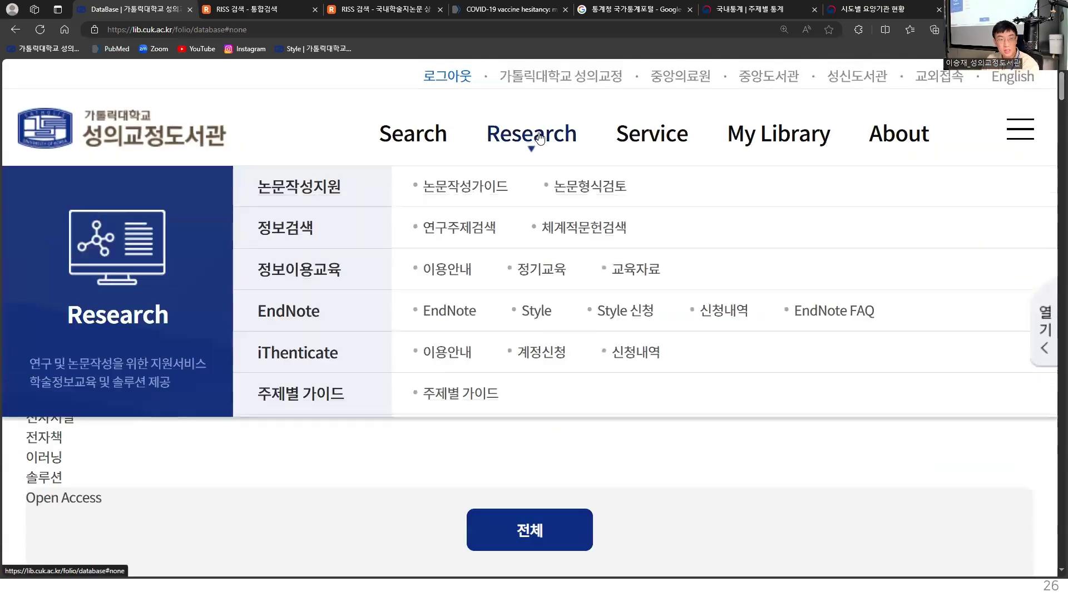
click(473, 196)
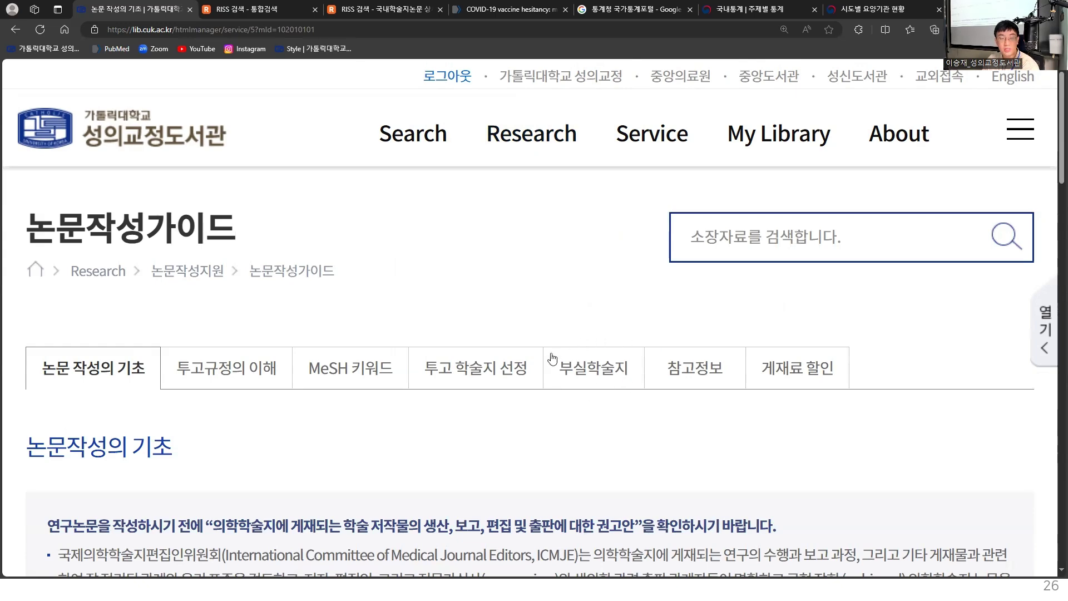
click(597, 372)
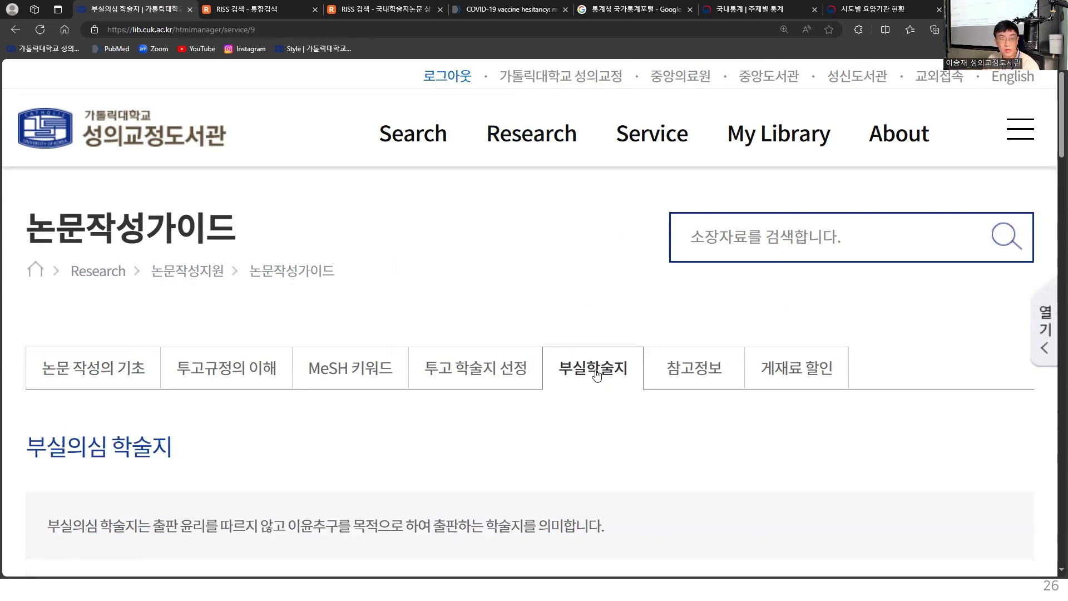
Step: Highlight the sentence defining 부실의심 학술지 on the guide page to examine it
scroll(389, 367, down, 3)
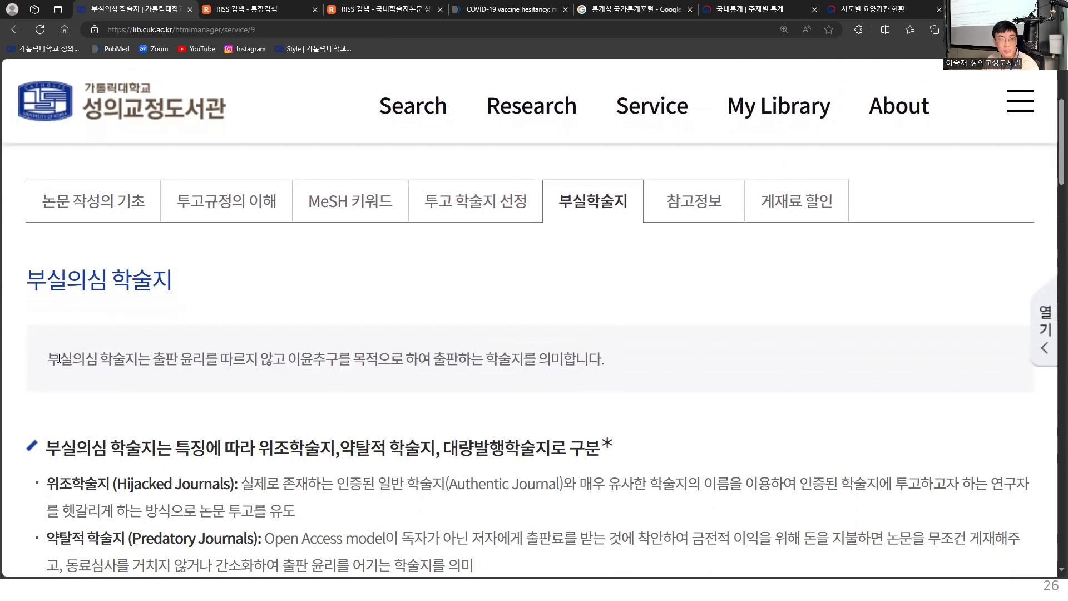
drag(59, 359, 265, 358)
drag(298, 359, 27, 367)
click(488, 356)
drag(567, 362, 40, 372)
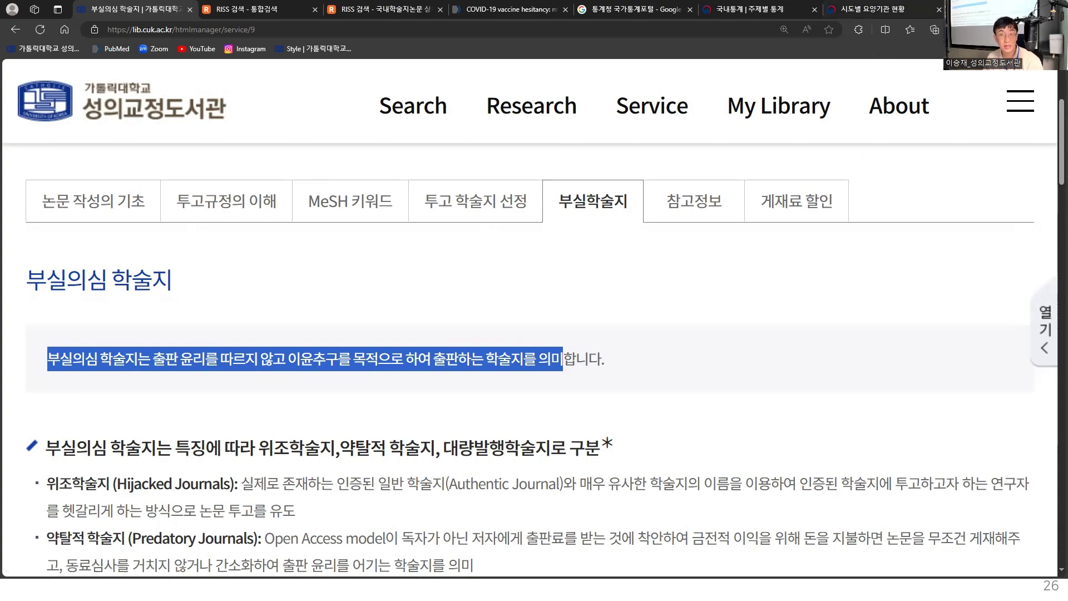
key(ctrl+t)
key(alt+Tab)
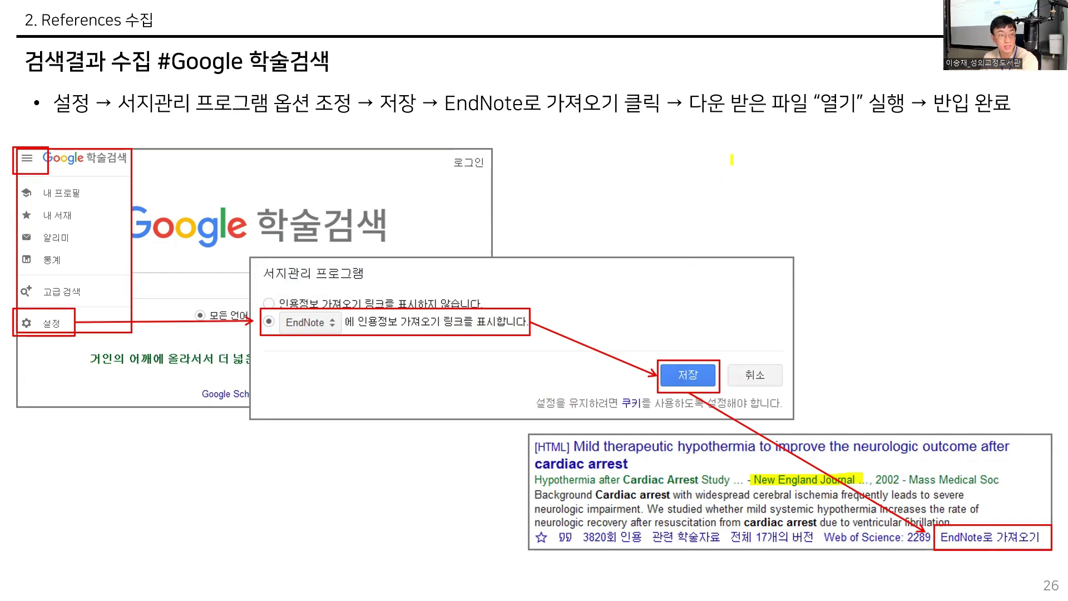
drag(164, 236, 411, 225)
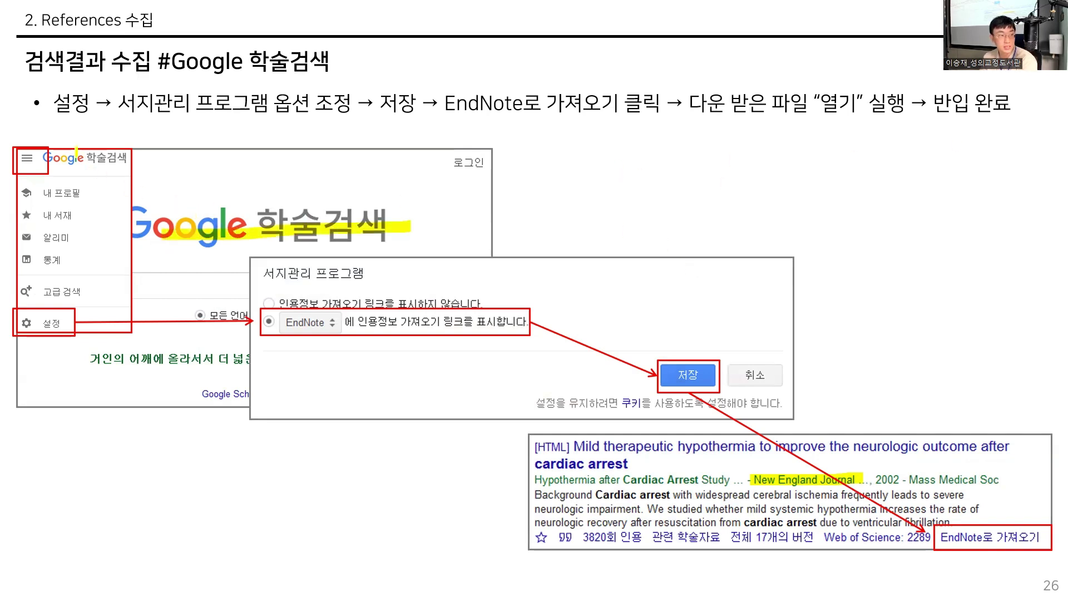
mouse_move(46, 163)
mouse_down()
mouse_move(27, 145)
mouse_move(46, 130)
mouse_move(60, 153)
mouse_up()
drag(37, 322, 76, 324)
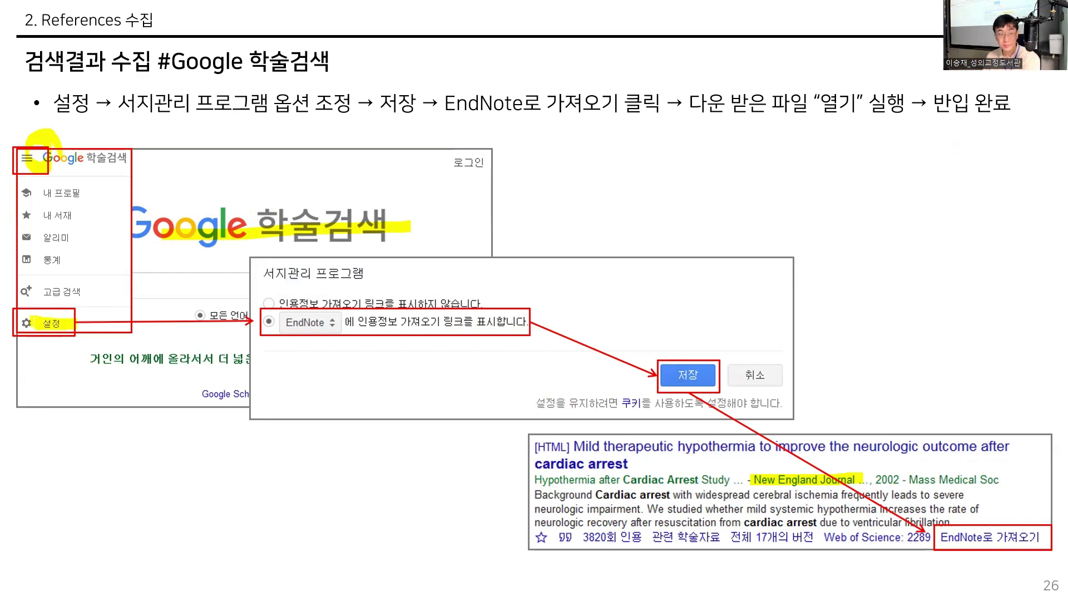
drag(263, 272, 365, 272)
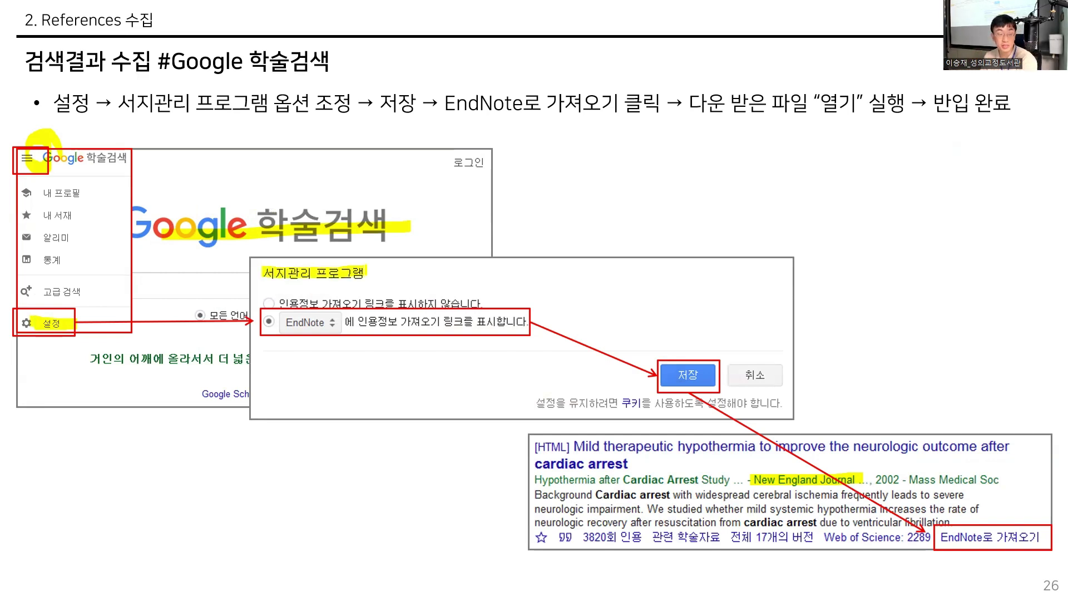